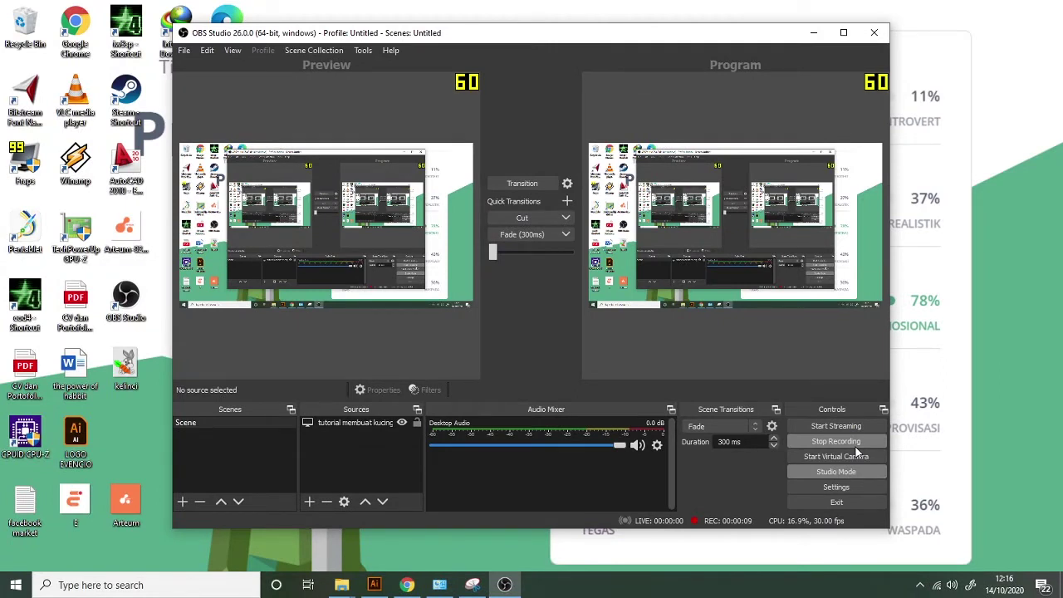
Switch to Illustrator and look over the finished Earth illustration and its colour swatches in the Bumi document.
click(375, 585)
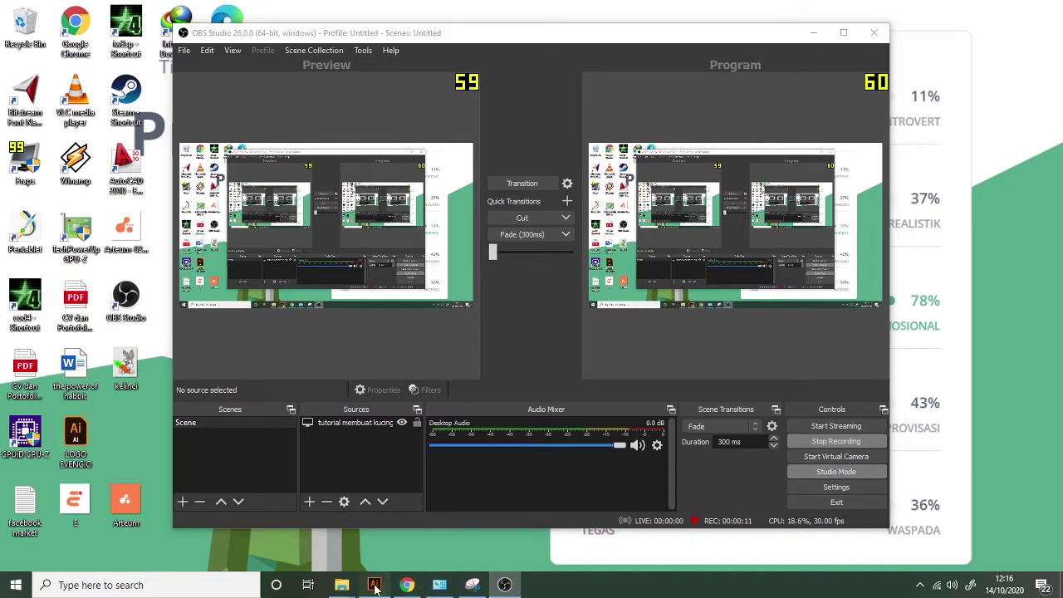
drag(250, 269, 361, 280)
key(space)
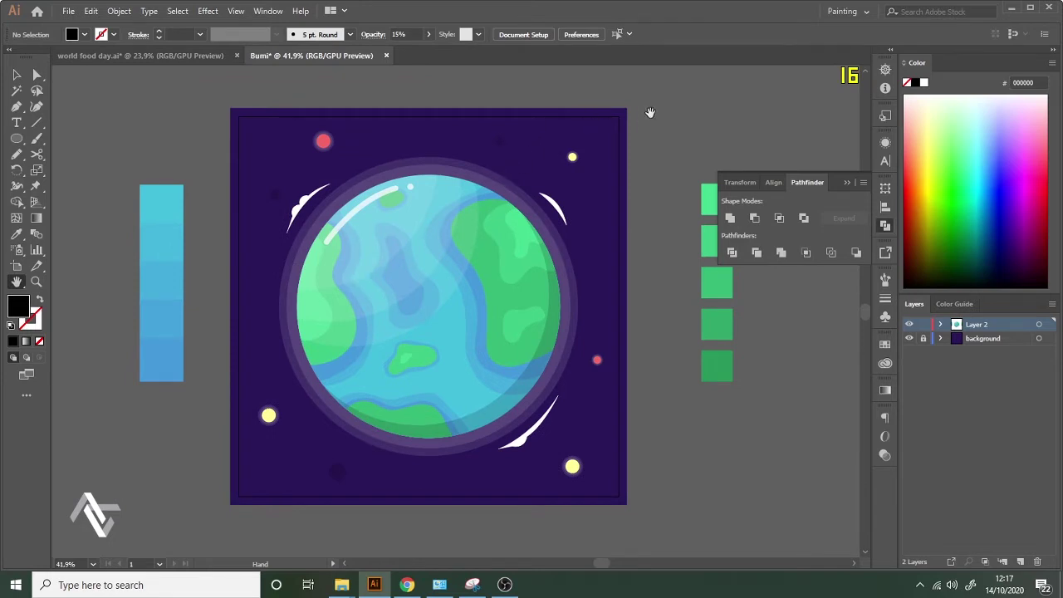
key(v)
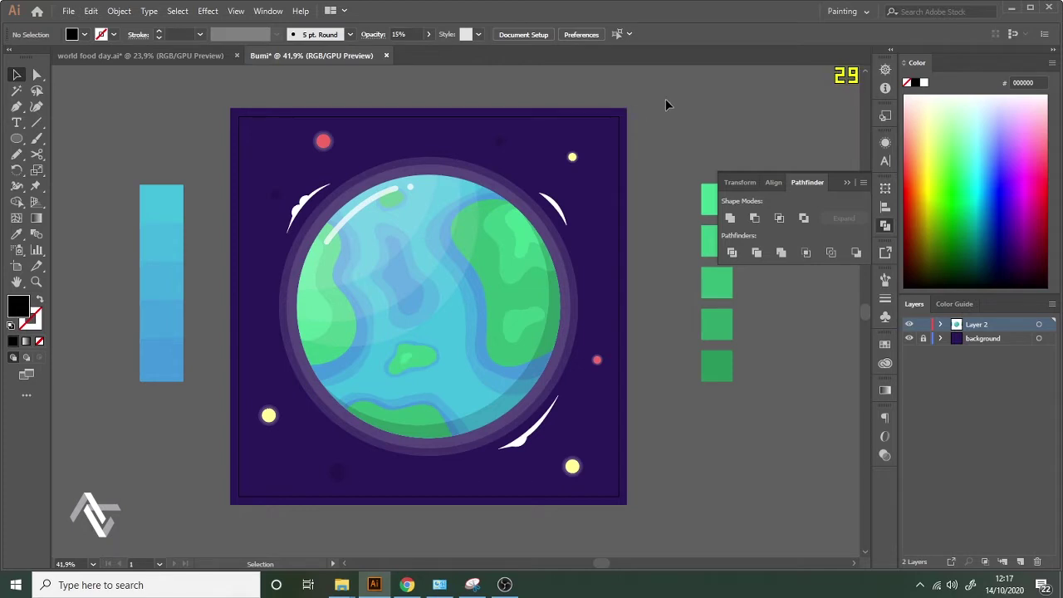
key(z)
alt+click(596, 126)
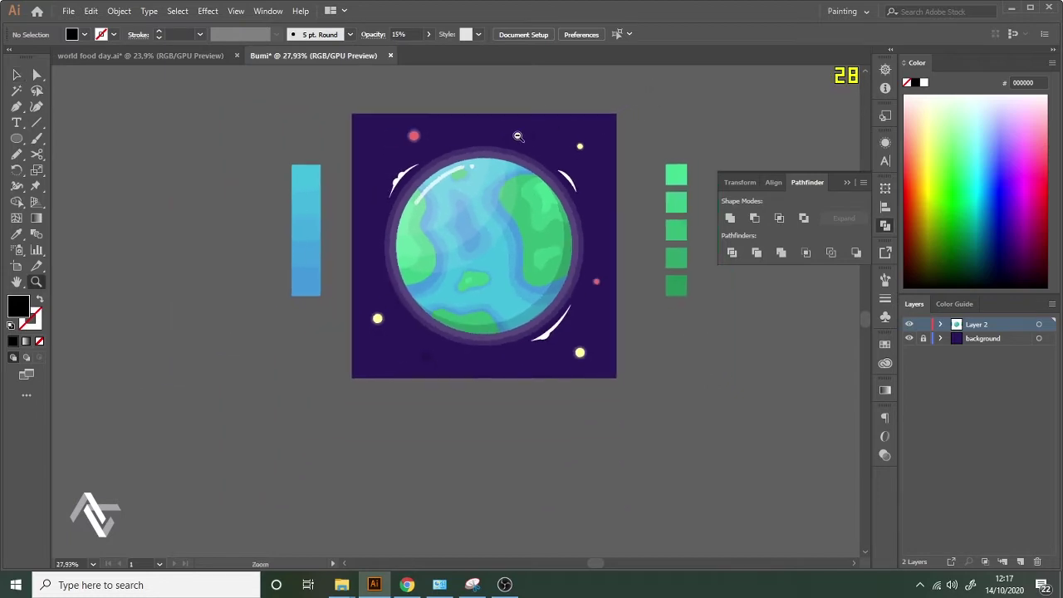
click(519, 133)
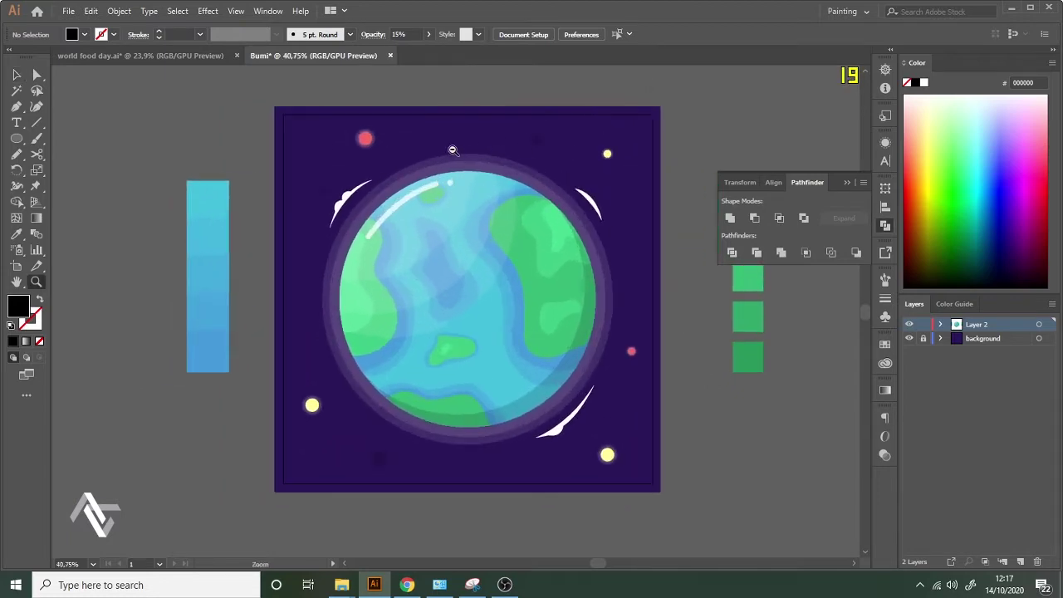
alt+click(544, 129)
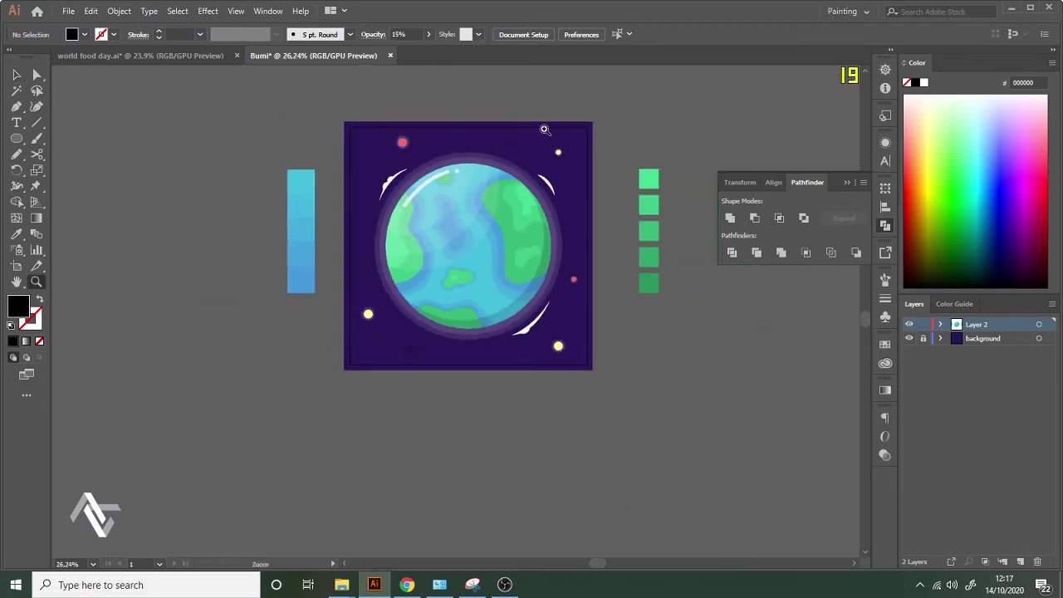
click(544, 128)
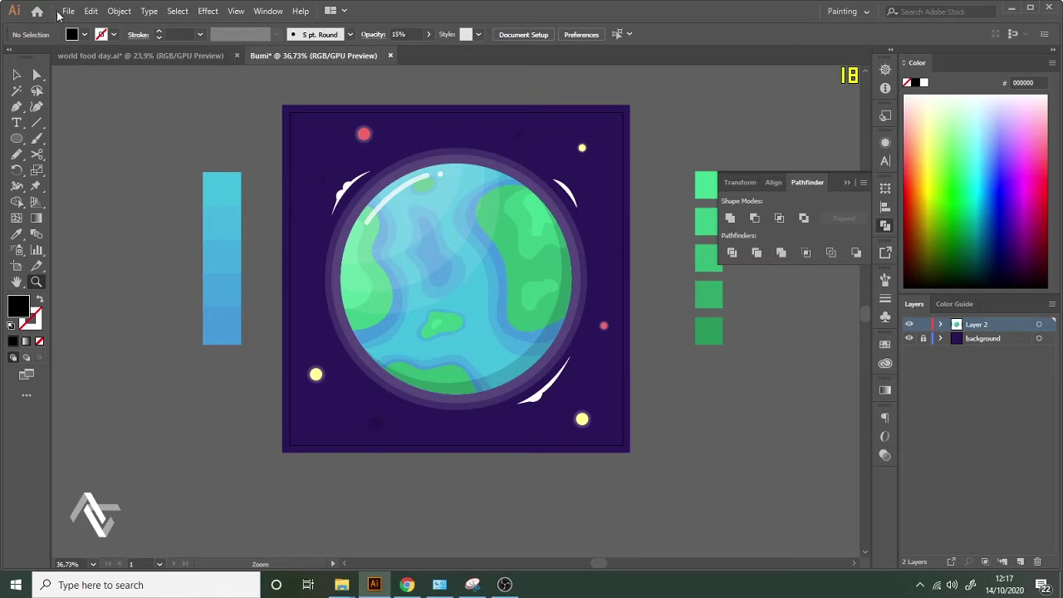
Create a new 1080 x 1080 pt document named bumiiiiiiiiiiiii.
click(68, 12)
click(114, 27)
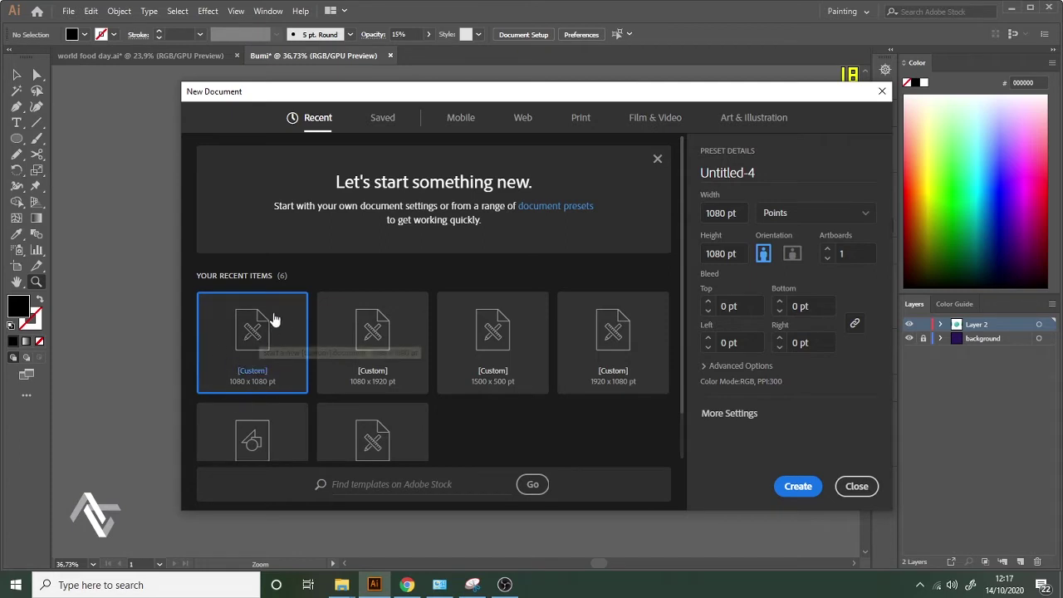
drag(775, 169, 651, 195)
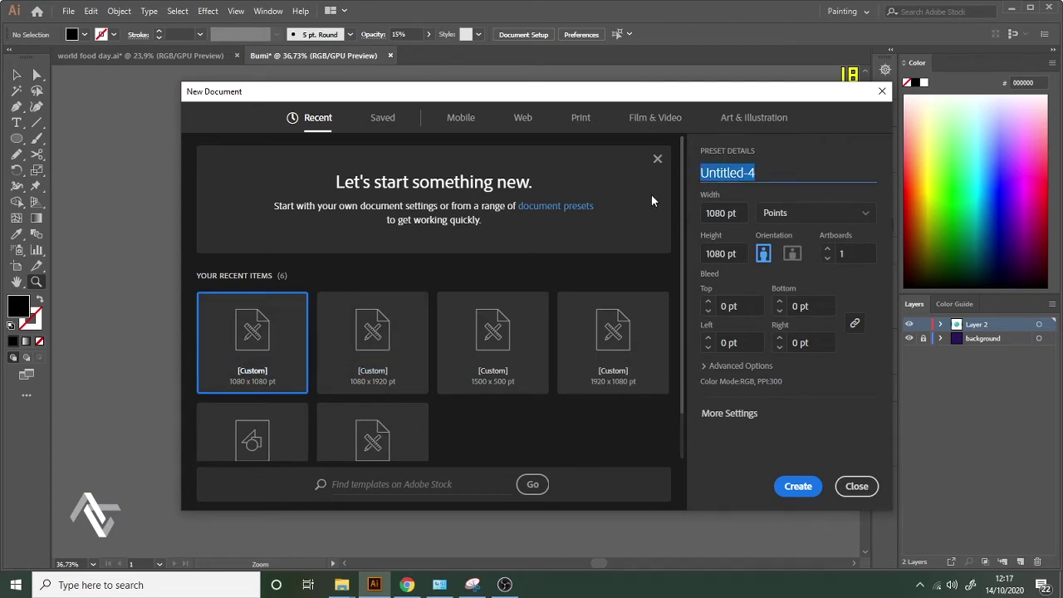
text(bumi)
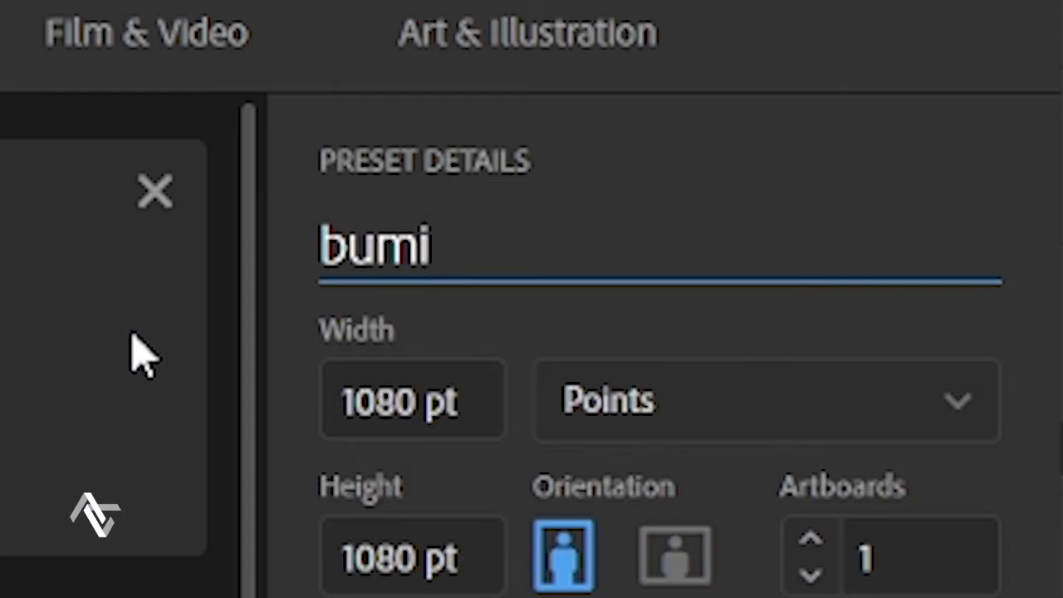
text(iiiiiiiiiiiii)
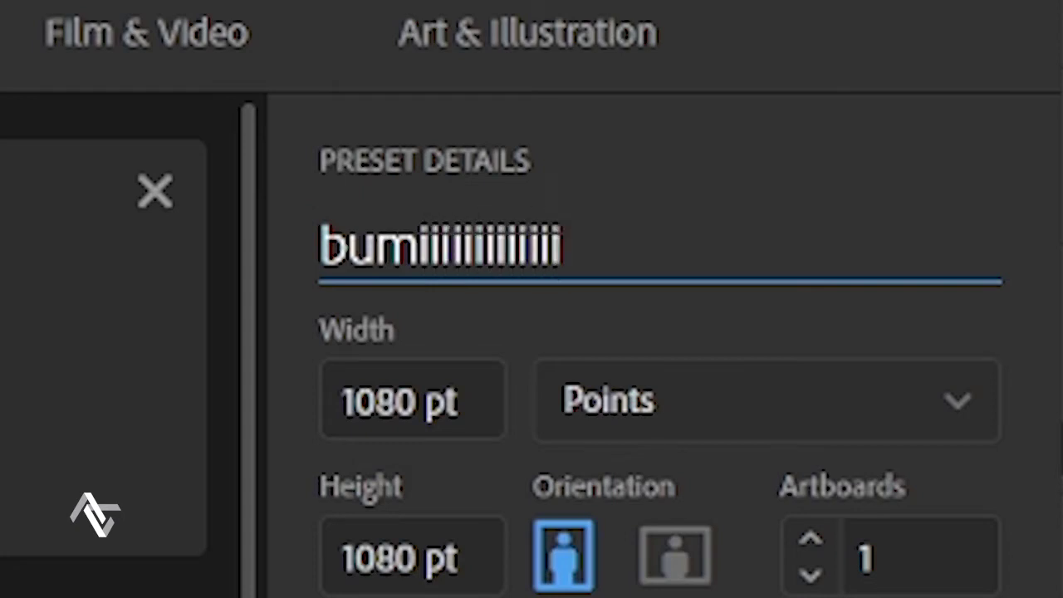
click(789, 472)
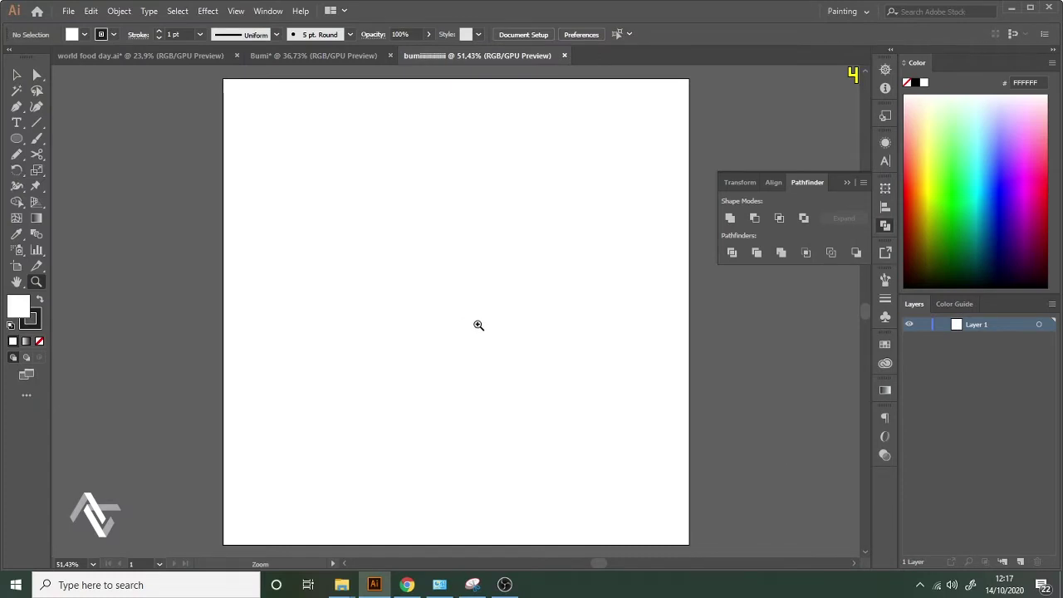
Add a second layer to the document and rename Layer 1 as background.
drag(478, 325, 468, 288)
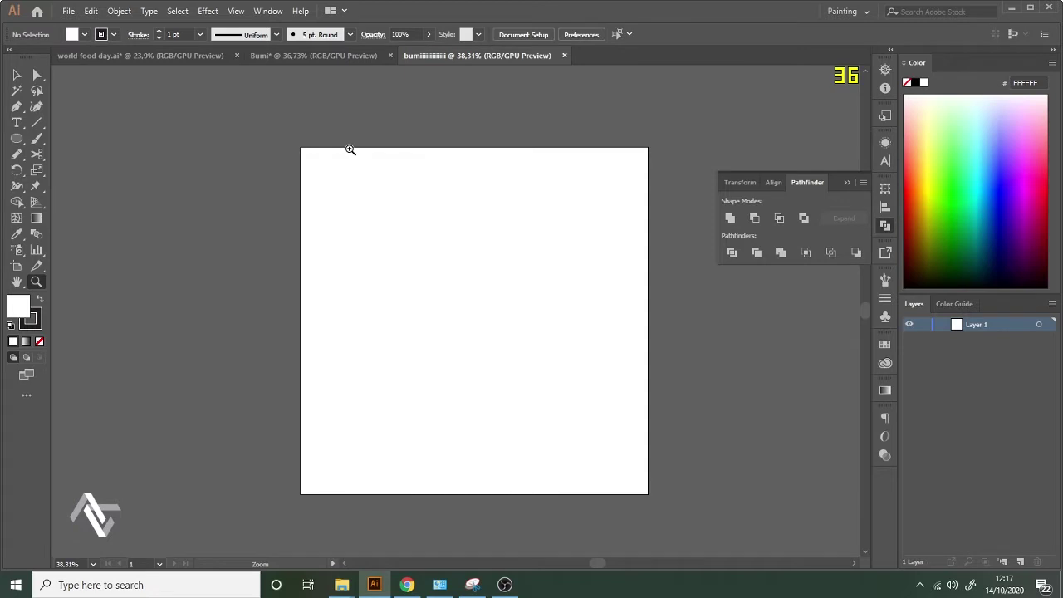
drag(438, 297, 665, 269)
click(1021, 563)
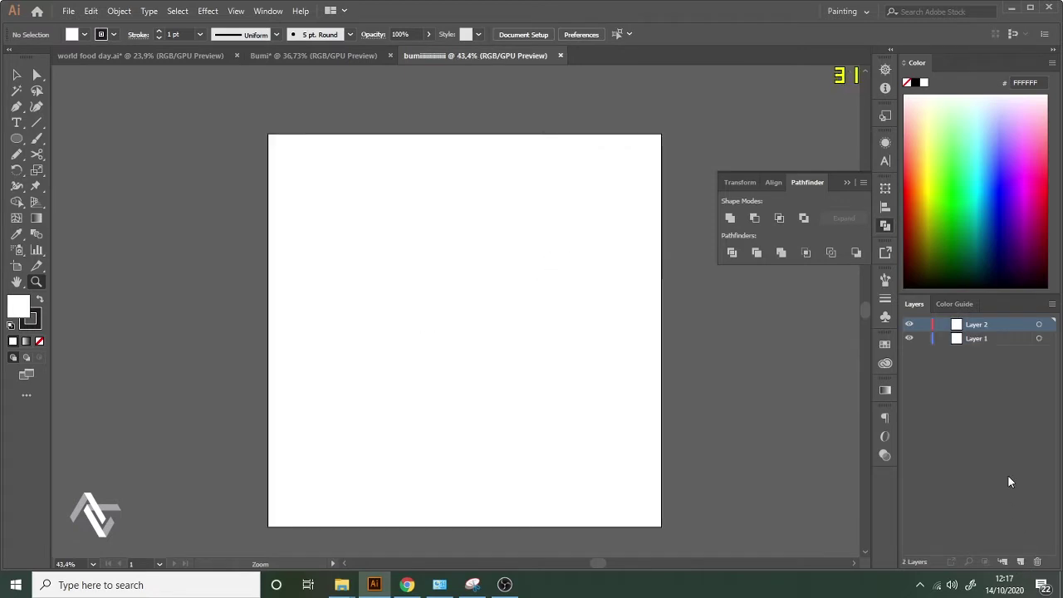
click(977, 340)
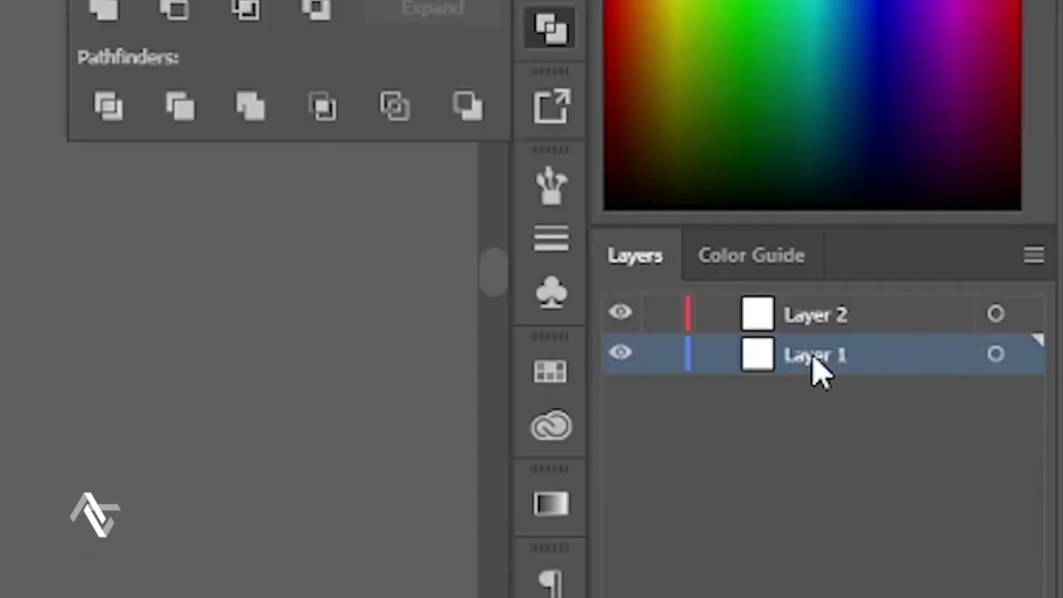
double_click(814, 359)
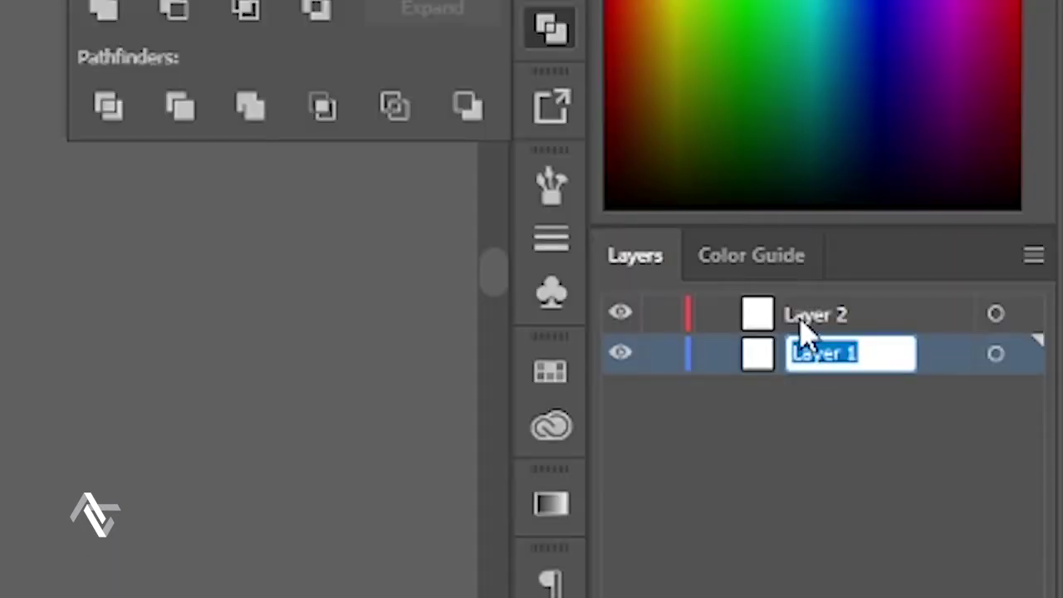
text(back)
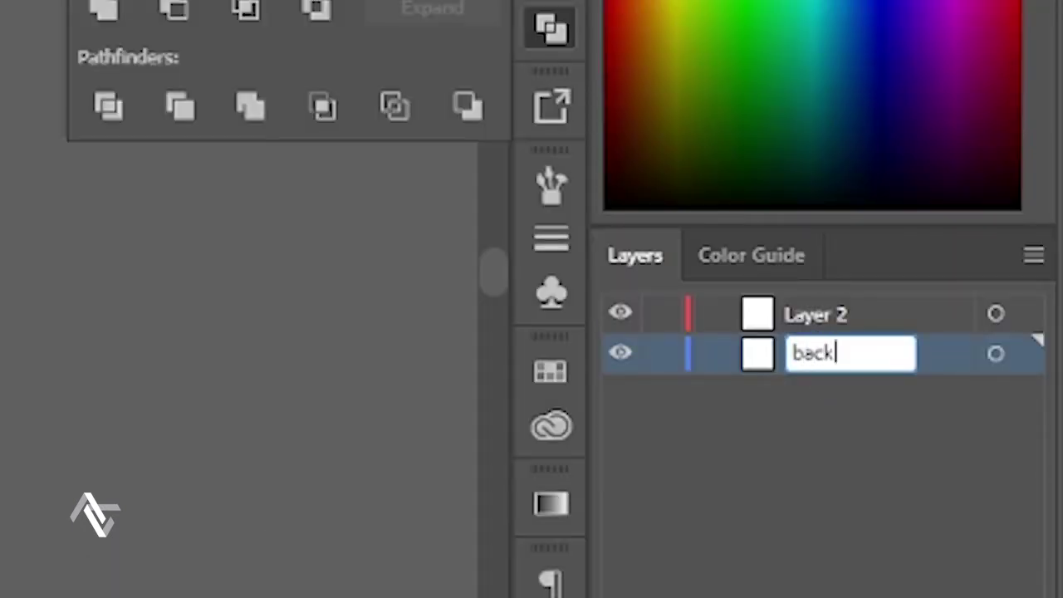
text(ground)
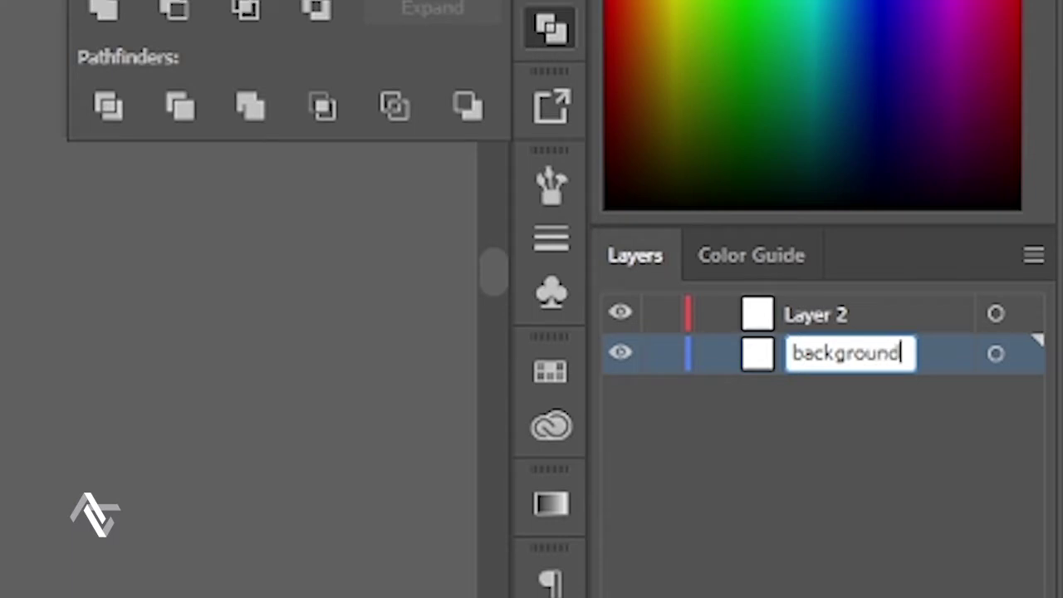
click(725, 534)
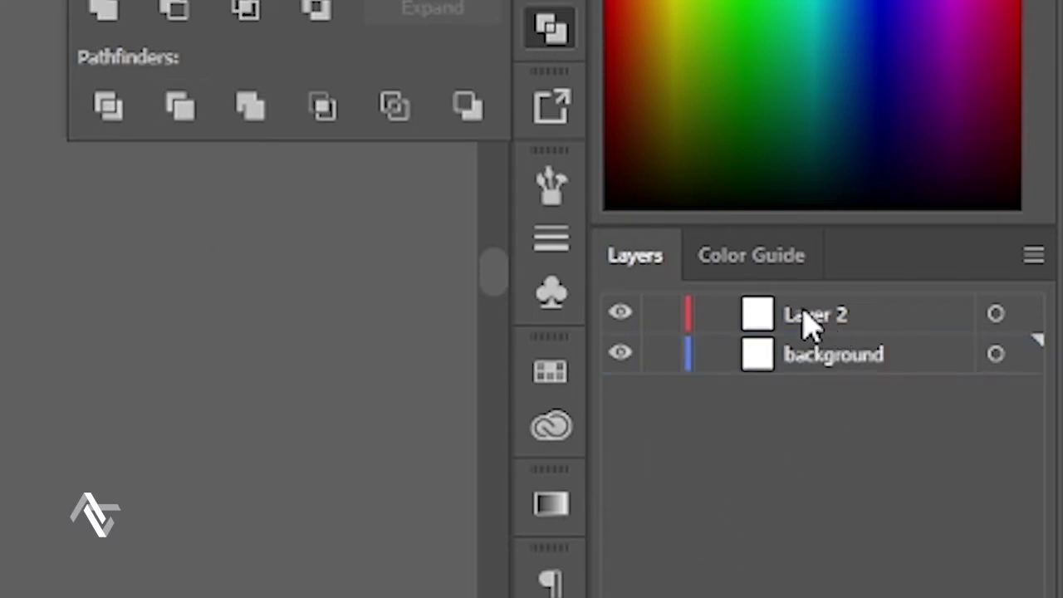
Rename Layer 2 as bumiiii.
double_click(805, 317)
text(bumi)
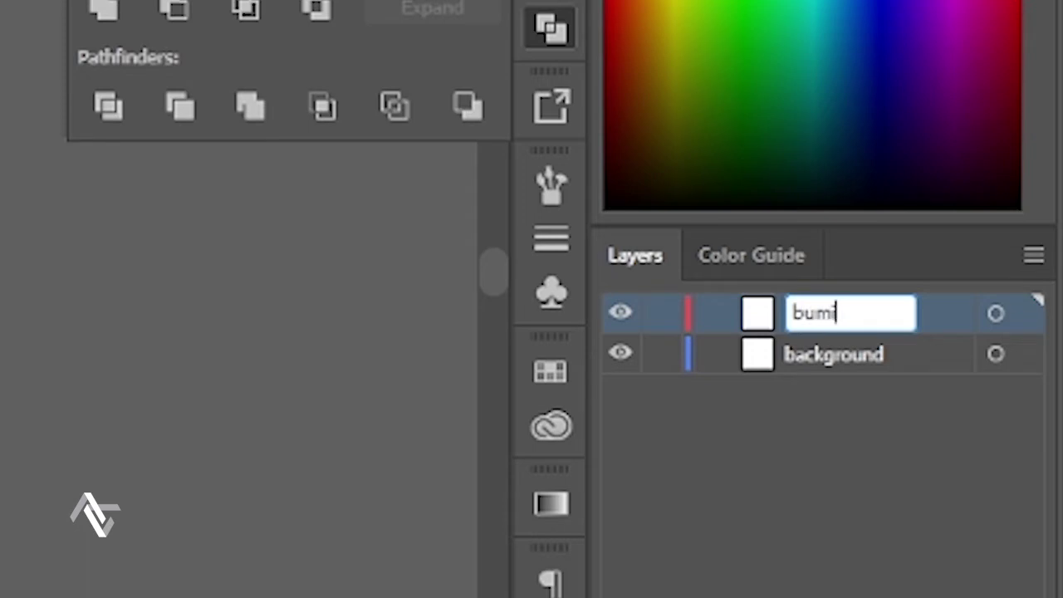
text(iii)
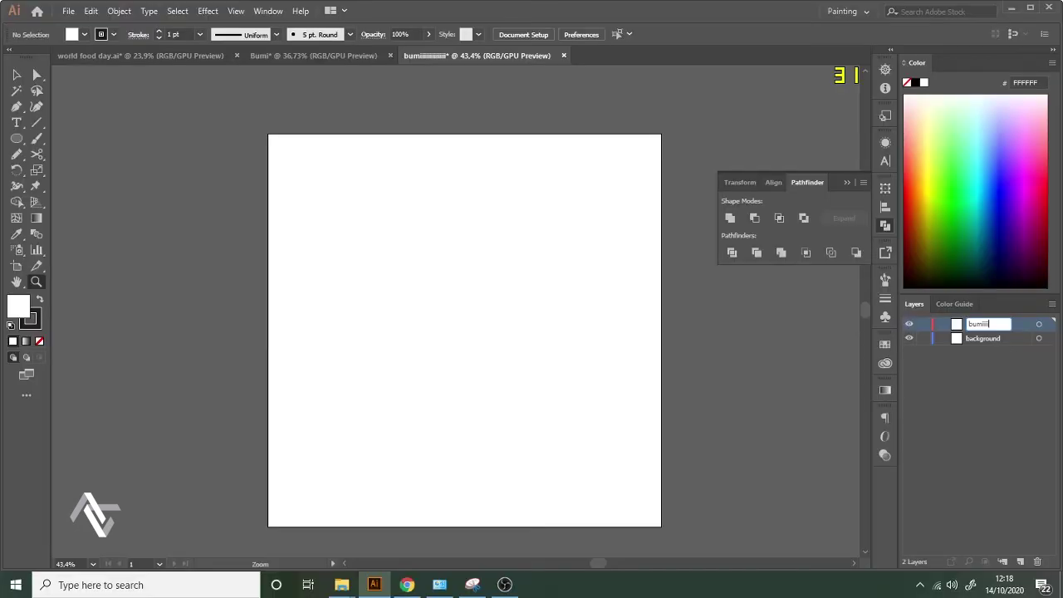
click(750, 324)
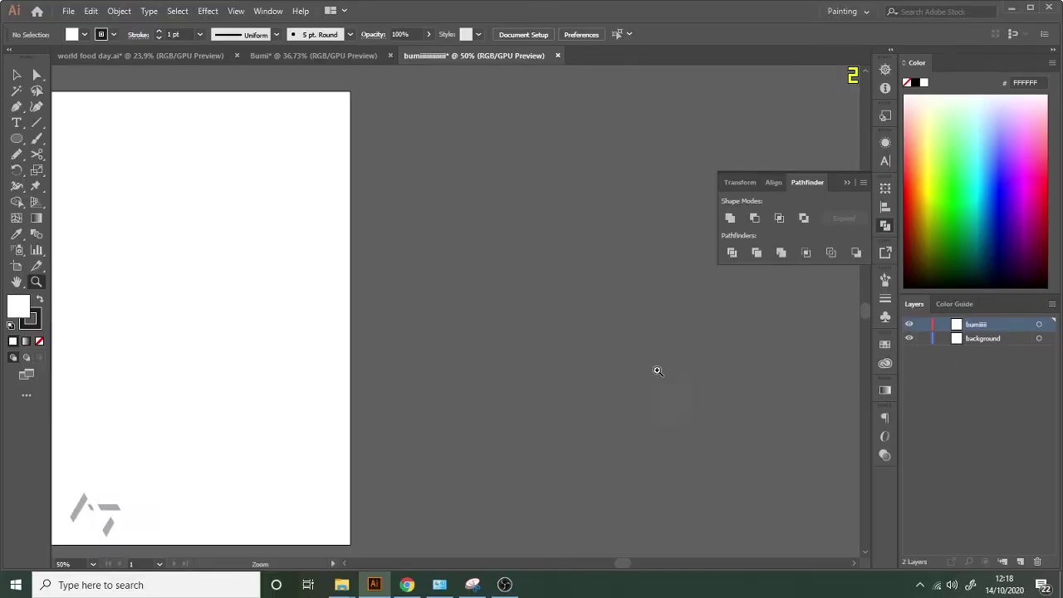
drag(543, 357, 359, 306)
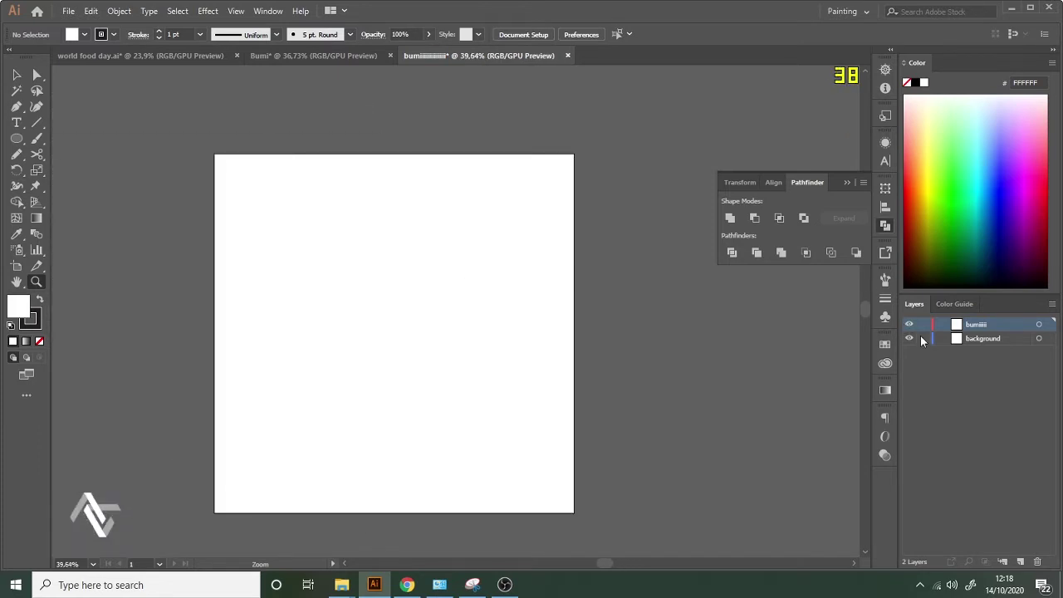
Draw a centred square about half the artboard's width on the background layer and swap its fill and stroke colours.
click(989, 339)
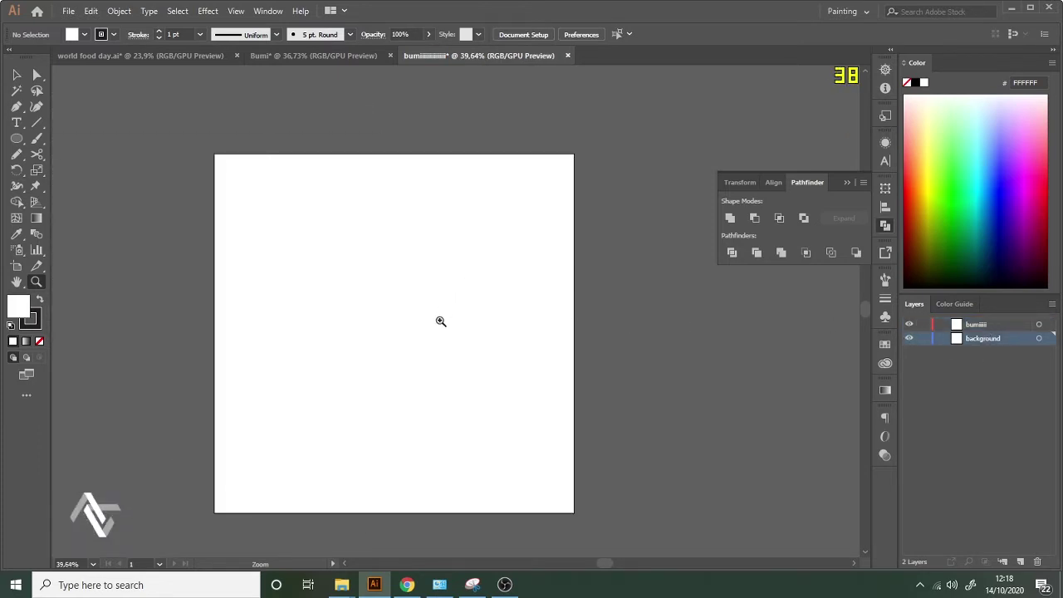
key(m)
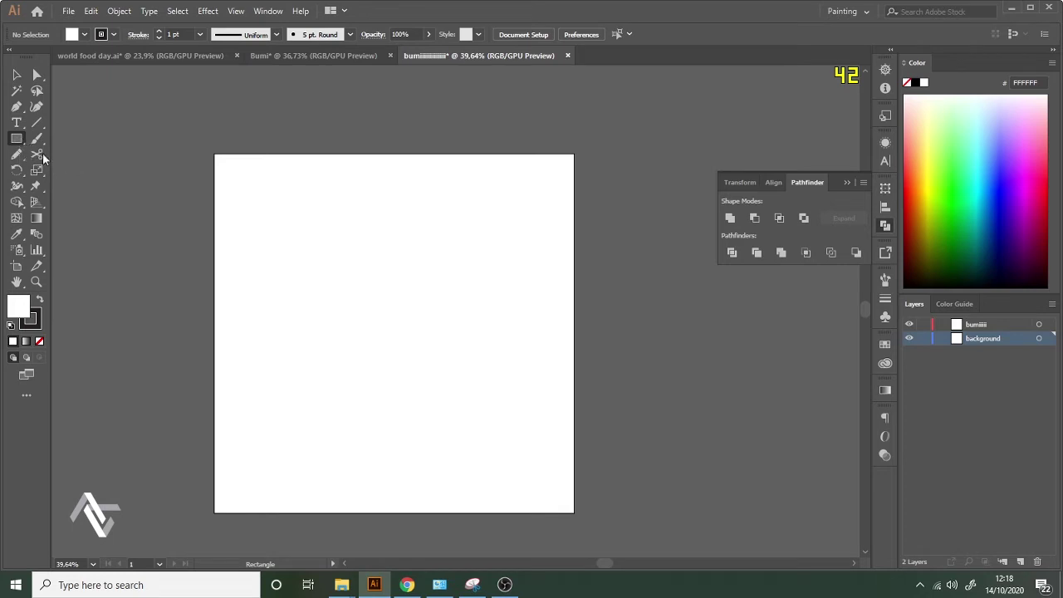
mouse_move(395, 333)
mouse_down()
mouse_move(560, 235)
mouse_move(511, 252)
mouse_move(490, 237)
mouse_up()
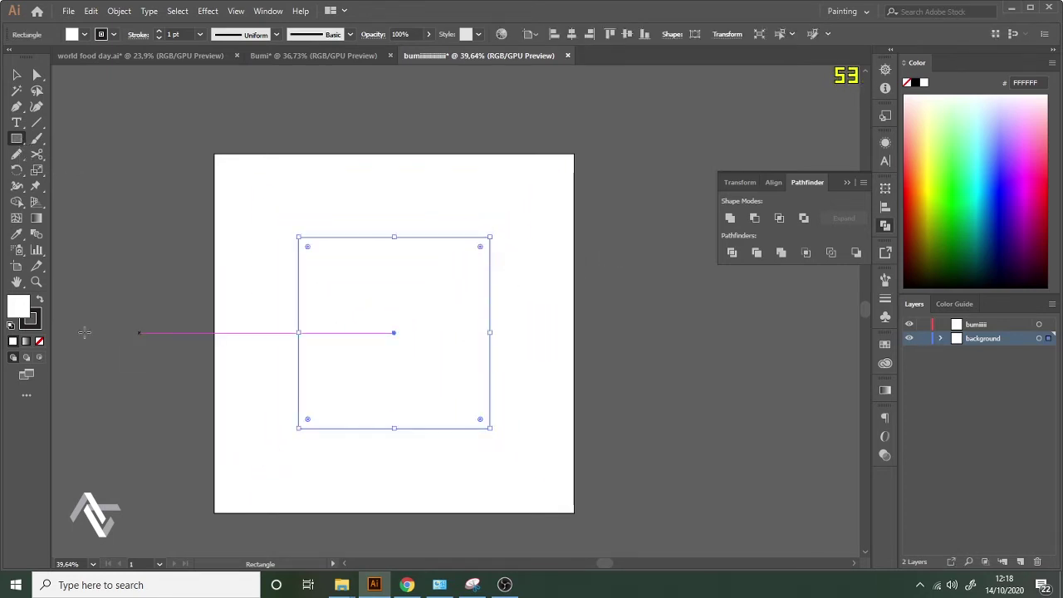
click(39, 301)
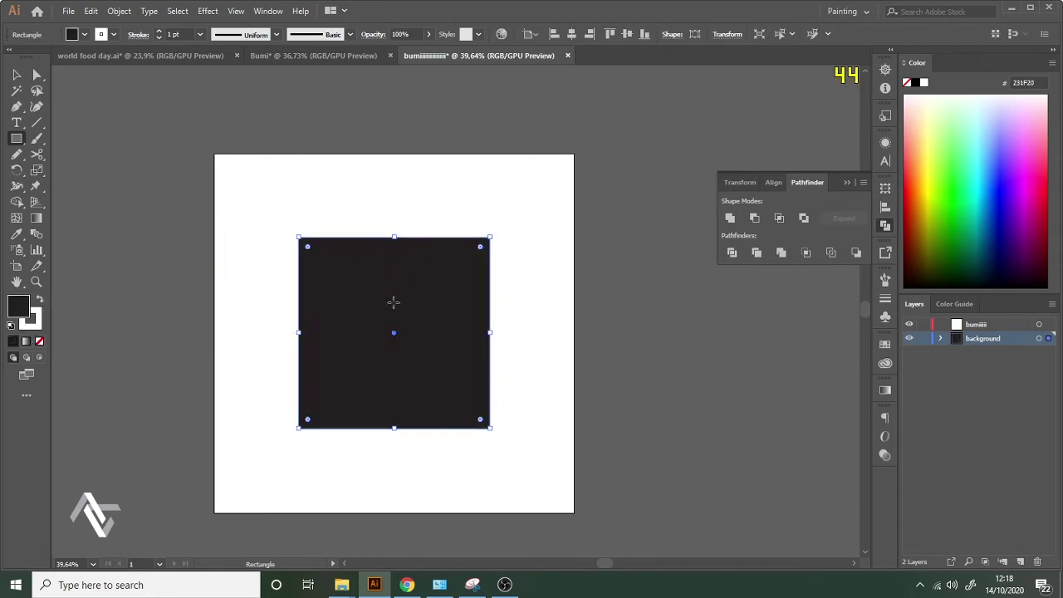
key(v)
click(617, 267)
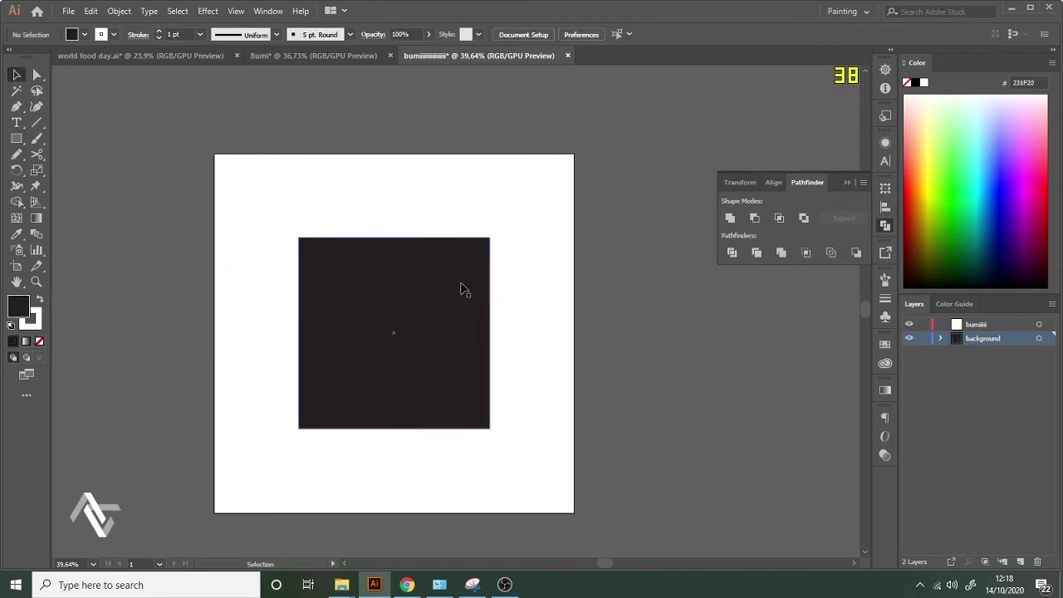
Draw a dark circle about 583 pt in diameter beside the square, overlapping the artboard's right edge.
key(l)
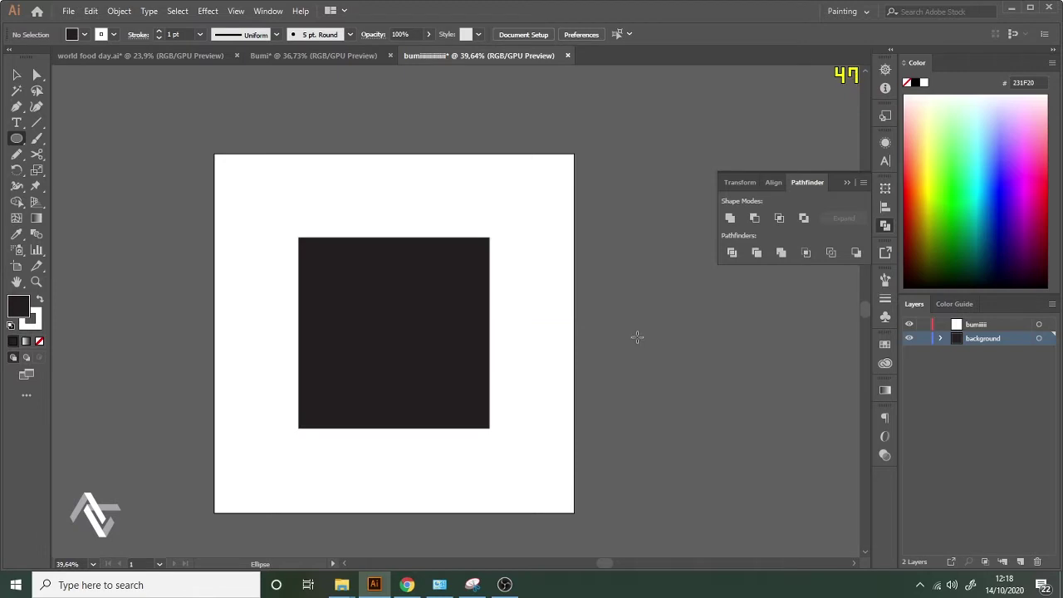
drag(638, 332, 737, 236)
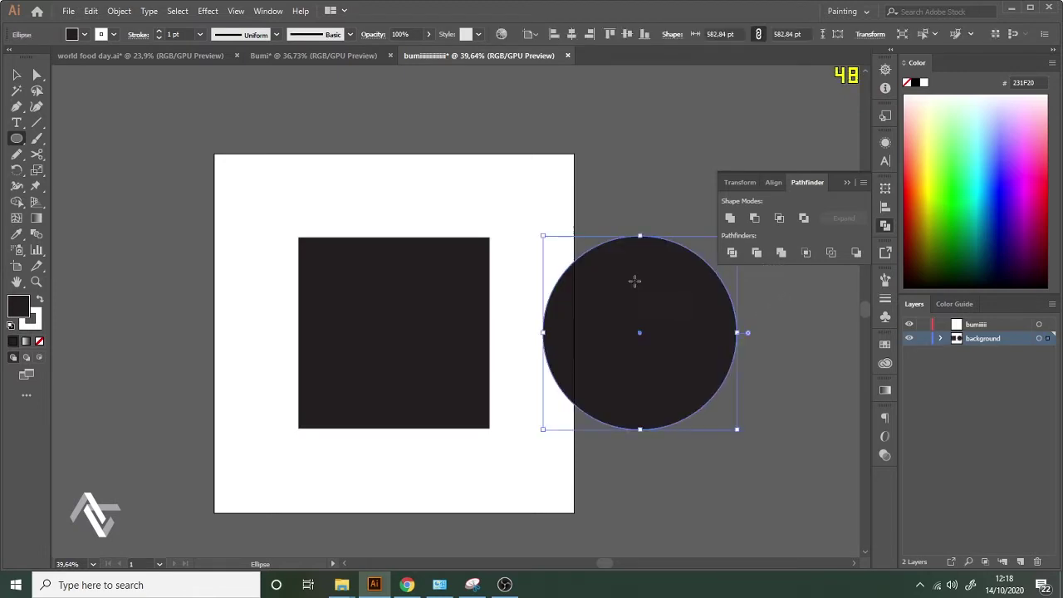
key(v)
click(644, 201)
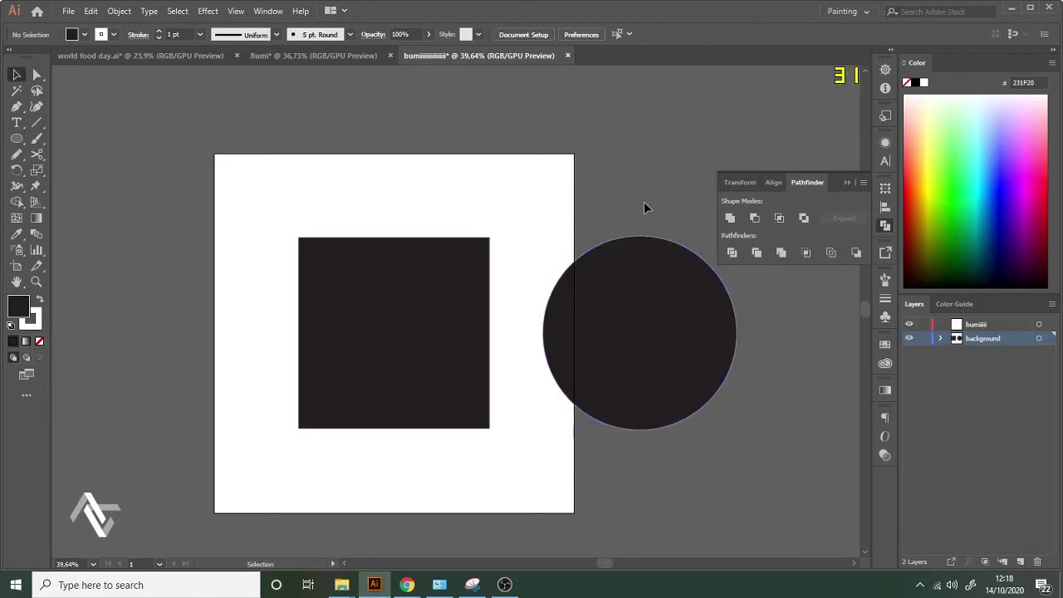
Delete both the square and the circle from the background layer.
click(651, 300)
shift+click(416, 333)
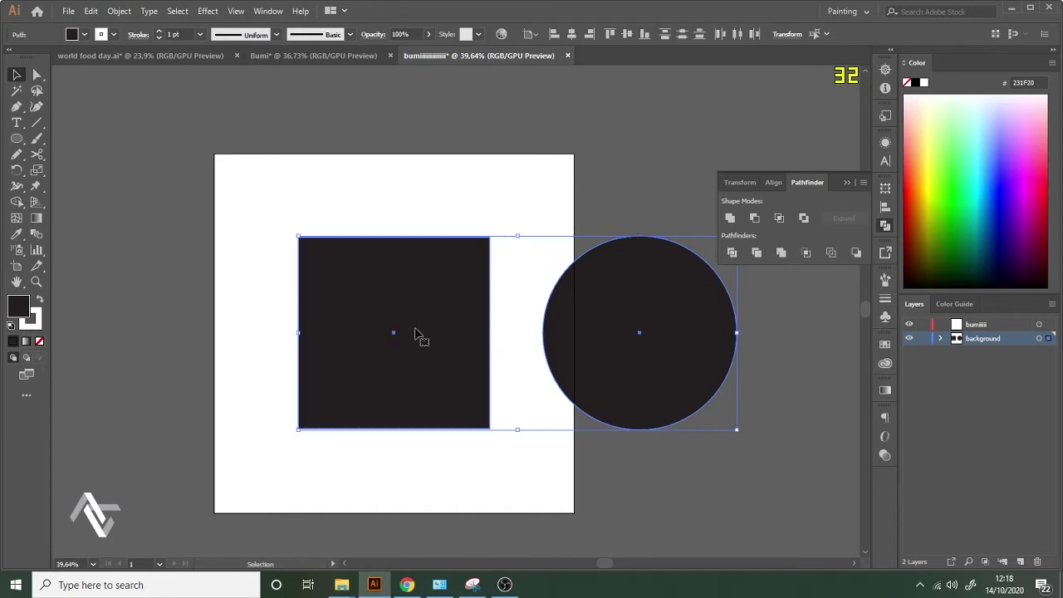
key(Delete)
Draw a dark square from the artboard's centre on the background layer, extending slightly beyond the artboard on every side.
key(z)
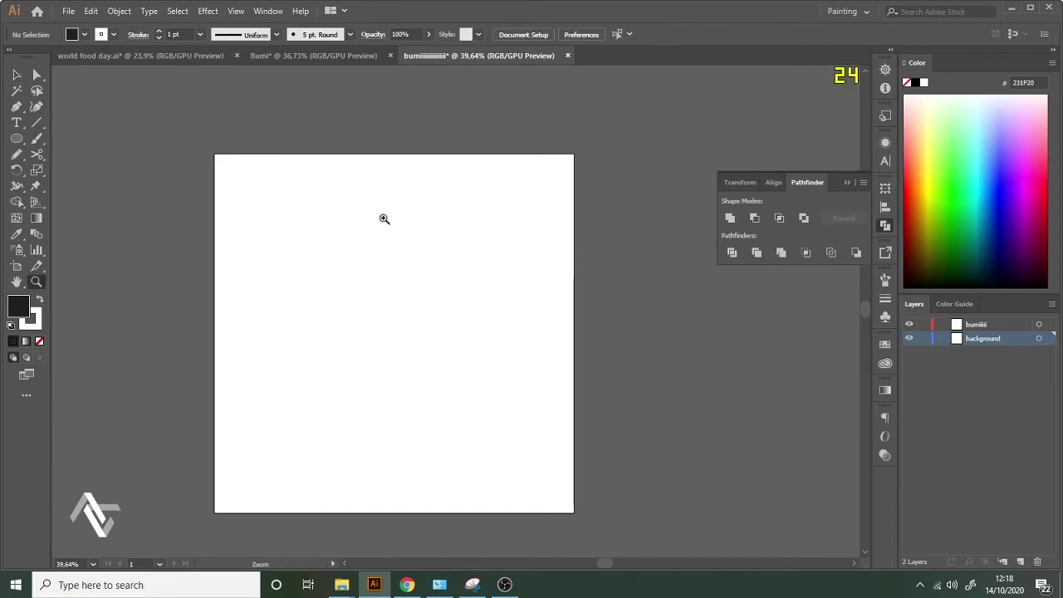
drag(385, 219, 366, 260)
key(m)
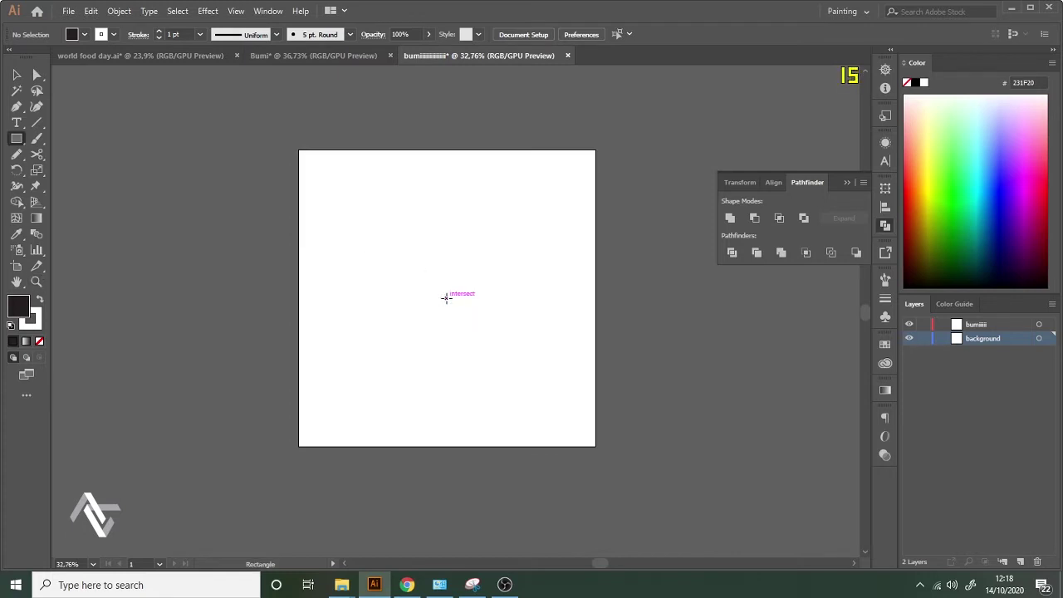
drag(446, 298, 605, 151)
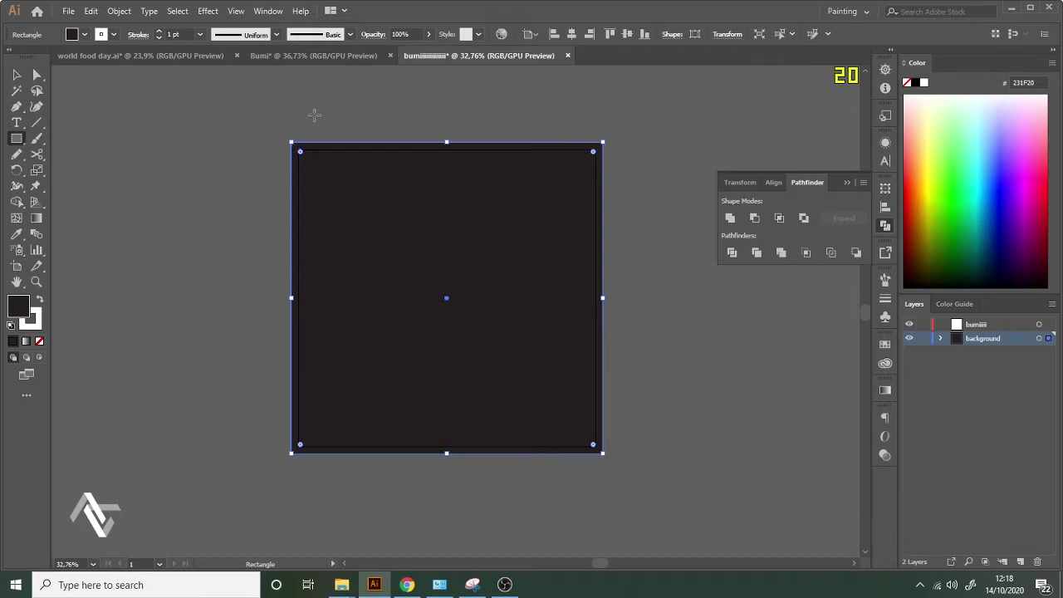
In the Bumi document, draw a small square swatch above the artboard and fill it with the background's dark purple, 2B1659.
click(323, 56)
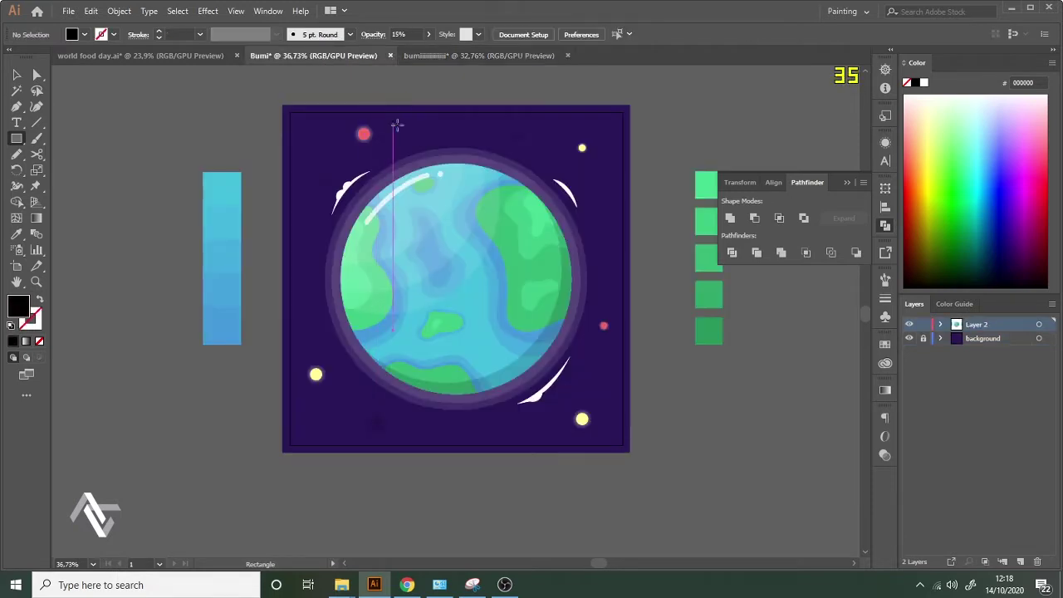
drag(424, 156, 419, 258)
drag(404, 157, 365, 158)
key(m)
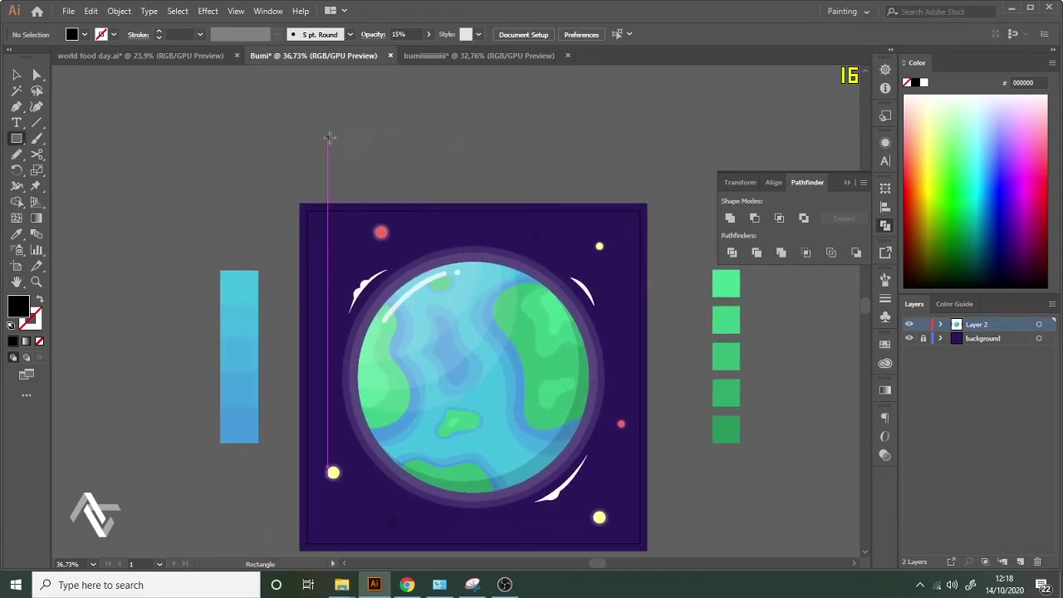
drag(270, 155, 303, 122)
key(i)
click(331, 232)
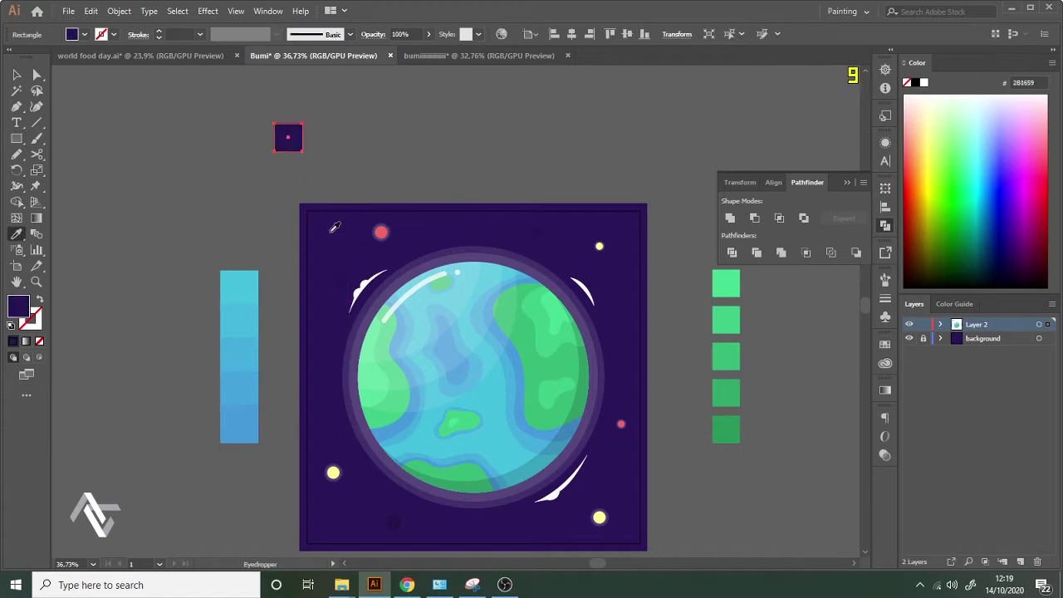
Look up the hex code of the purple swatch's fill and deselect the swatch.
double_click(18, 307)
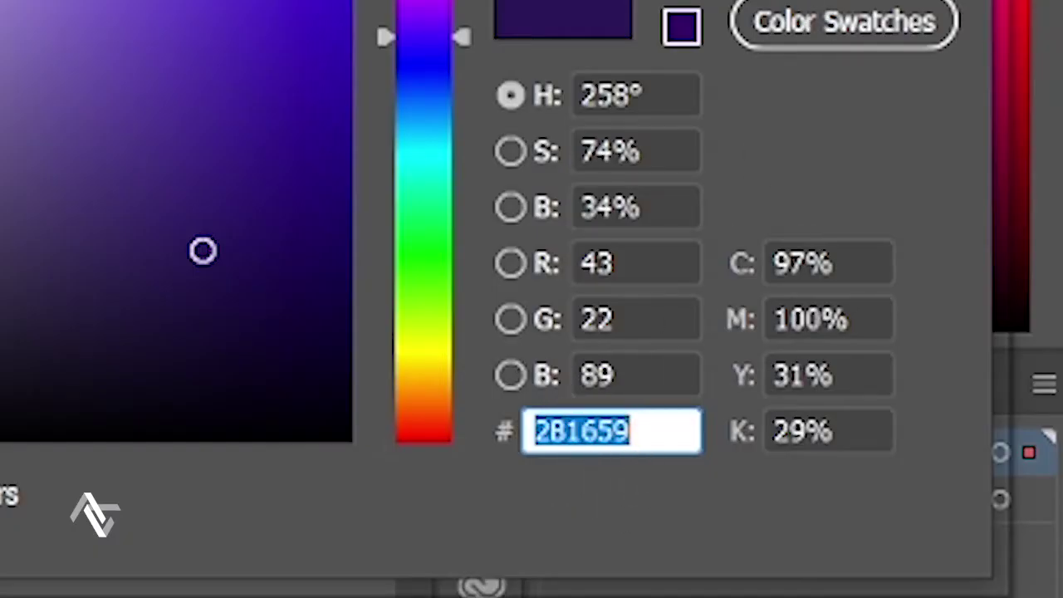
click(715, 193)
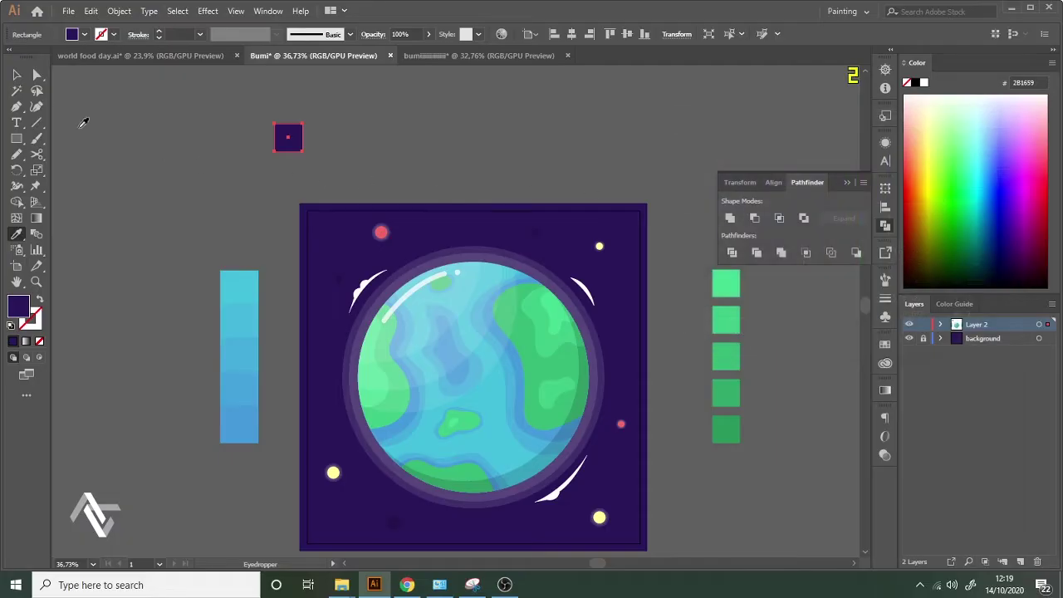
key(v)
click(136, 114)
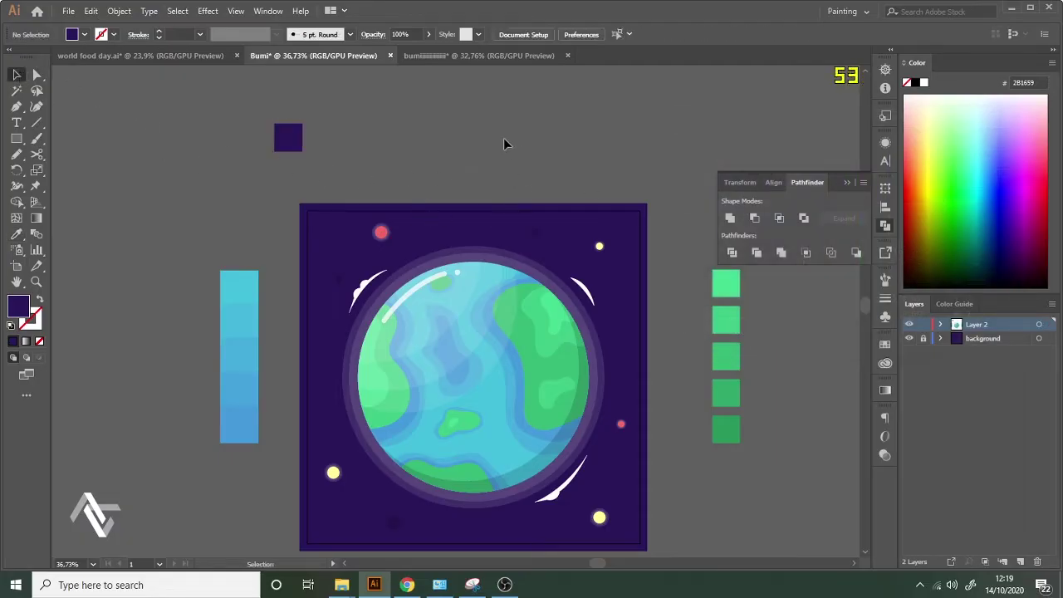
Duplicate the purple swatch beside it, fill the copy with the red star's colour F46767, and view its hex code.
key(m)
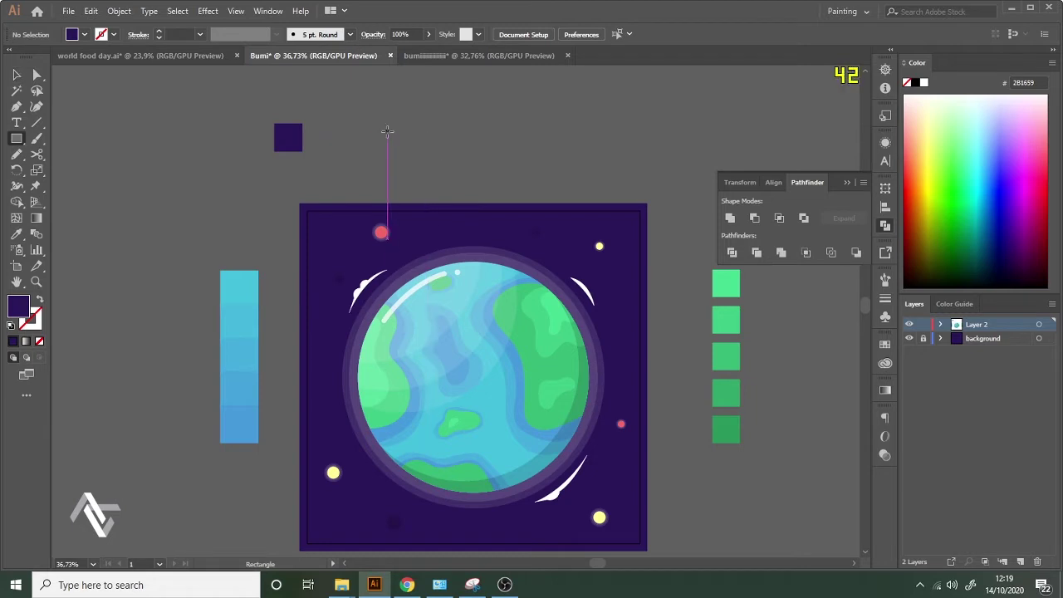
key(v)
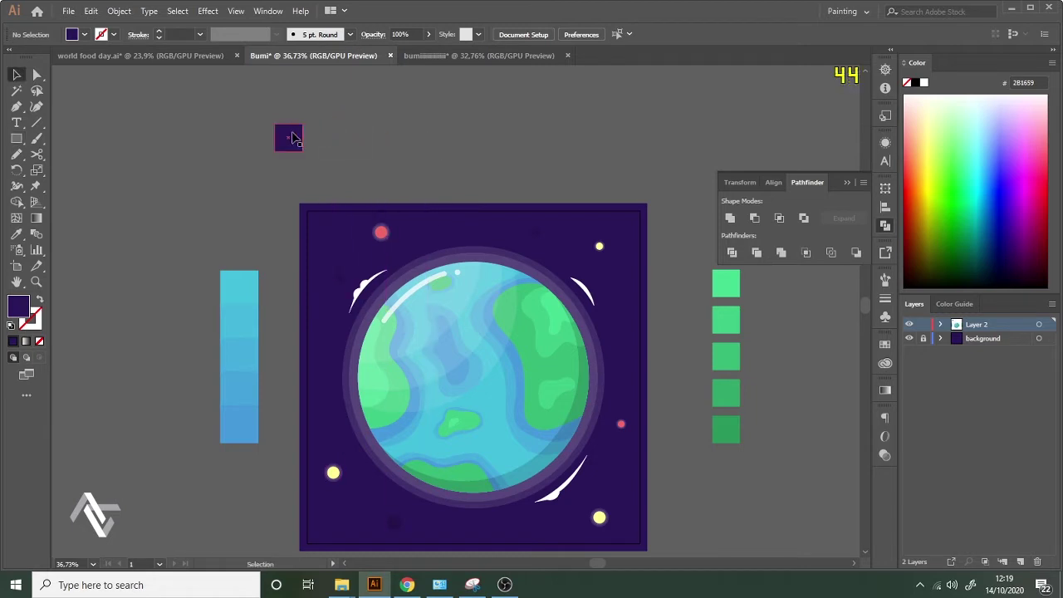
drag(294, 139, 334, 141)
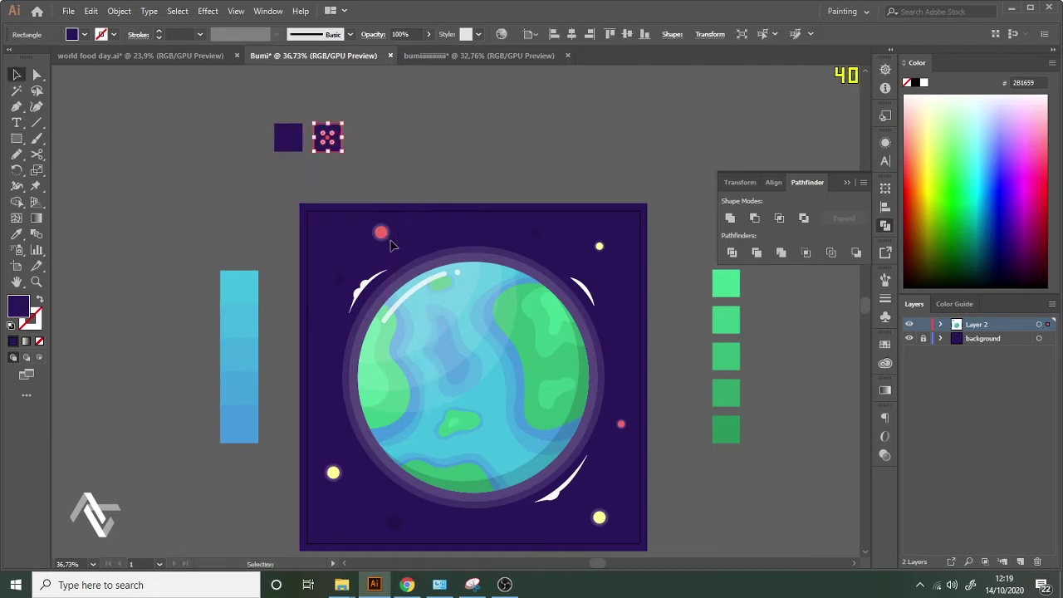
key(i)
click(381, 228)
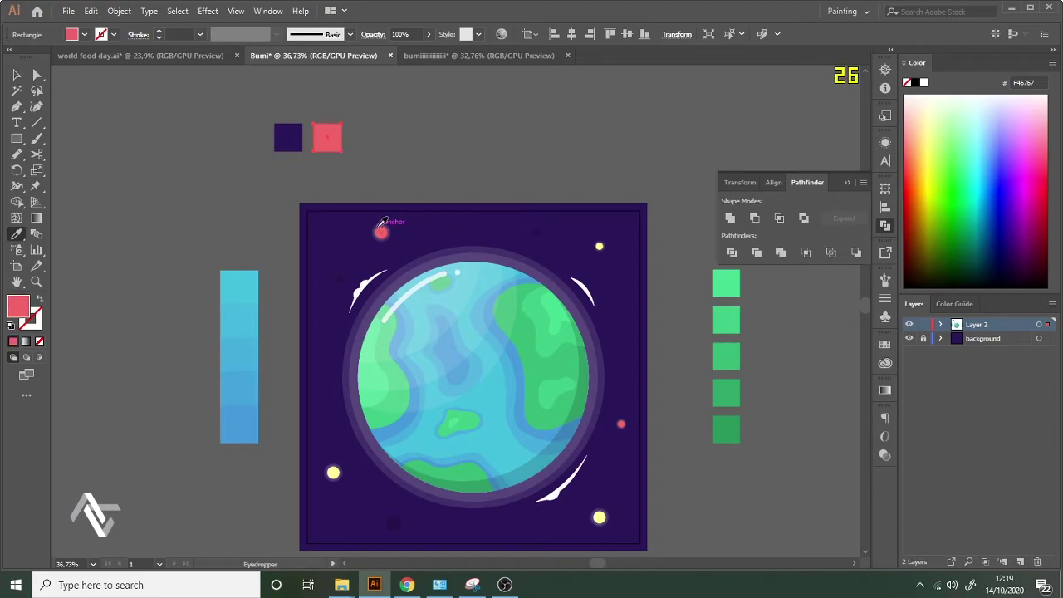
double_click(22, 308)
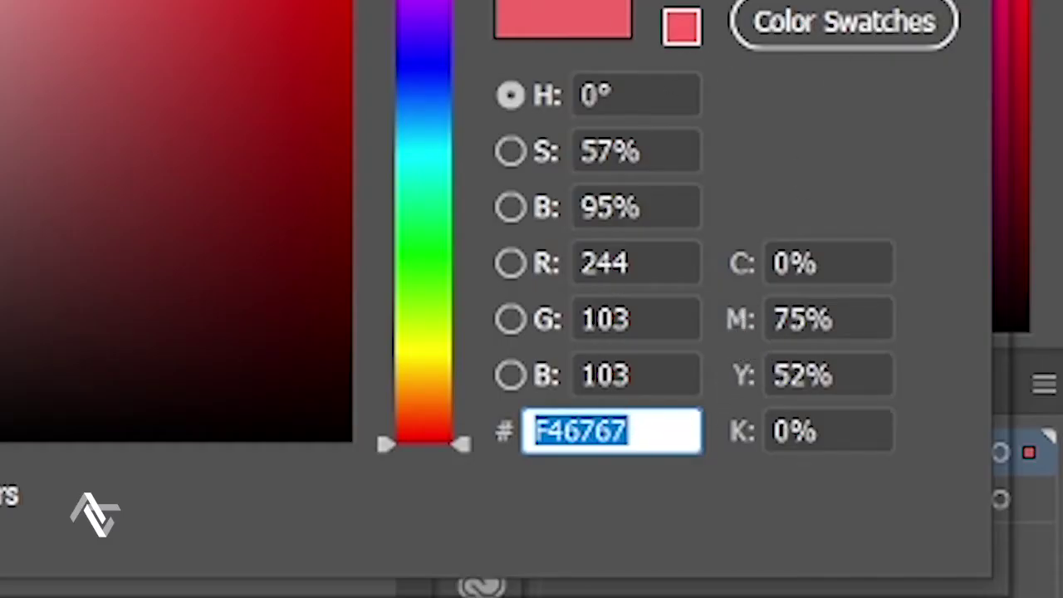
click(844, 0)
Duplicate the red swatch beside it, fill the copy with the yellow star's colour FFFE96, and view its hex code.
key(v)
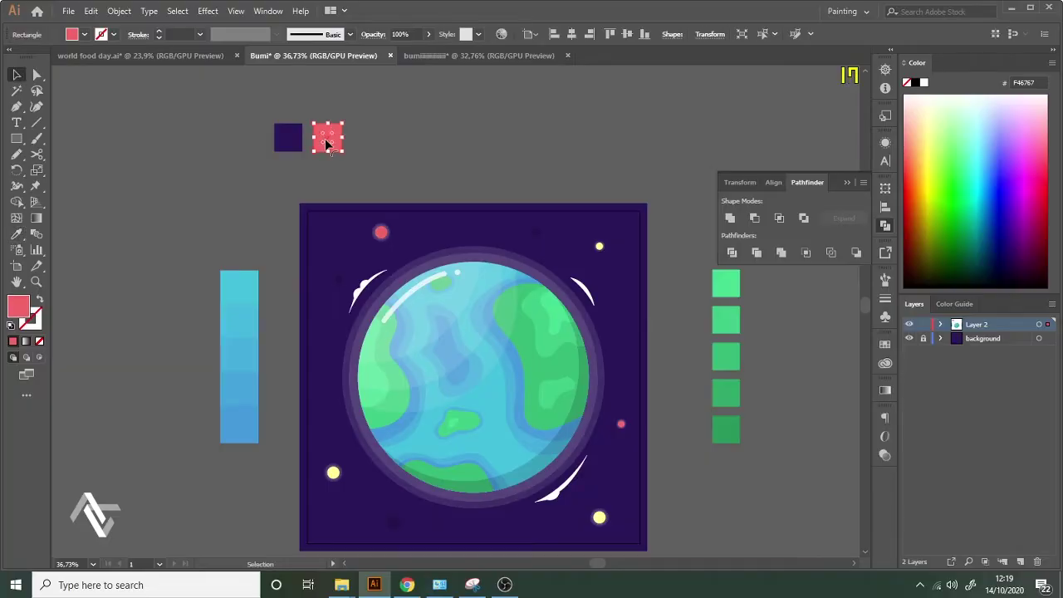
drag(327, 143, 371, 144)
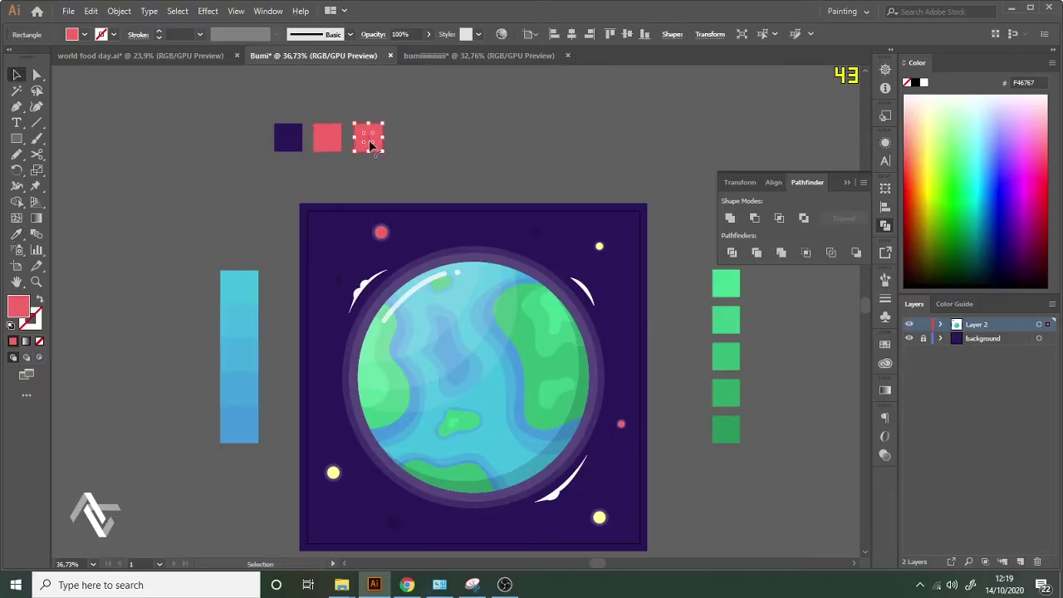
key(i)
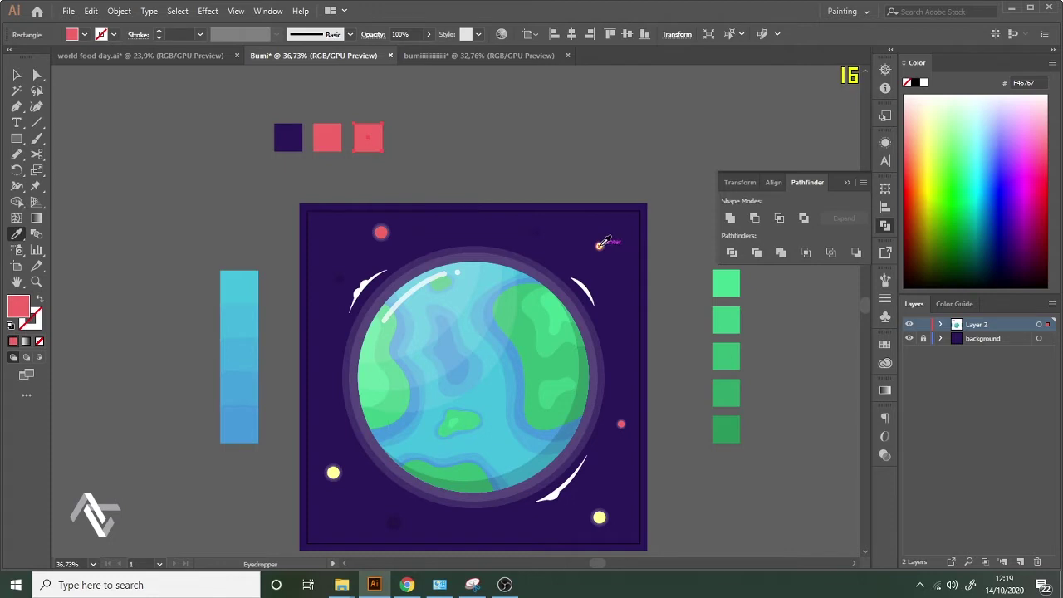
click(599, 246)
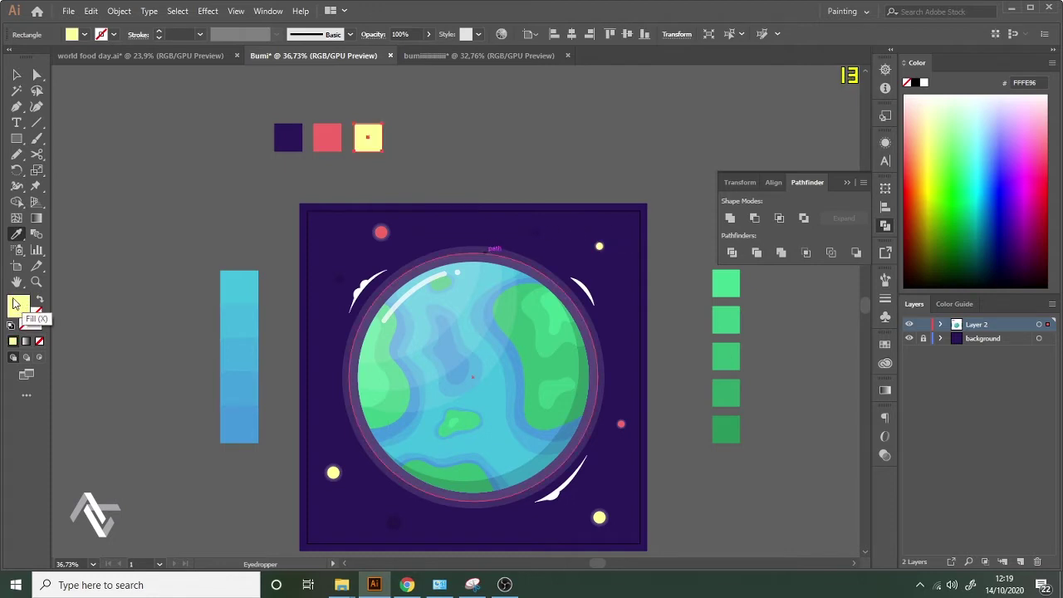
double_click(15, 304)
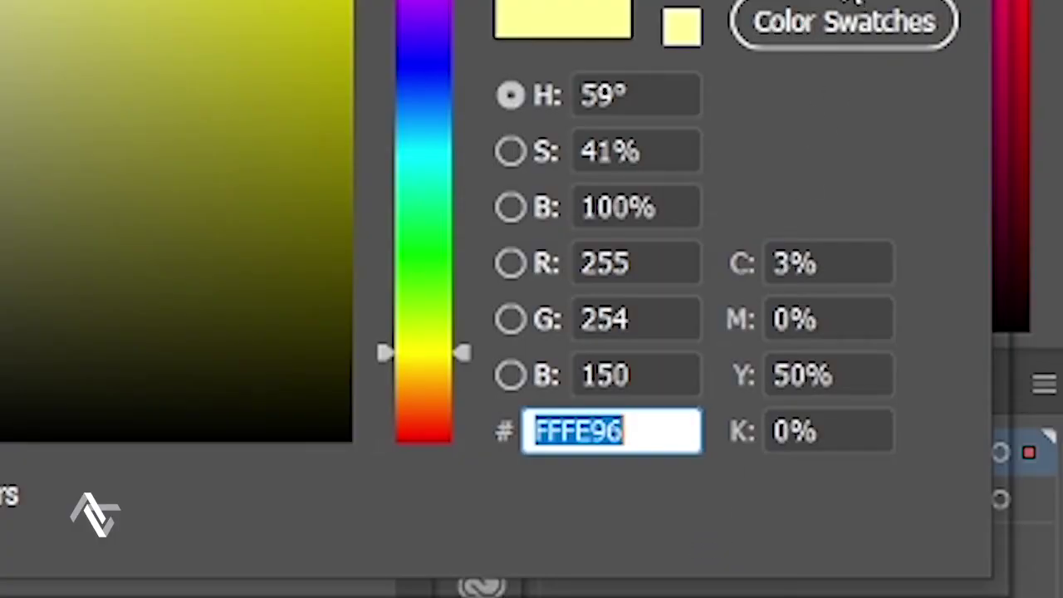
click(844, 2)
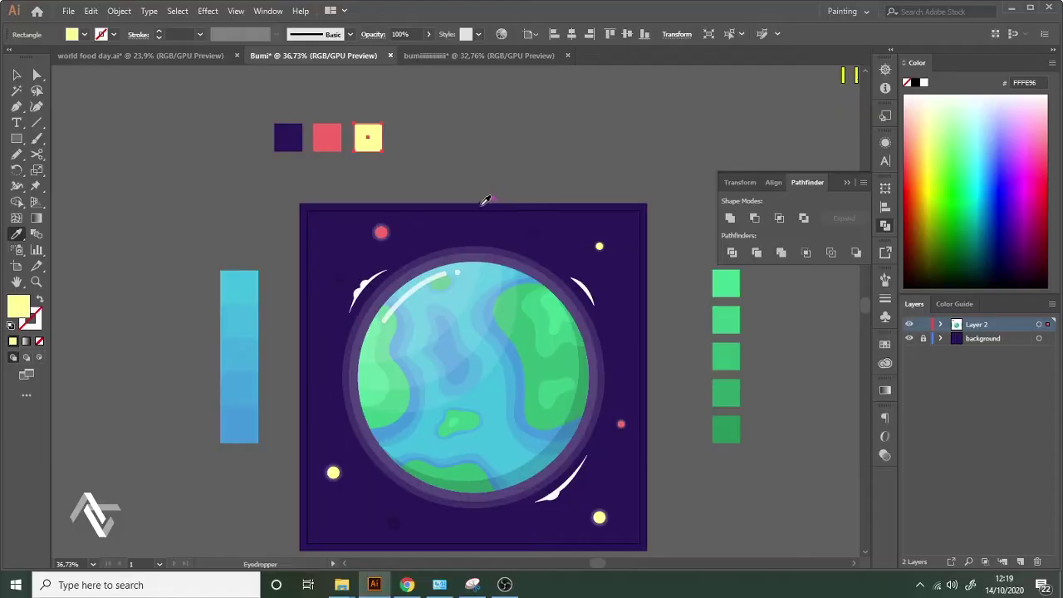
Select the three swatches, the blue strip and the green squares, and transfer them into the new illustration's document with the dark square.
drag(486, 200, 462, 218)
key(v)
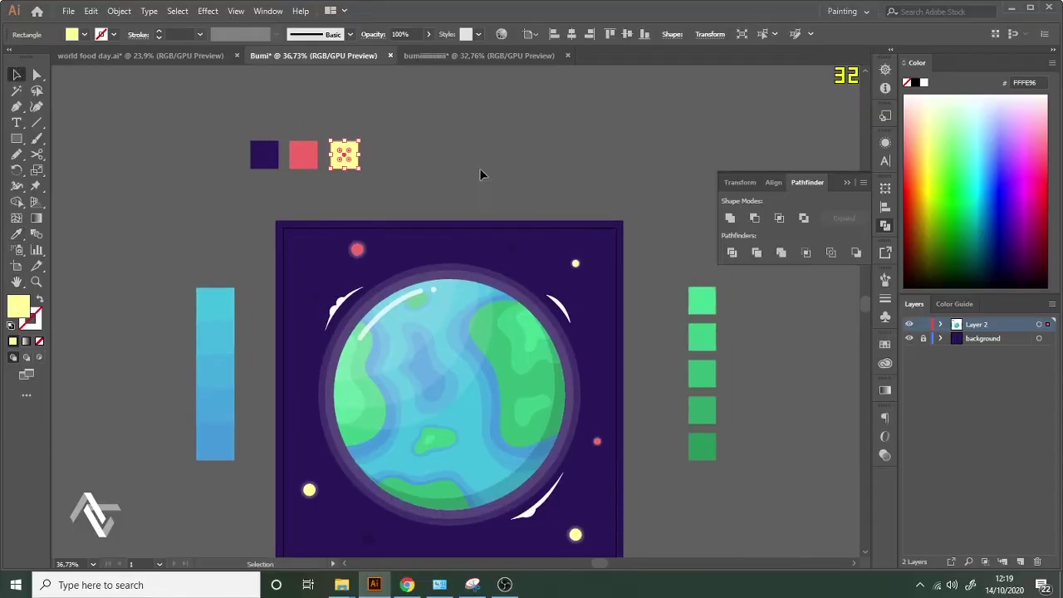
click(481, 167)
click(270, 150)
shift+click(344, 155)
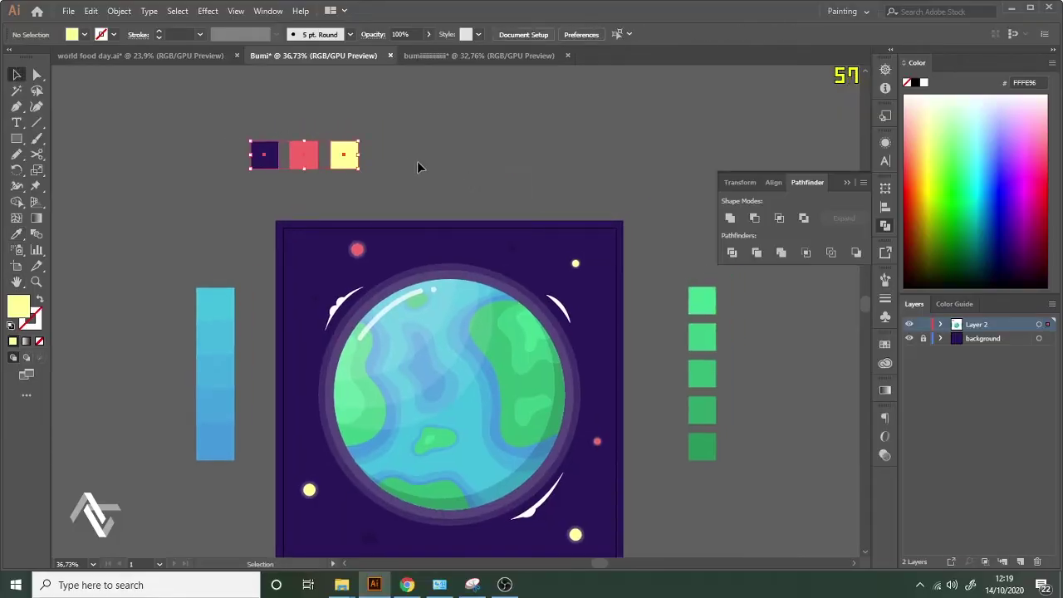
shift+click(700, 301)
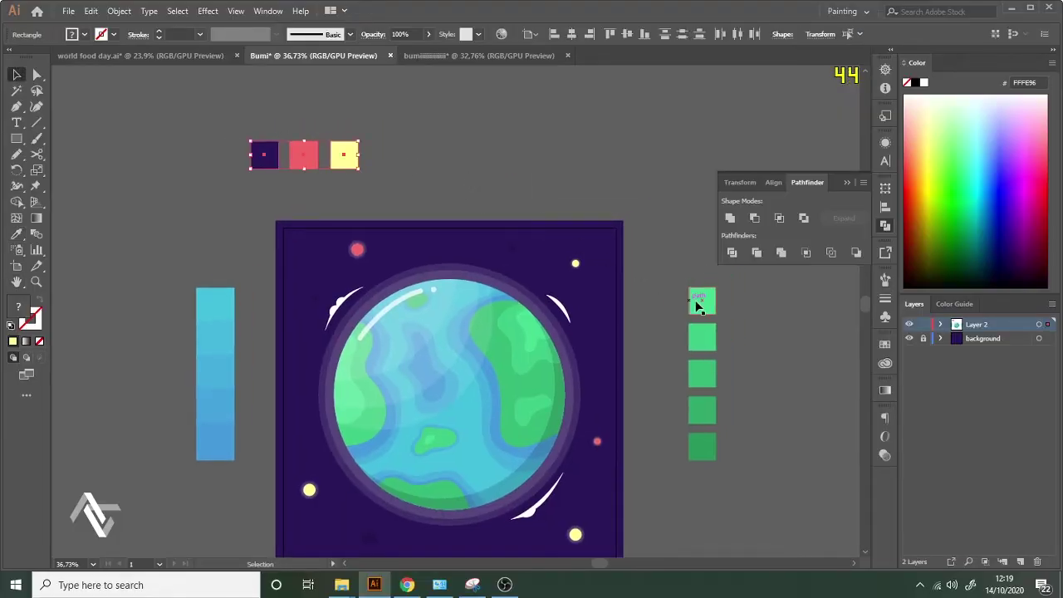
shift+click(218, 309)
drag(357, 154, 514, 137)
drag(705, 376, 707, 378)
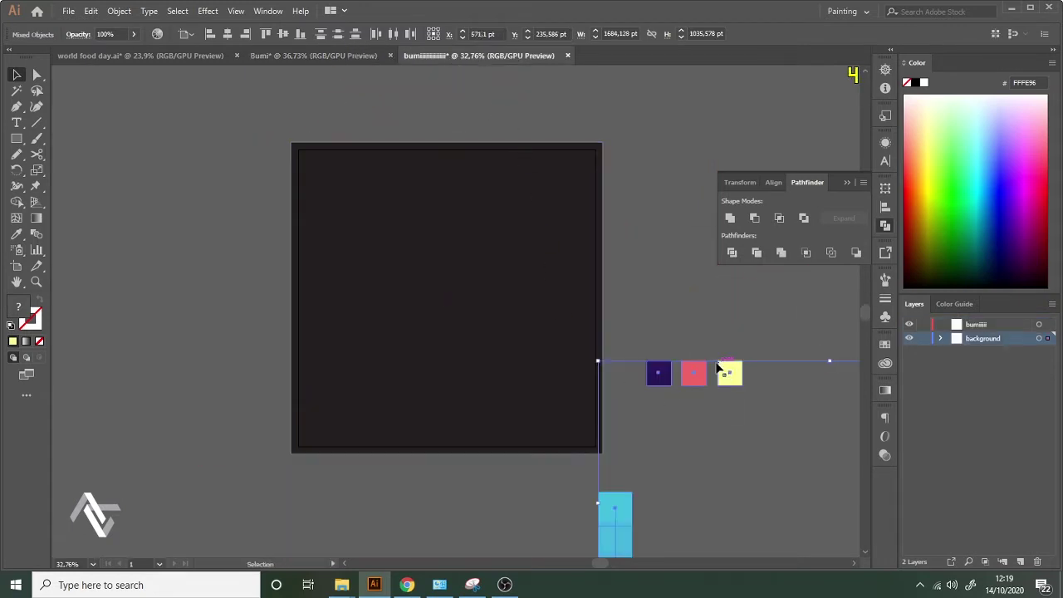
Move the palette around the dark square, with three swatches above and the blue strip and green squares on opposite sides, and deselect it.
key(z)
scroll(679, 311, down, 4)
scroll(626, 312, up, 2)
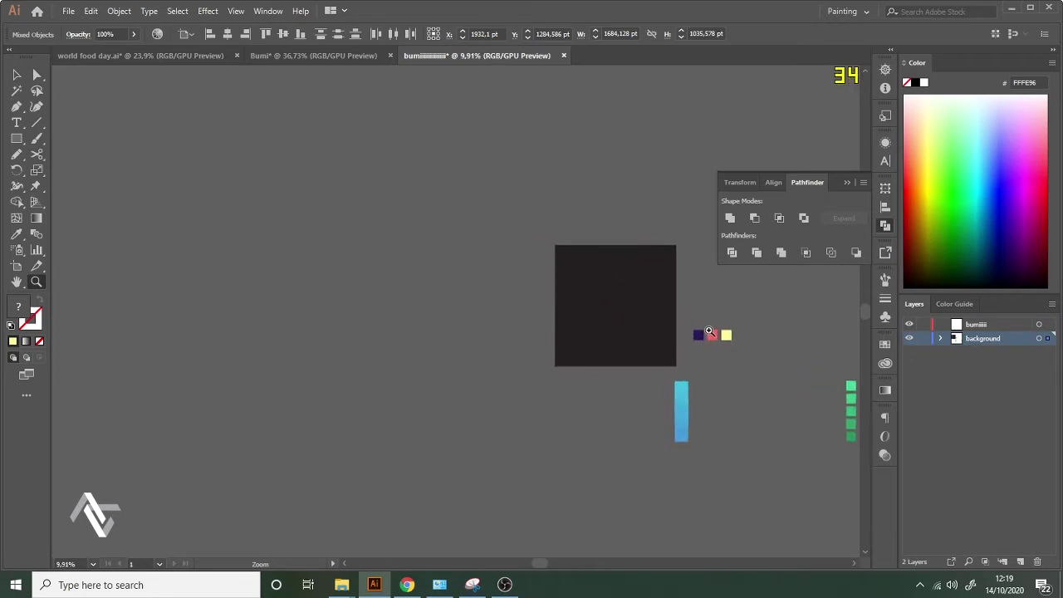
key(h)
drag(705, 328, 399, 244)
key(v)
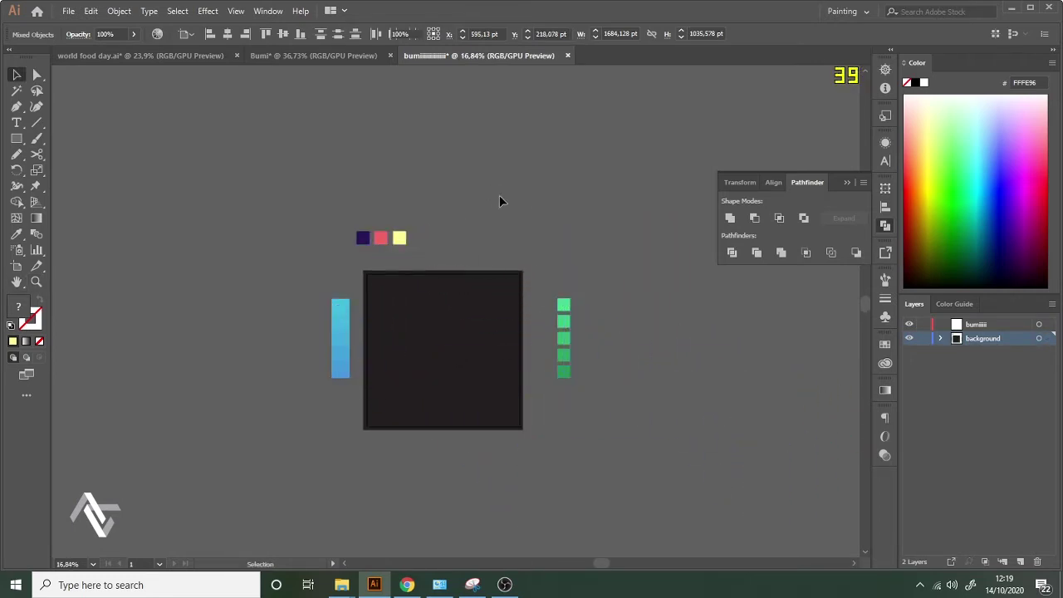
click(501, 199)
Draw a small dark square on the background layer, outside the artboard beside the blue colour strip.
key(z)
scroll(449, 305, up, 2)
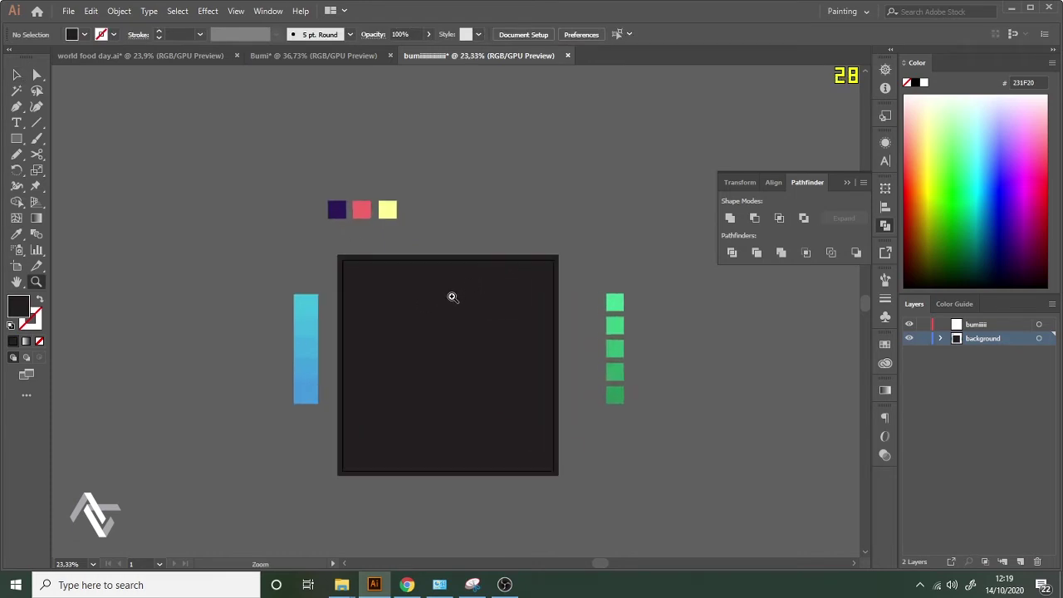
scroll(452, 296, up, 2)
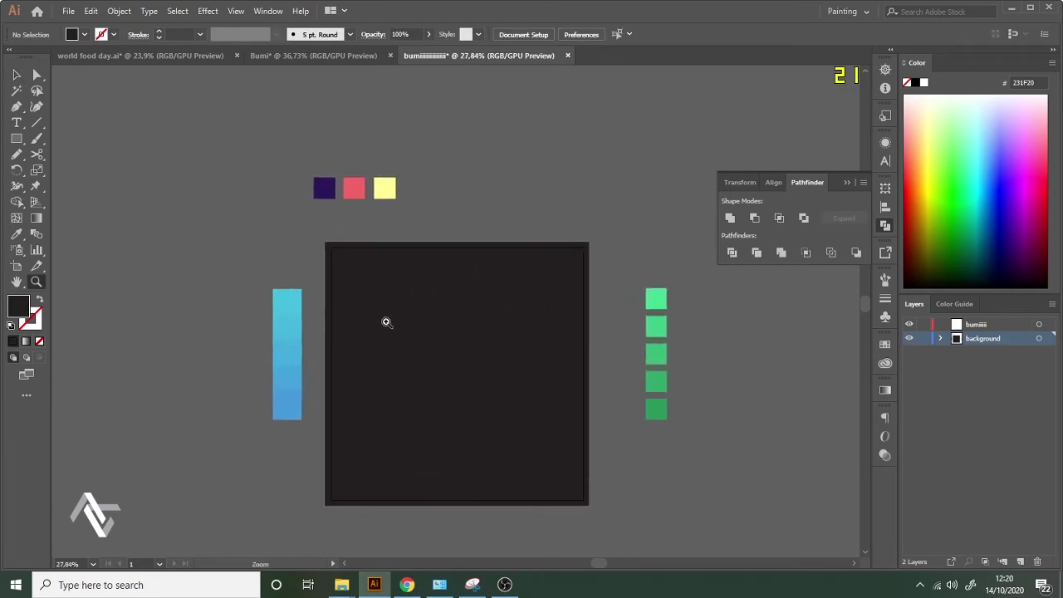
key(space)
drag(387, 323, 389, 326)
drag(395, 373, 428, 355)
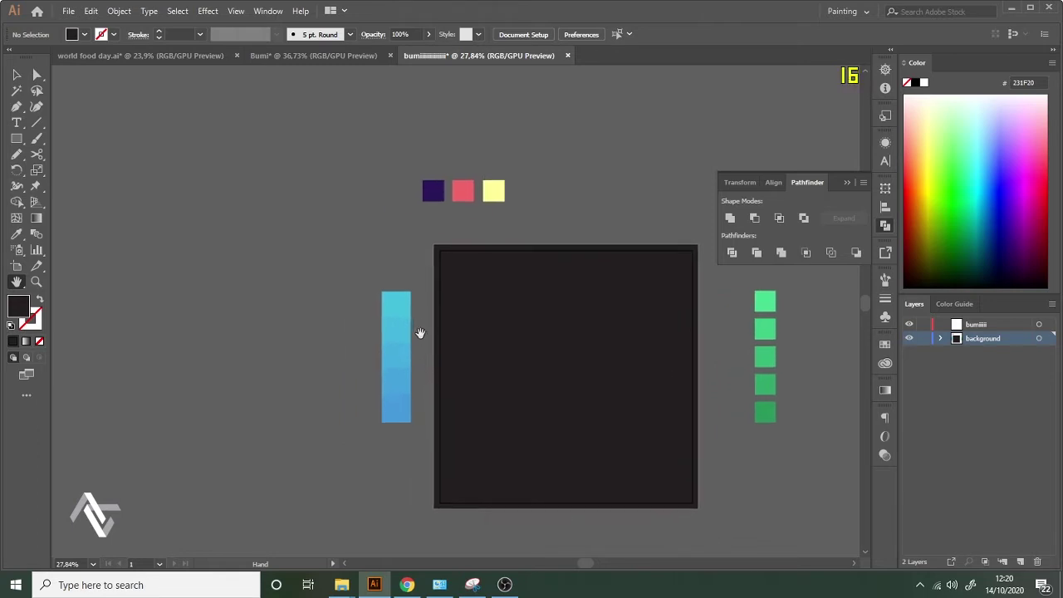
key(m)
drag(341, 305, 357, 290)
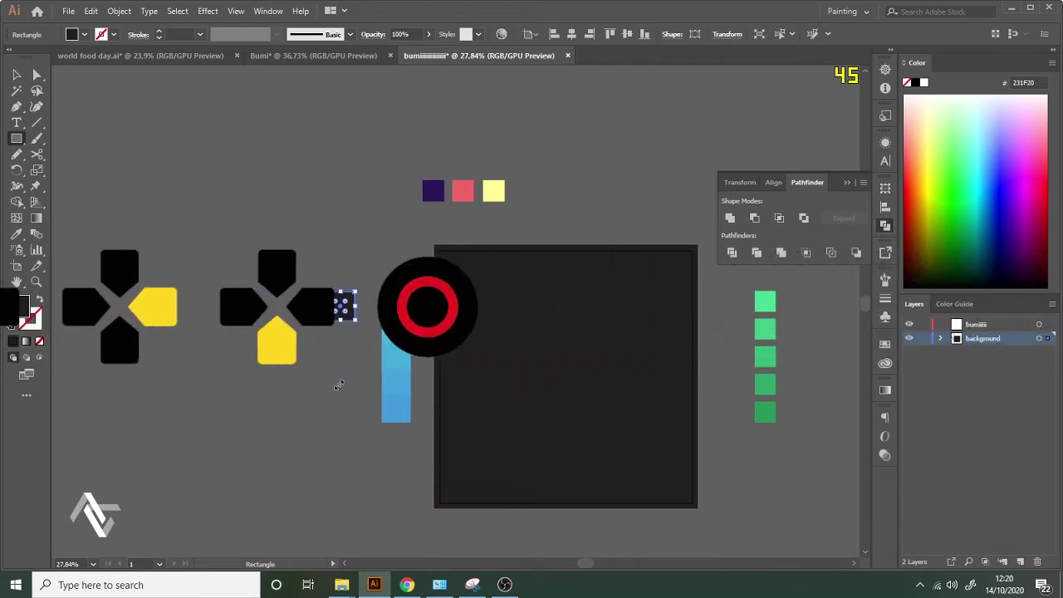
Fill the small square with the cyan from the blue strip's upper end, 43C0DD, and view its hex code.
key(z)
drag(343, 402, 349, 343)
key(h)
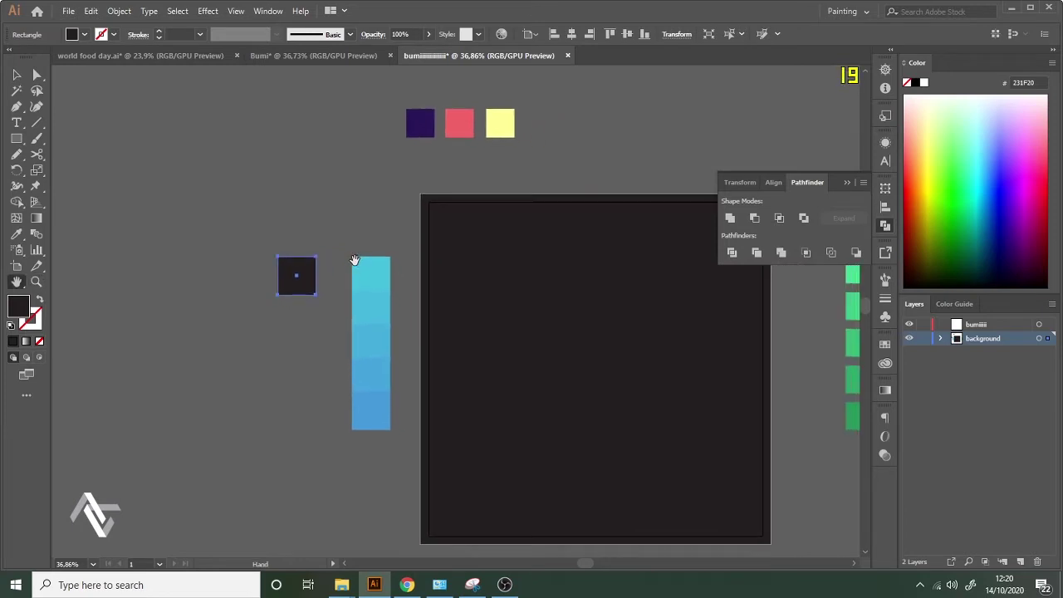
key(v)
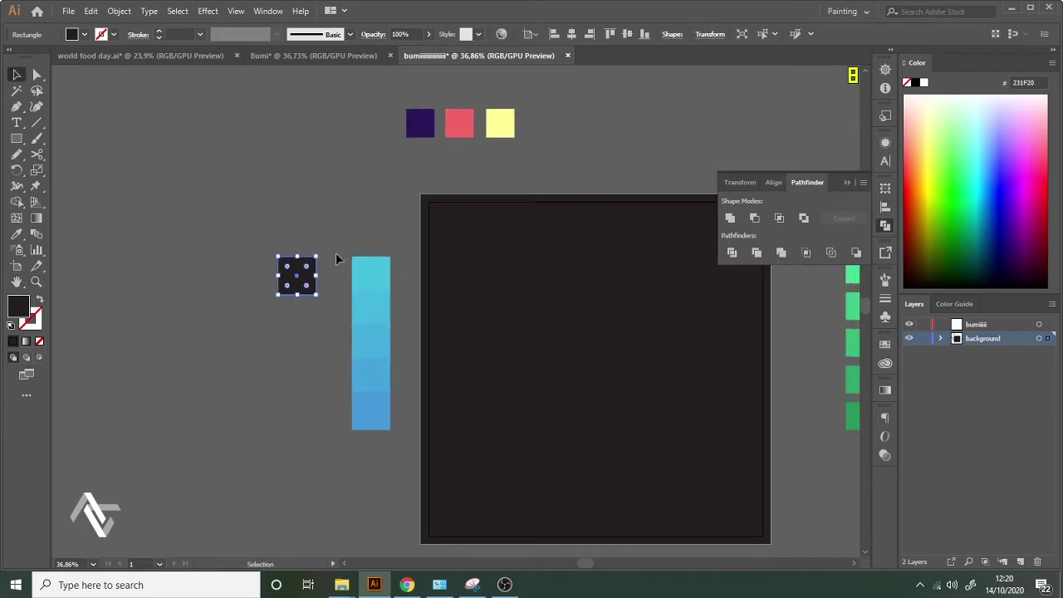
key(i)
click(379, 263)
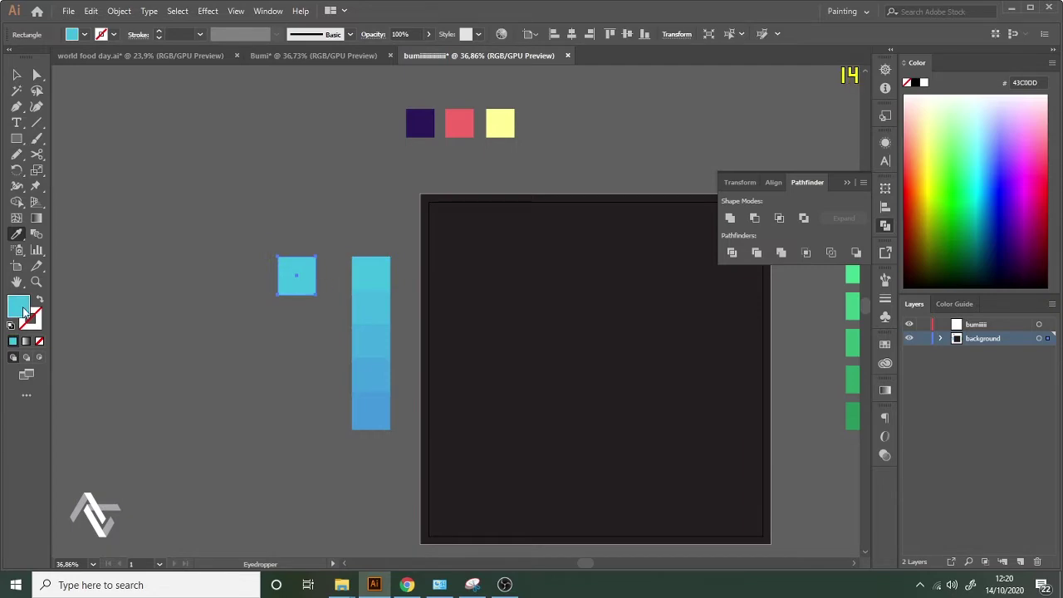
double_click(24, 307)
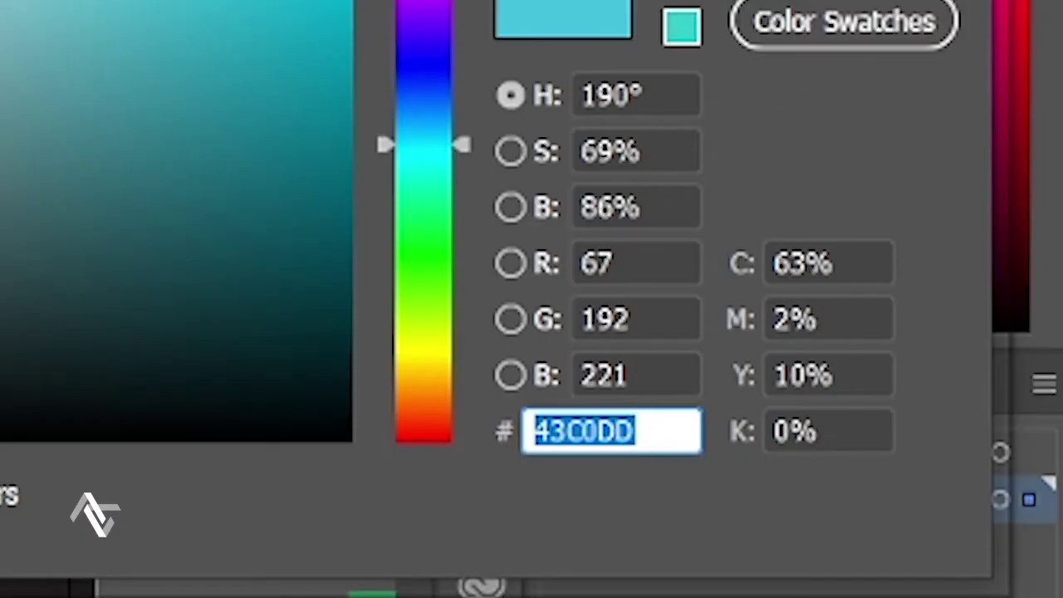
key(Return)
Duplicate the cyan square level with the strip's lower end, fill the copy with that end's blue, 459BDB, and view its hex code.
key(v)
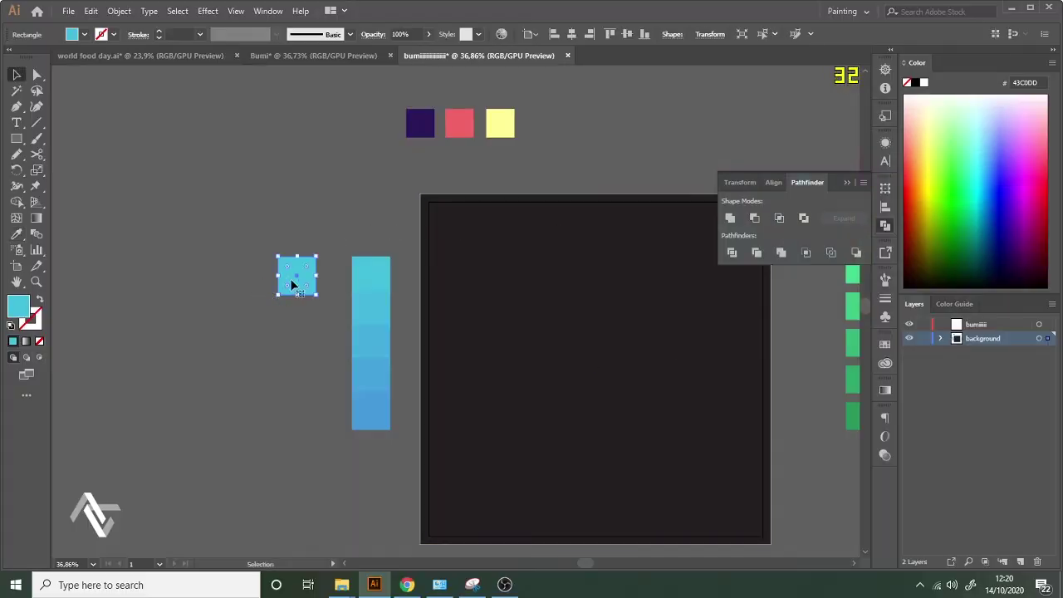
drag(297, 283, 319, 412)
key(i)
click(378, 407)
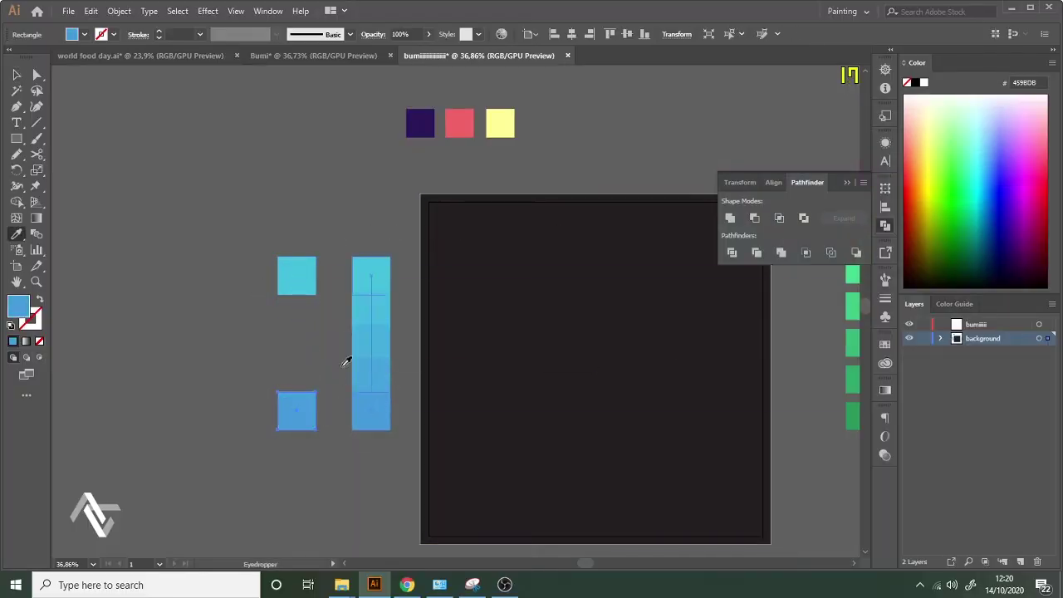
double_click(12, 312)
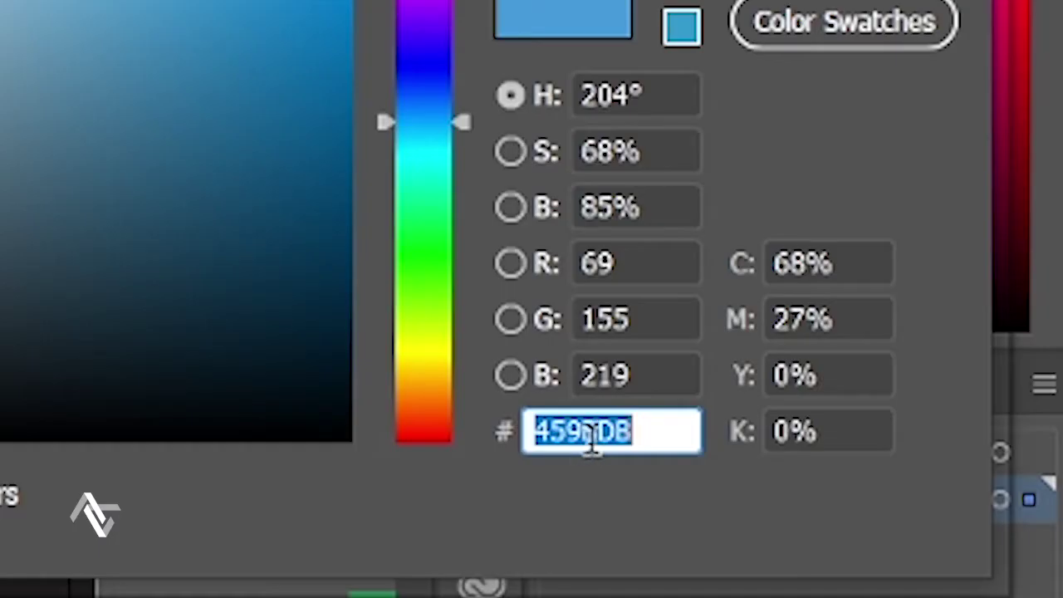
click(825, 131)
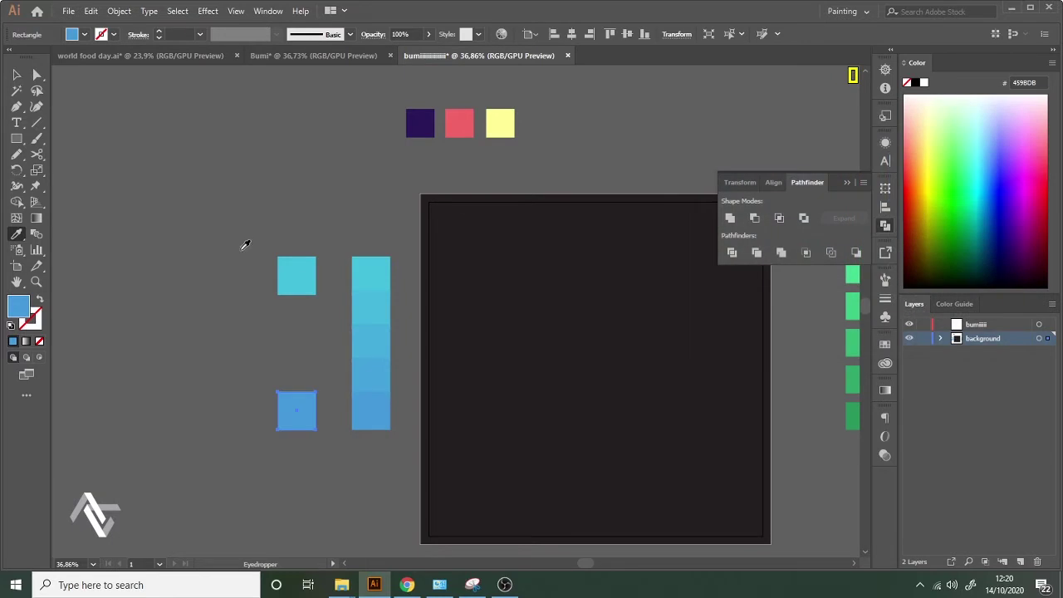
Select the cyan and blue squares together and set their blend spacing to Specified Steps with a value of 3.
shift+click(298, 275)
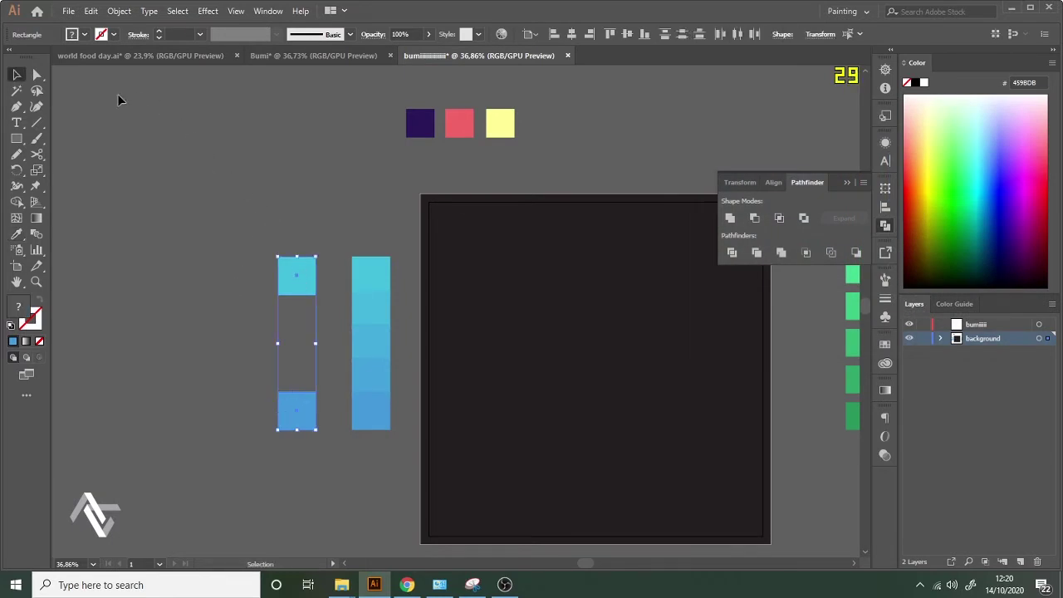
click(119, 11)
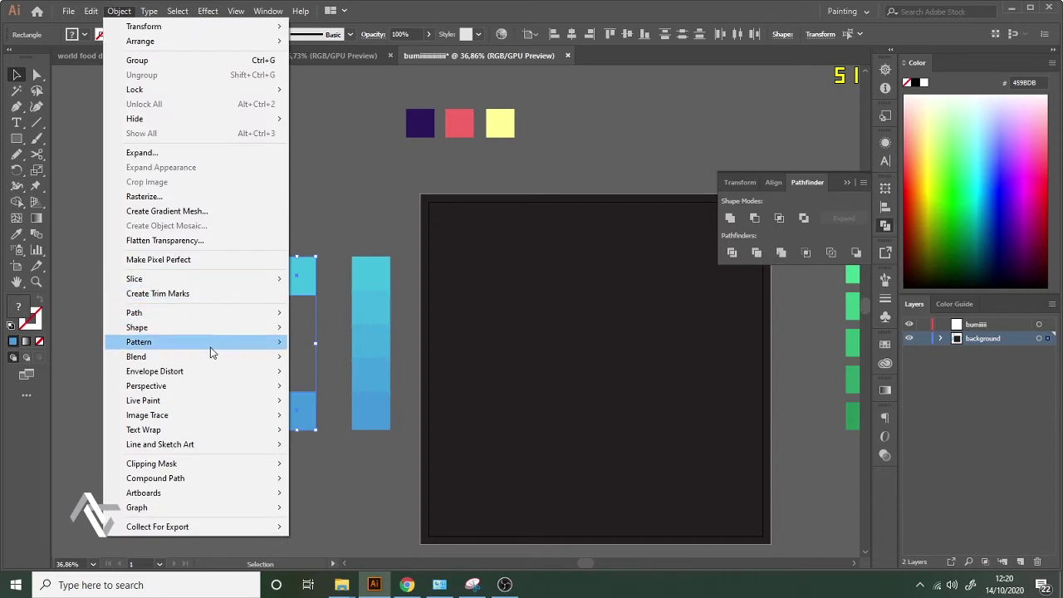
mouse_move(213, 356)
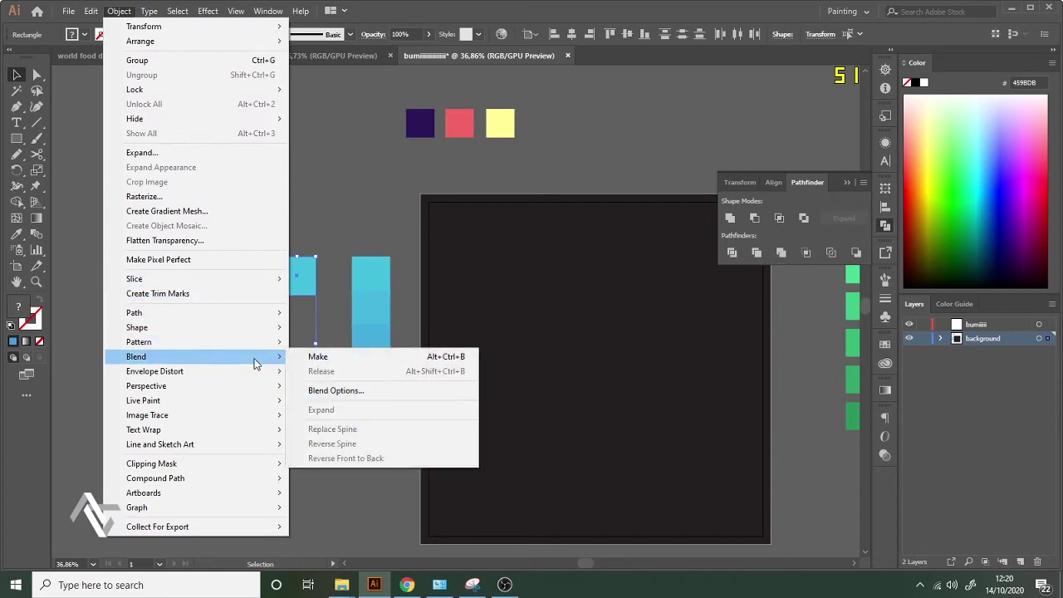
click(348, 392)
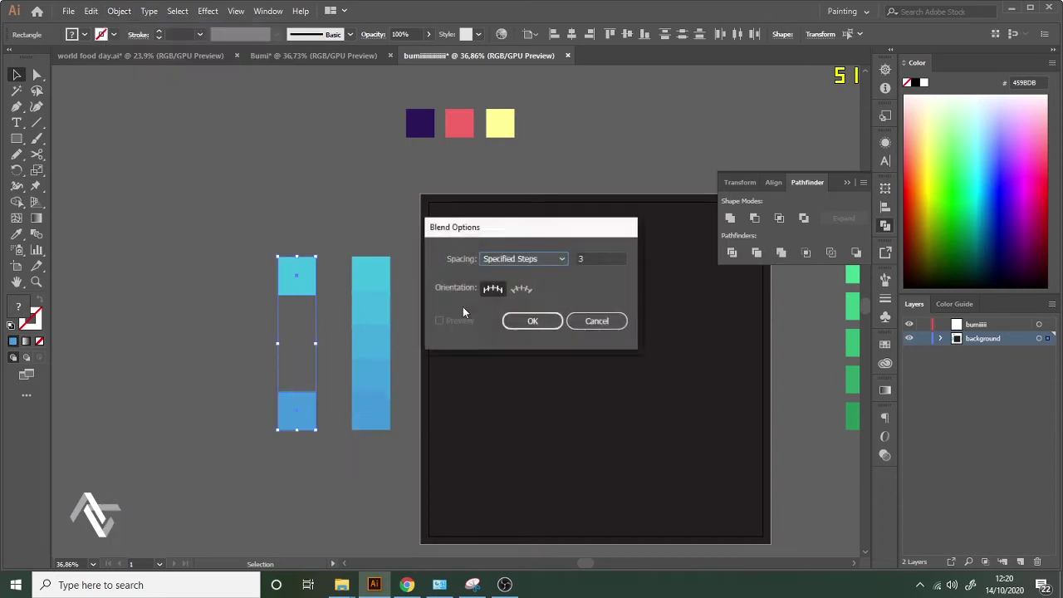
click(609, 222)
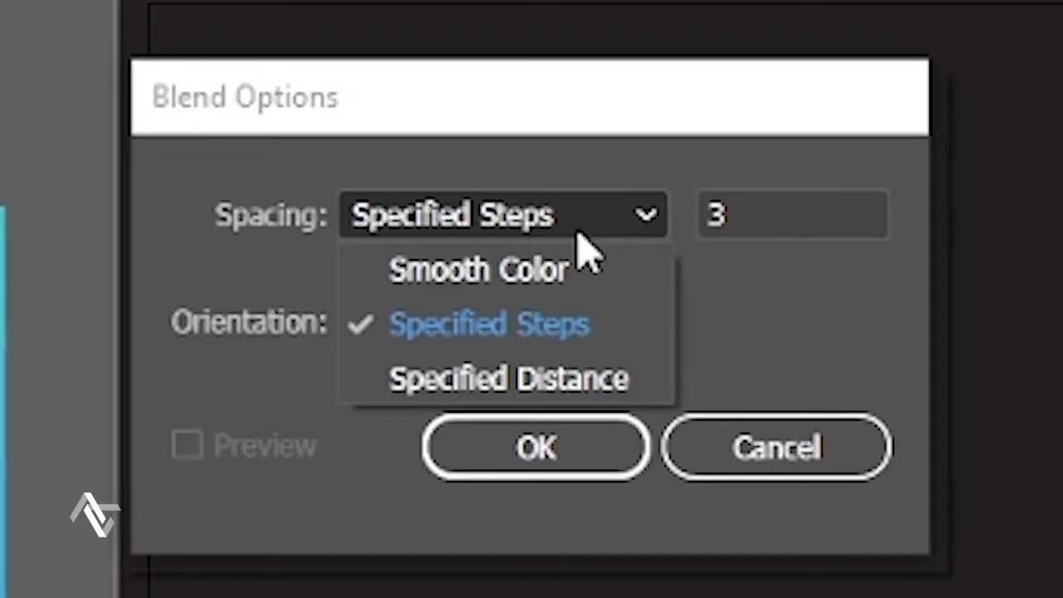
click(581, 330)
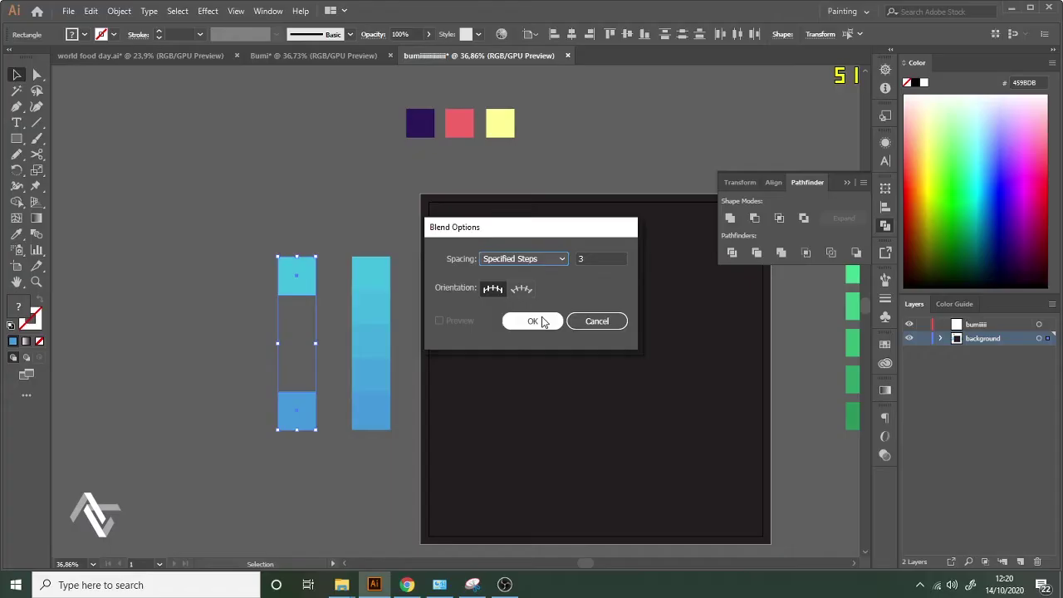
click(580, 466)
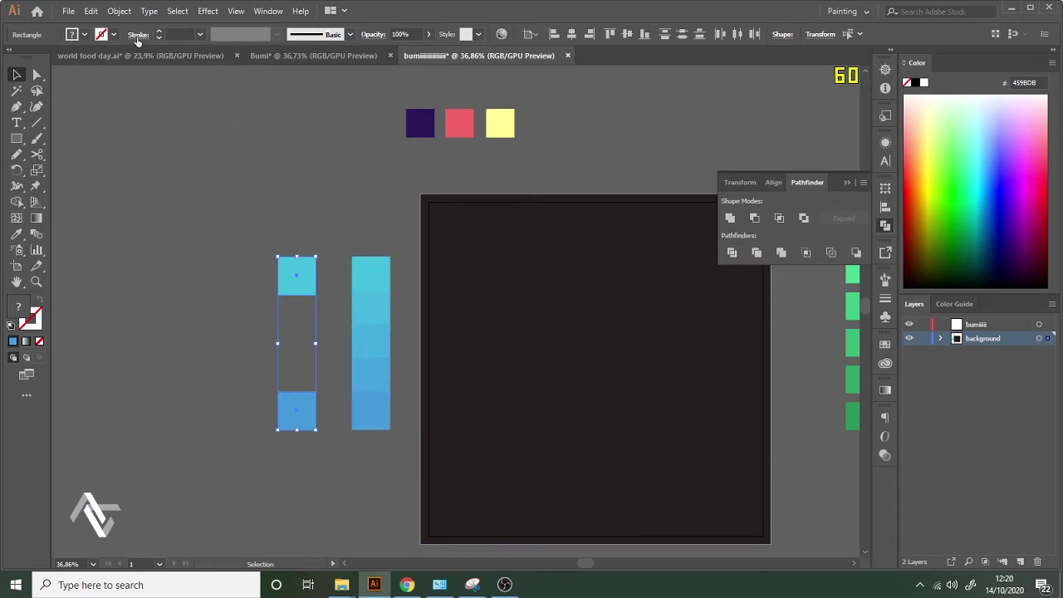
Make a vertical blend between the selected cyan and blue squares.
click(119, 11)
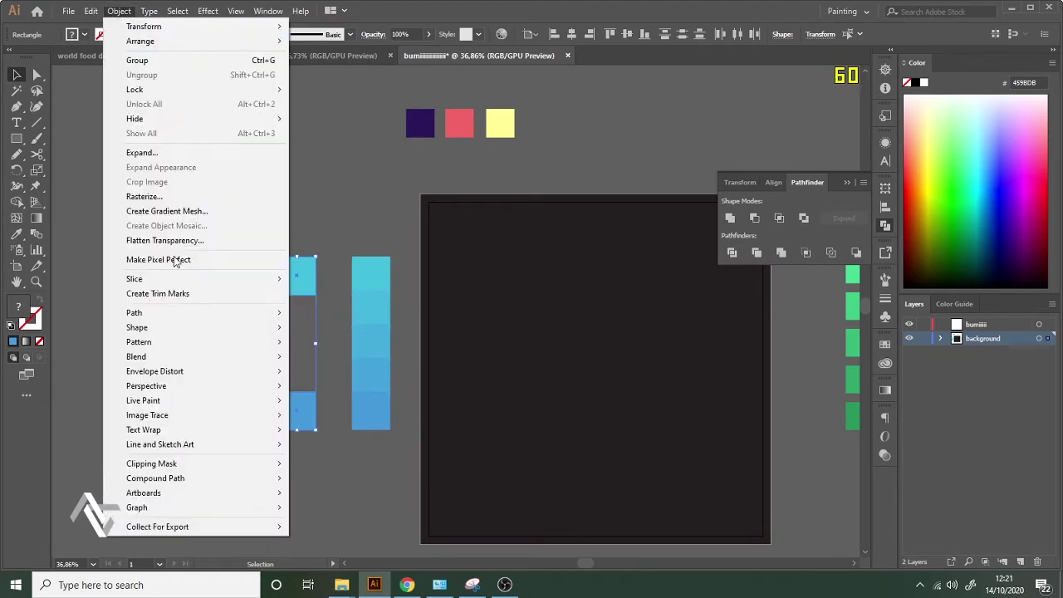
mouse_move(218, 360)
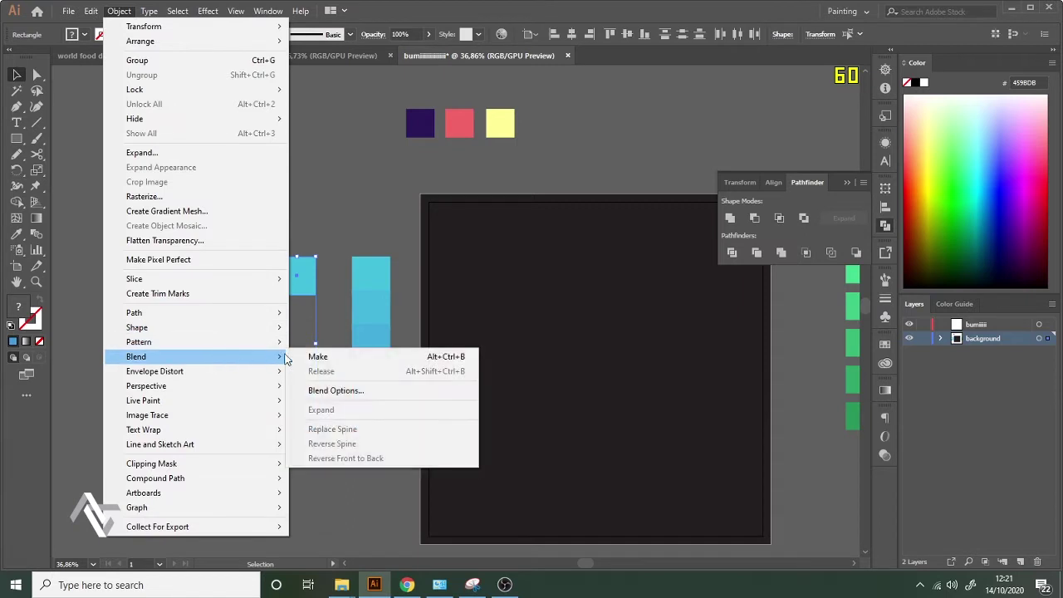
click(346, 360)
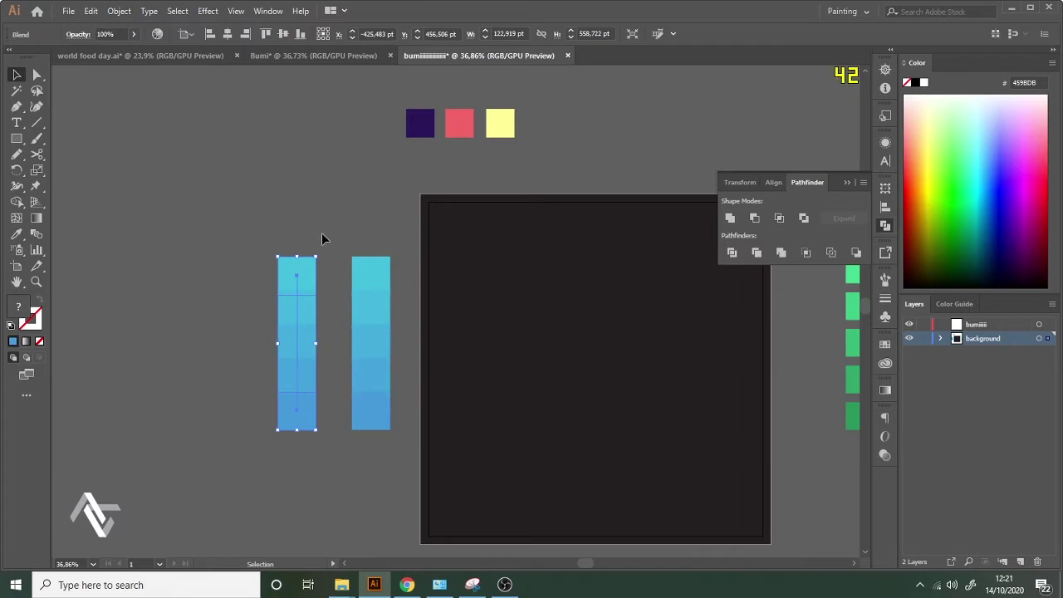
Delete the newly blended blue strip, keeping only the original colour strip beside the artboard.
click(400, 221)
key(z)
drag(369, 230, 391, 224)
key(v)
click(314, 286)
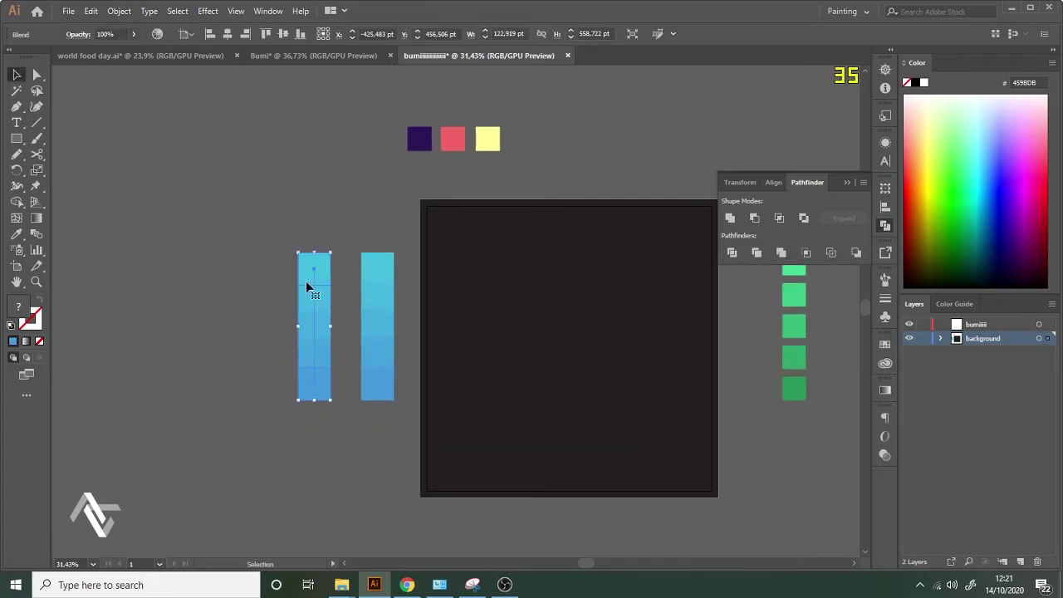
key(Delete)
Draw a small square outside the artboard, centred level with the lightest green swatch.
key(space)
drag(429, 369, 179, 355)
drag(426, 272, 346, 297)
drag(424, 249, 374, 250)
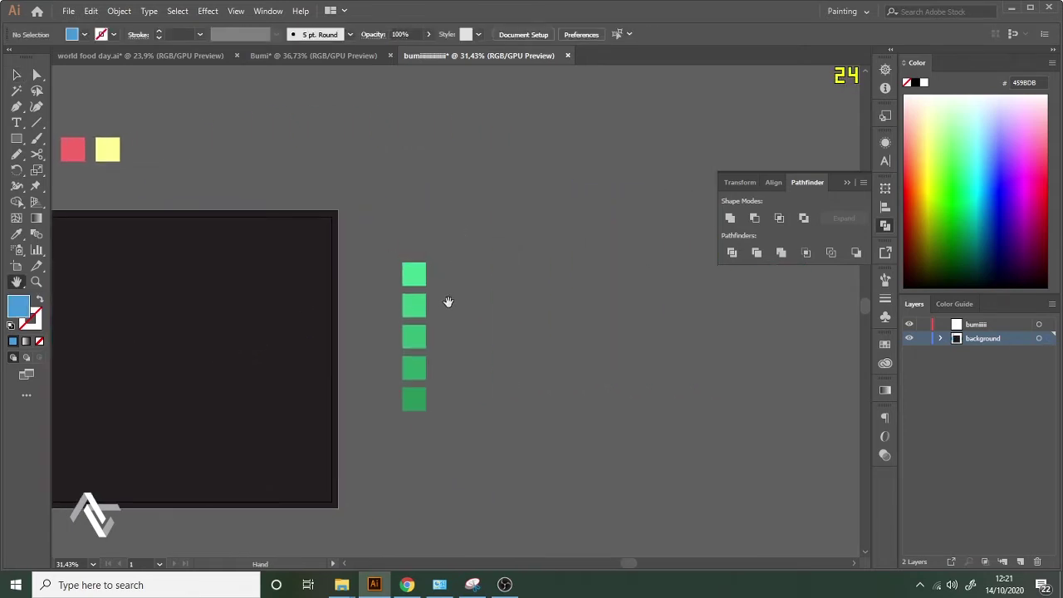
key(ctrl+space)
drag(449, 304, 505, 301)
drag(471, 319, 424, 311)
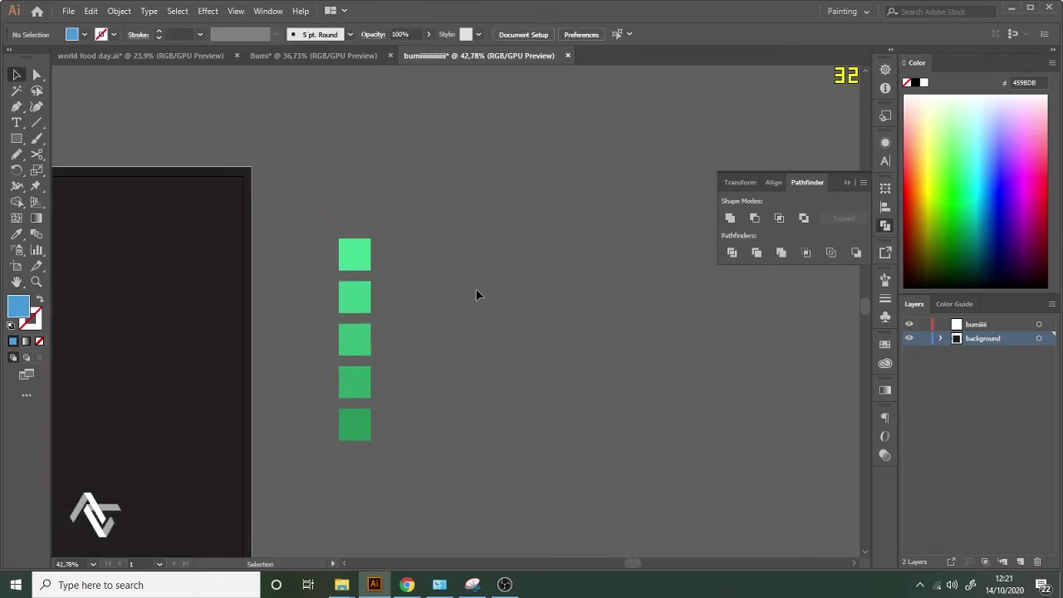
click(362, 259)
click(407, 247)
key(m)
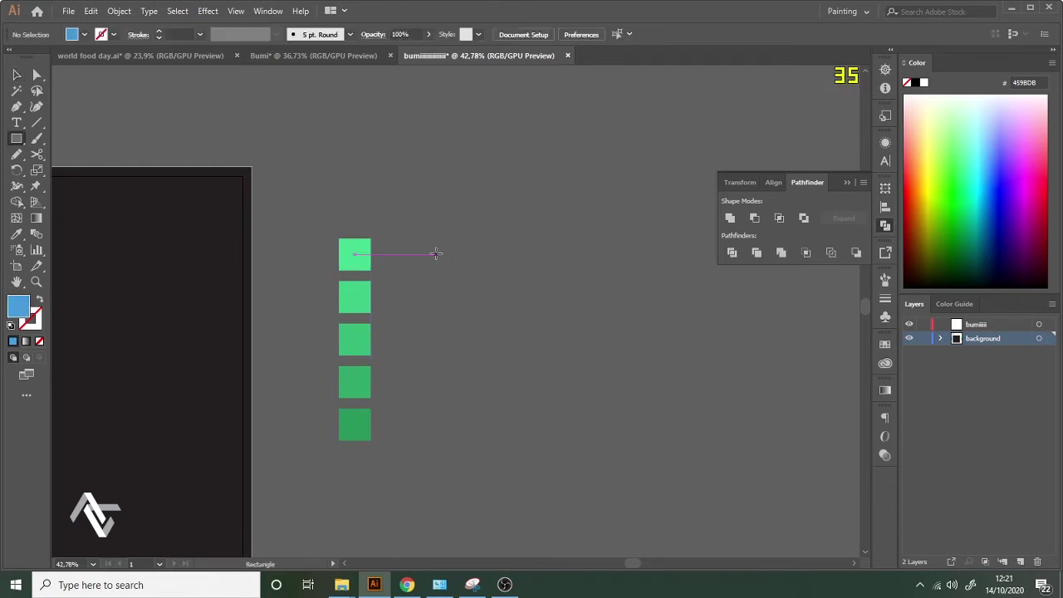
drag(435, 253, 461, 231)
Fill the new square with the lightest green swatch's colour, 45DB93, and view its hex code.
key(i)
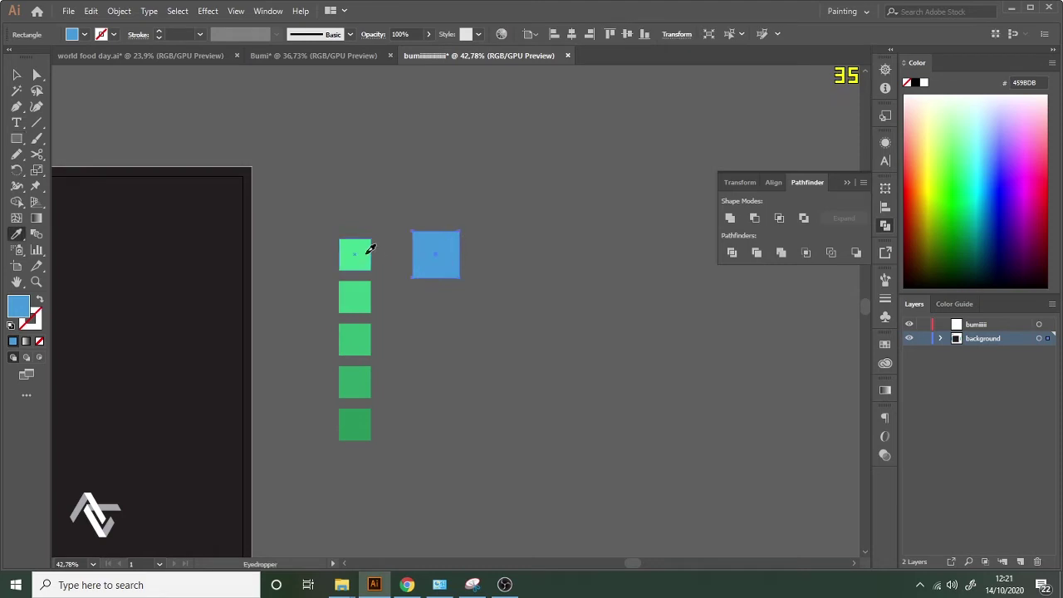
click(366, 253)
double_click(21, 308)
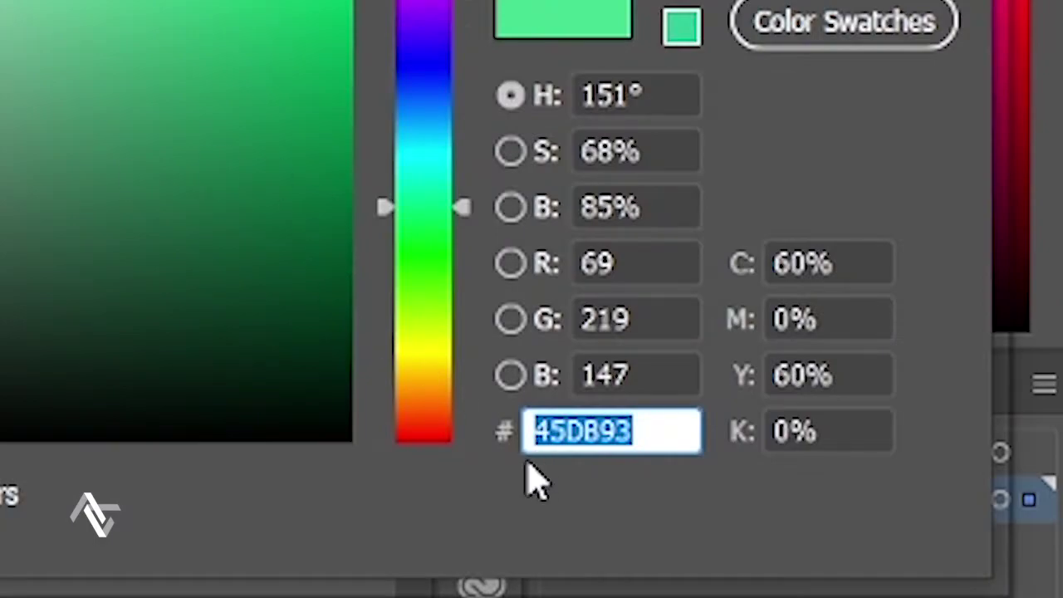
Duplicate the green square level with the darkest swatch, fill the copy with that swatch's green, 29965C, and view its hex code.
drag(436, 255, 438, 420)
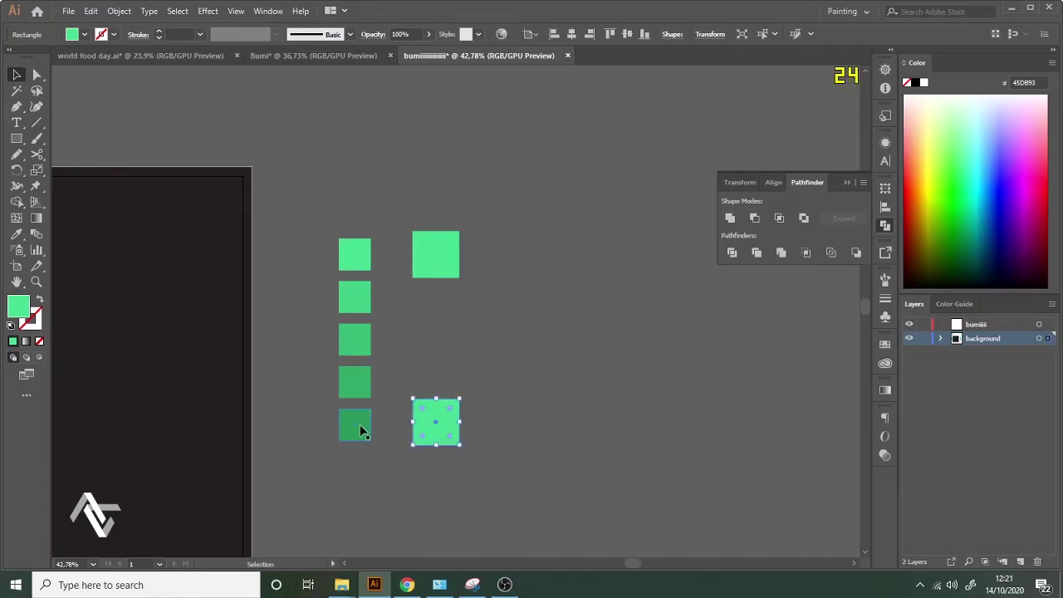
key(i)
click(367, 427)
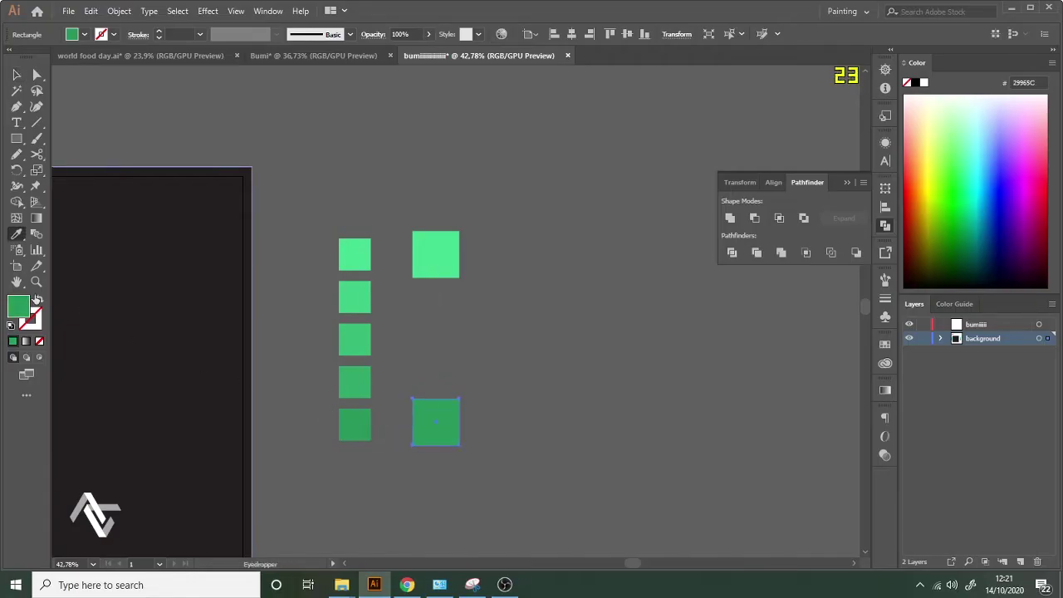
double_click(16, 309)
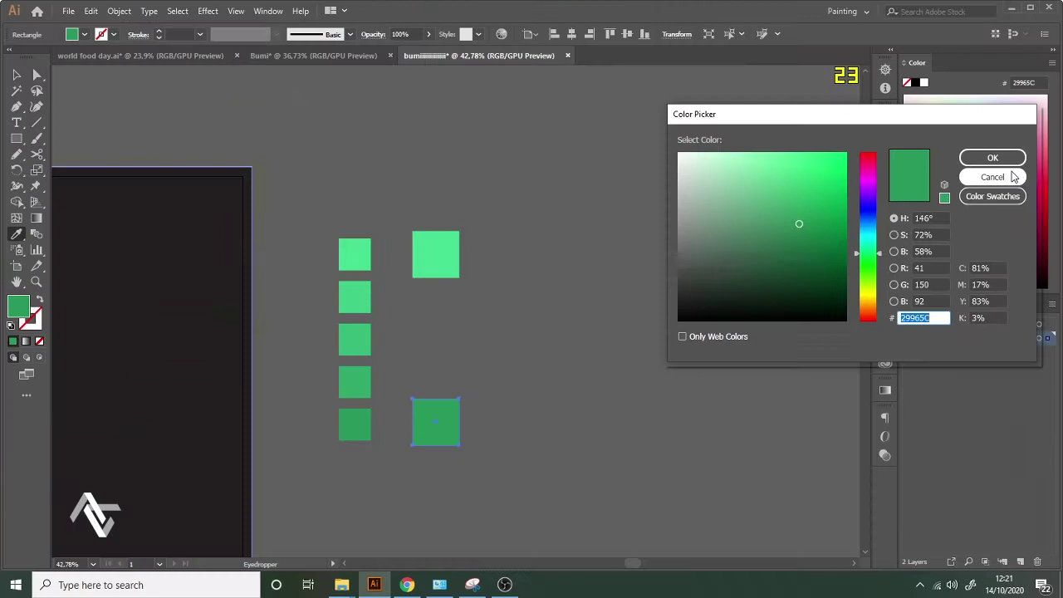
click(1013, 177)
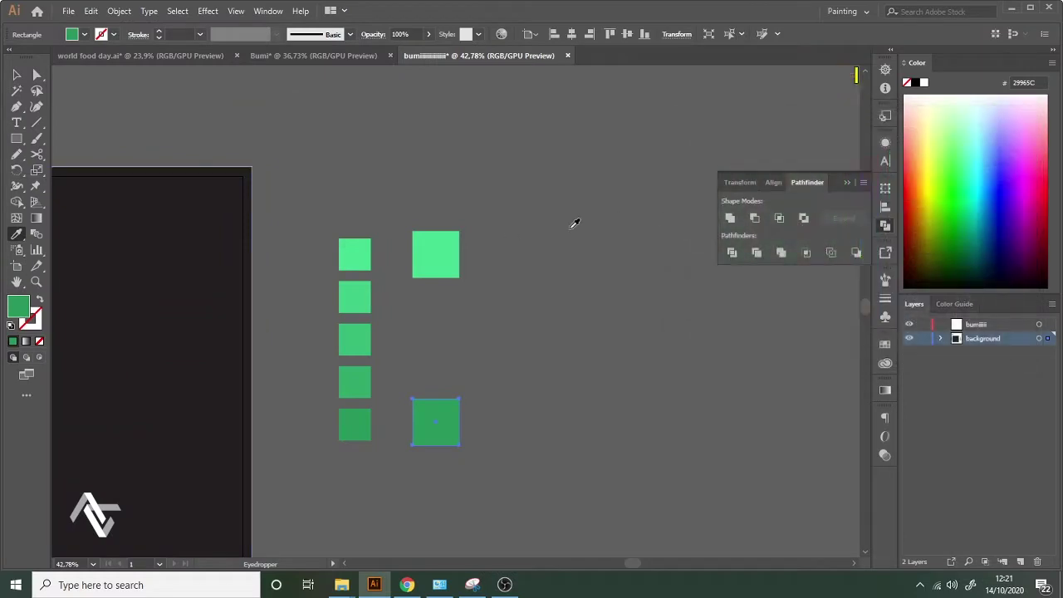
Delete the two larger green sample squares beside the column of green swatches.
key(z)
drag(512, 261, 361, 300)
key(v)
drag(472, 219, 458, 360)
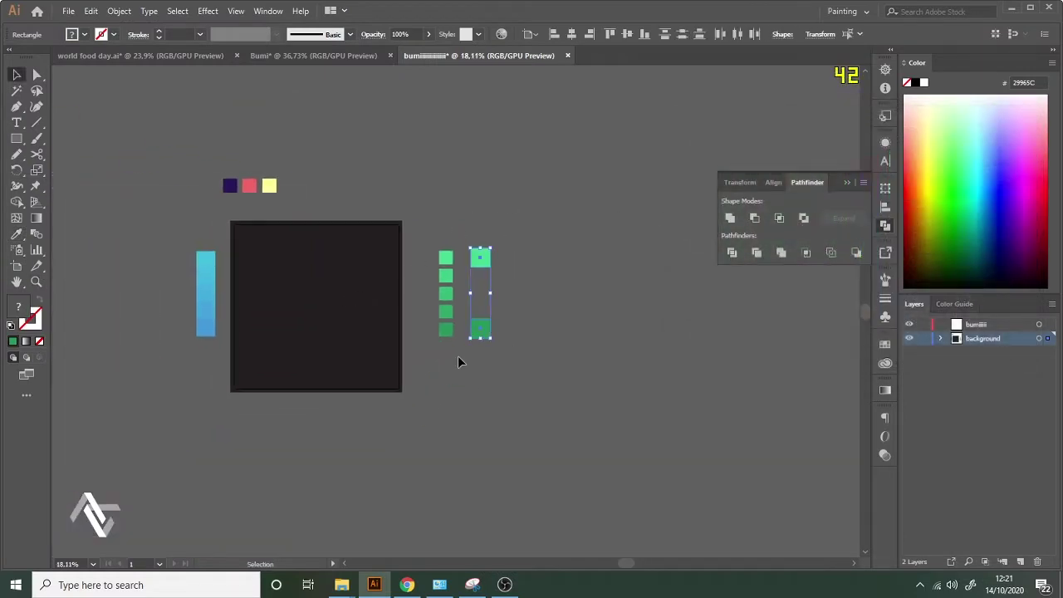
key(Delete)
Fill the large background square with the dark purple of the palette swatch, 2B1659, and deselect it.
key(z)
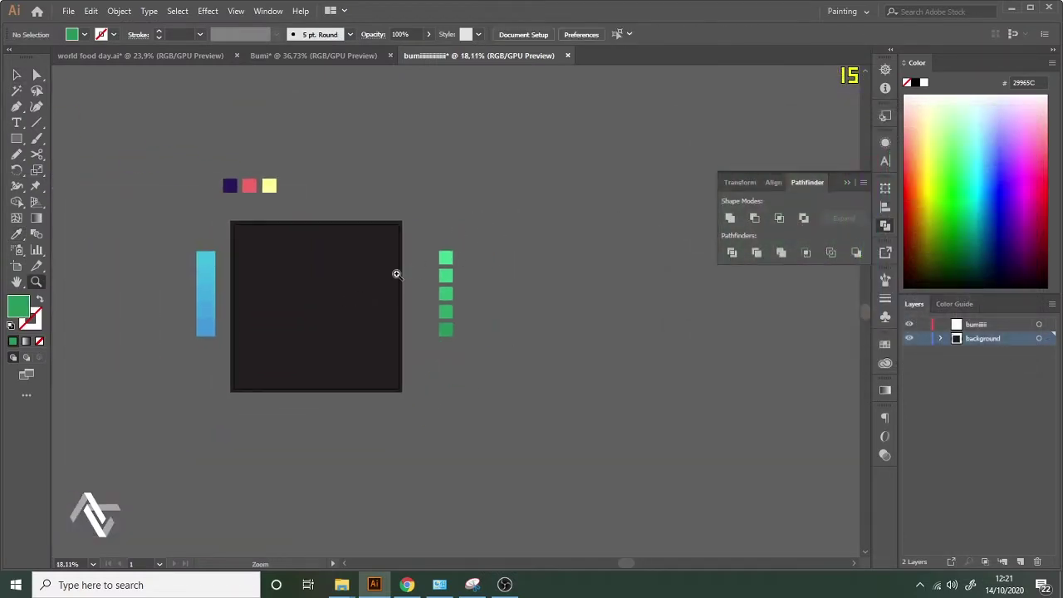
drag(238, 306, 354, 290)
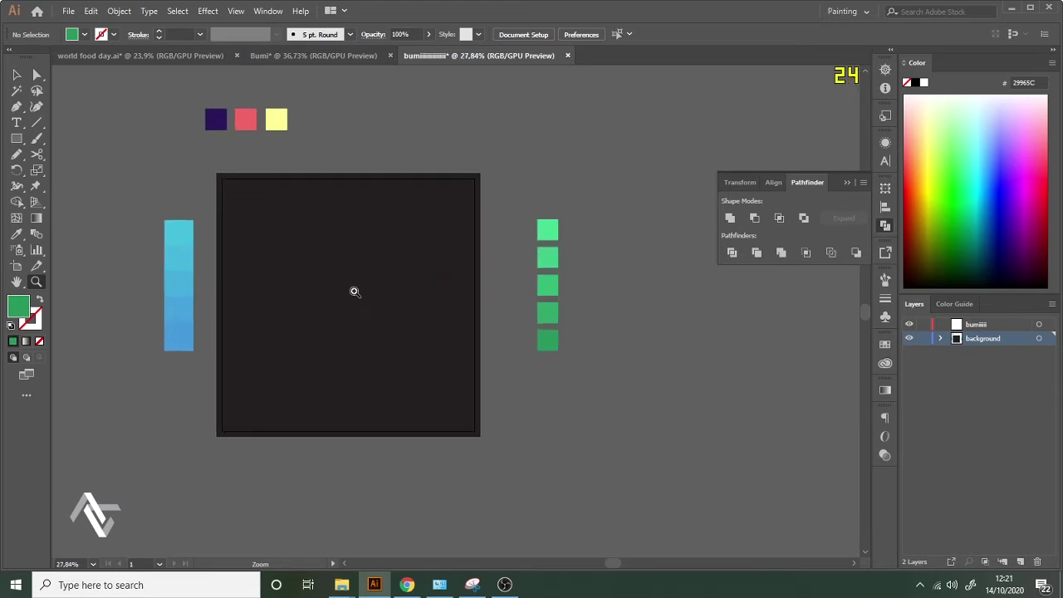
key(v)
click(347, 310)
key(i)
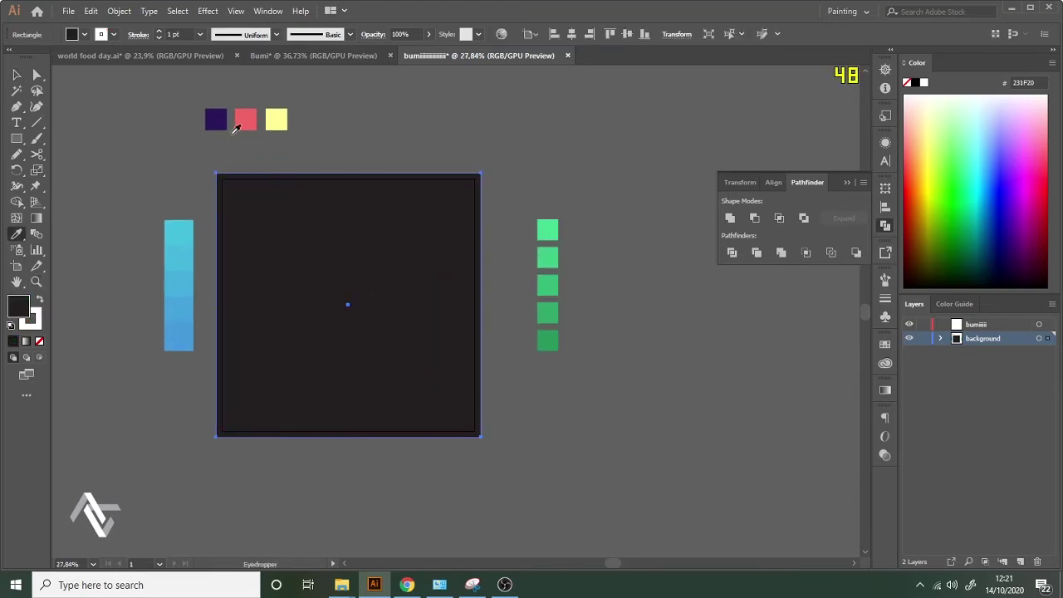
click(216, 119)
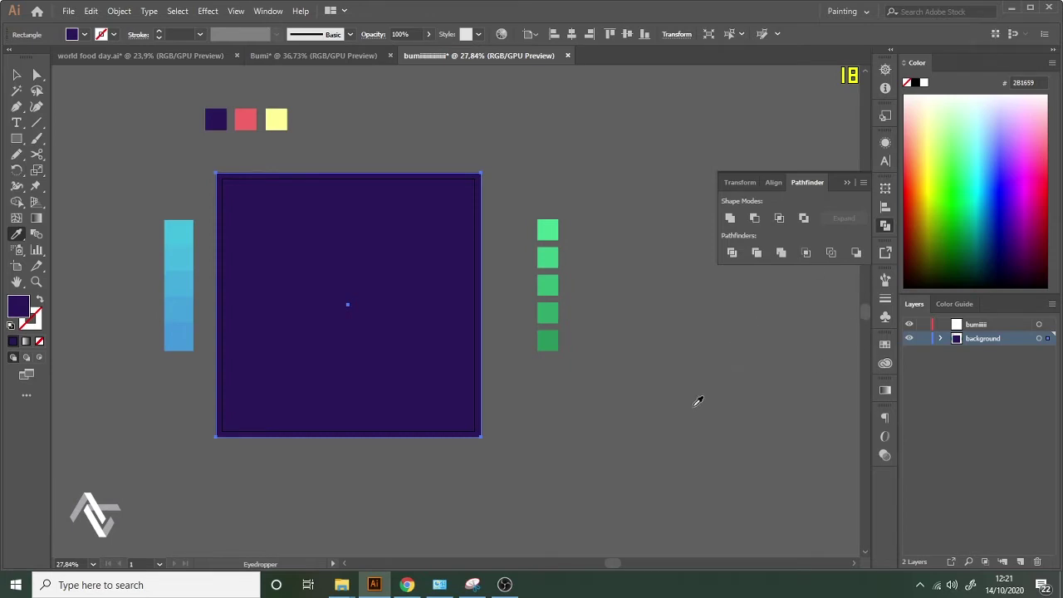
key(v)
click(636, 305)
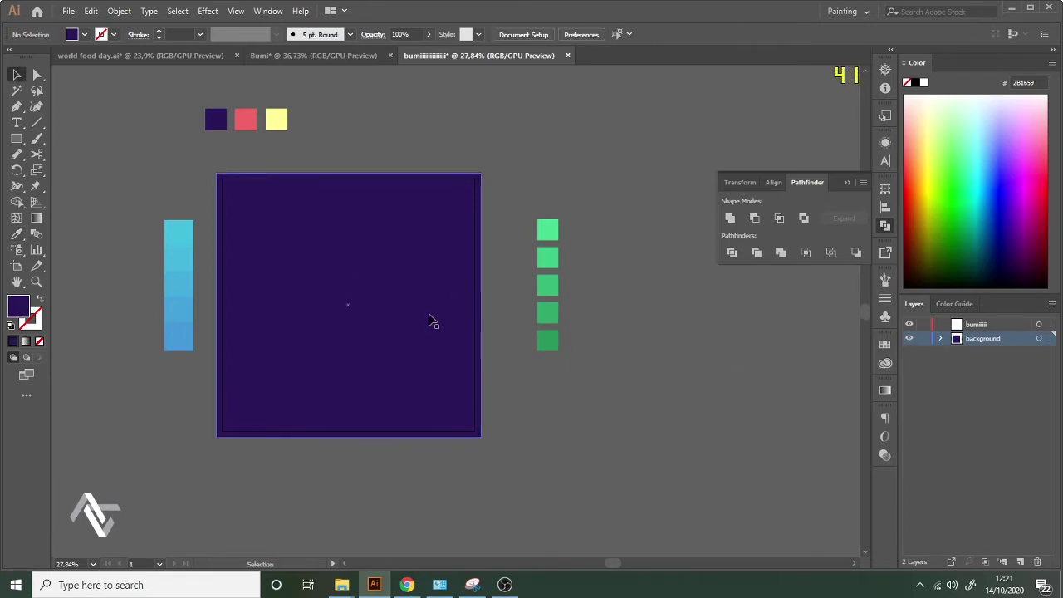
Draw a closed, wavy Pencil shape over the background's lower-right area, extending past its edges, and fill it with the background purple, 2B1659.
key(z)
drag(429, 321, 452, 272)
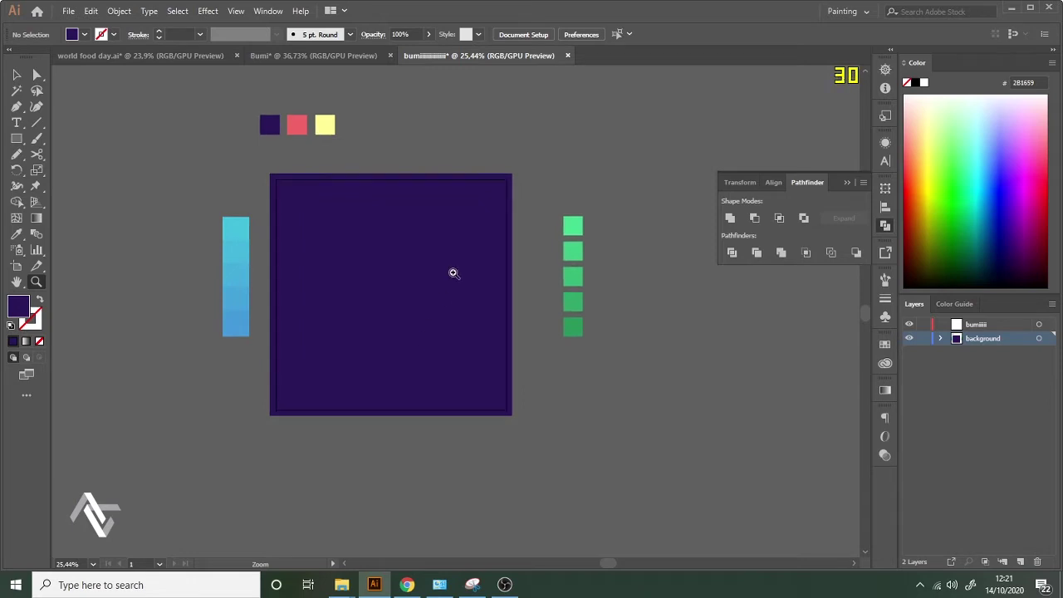
click(17, 155)
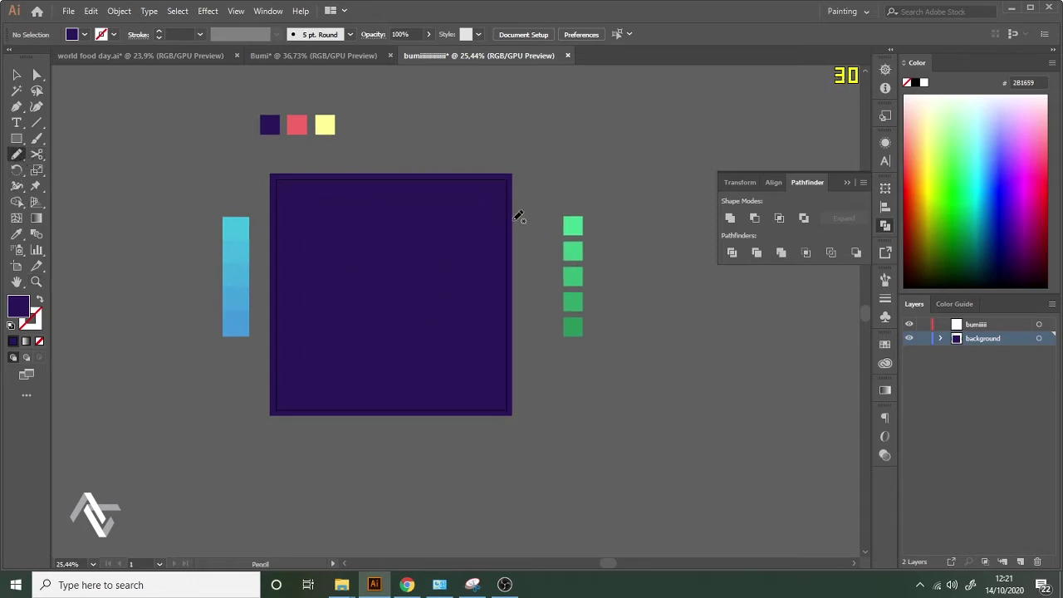
mouse_move(533, 192)
mouse_down()
mouse_move(469, 196)
mouse_move(421, 226)
mouse_move(409, 305)
mouse_move(338, 352)
mouse_up()
mouse_move(277, 374)
mouse_down()
mouse_move(279, 445)
mouse_move(391, 471)
mouse_move(478, 472)
mouse_move(519, 433)
mouse_move(532, 340)
mouse_move(530, 194)
mouse_up()
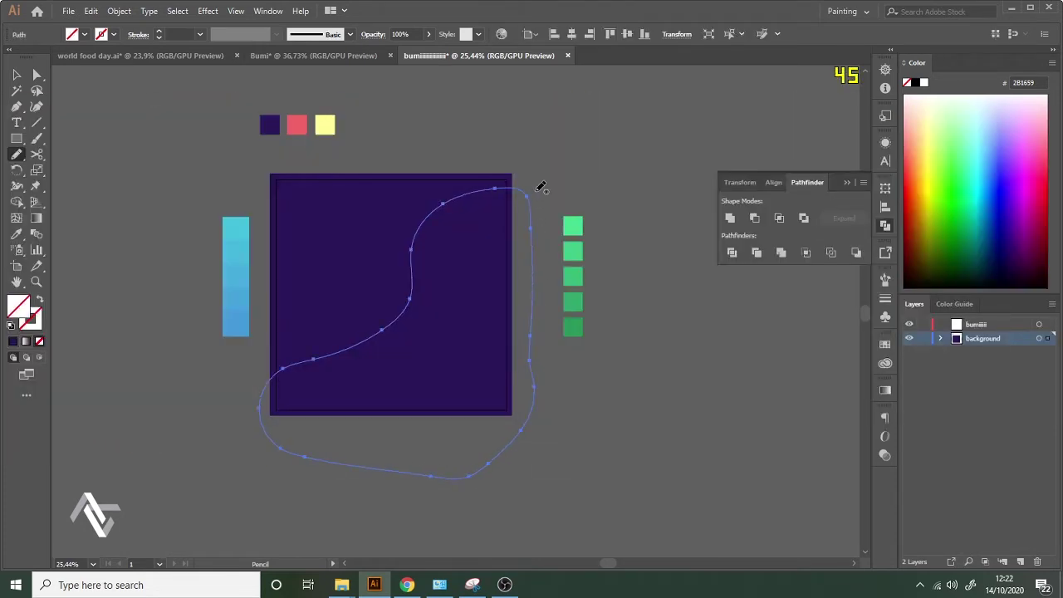
key(i)
click(470, 253)
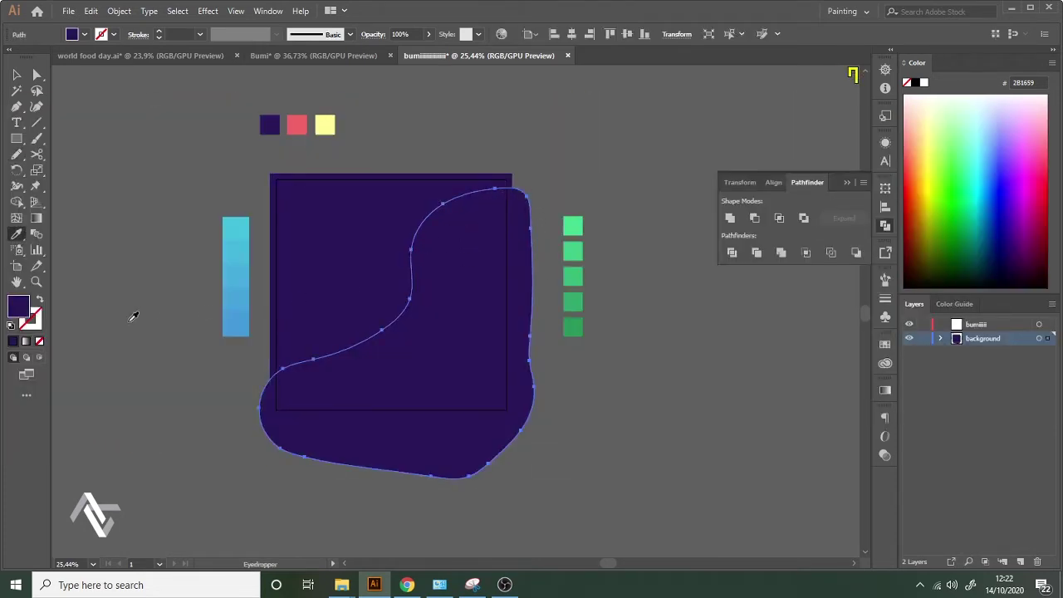
Try darkening the wavy shape's fill to 170C35, and undo the colour change.
double_click(21, 308)
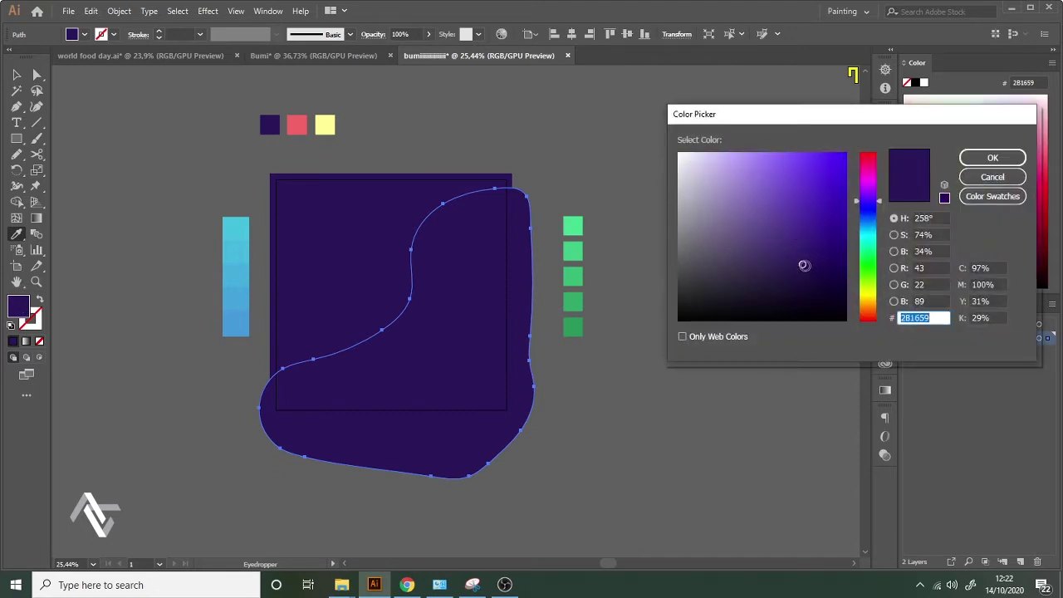
drag(805, 265, 809, 286)
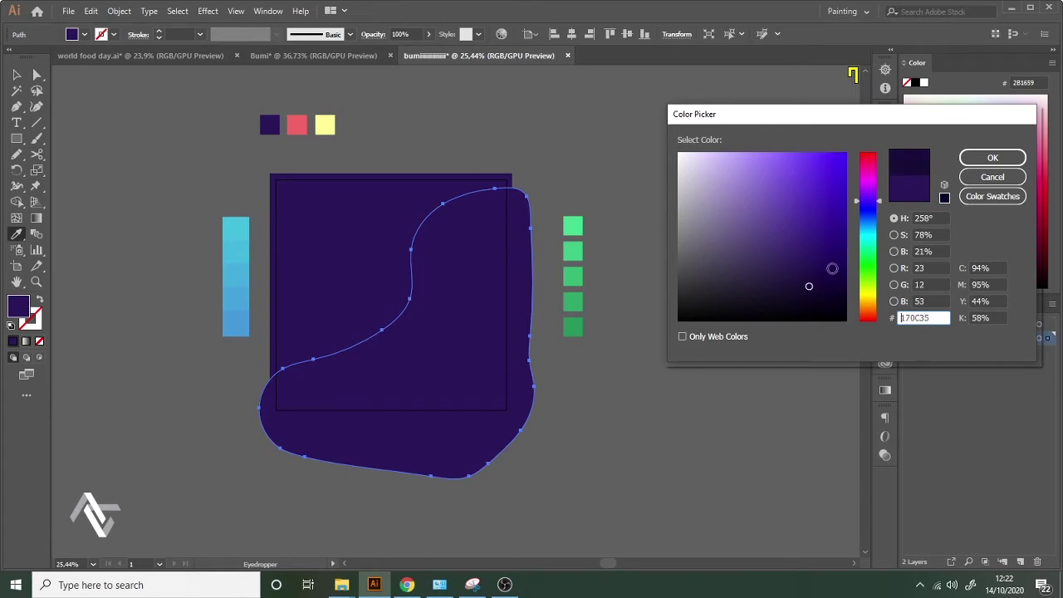
click(993, 158)
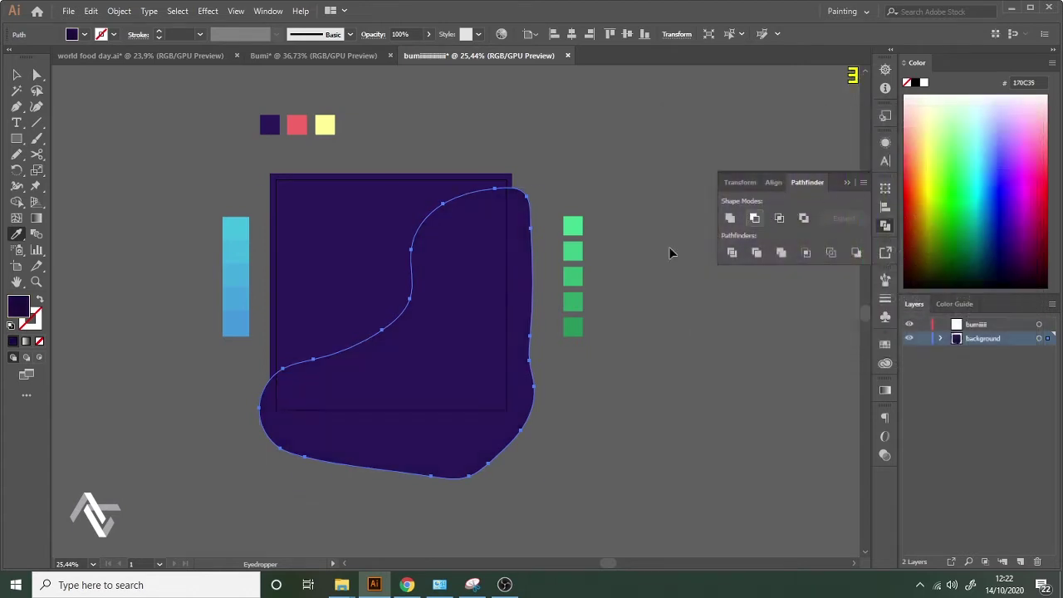
key(ctrl+z)
Darken the wavy shape's fill to 1F1147.
double_click(19, 308)
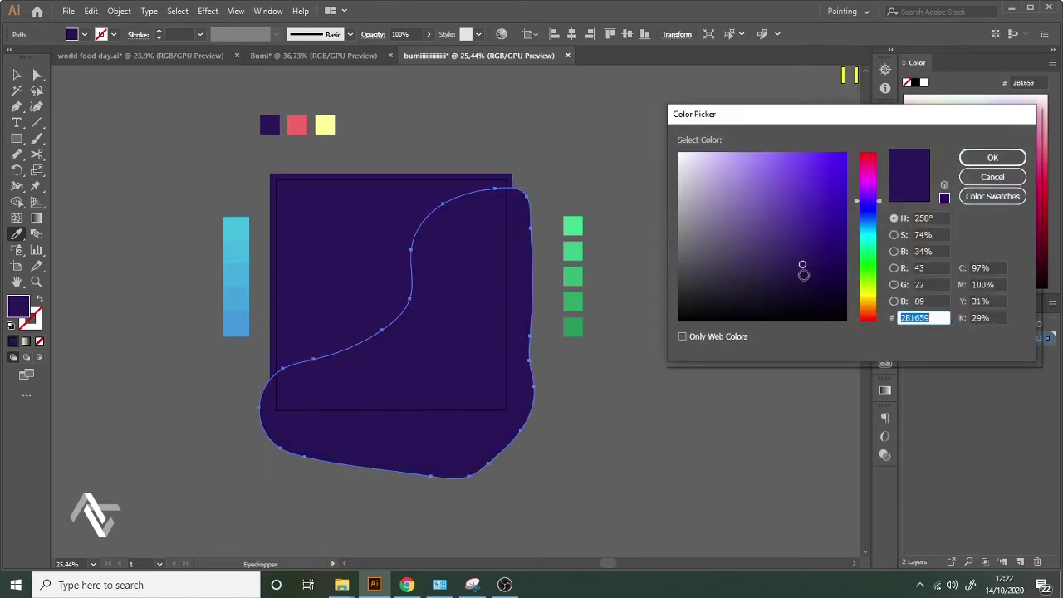
drag(804, 264, 806, 275)
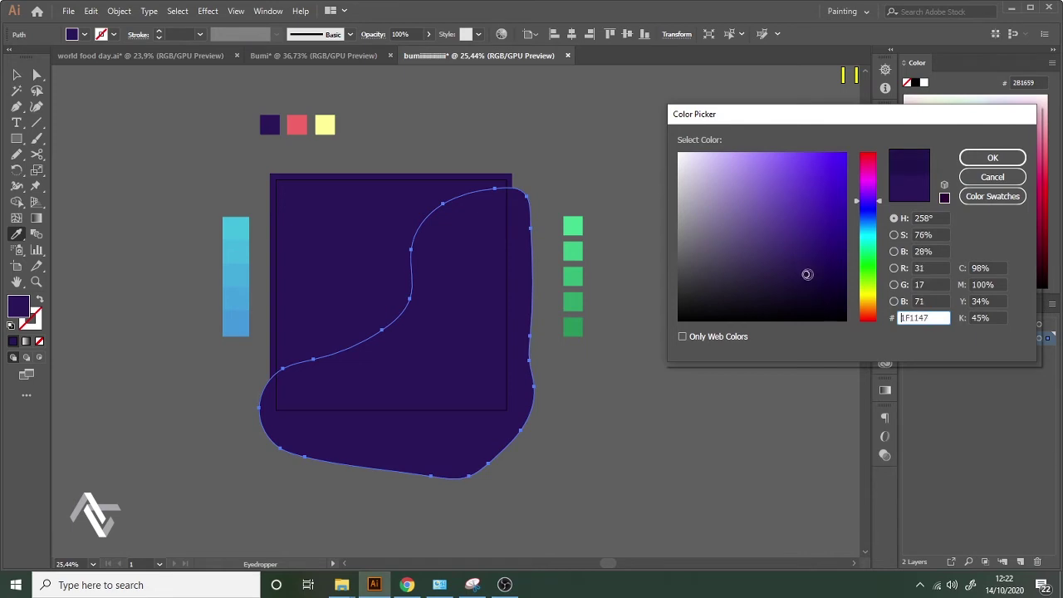
click(993, 158)
key(v)
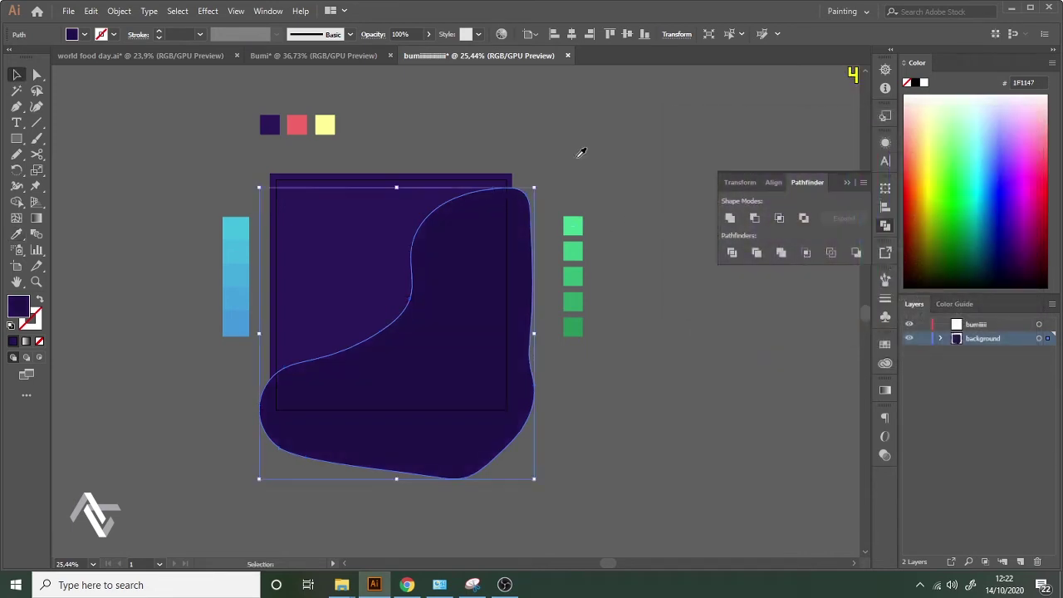
Duplicate the background square in place and send the copy behind the wavy shape.
click(418, 219)
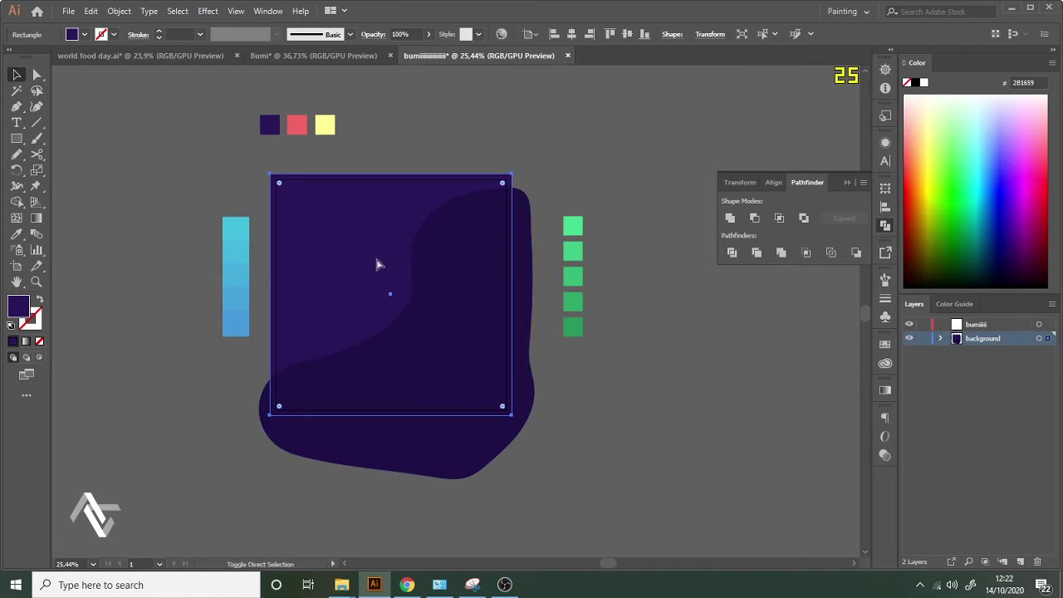
key(ctrl+shift+bracketright)
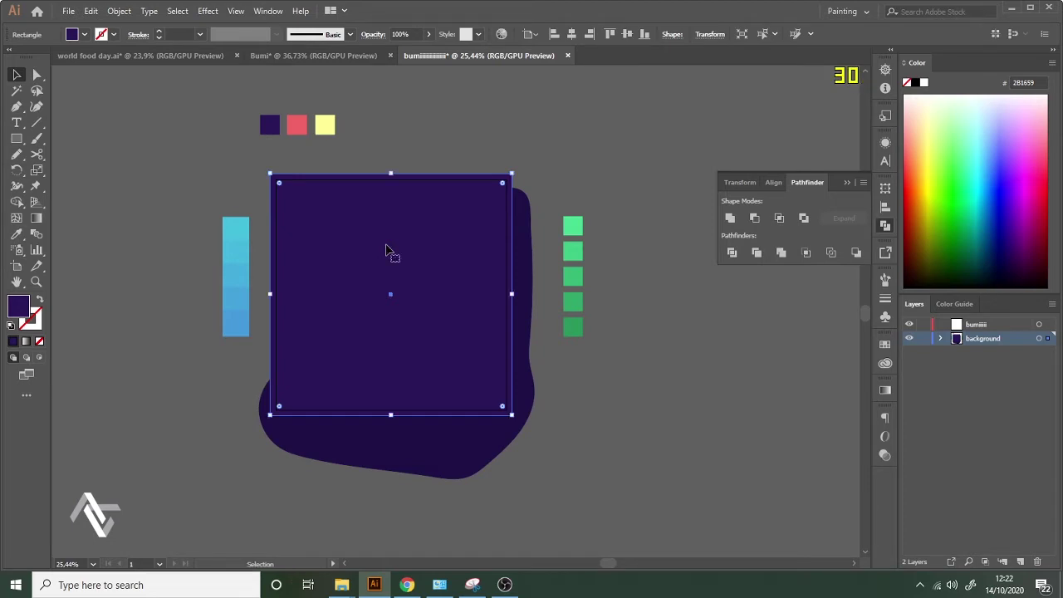
right_click(325, 274)
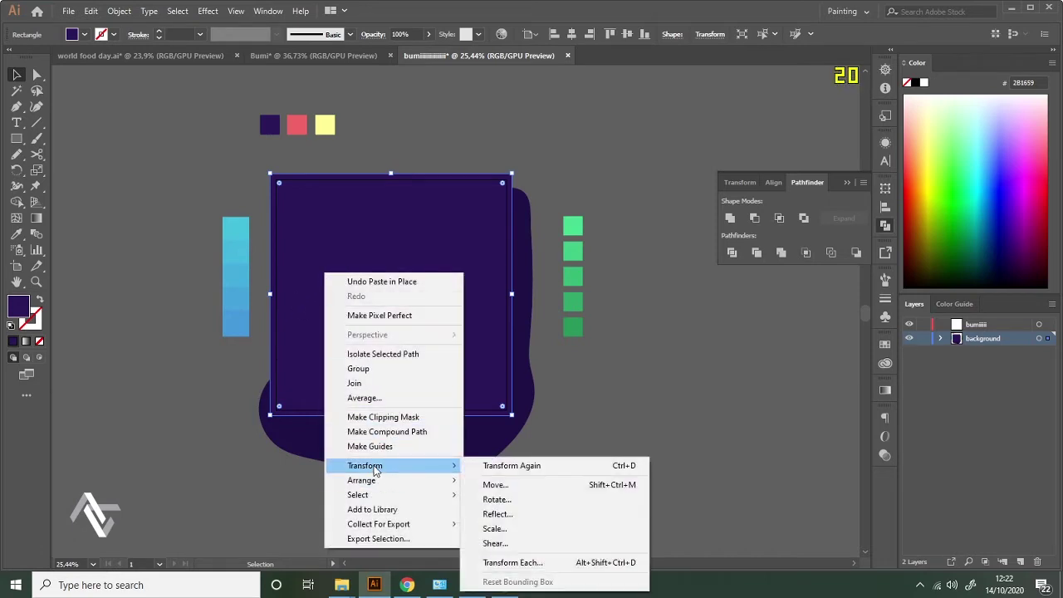
mouse_move(382, 487)
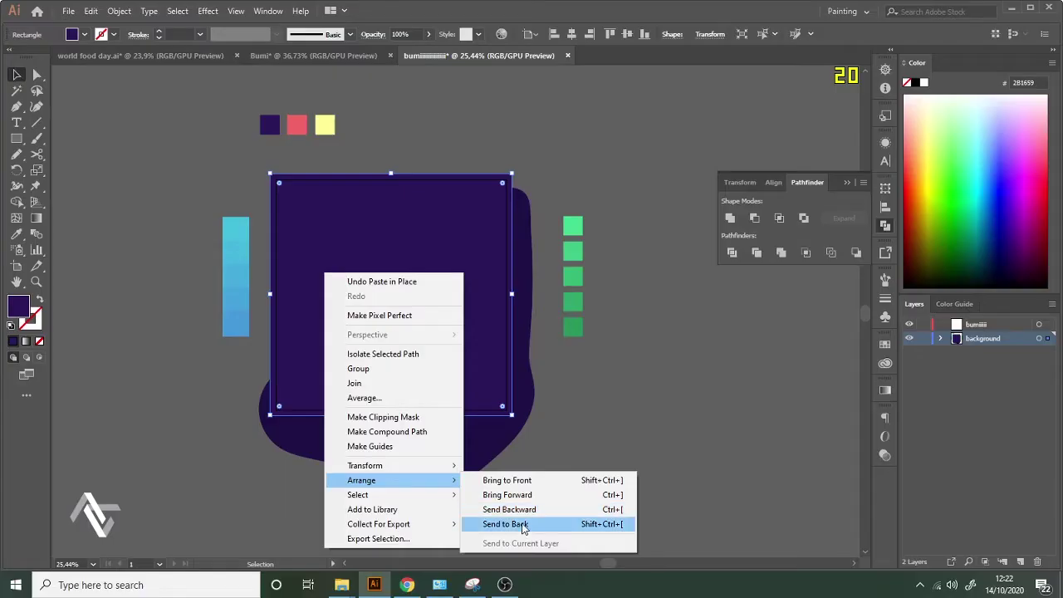
click(499, 363)
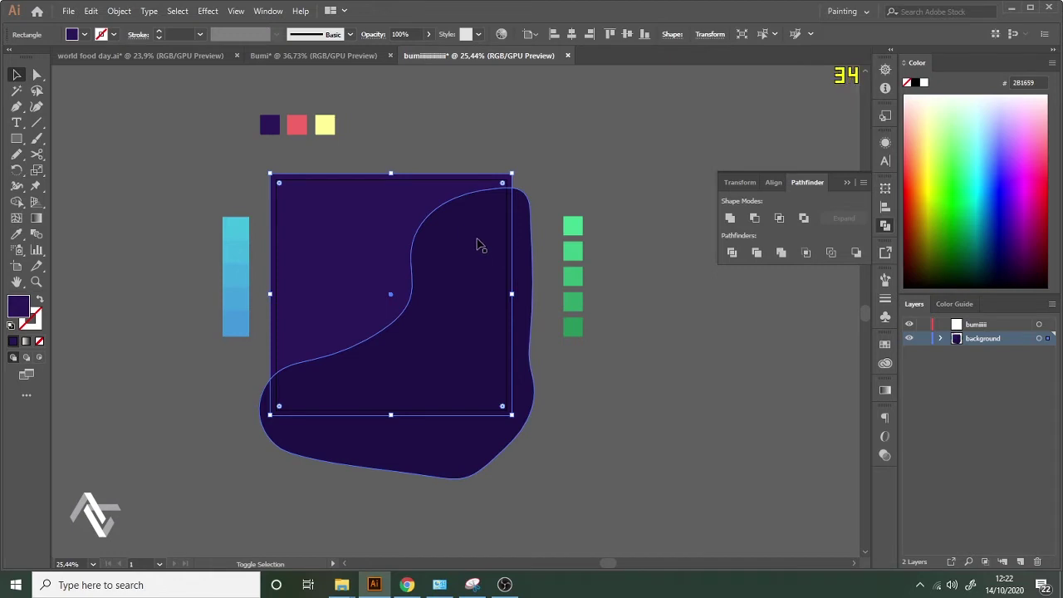
Crop the wavy shape to the background by intersecting it with the duplicated square, and deselect the result.
shift+click(480, 245)
shift+click(541, 204)
shift+click(488, 207)
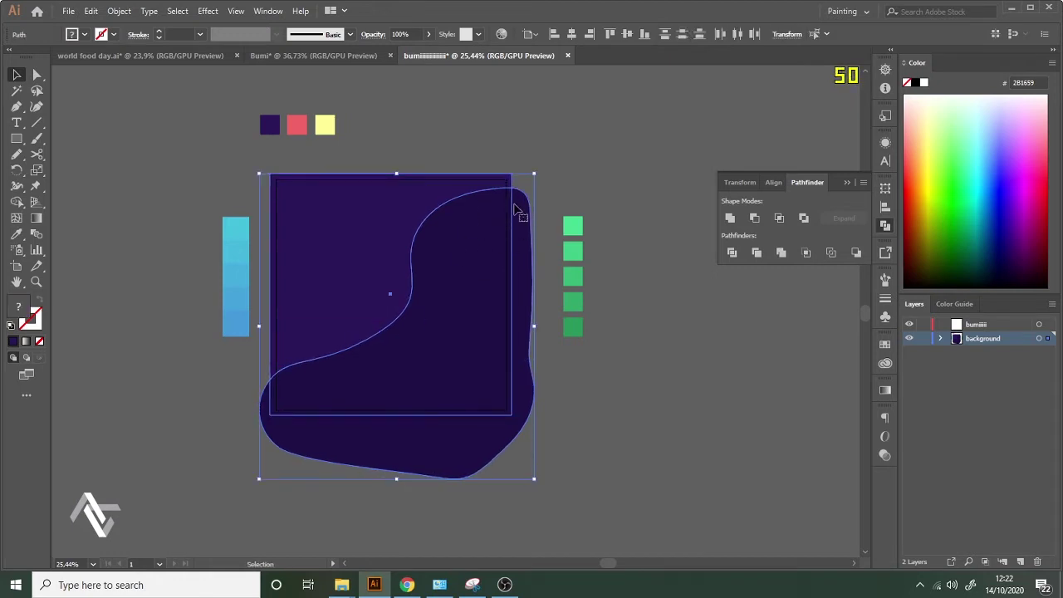
click(781, 219)
click(714, 323)
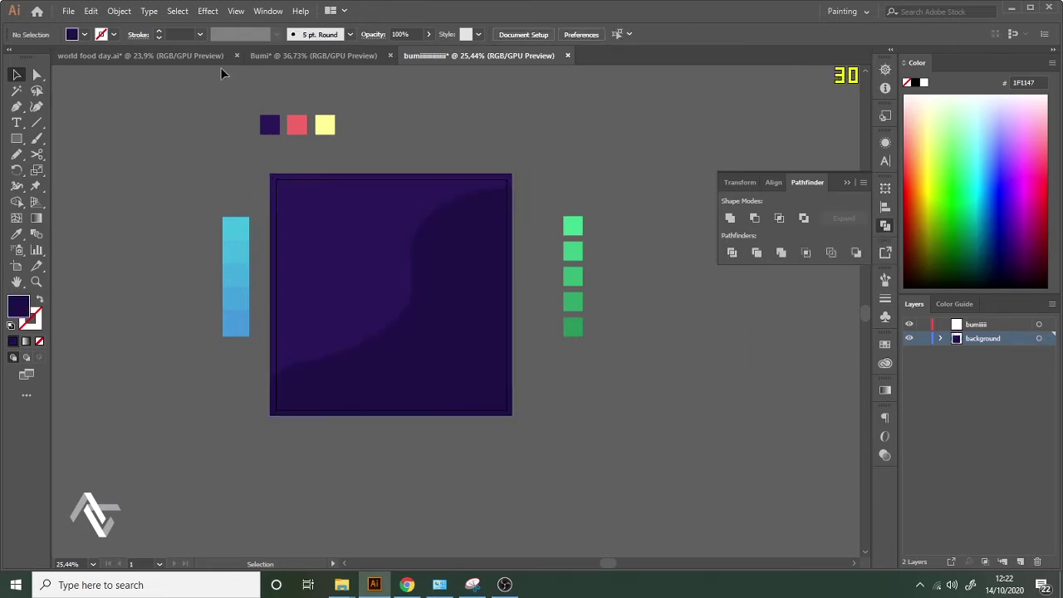
click(267, 12)
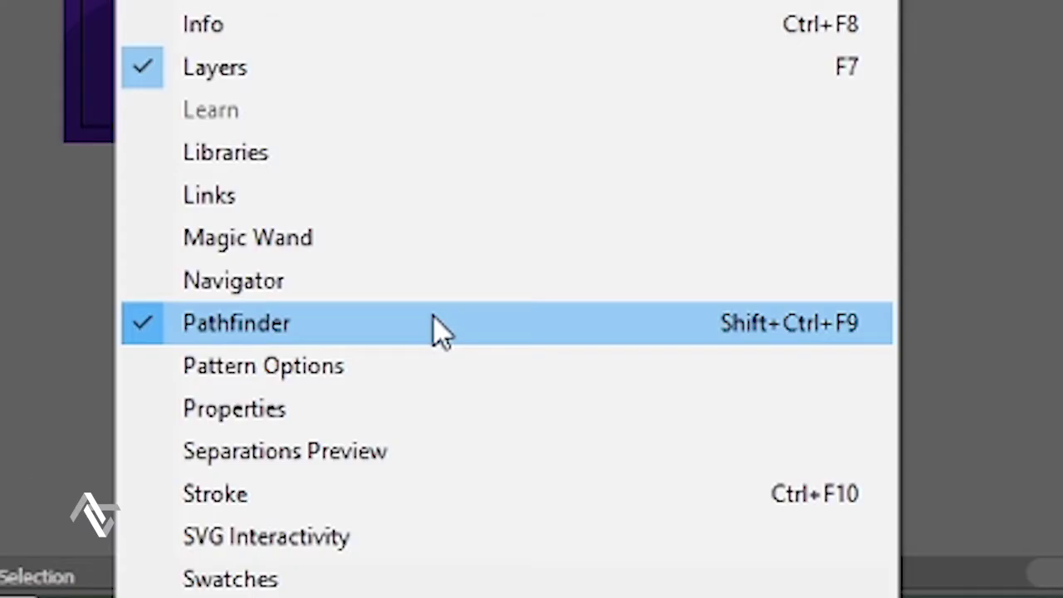
click(237, 323)
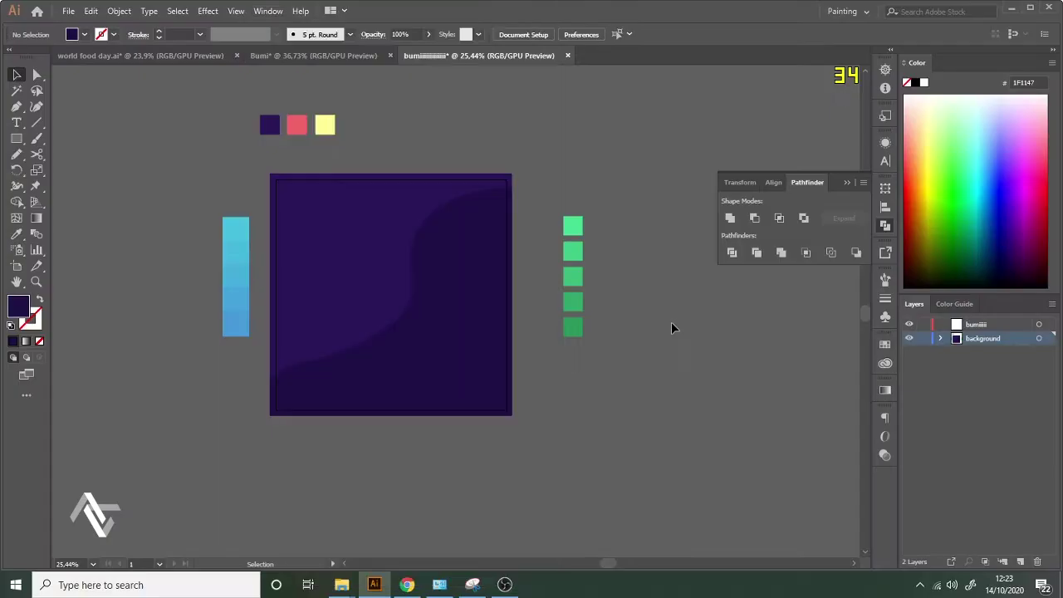
Lock the background layer and make the empty layer above it active.
key(z)
drag(523, 269, 771, 325)
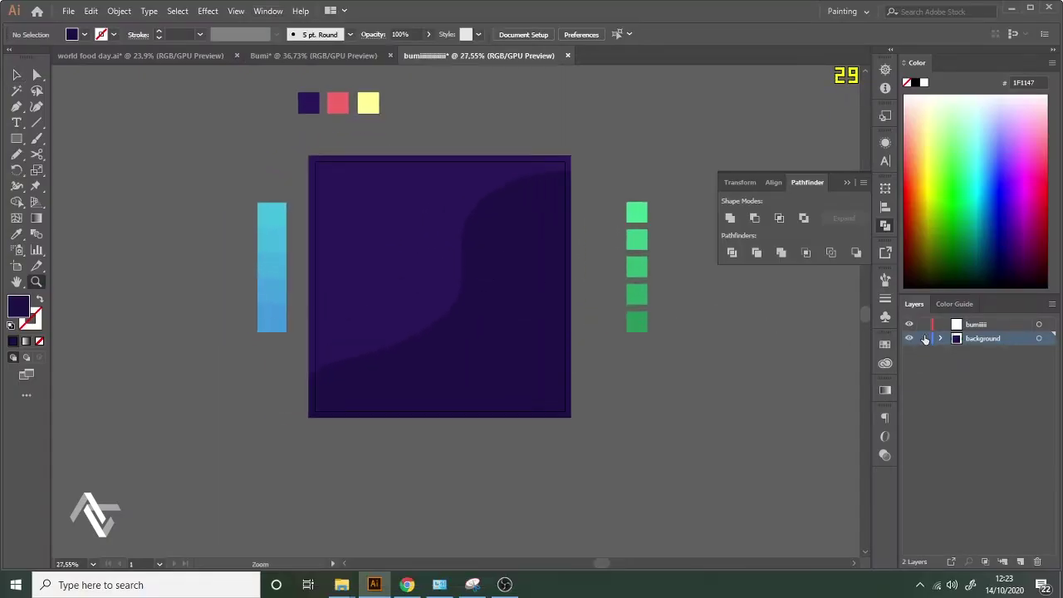
click(924, 339)
click(994, 327)
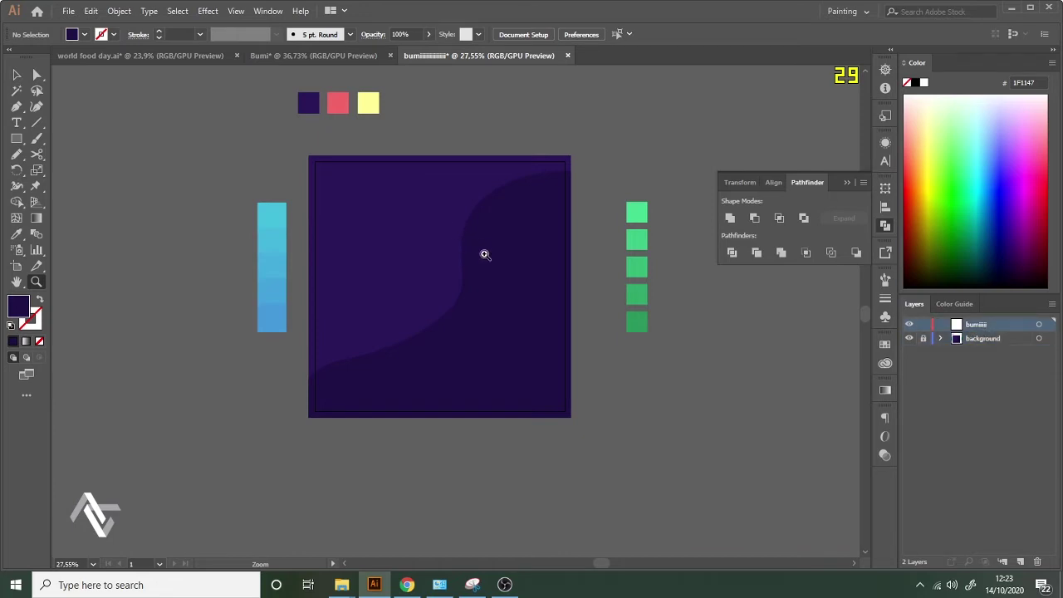
Draw a circle about 880 pt in diameter from the background's center and fill it with the lightest blue swatch, 43C0DD.
drag(485, 254, 557, 236)
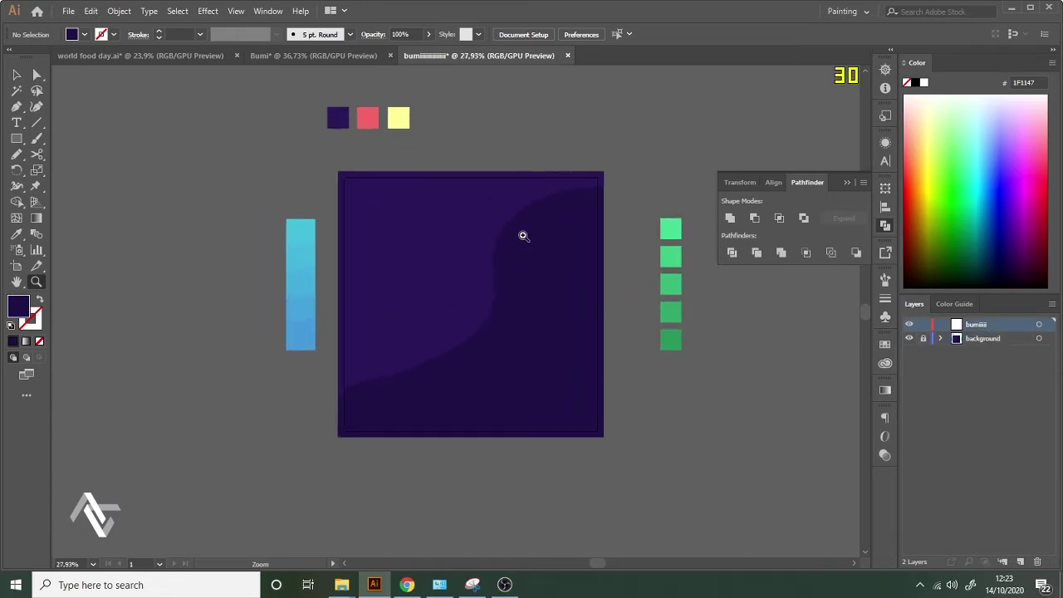
key(l)
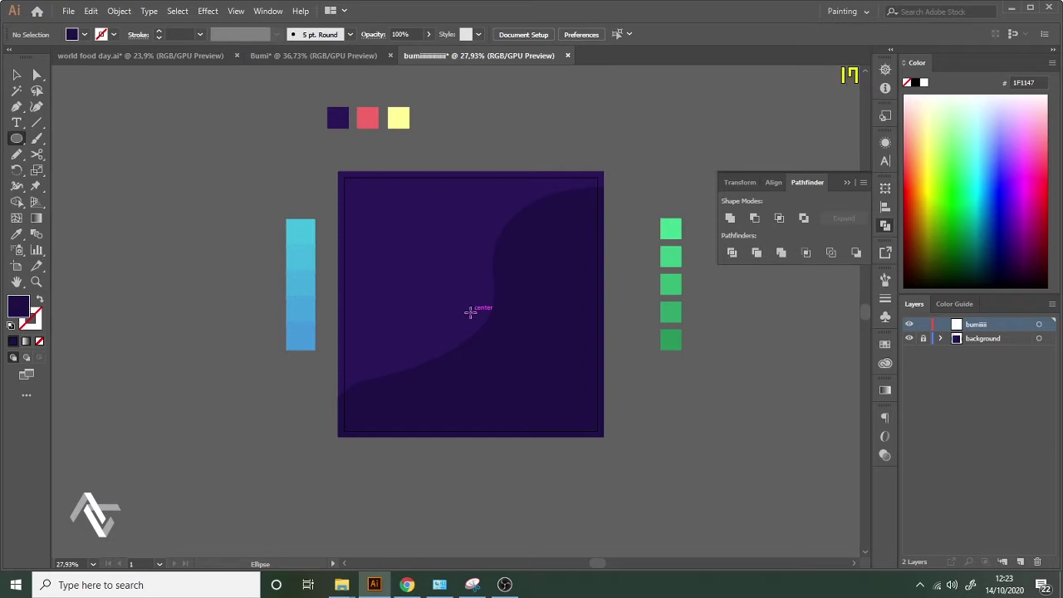
drag(470, 312, 574, 209)
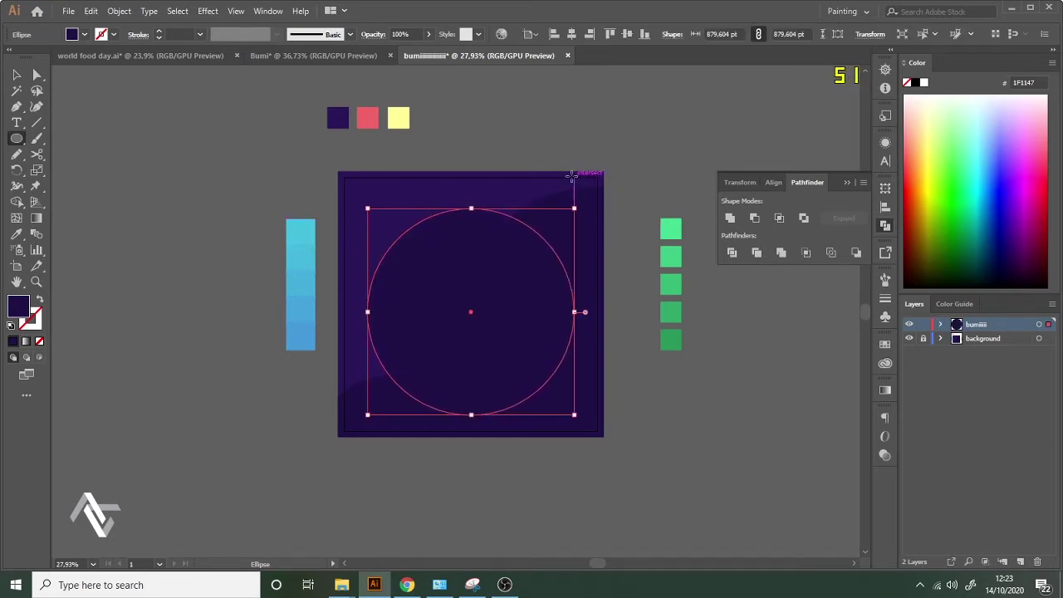
key(i)
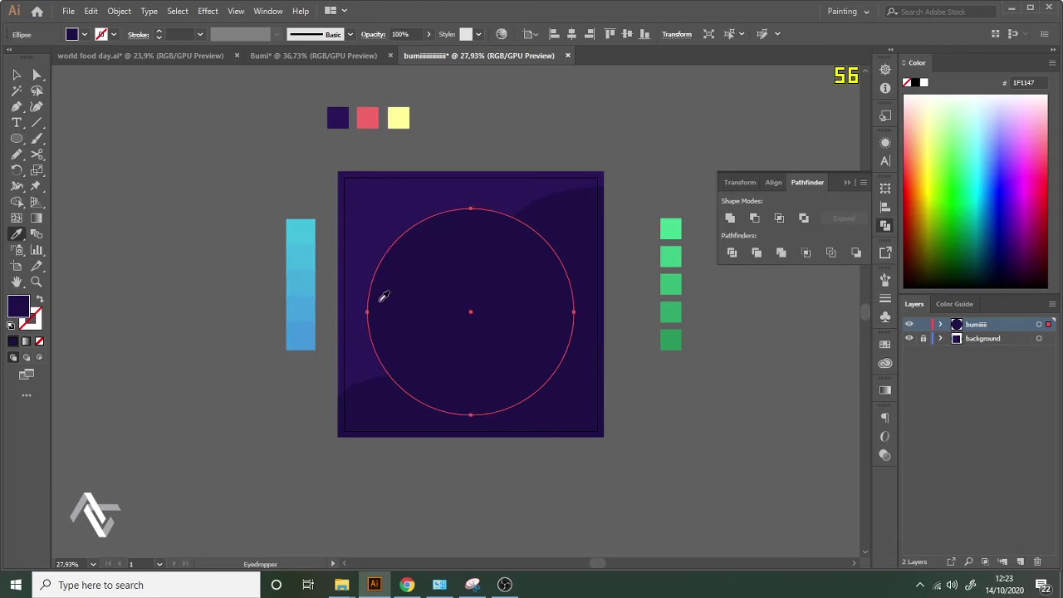
click(309, 233)
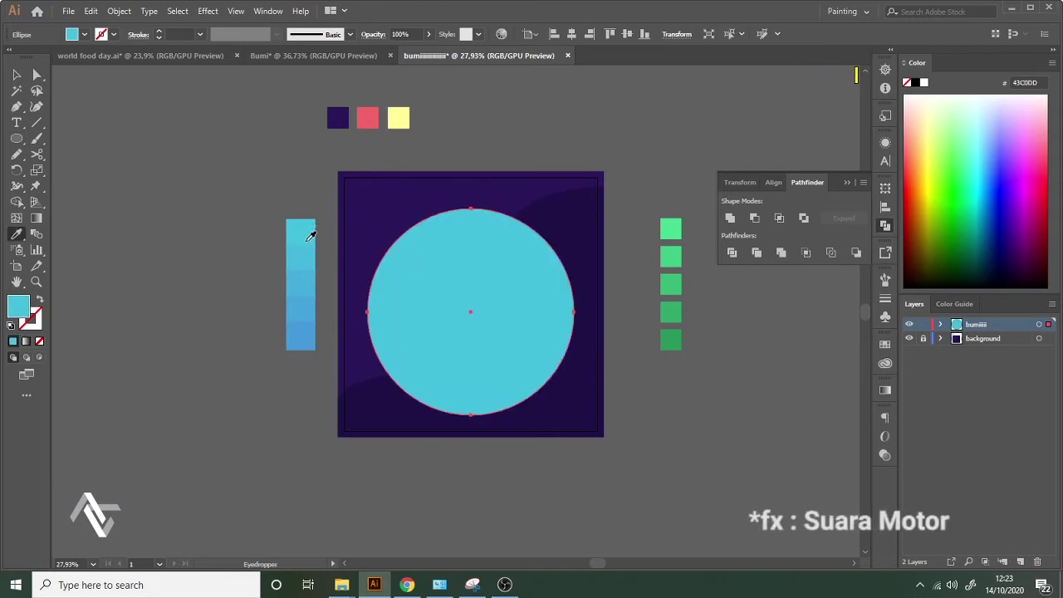
key(v)
click(128, 115)
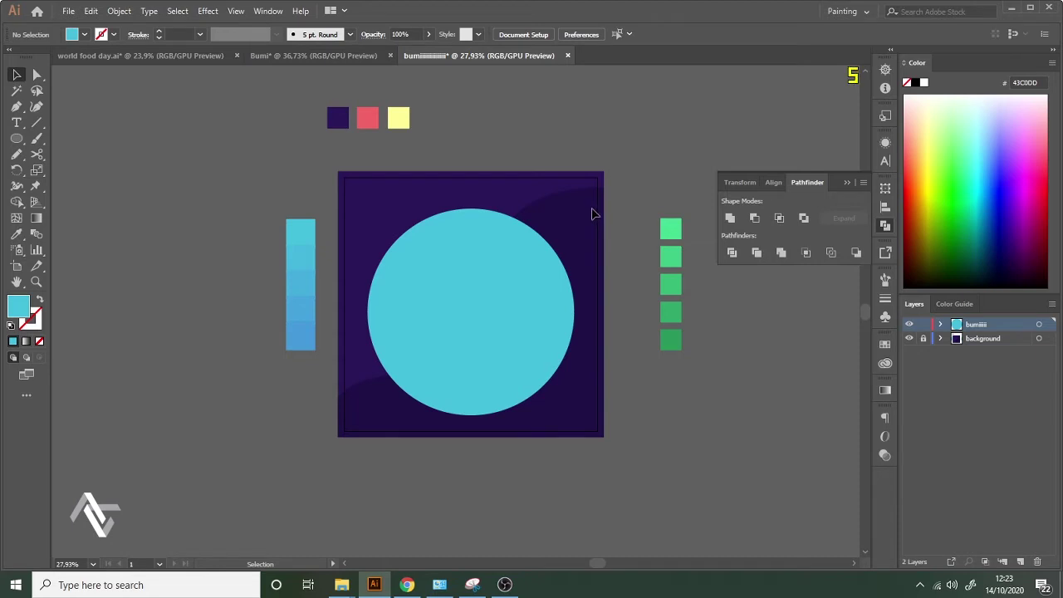
Draw a wavy Pencil landmass over the circle's upper right, extending past its edge, and fill it with the darkest green swatch, 29965C.
key(z)
drag(572, 238, 613, 229)
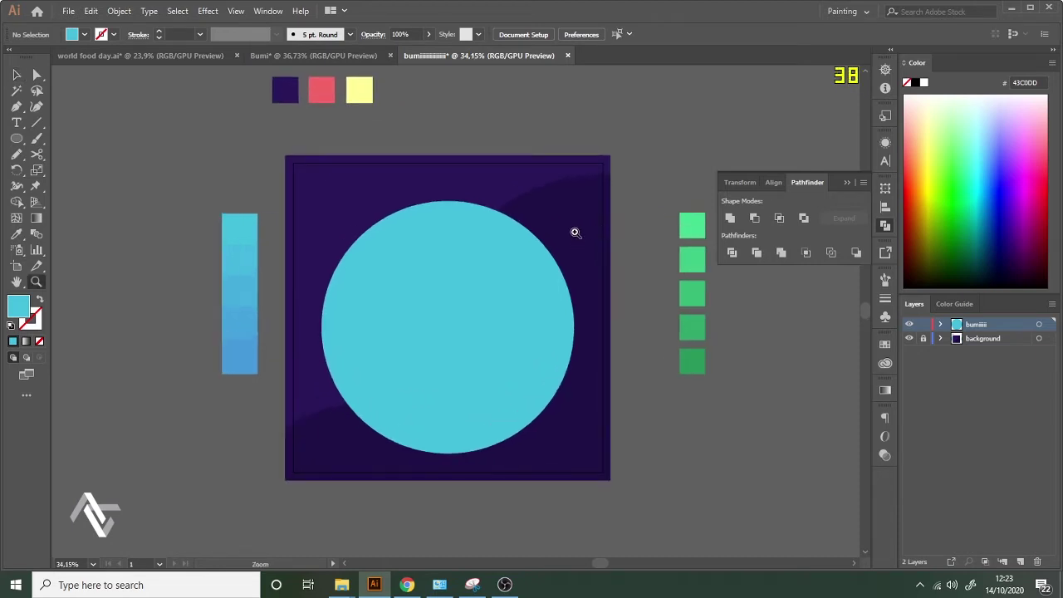
key(n)
click(19, 158)
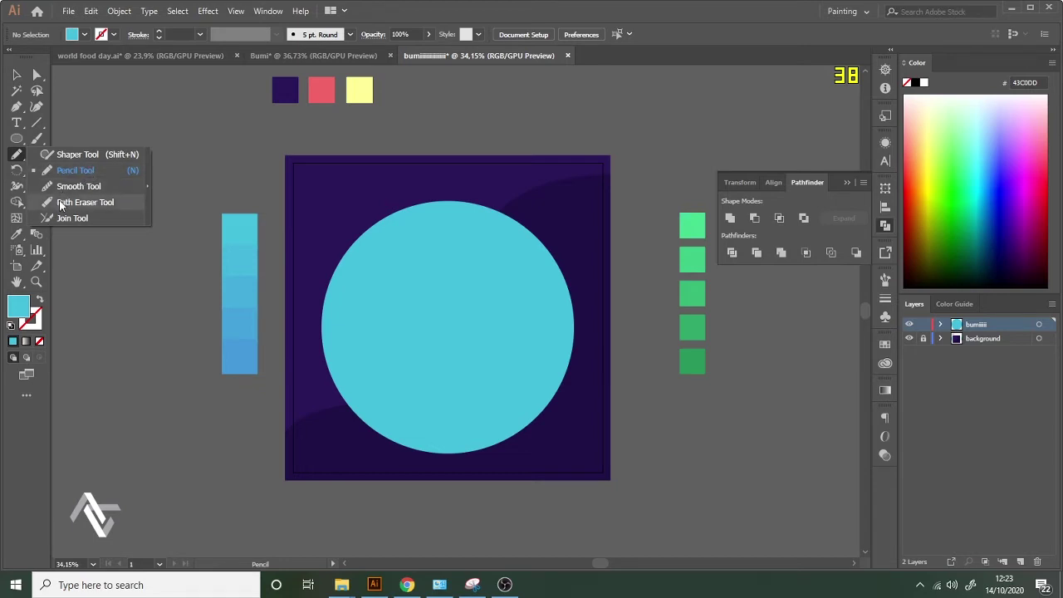
click(76, 171)
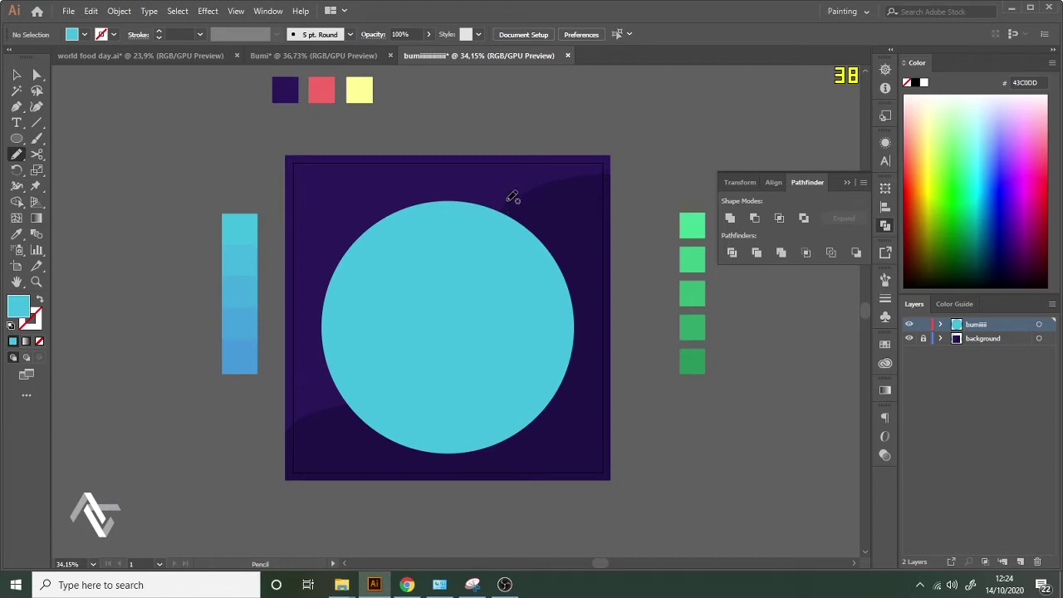
mouse_move(504, 194)
mouse_down()
mouse_move(472, 218)
mouse_move(483, 270)
mouse_move(467, 303)
mouse_move(476, 326)
mouse_move(574, 347)
mouse_move(600, 334)
mouse_move(584, 258)
mouse_move(513, 200)
mouse_up()
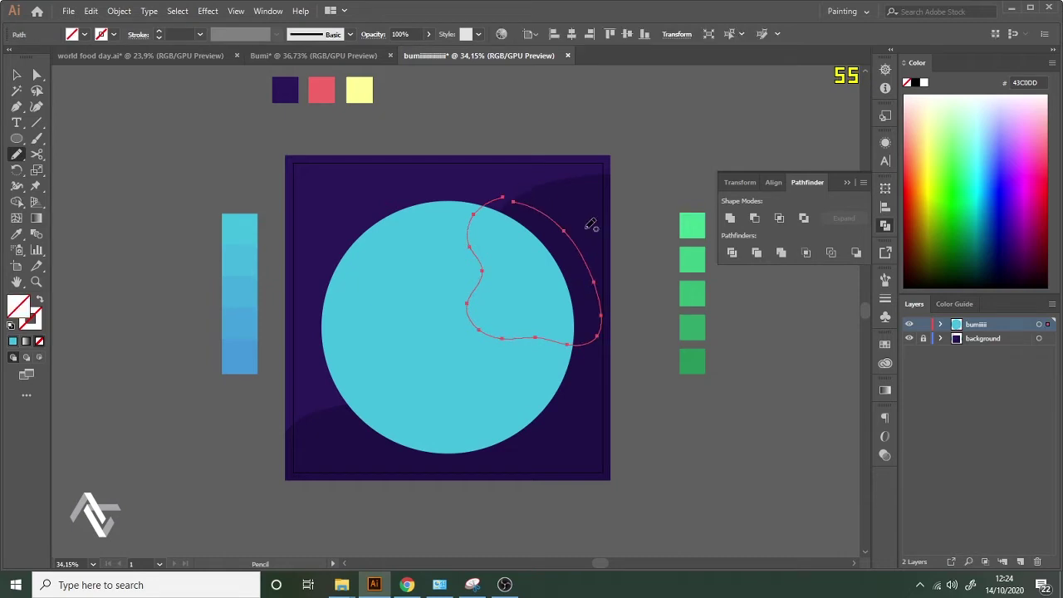
key(i)
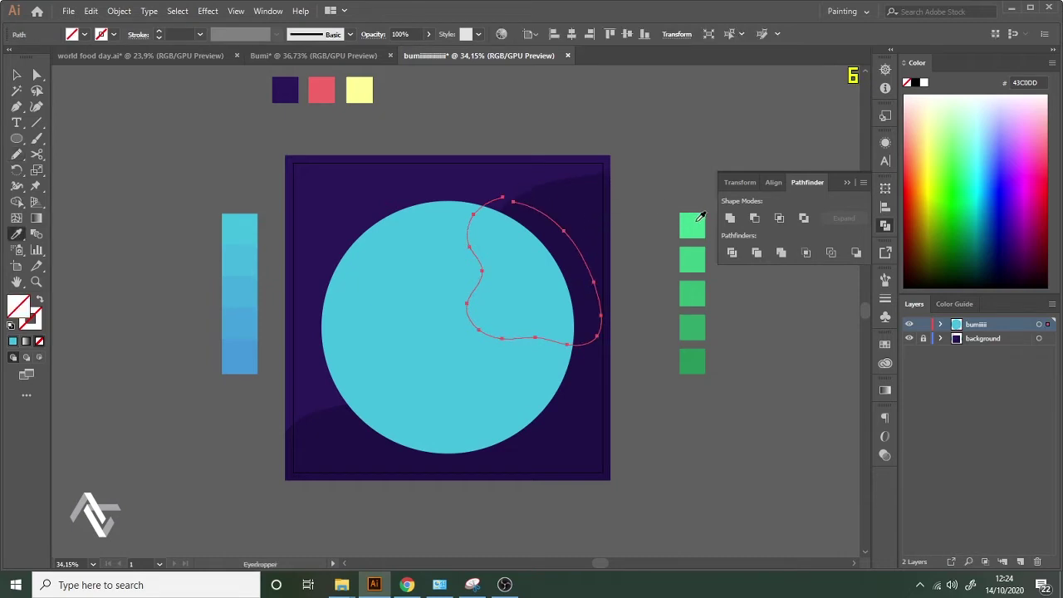
click(696, 350)
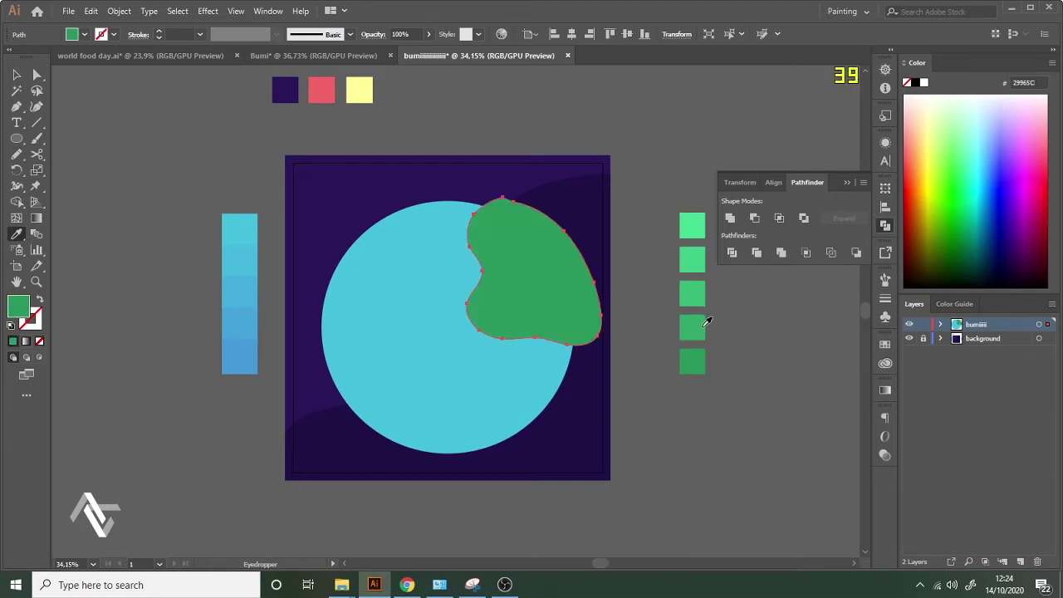
key(v)
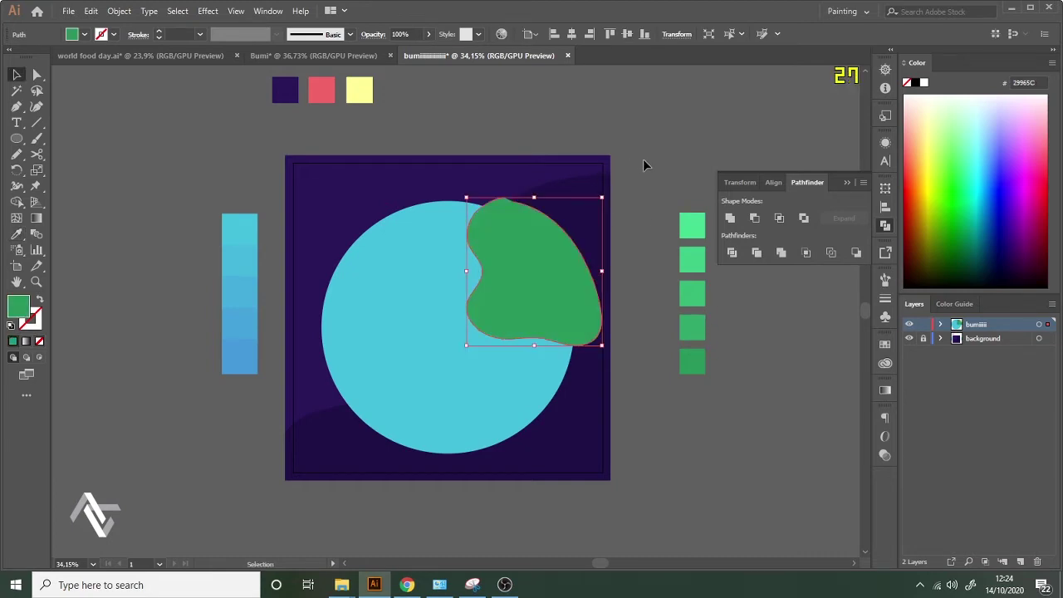
click(643, 165)
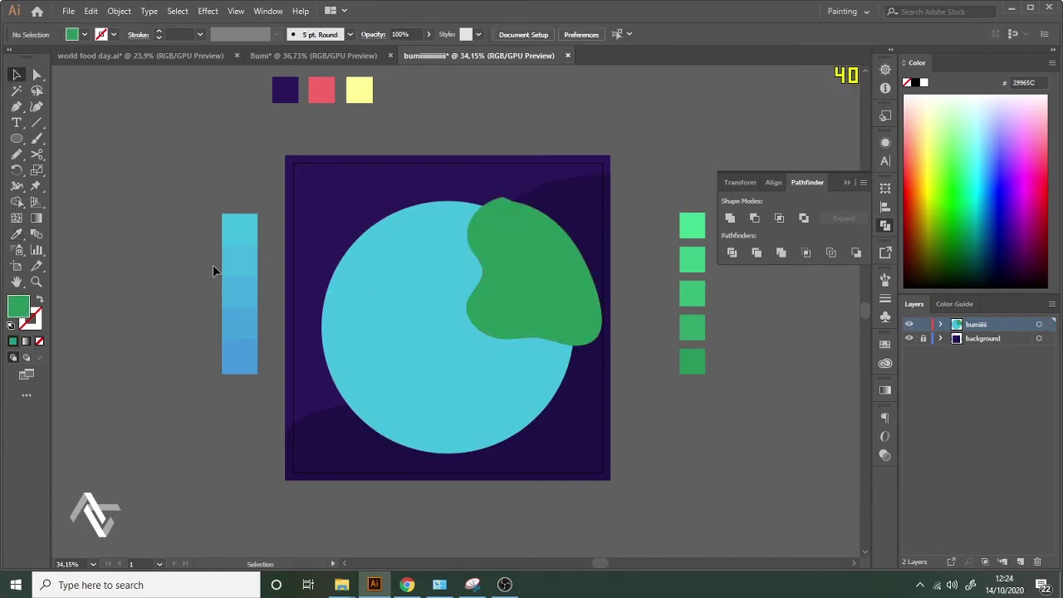
Draw a second Pencil landmass over the circle's left edge and fill it with the first landmass's green, 29965C.
click(18, 155)
mouse_move(334, 256)
mouse_down()
mouse_move(358, 260)
mouse_move(361, 316)
mouse_move(382, 350)
mouse_move(373, 374)
mouse_move(333, 385)
mouse_move(301, 348)
mouse_move(307, 294)
mouse_move(333, 256)
mouse_up()
key(i)
click(519, 263)
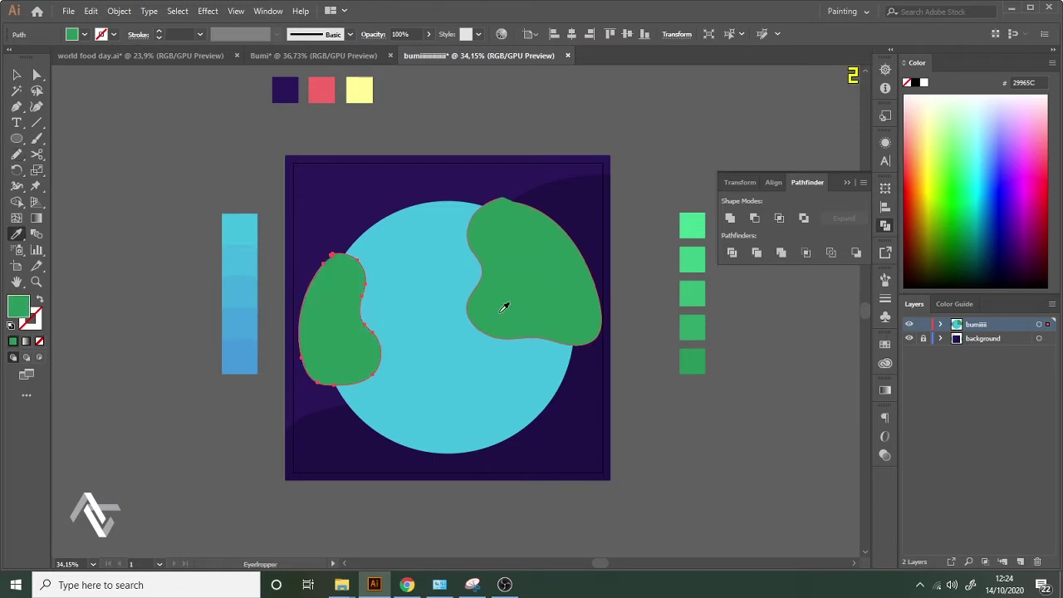
Draw a third, smaller Pencil landmass over the circle's lower-right edge and fill it with the same green, 29965C.
key(h)
drag(468, 349, 390, 289)
click(17, 155)
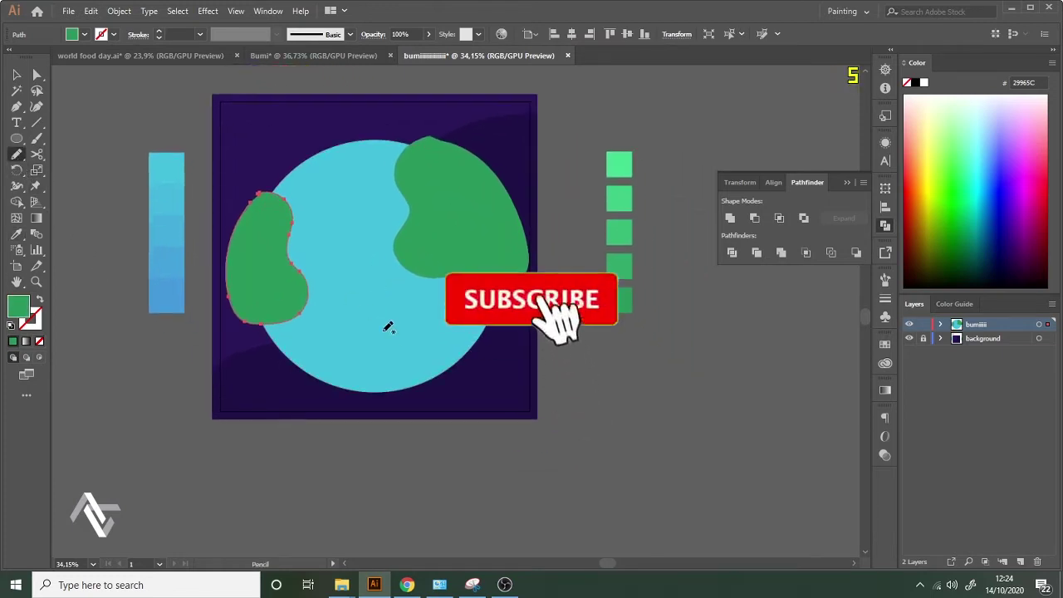
mouse_move(481, 342)
mouse_down()
mouse_move(432, 334)
mouse_move(375, 400)
mouse_move(417, 418)
mouse_move(472, 386)
mouse_move(482, 344)
mouse_up()
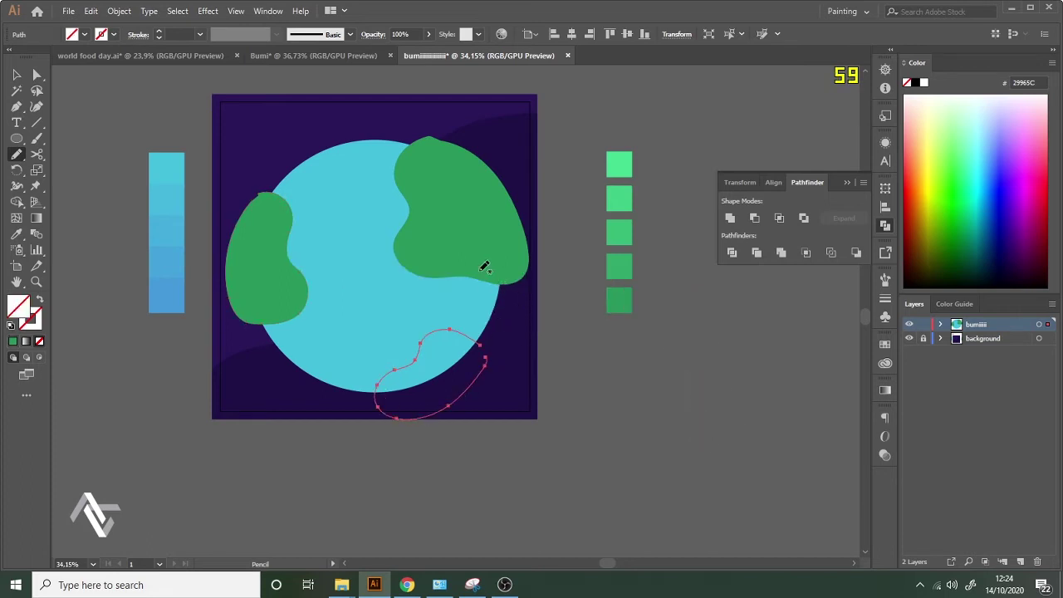
key(i)
click(485, 237)
Combine the three green landmasses into a single compound path.
key(v)
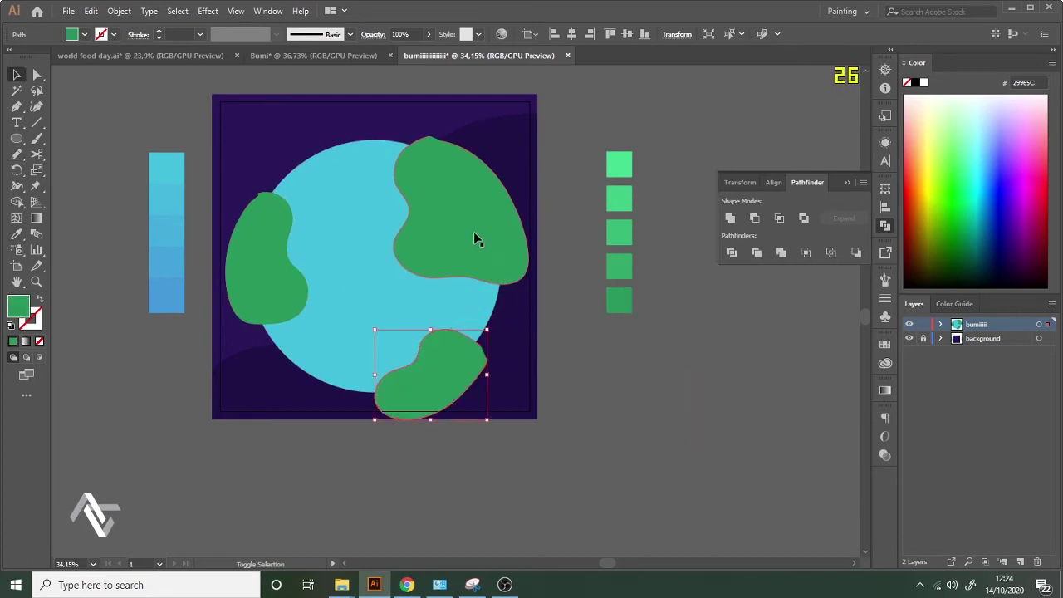
shift+click(475, 233)
shift+click(276, 260)
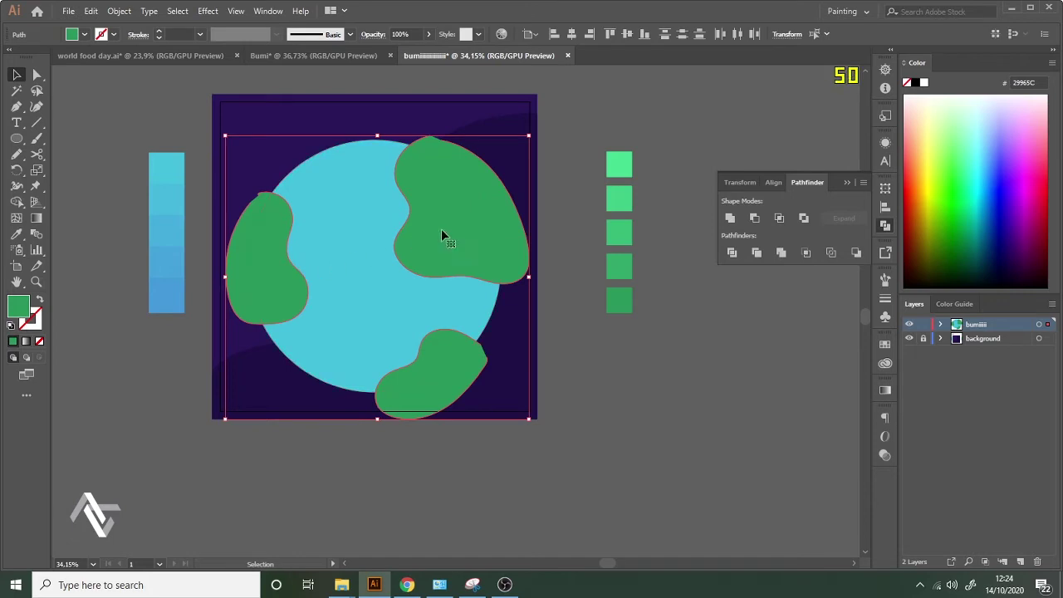
key(a)
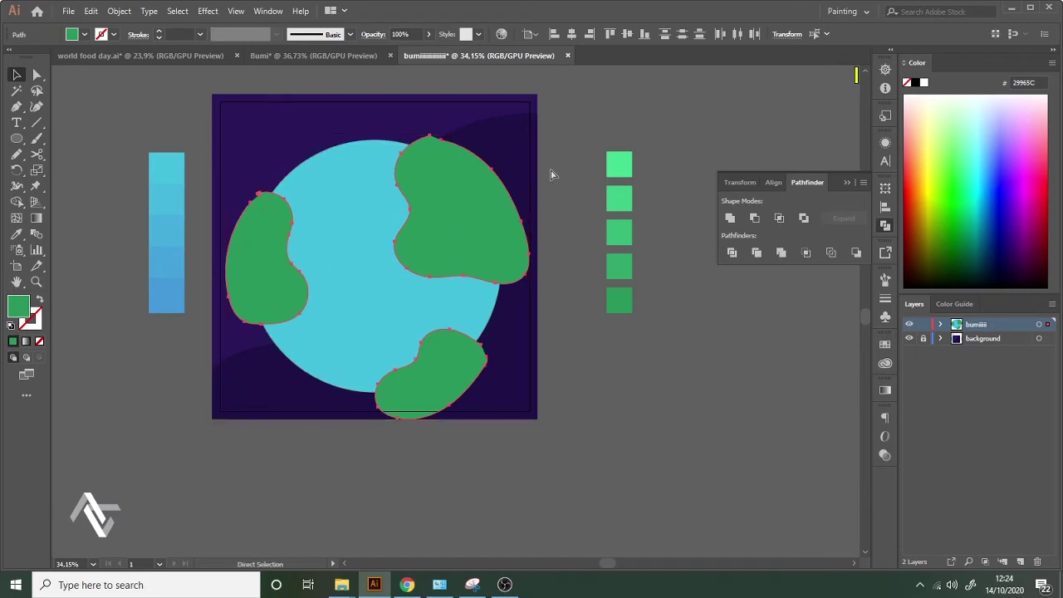
key(ctrl+8)
key(v)
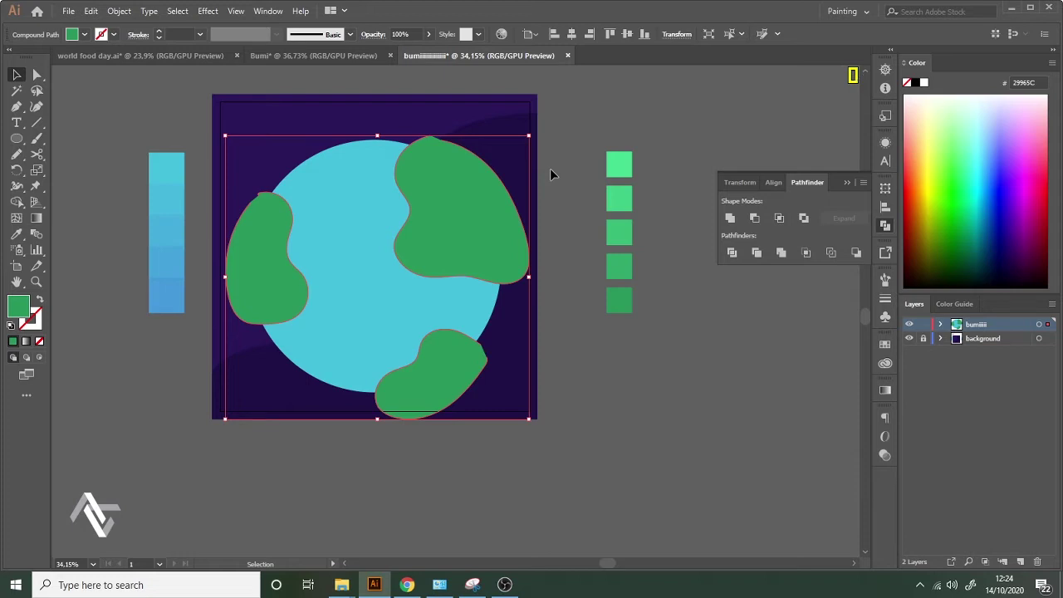
Trim the green landmasses to the globe's edge by intersecting their compound path with a copy of the blue circle.
key(a)
click(364, 236)
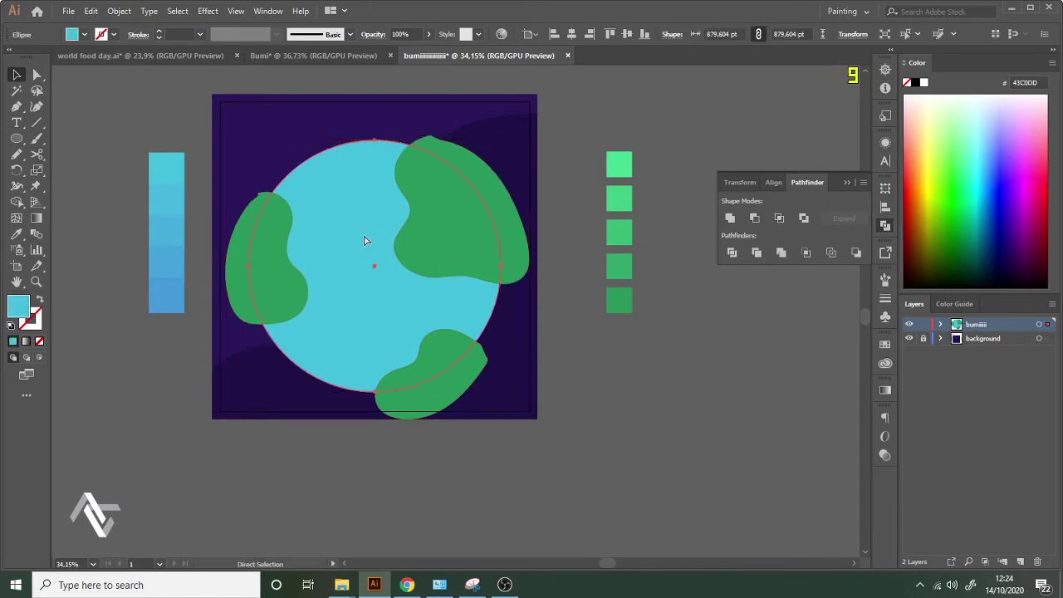
key(ctrl)
key(ctrl+shift+bracketright)
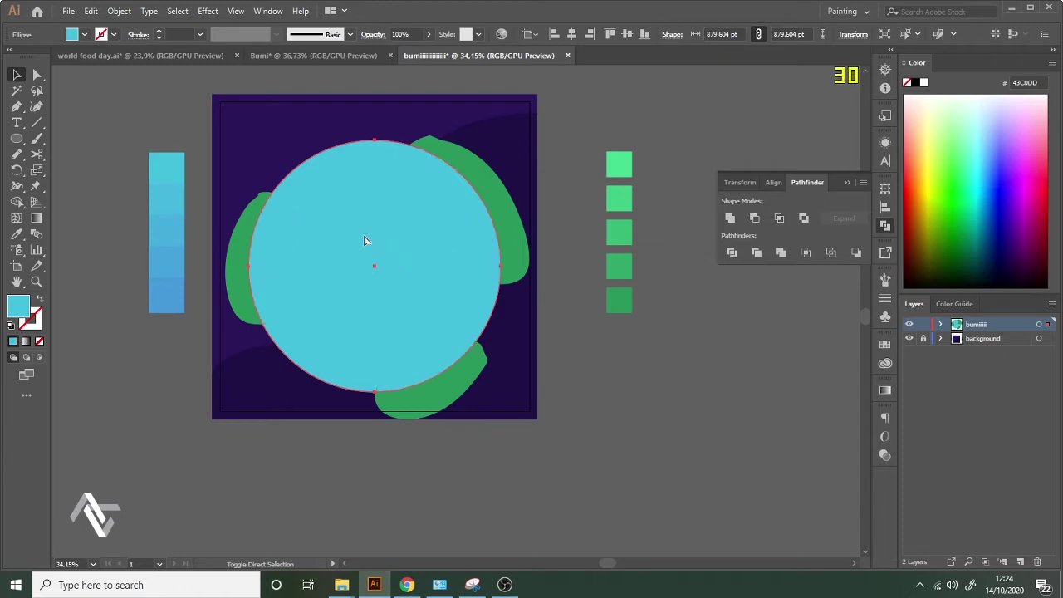
key(ctrl+shift+bracketleft)
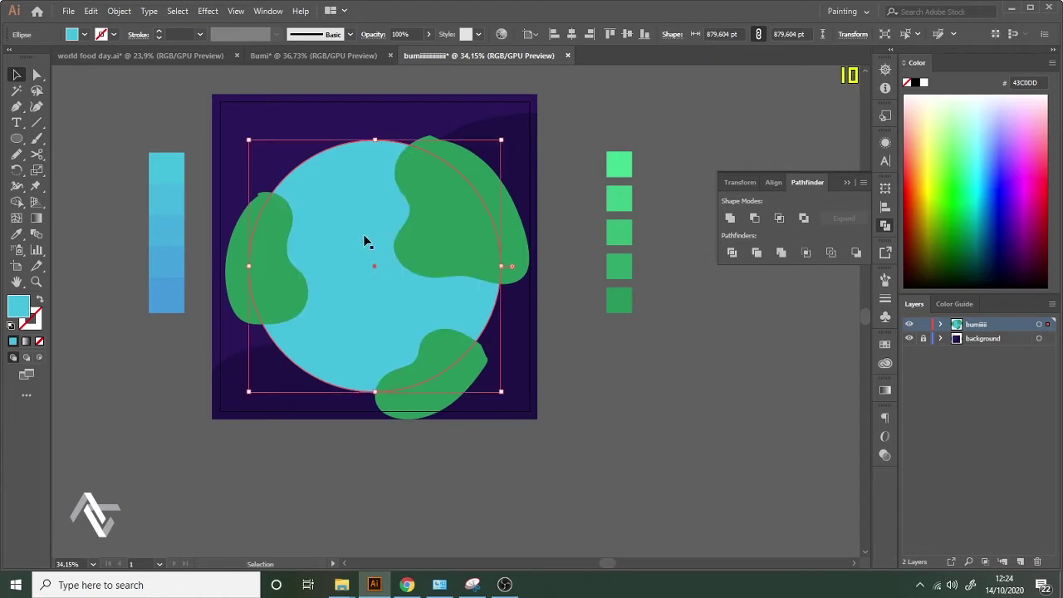
shift+click(469, 162)
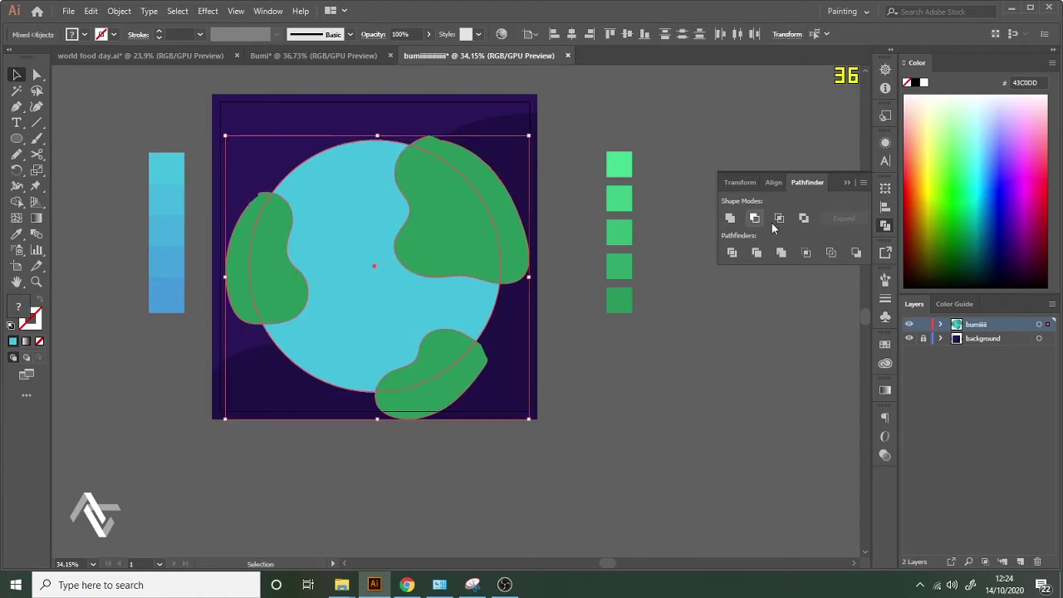
click(779, 218)
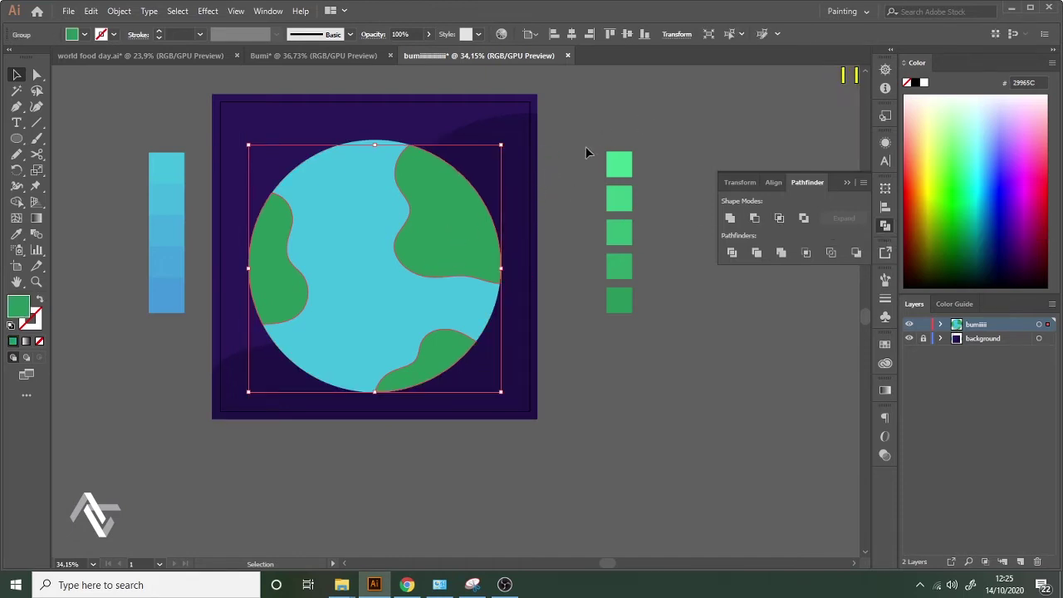
click(555, 158)
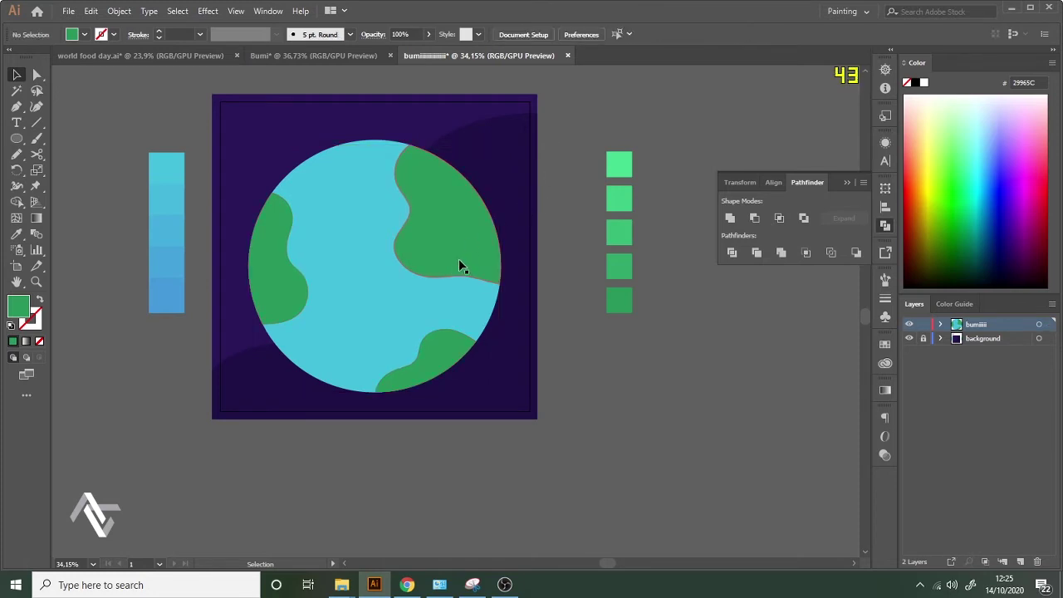
Draw a Pencil shape slightly larger than the upper-right landmass around it, and fill it with the second-darkest blue swatch, 45A4DB.
drag(441, 269, 458, 334)
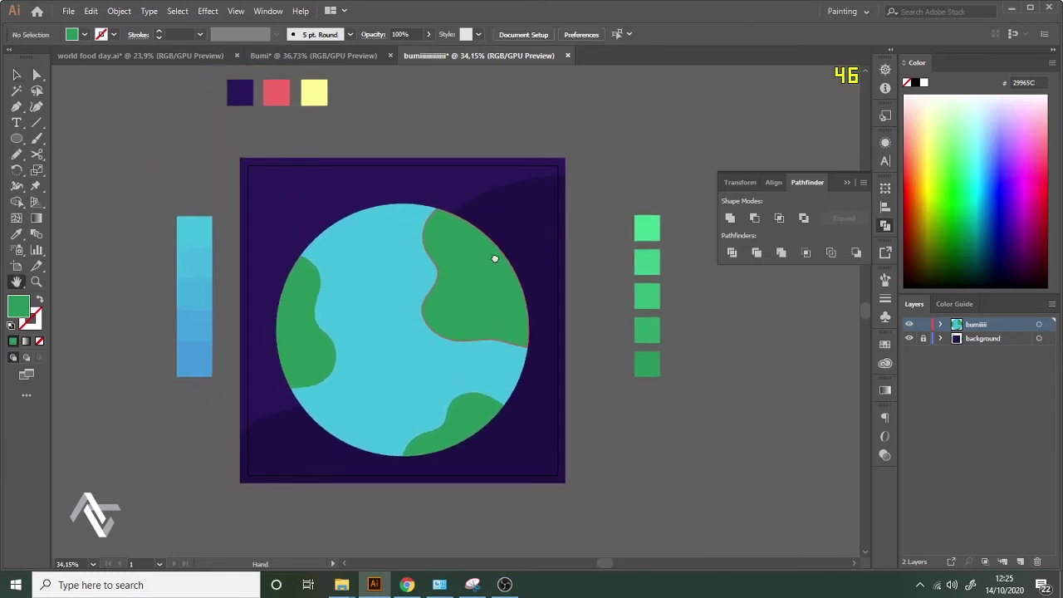
drag(496, 259, 376, 275)
key(space)
drag(470, 244, 507, 262)
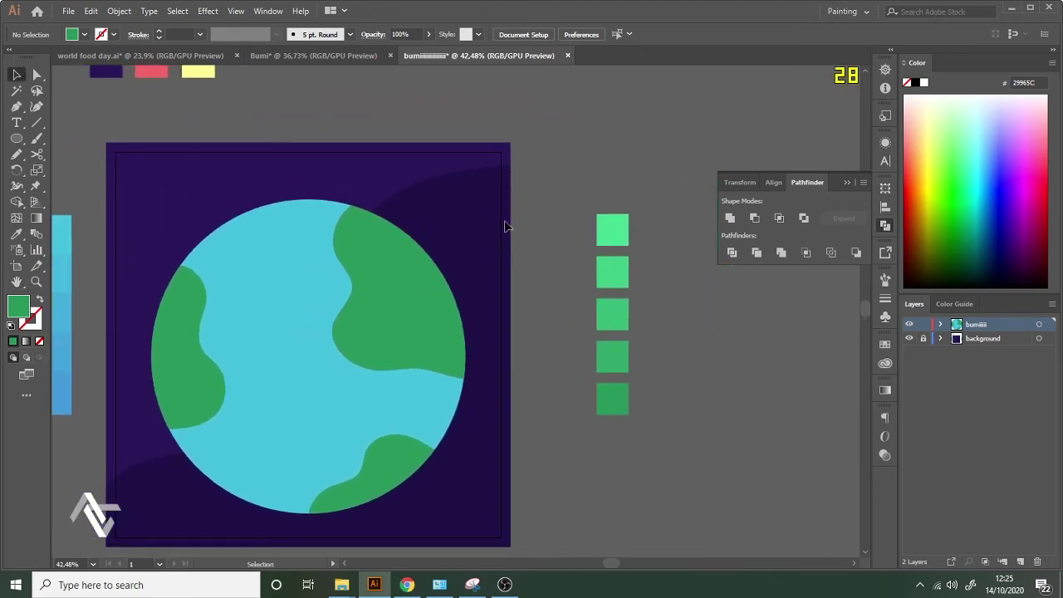
click(16, 157)
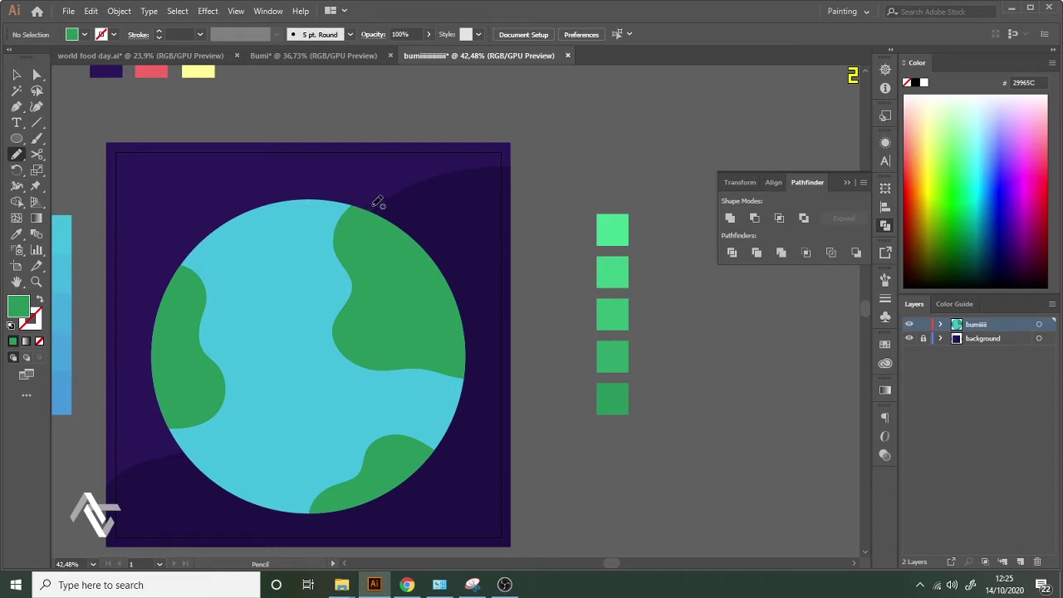
mouse_move(359, 198)
mouse_down()
mouse_move(329, 227)
mouse_move(340, 285)
mouse_move(328, 316)
mouse_move(341, 362)
mouse_up()
mouse_move(433, 376)
mouse_down()
mouse_move(464, 402)
mouse_move(475, 307)
mouse_move(461, 255)
mouse_move(415, 207)
mouse_move(365, 198)
mouse_move(318, 248)
mouse_move(267, 277)
mouse_up()
key(z)
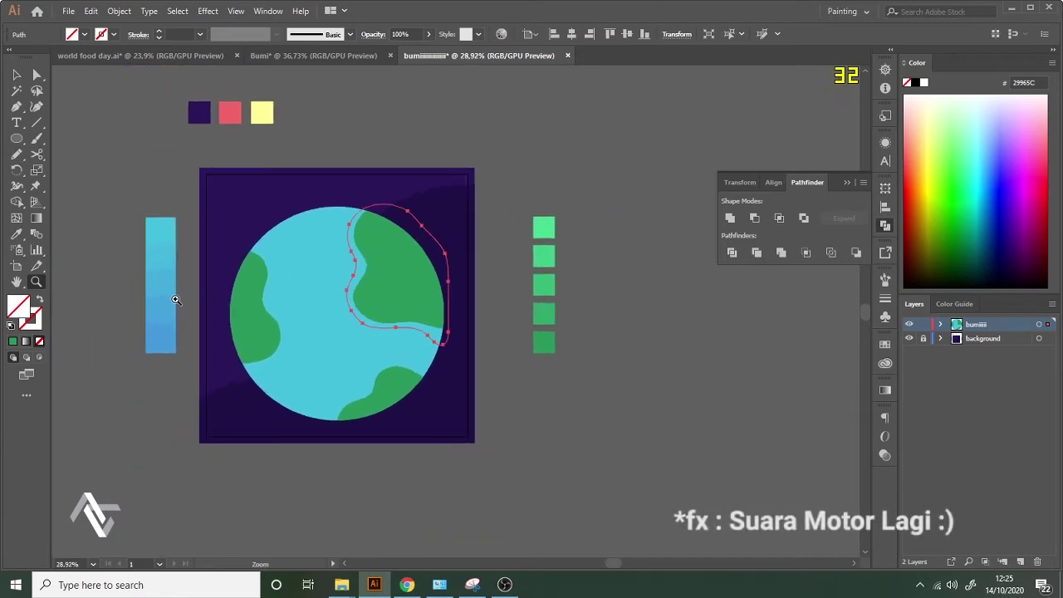
drag(176, 277, 213, 255)
key(i)
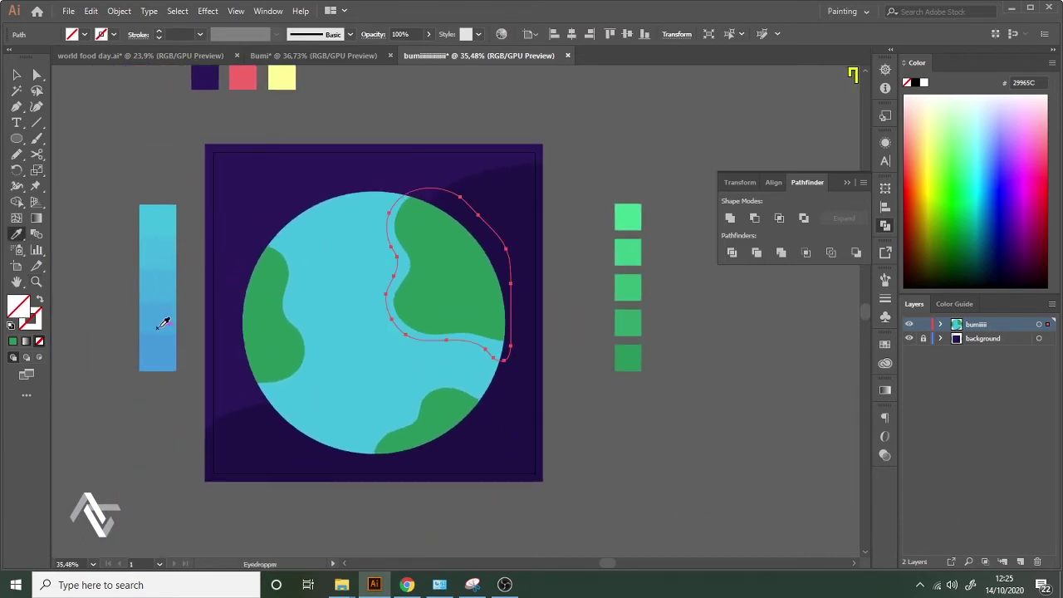
click(165, 319)
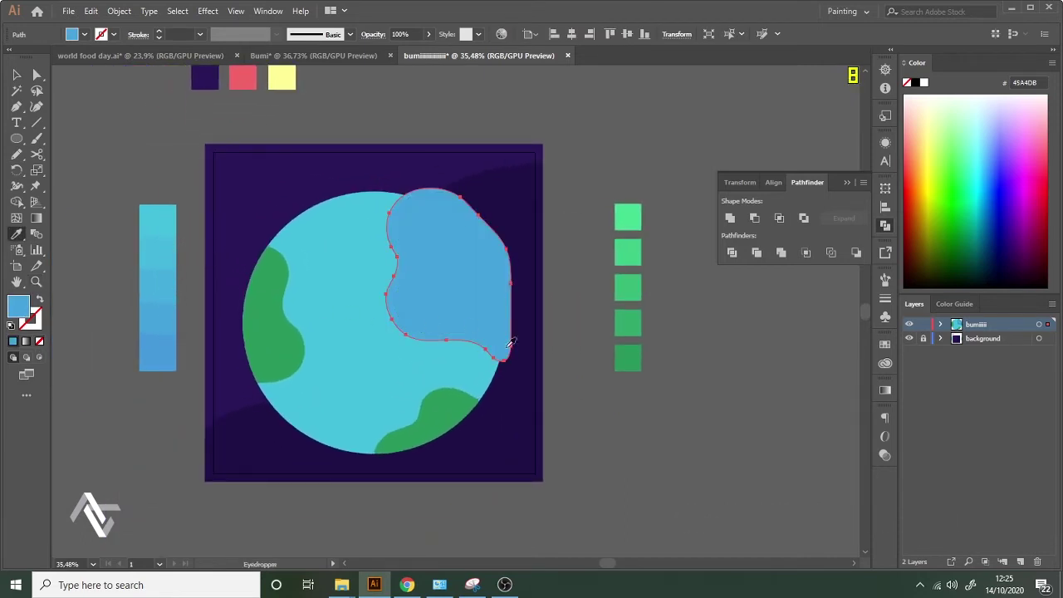
Draw a slightly larger Pencil outline around the lower-right landmass and fill it with the same blue, 45A4DB.
key(z)
mouse_move(480, 391)
mouse_down()
mouse_move(539, 361)
mouse_move(500, 337)
mouse_move(497, 310)
mouse_move(482, 329)
mouse_move(424, 303)
mouse_move(384, 329)
mouse_move(363, 363)
mouse_up()
key(n)
mouse_move(318, 394)
mouse_down()
mouse_move(376, 437)
mouse_move(461, 386)
mouse_move(481, 339)
mouse_up()
key(i)
click(469, 193)
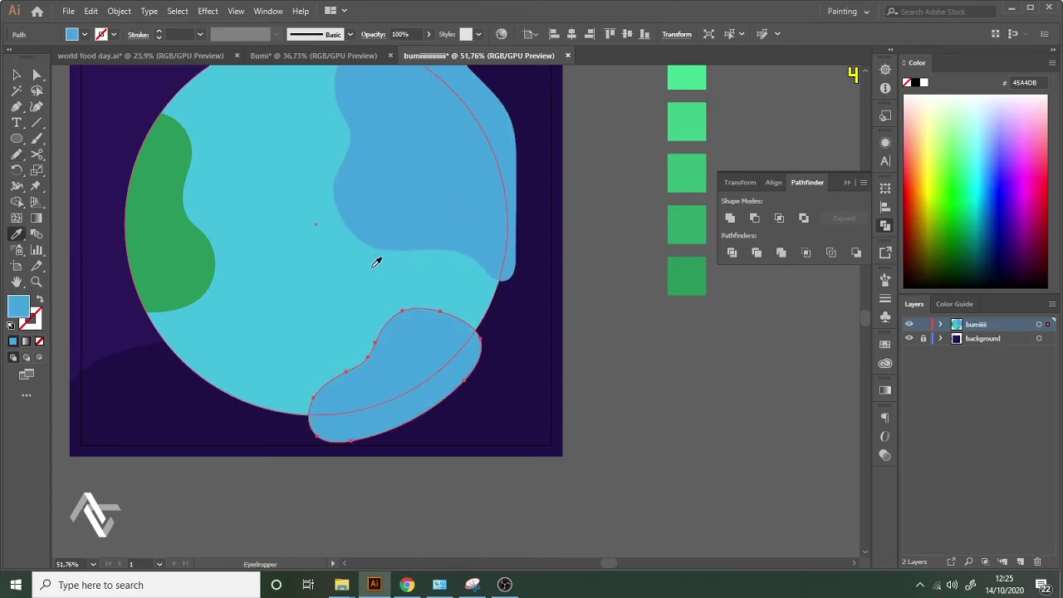
Draw a slightly larger Pencil outline around the left landmass and fill it with the blue of the other two outlines, 45A4DB.
key(space)
drag(377, 259, 445, 357)
key(n)
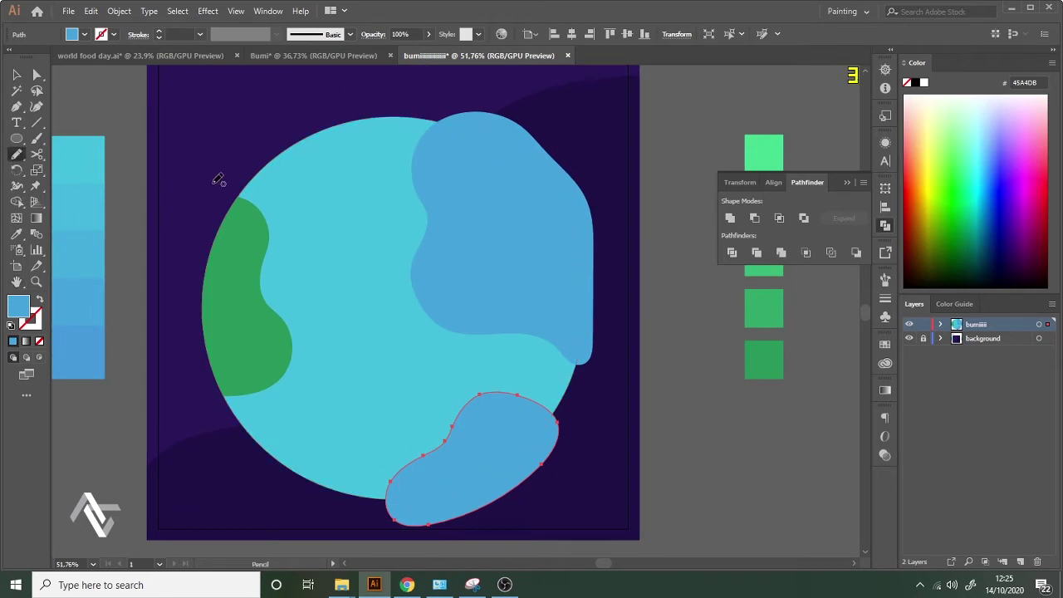
mouse_move(247, 193)
mouse_down()
mouse_move(280, 217)
mouse_move(276, 294)
mouse_move(305, 338)
mouse_move(287, 390)
mouse_move(250, 409)
mouse_move(214, 402)
mouse_move(176, 338)
mouse_move(177, 262)
mouse_move(243, 192)
mouse_up()
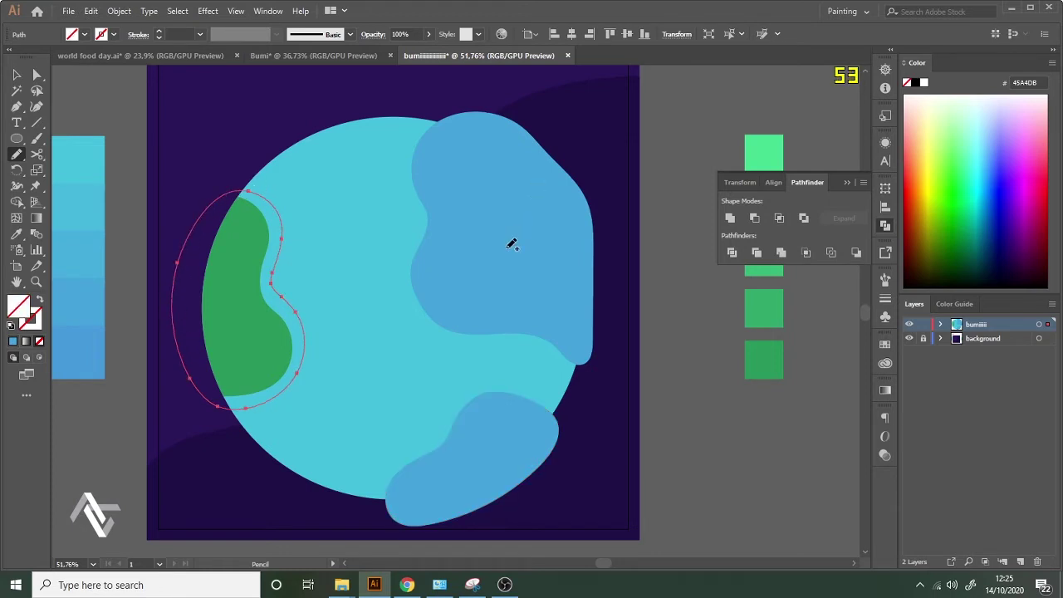
key(i)
click(538, 223)
Combine the three 45A4DB blue shapes into a single compound path.
key(v)
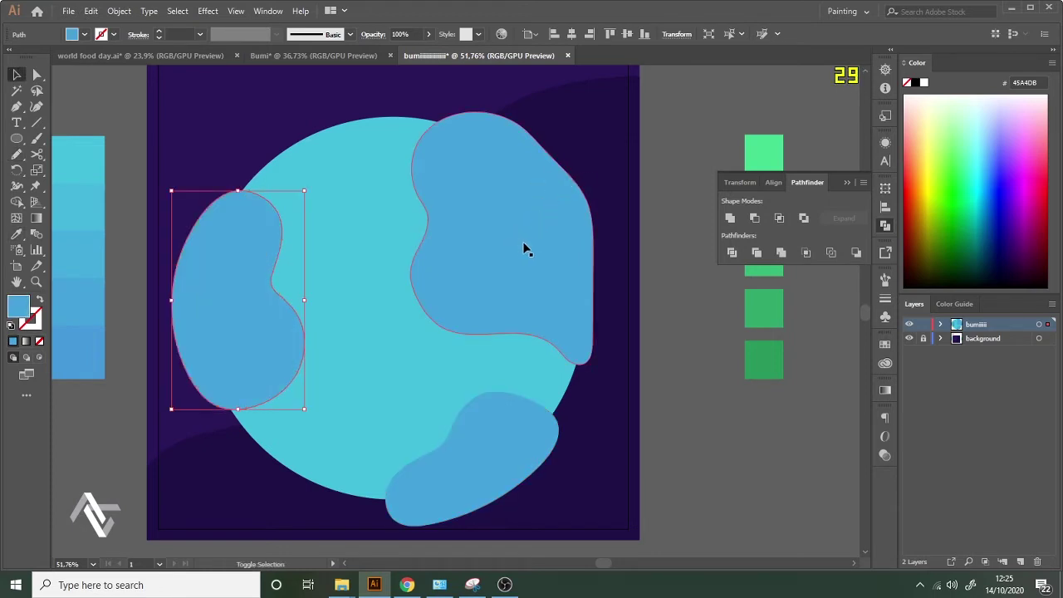
shift+click(537, 297)
shift+click(520, 454)
key(a)
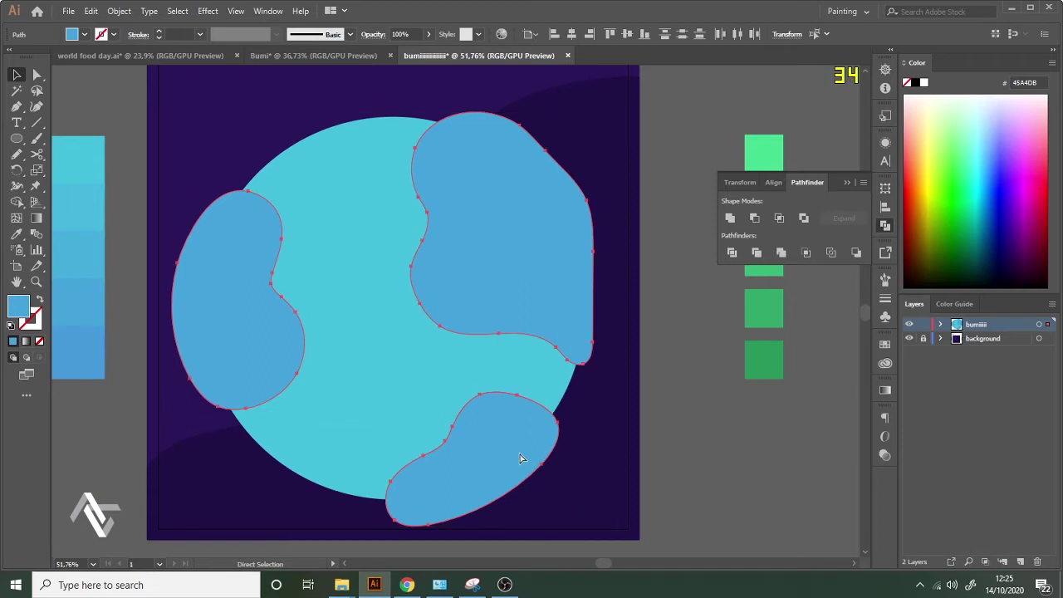
key(v)
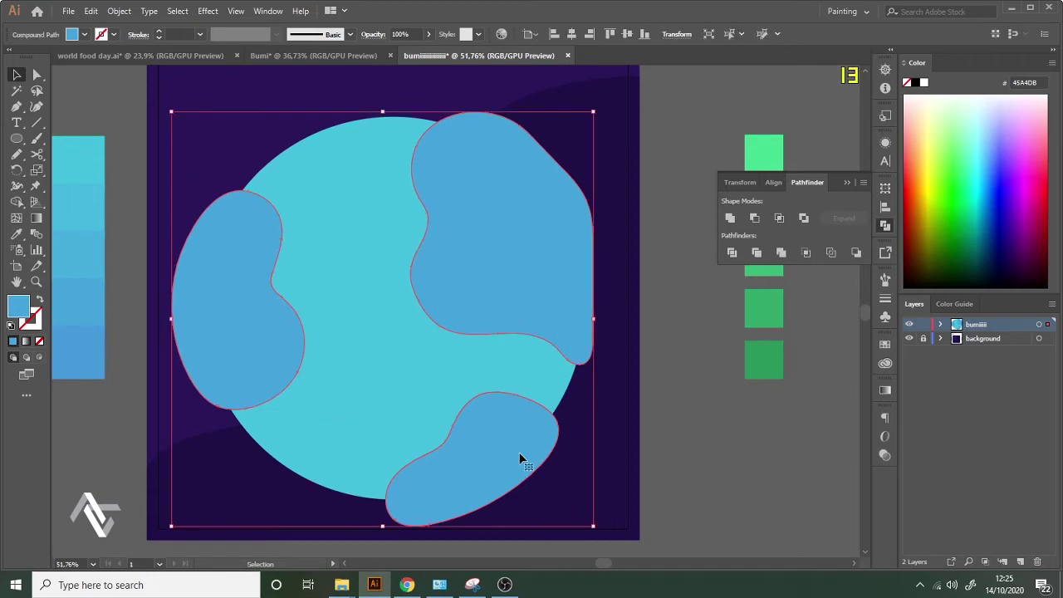
Intersect the blue compound path with a copy of the globe circle, and send the trimmed shapes behind the green landmasses.
click(325, 188)
key(a)
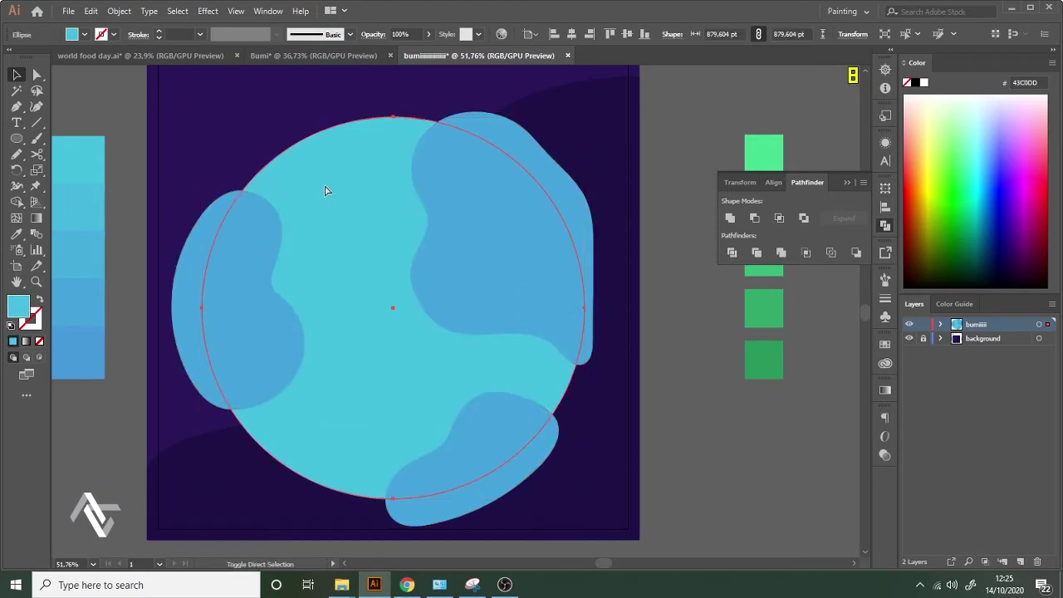
key(ctrl+shift+bracketright)
key(ctrl+shift+bracketleft)
key(v)
key(ctrl+a)
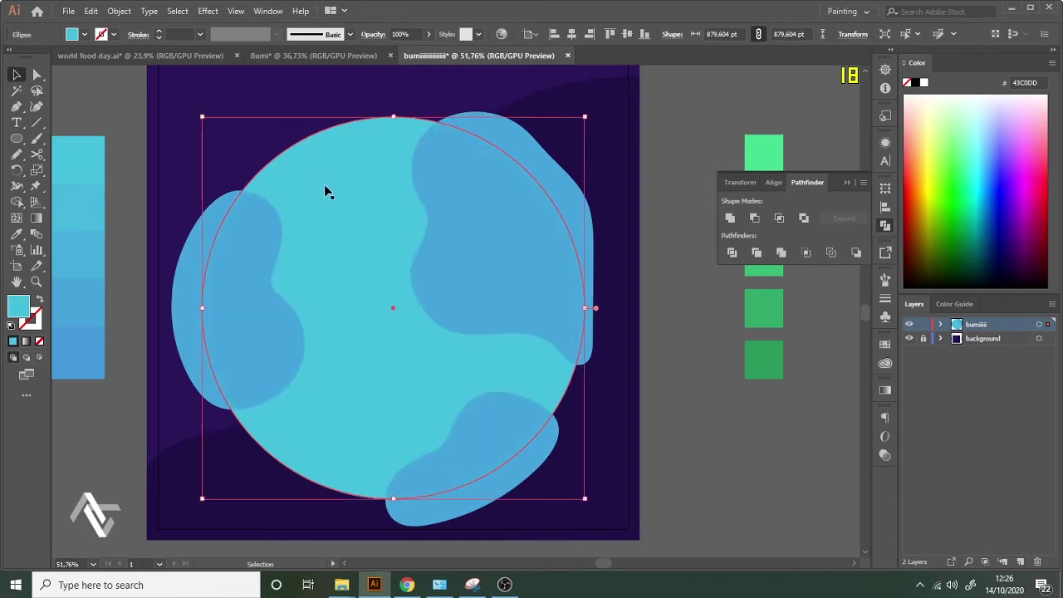
click(780, 220)
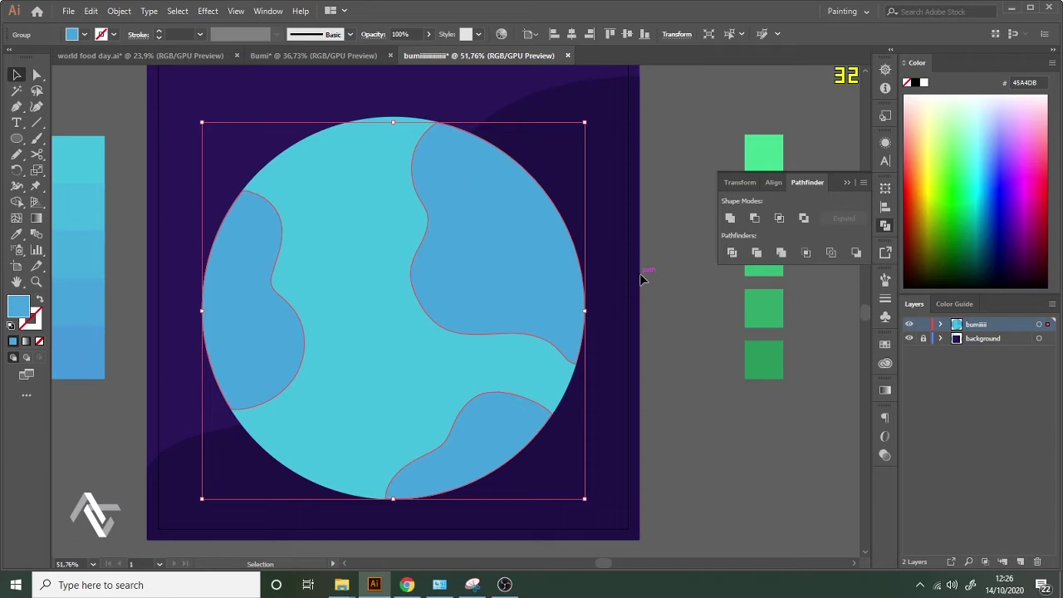
key(ctrl+bracketleft)
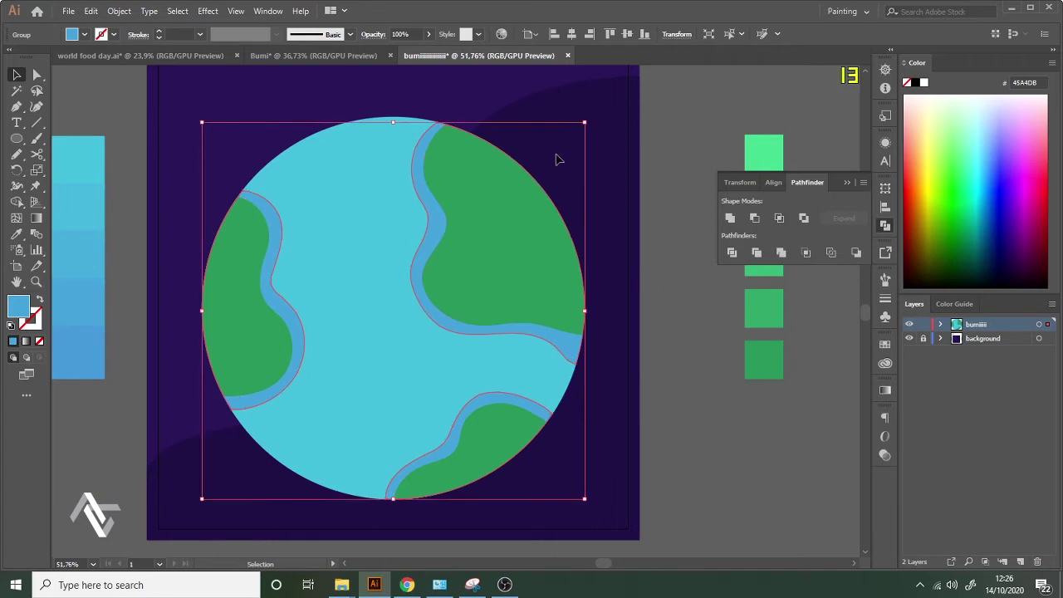
click(665, 178)
Draw a wider wavy Pencil shape around the left landmass and its blue border, and fill it with the middle blue swatch, 44AEDC.
key(z)
scroll(494, 192, down, 4)
scroll(532, 176, up, 4)
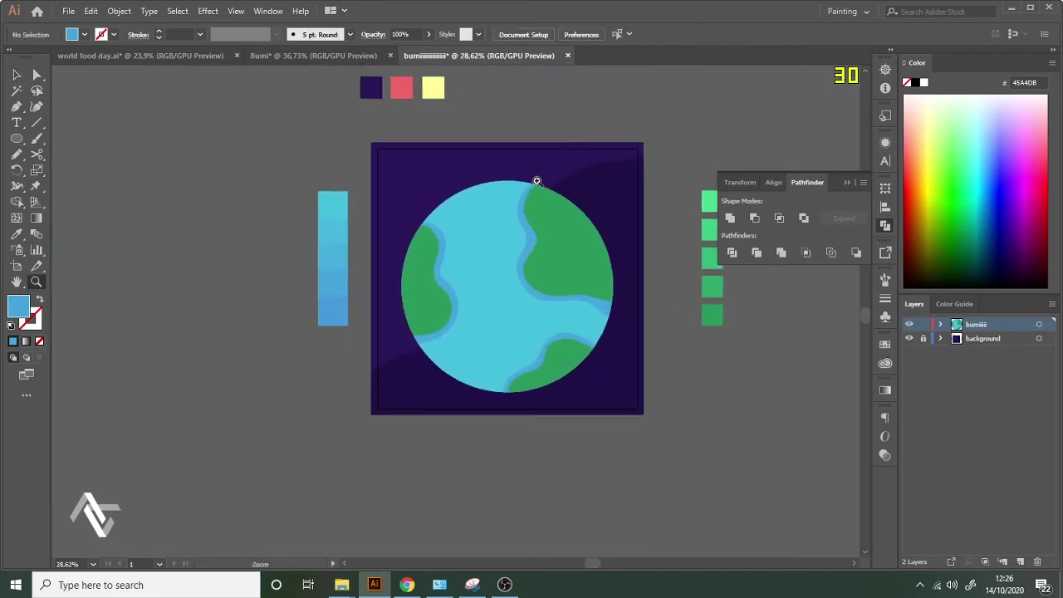
click(16, 156)
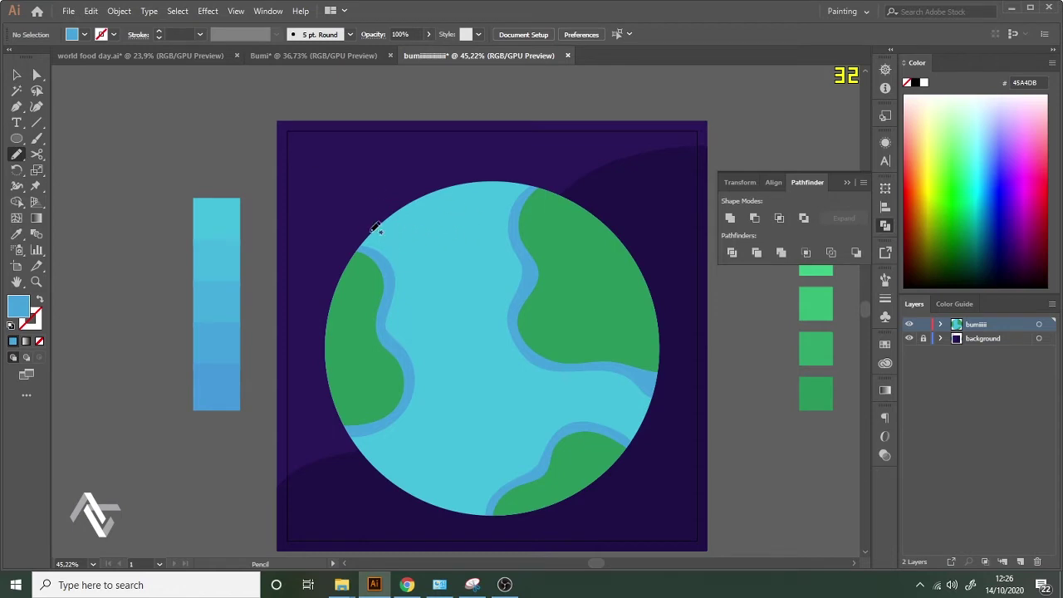
mouse_move(376, 229)
mouse_down()
mouse_move(404, 240)
mouse_move(415, 292)
mouse_move(407, 324)
mouse_move(437, 382)
mouse_up()
mouse_move(392, 446)
mouse_down()
mouse_move(382, 496)
mouse_move(341, 482)
mouse_move(296, 393)
mouse_move(295, 317)
mouse_move(317, 250)
mouse_move(370, 221)
mouse_up()
key(i)
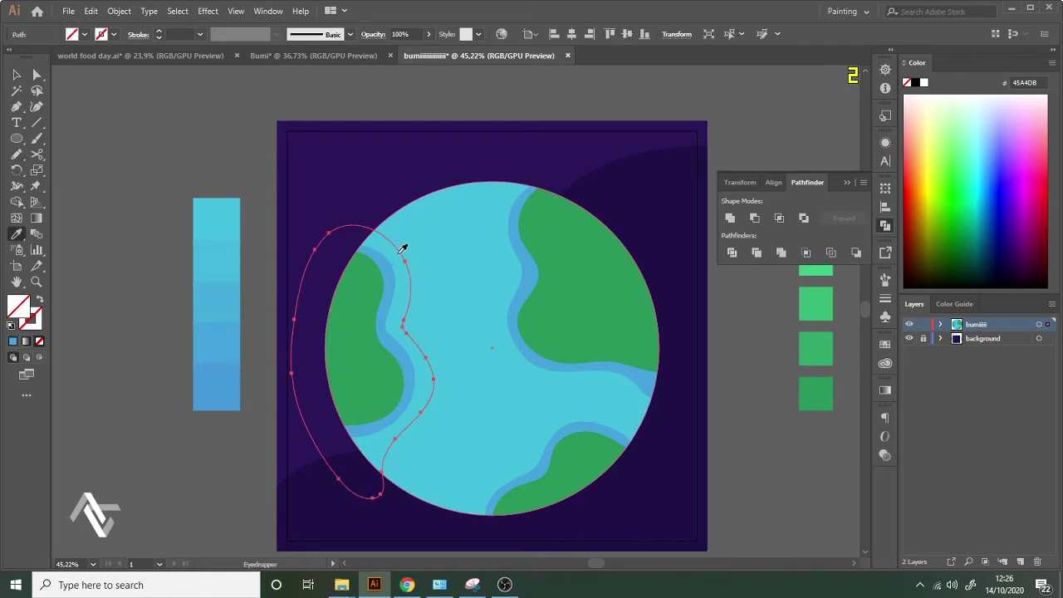
click(232, 288)
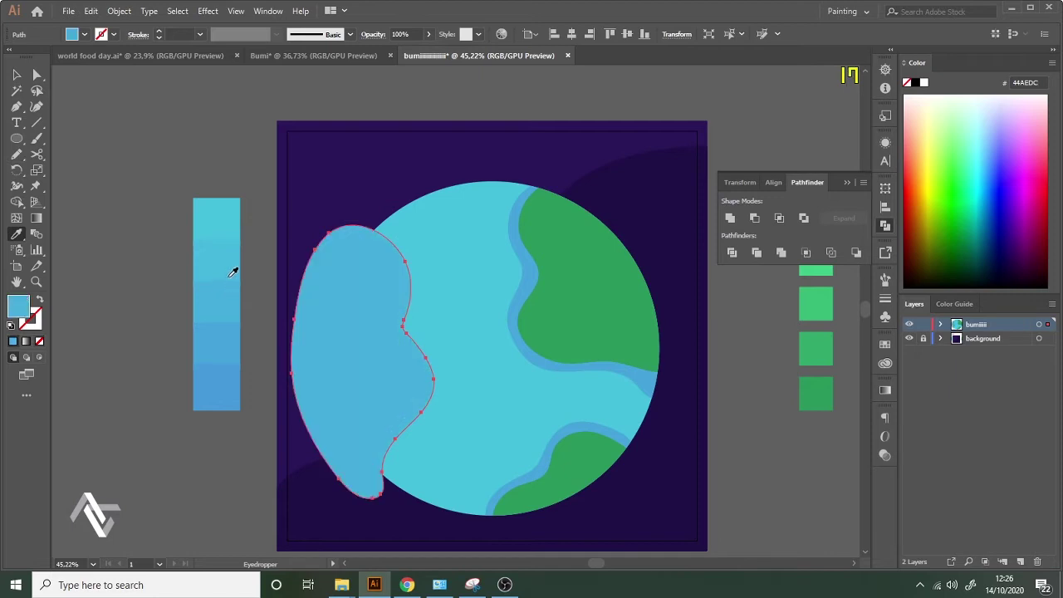
click(224, 280)
click(200, 248)
click(17, 75)
click(385, 141)
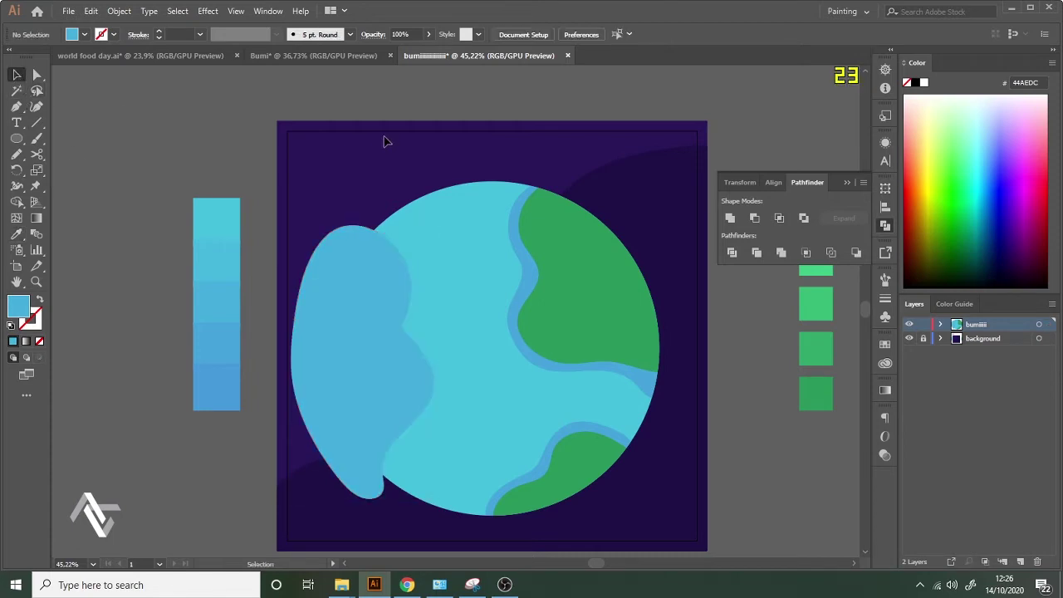
Draw one large wavy Pencil shape enclosing both right-hand landmasses, extending past the globe's edge, and fill it with 44AEDC.
click(18, 156)
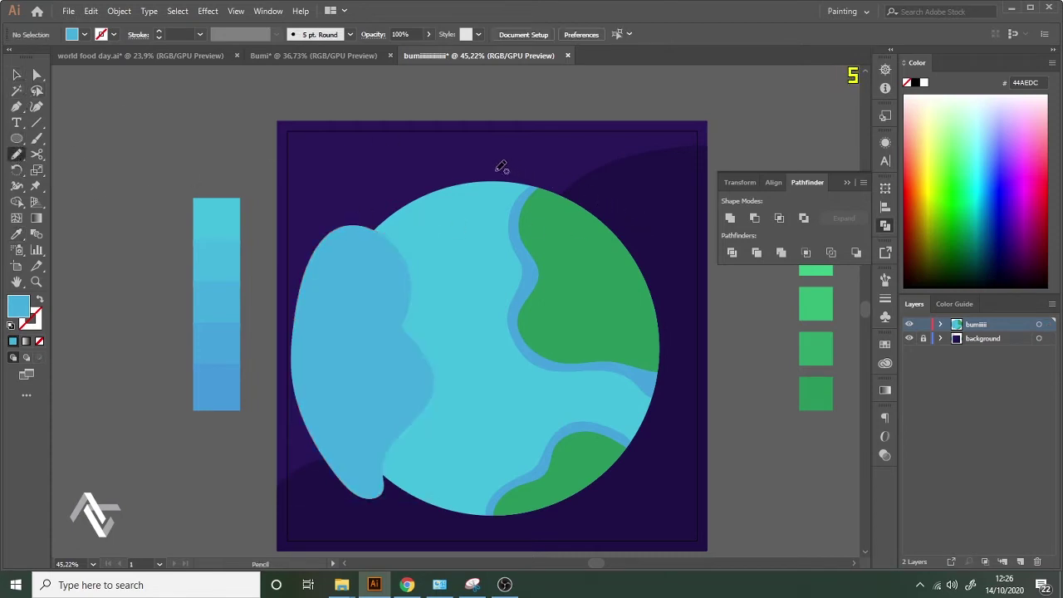
mouse_move(499, 170)
mouse_down()
mouse_move(488, 237)
mouse_move(494, 310)
mouse_up()
key(ctrl+z)
mouse_move(500, 171)
mouse_down()
mouse_move(488, 221)
mouse_move(500, 284)
mouse_up()
mouse_move(498, 334)
mouse_down()
mouse_move(527, 366)
mouse_move(607, 399)
mouse_move(579, 408)
mouse_up()
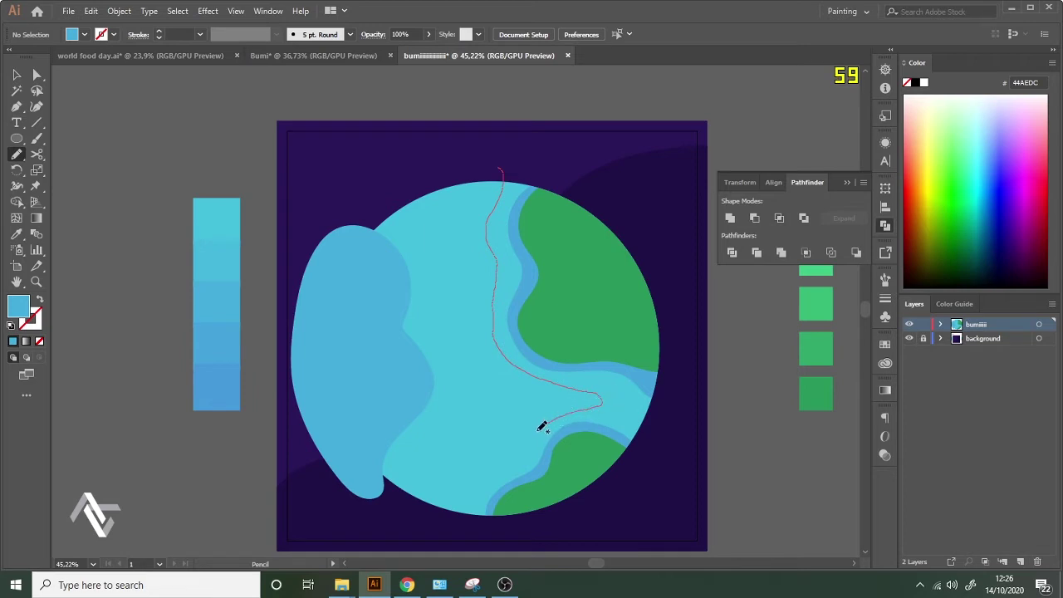
drag(521, 460, 476, 479)
mouse_move(505, 535)
mouse_down()
mouse_move(579, 522)
mouse_move(680, 460)
mouse_move(696, 380)
mouse_move(652, 260)
mouse_move(570, 183)
mouse_move(513, 173)
mouse_up()
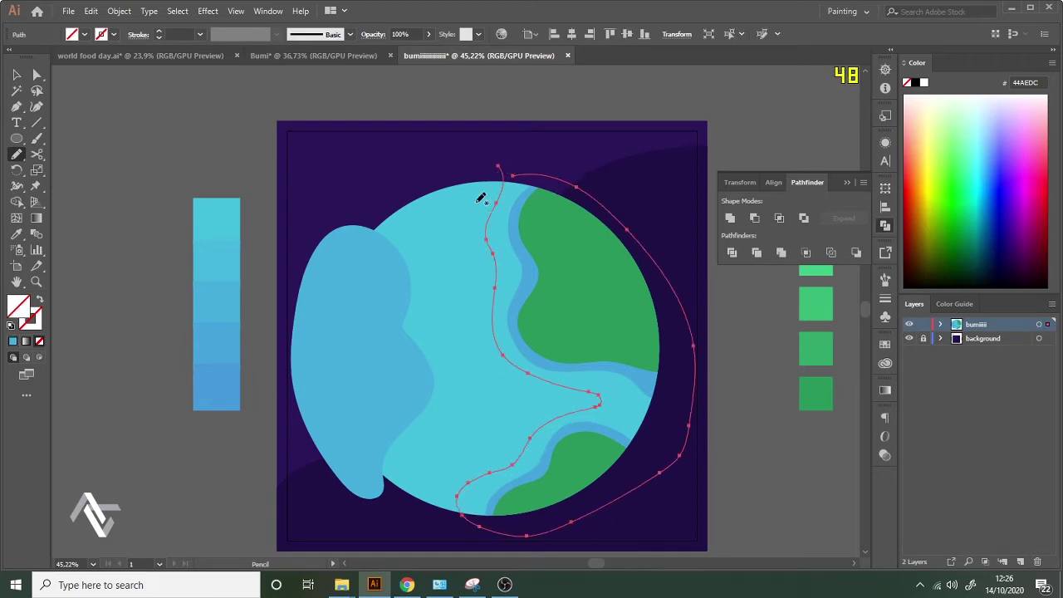
key(i)
click(385, 269)
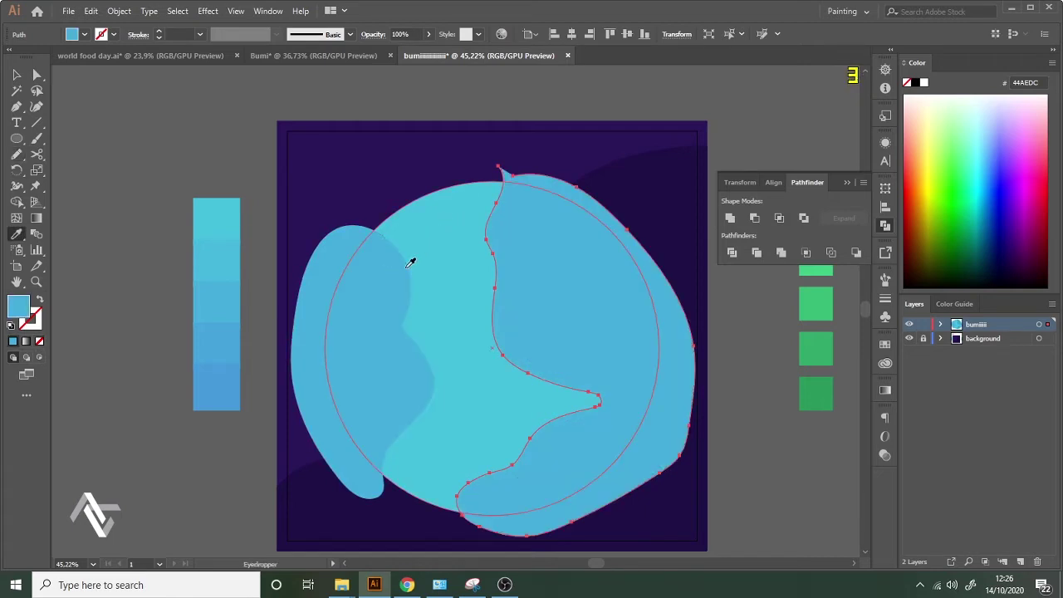
Combine the left and right 44AEDC water shapes into one compound path.
key(v)
shift+click(383, 288)
key(ctrl+8)
Trim the 44AEDC water shapes to the globe by intersecting their compound path with a copy of the circle.
key(a)
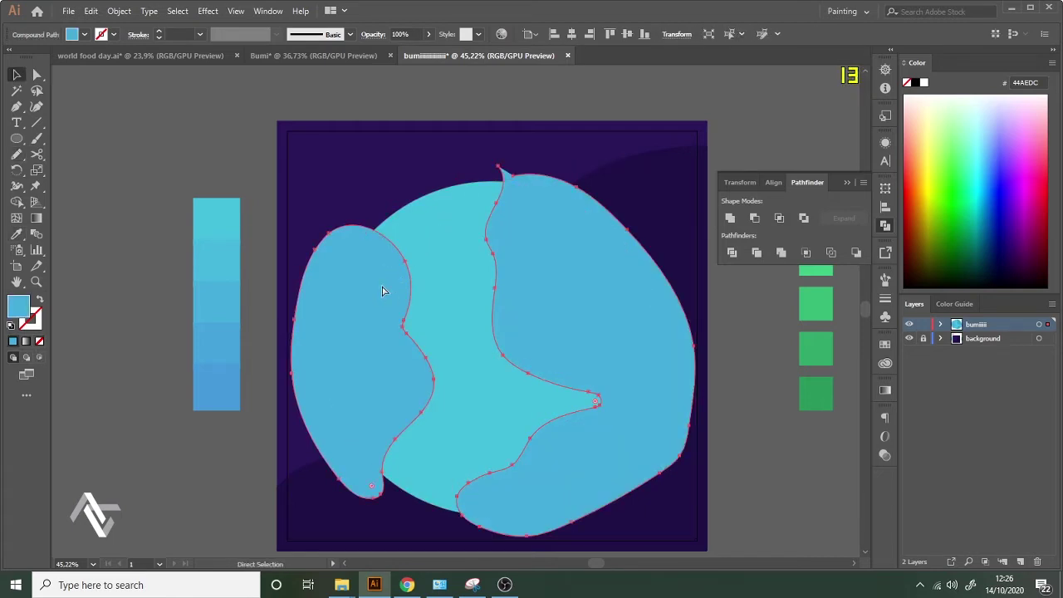
click(447, 278)
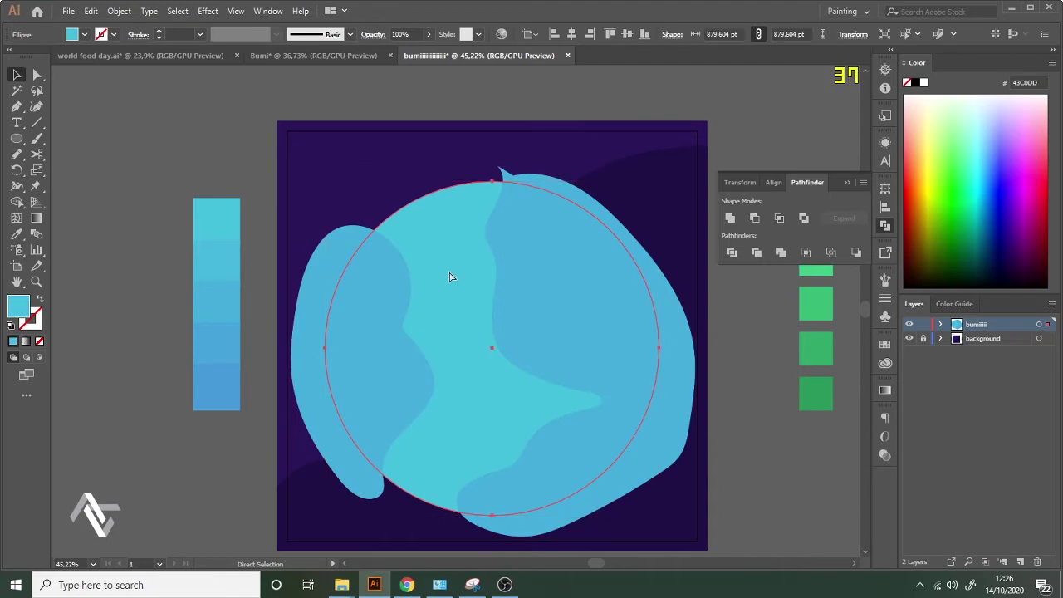
key(ctrl+shift+])
key(ctrl+shift+[)
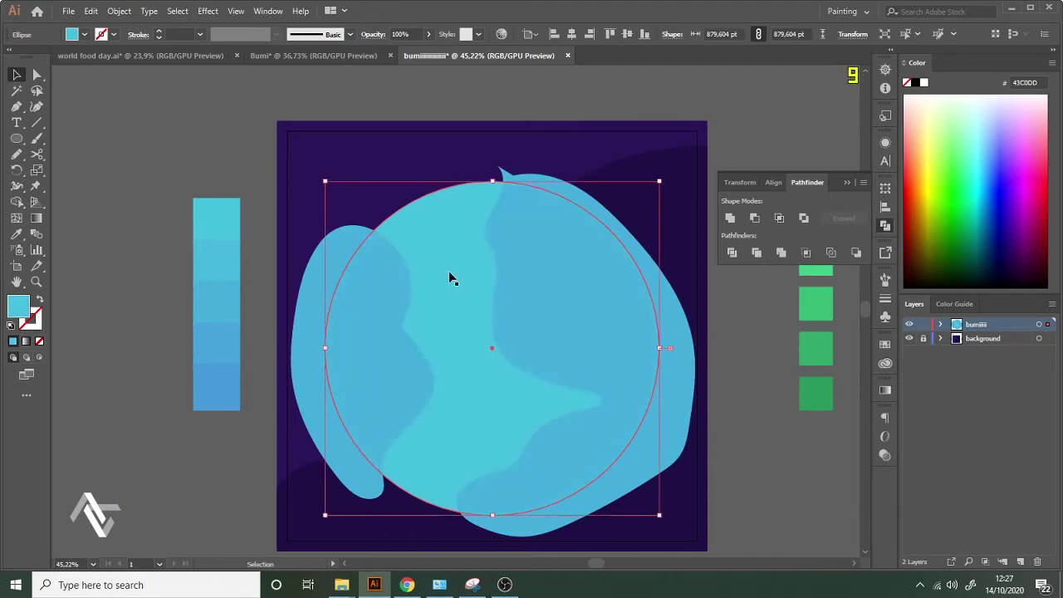
shift+click(585, 273)
key(ctrl+7)
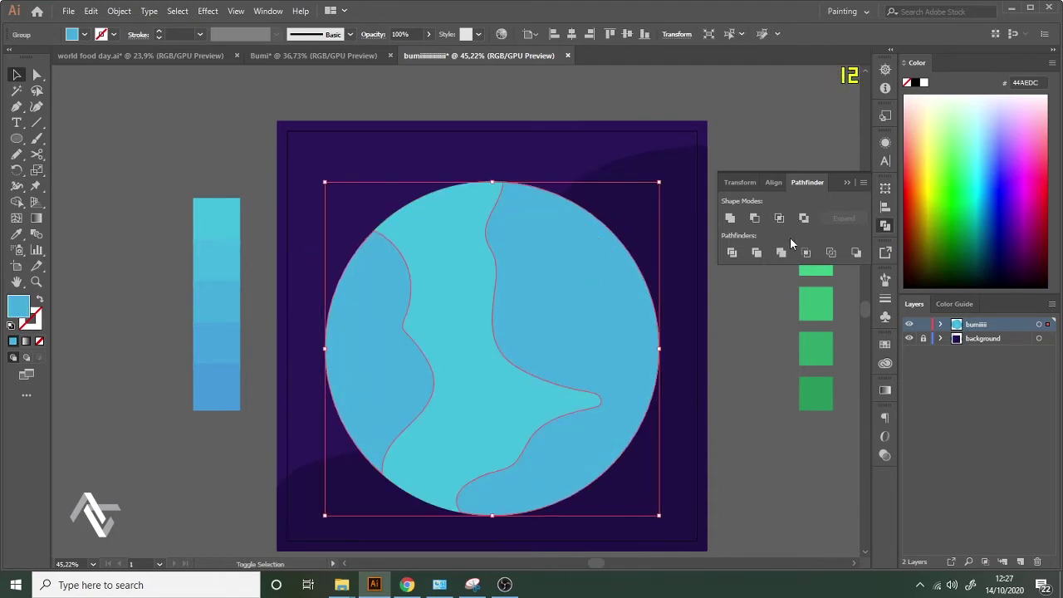
key(a)
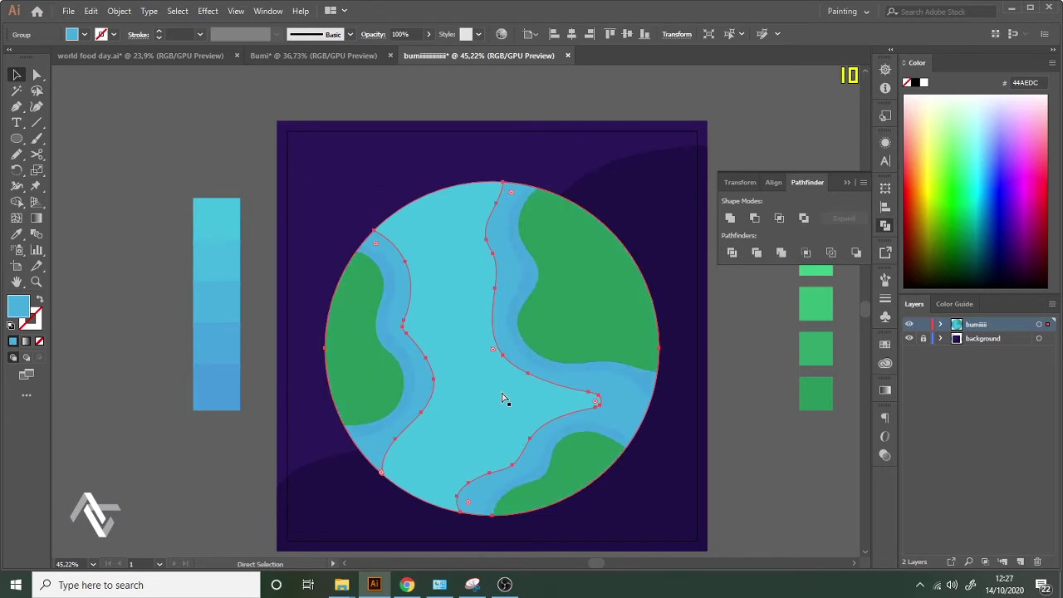
key(v)
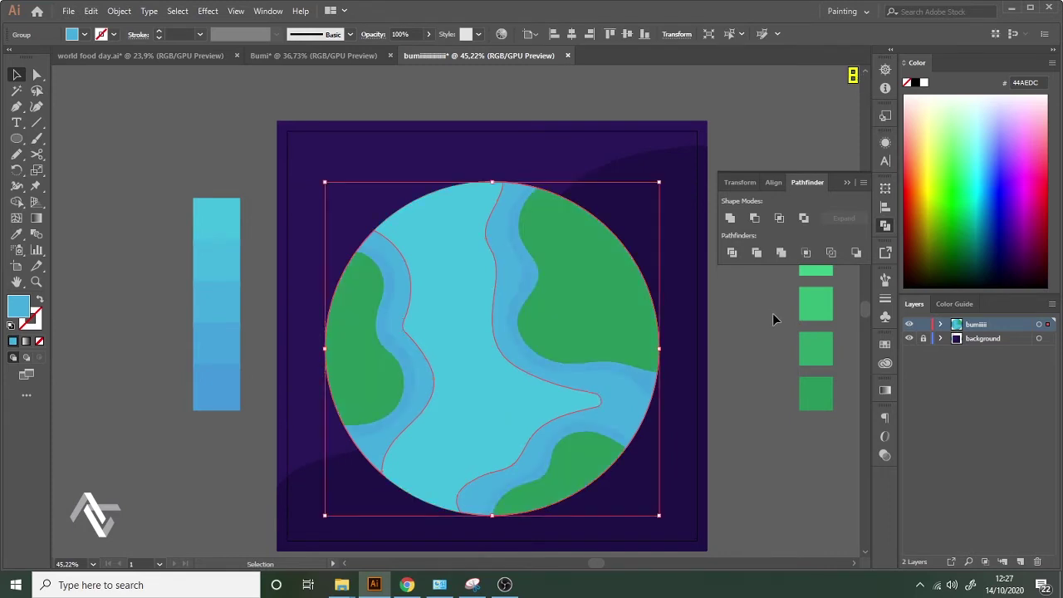
click(746, 328)
key(z)
scroll(715, 330, down, 3)
scroll(637, 252, up, 3)
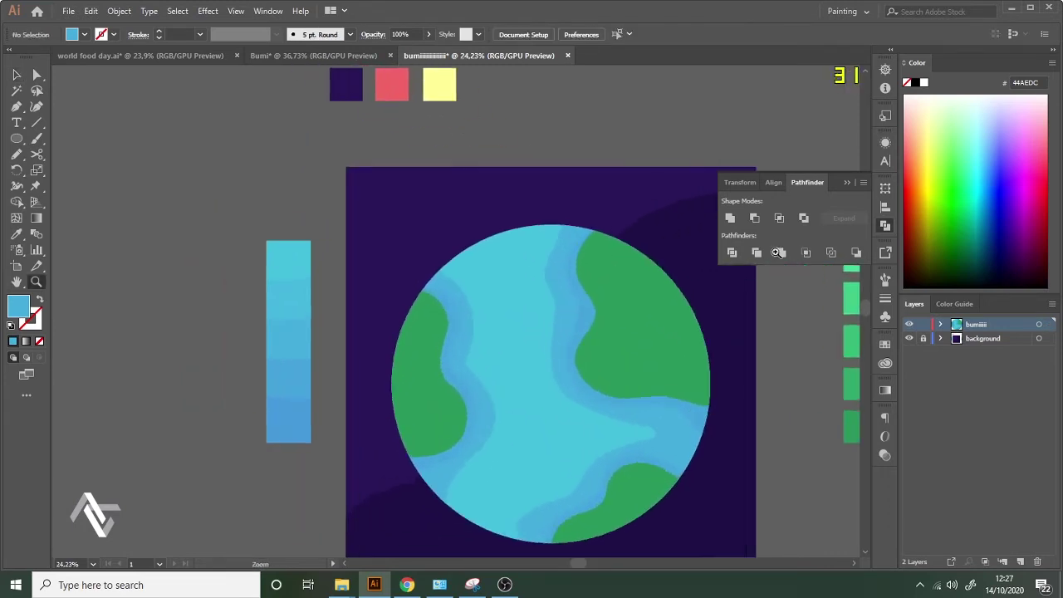
drag(574, 340, 612, 325)
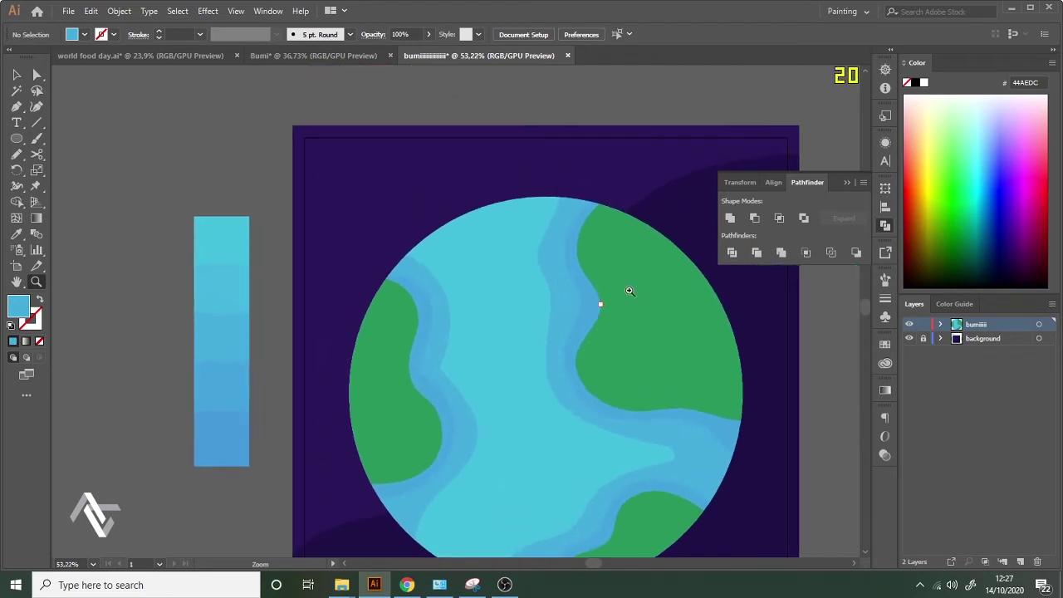
key(ctrl+z)
Send the trimmed 44AEDC water shapes backward, behind the green landmasses and their narrower blue border.
key(v)
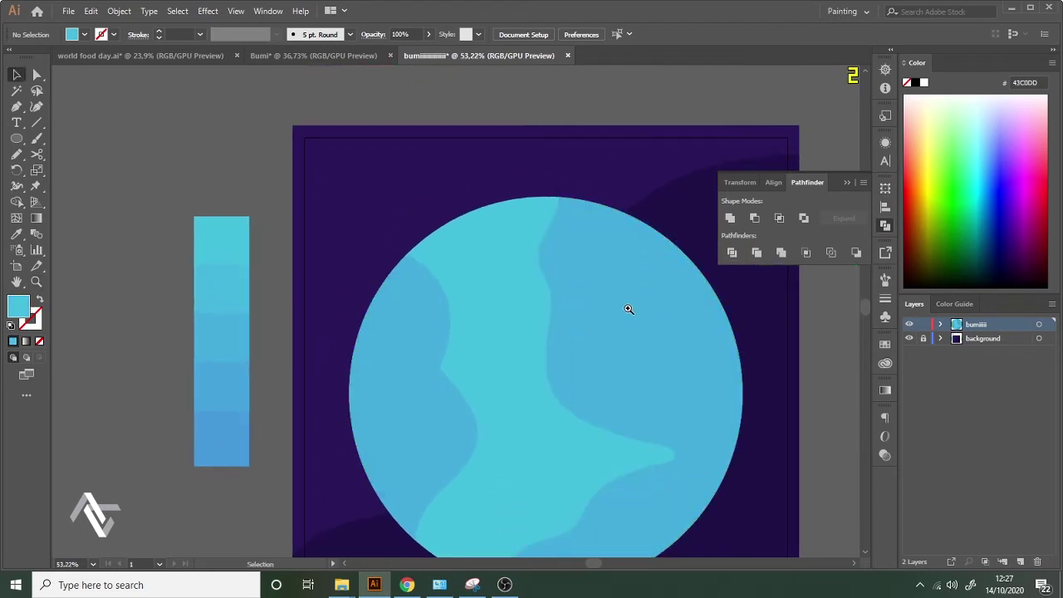
click(621, 316)
key(a)
click(626, 310)
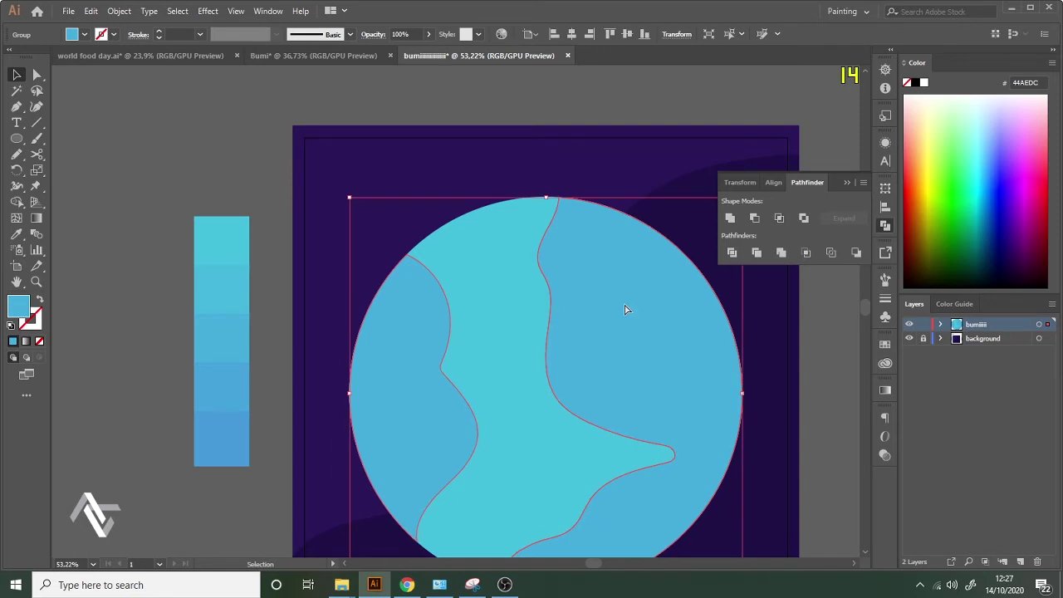
key(ctrl+f)
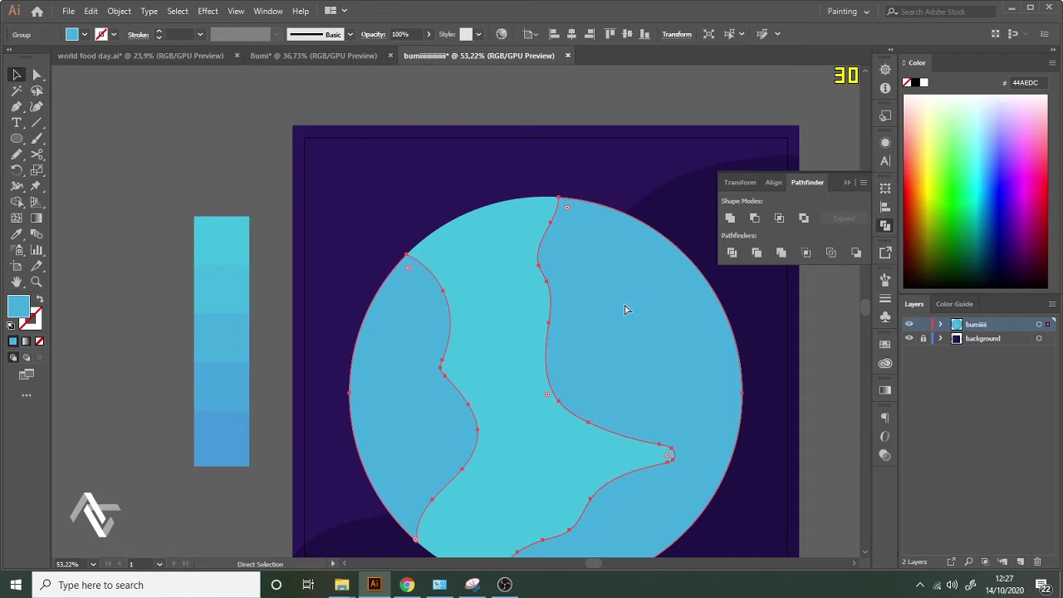
key(ctrl+[)
key(v)
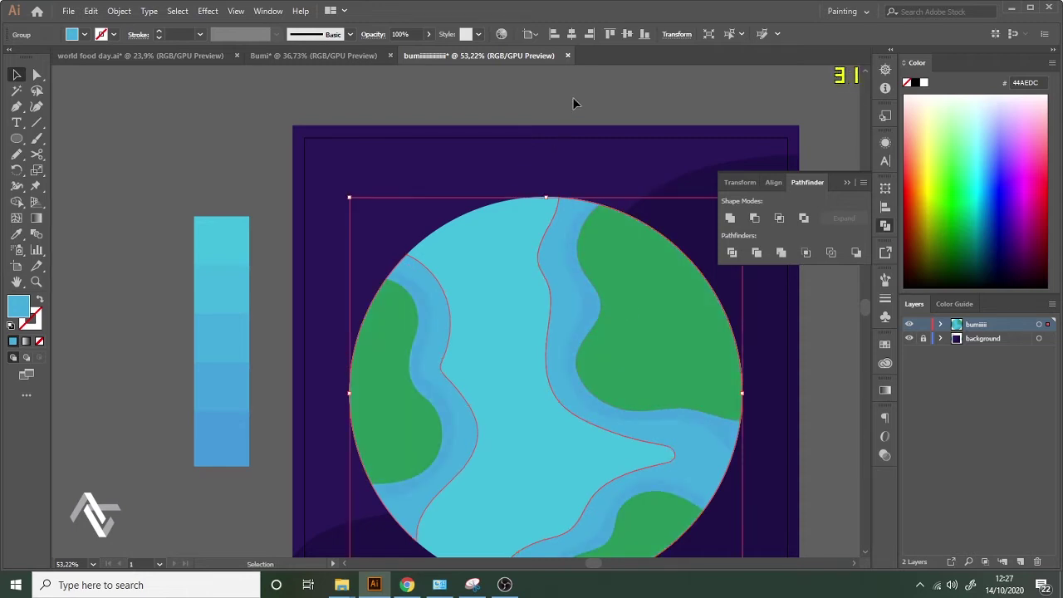
right_click(555, 270)
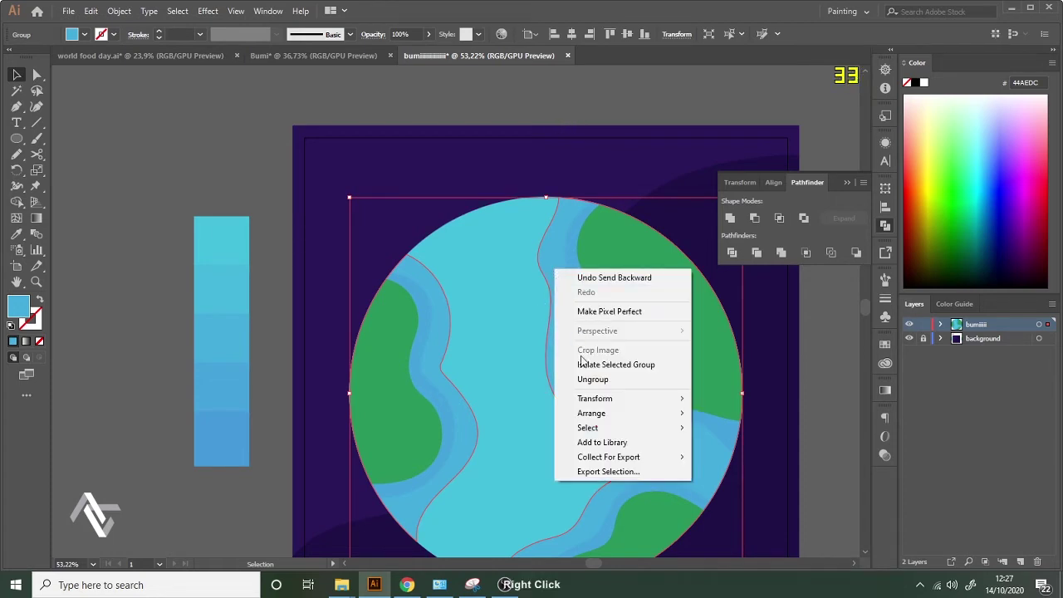
mouse_move(606, 416)
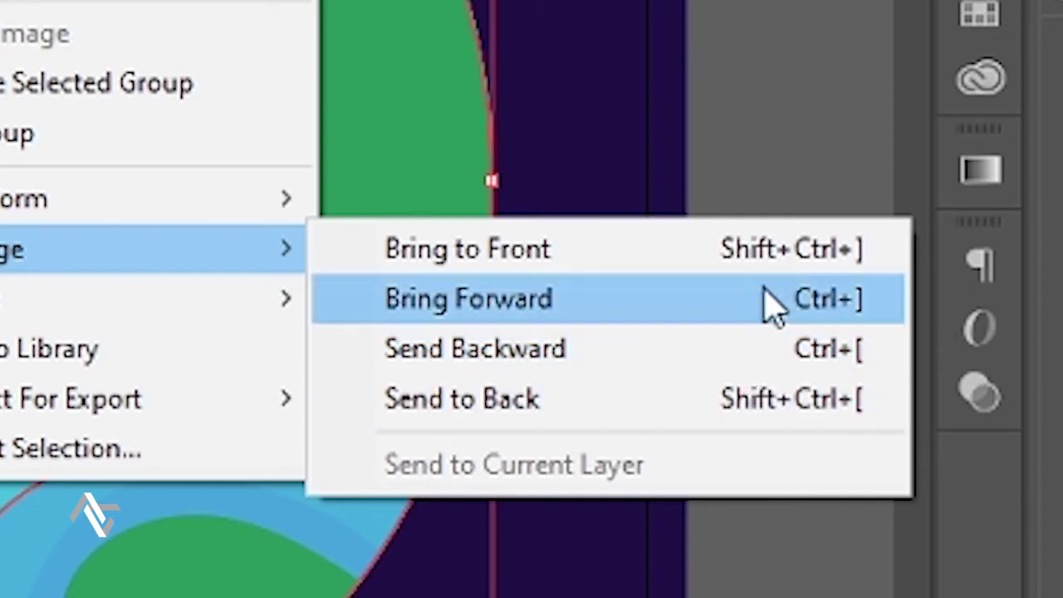
click(763, 299)
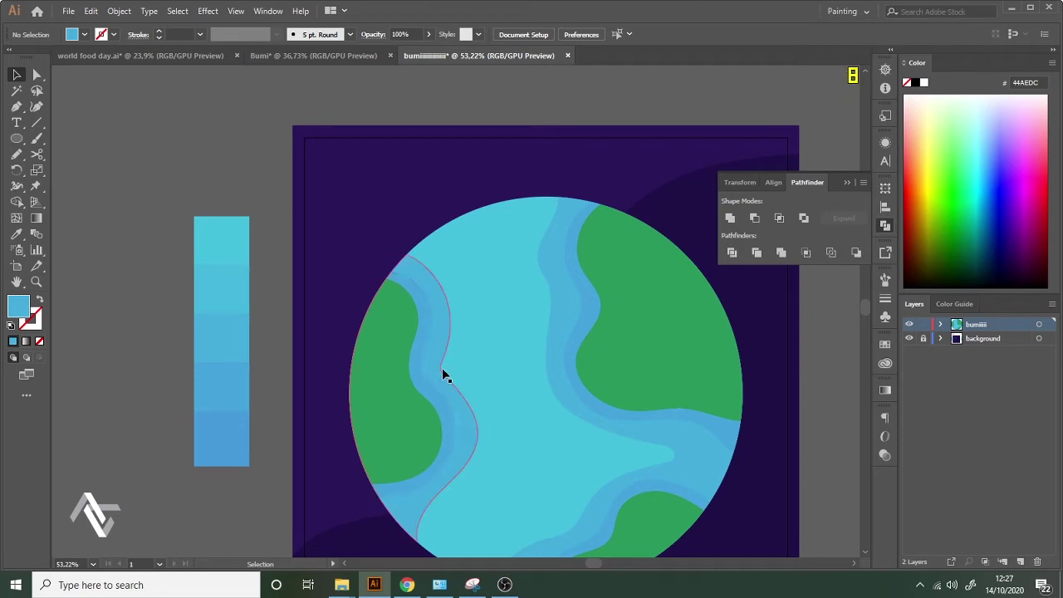
Recolour the outer water shapes with the second-lightest blue swatch, 44B7DD, and deselect them.
click(568, 317)
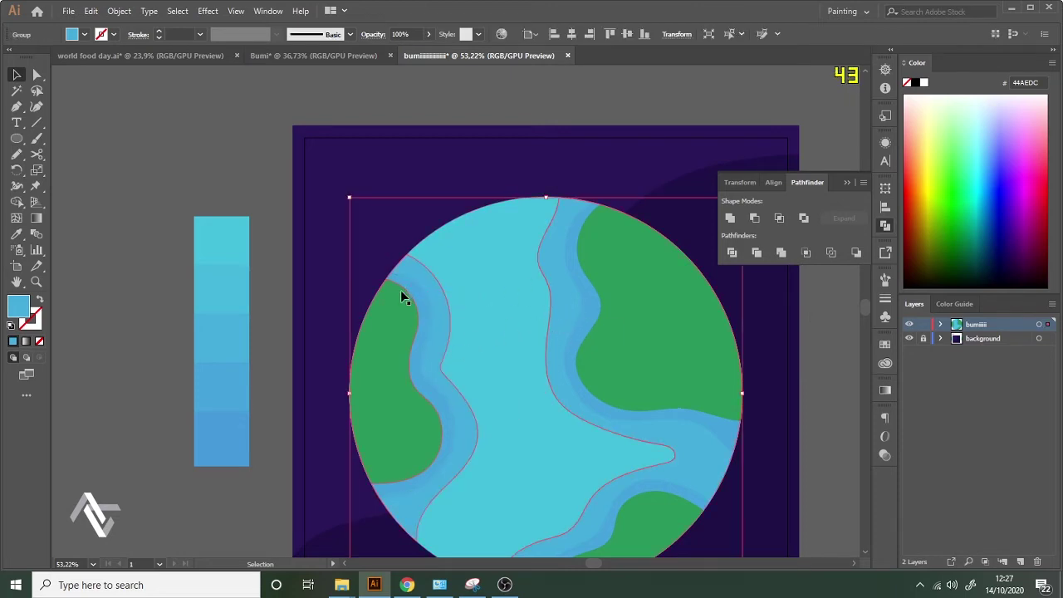
key(i)
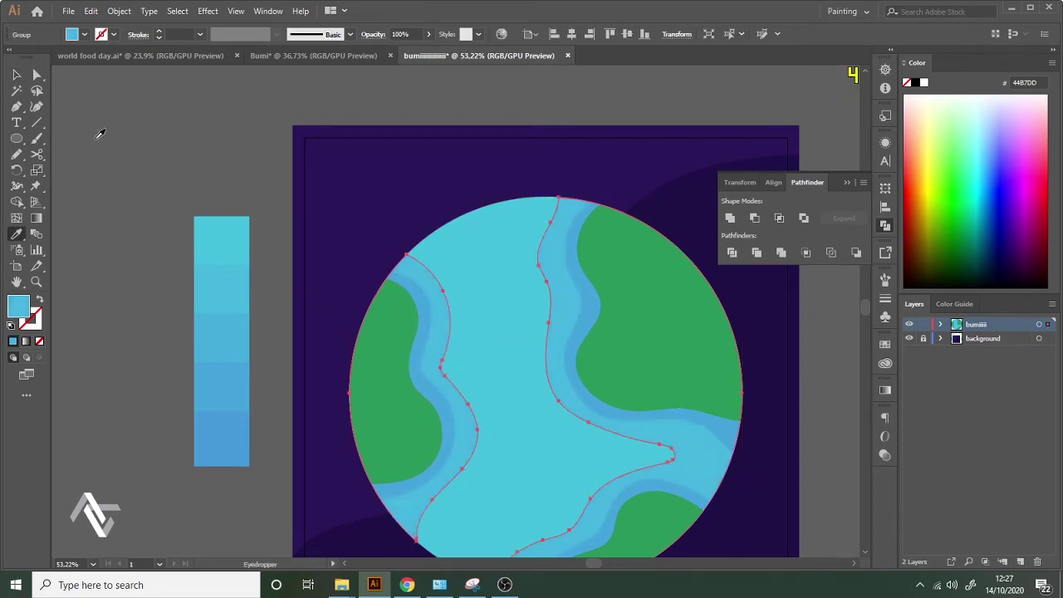
click(16, 75)
click(112, 122)
key(z)
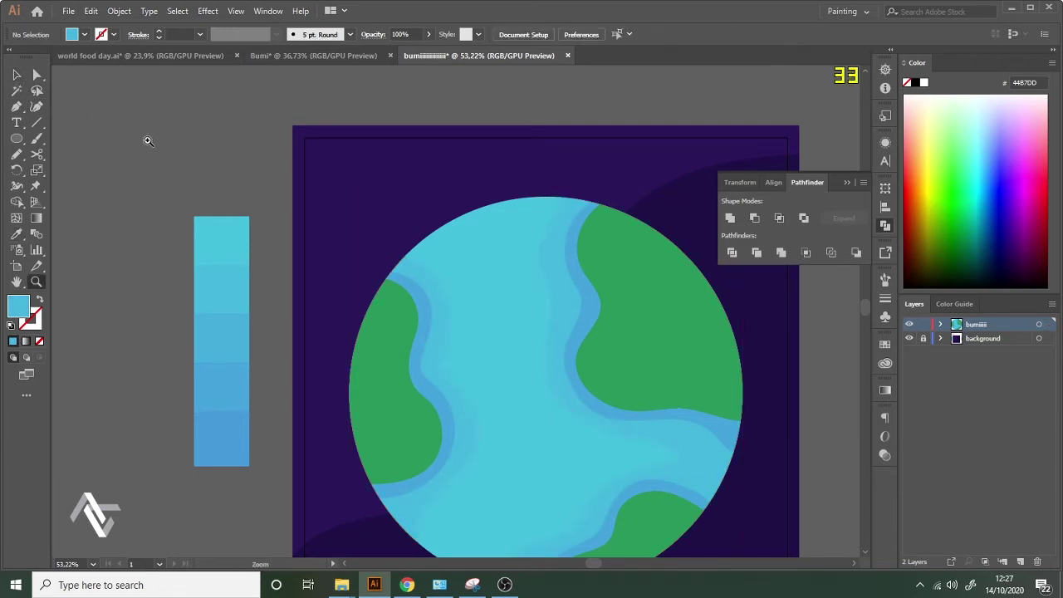
drag(147, 141, 123, 184)
drag(392, 238, 503, 216)
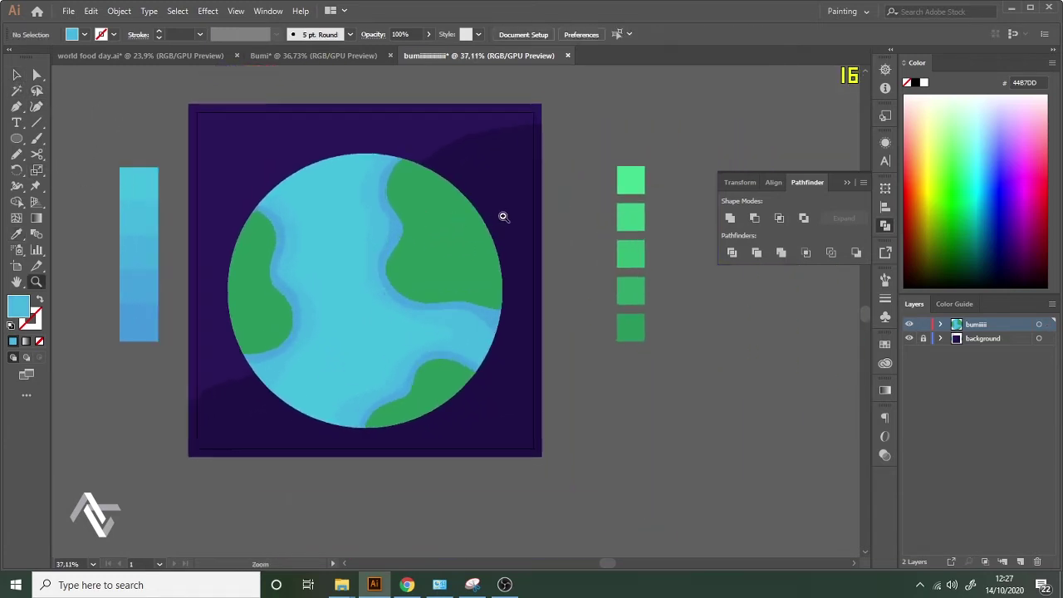
drag(295, 240, 445, 313)
key(space)
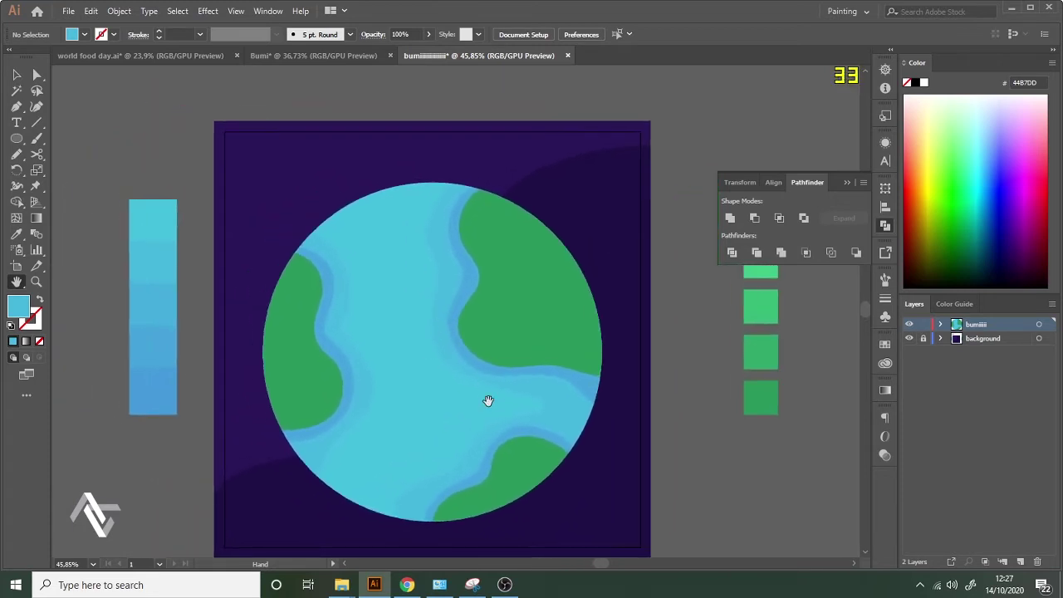
key(a)
click(529, 457)
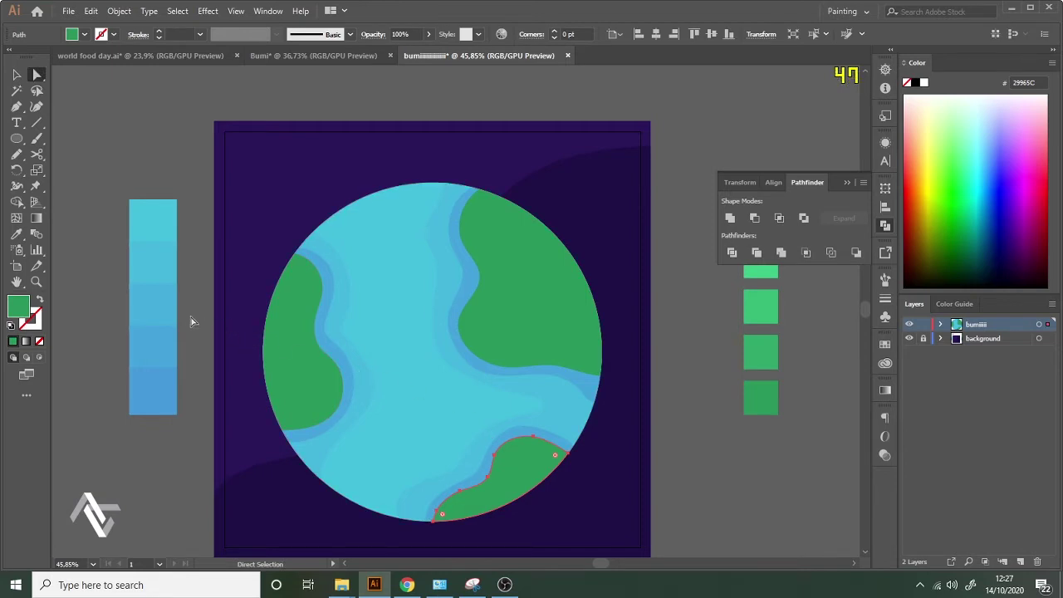
key(i)
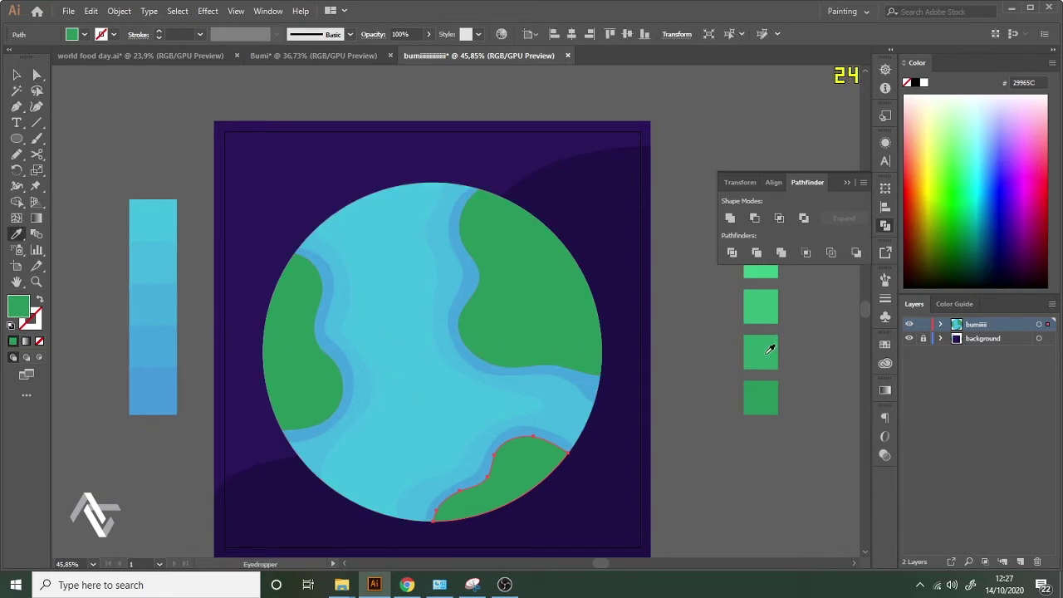
click(770, 350)
key(ctrl+z)
Fill the left landmass with the second-darkest green swatch, 30A76A, and deselect it.
key(a)
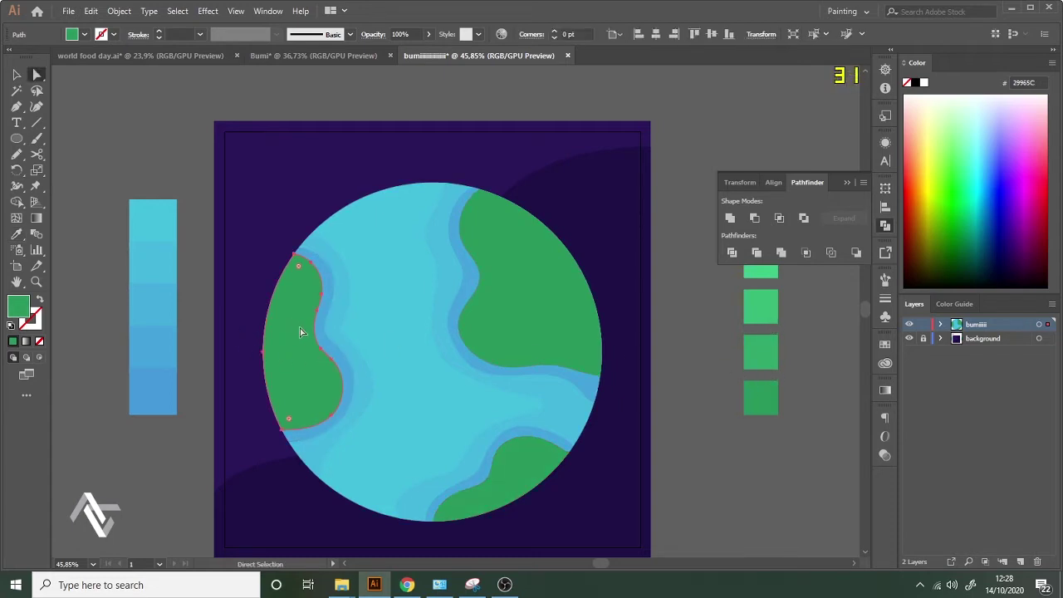
key(i)
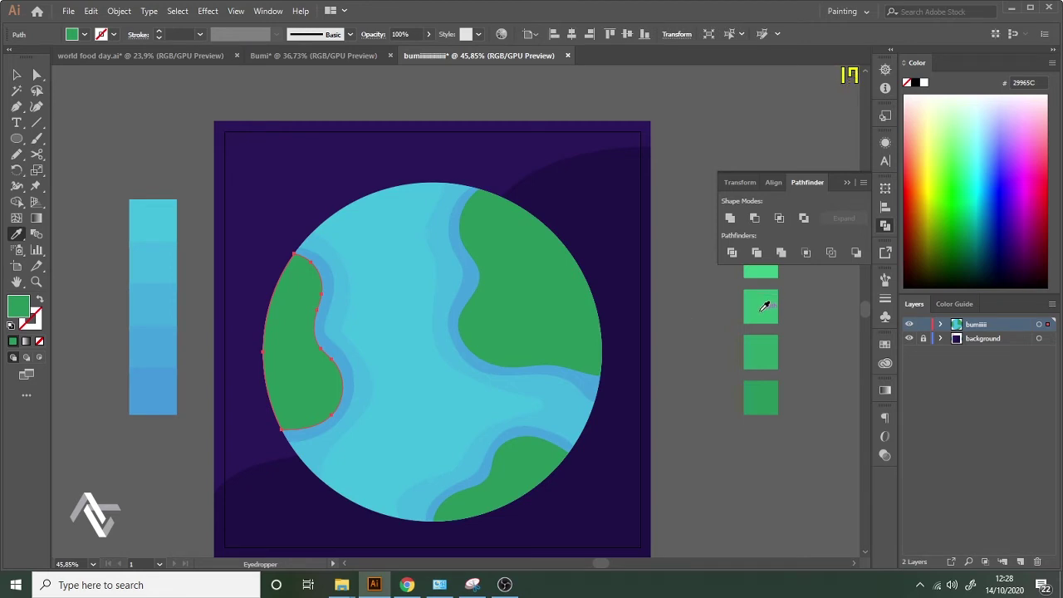
click(761, 310)
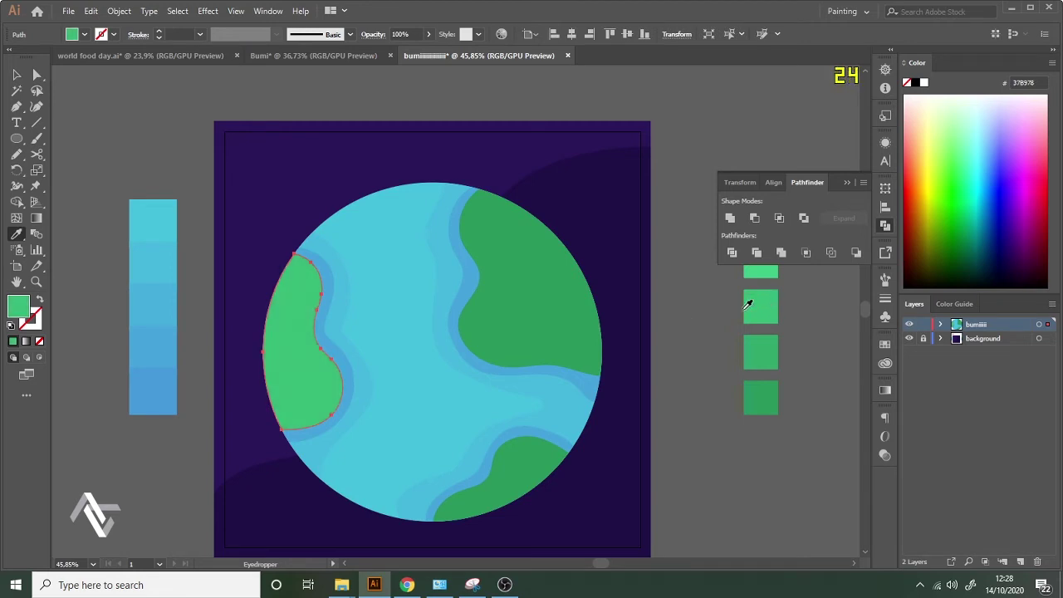
click(771, 344)
key(h)
drag(643, 342, 553, 373)
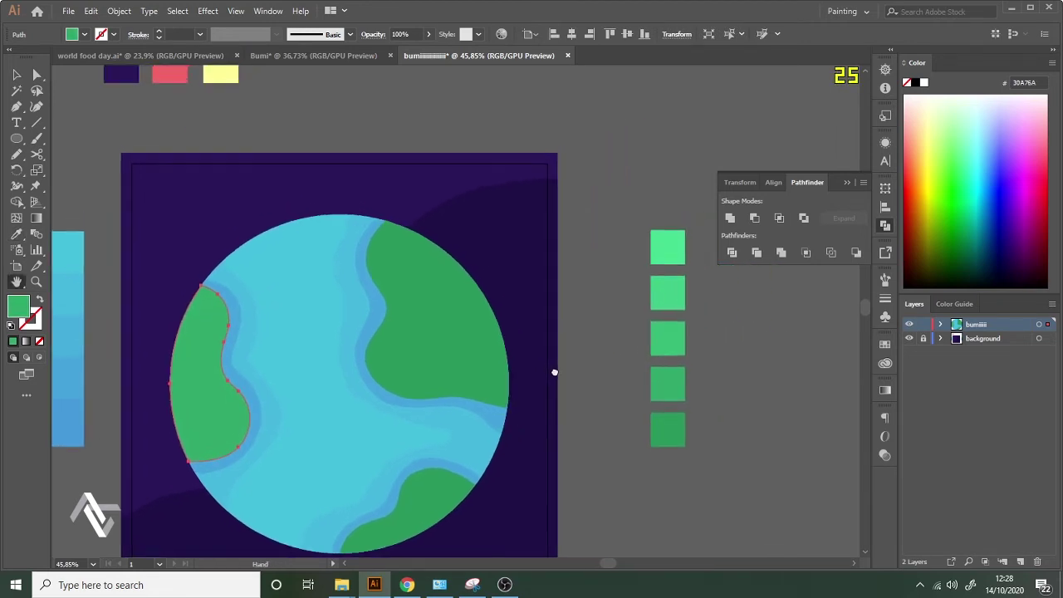
key(v)
click(606, 353)
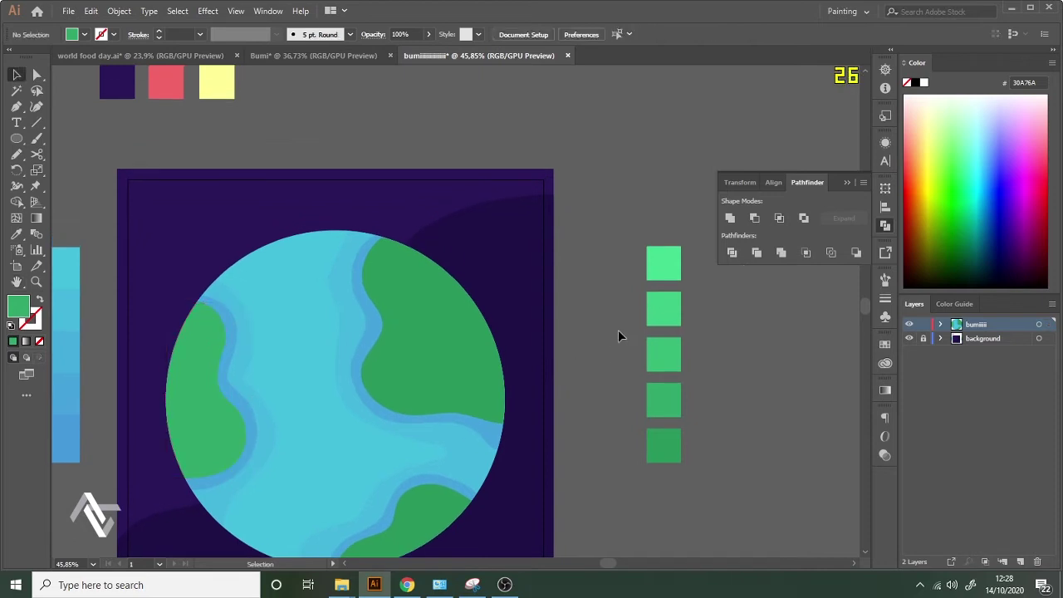
Draw a closed wavy Pencil shape inside the upper-right landmass, following its inner outline and extending past the globe's edge.
key(z)
alt+click(595, 348)
click(538, 336)
click(585, 311)
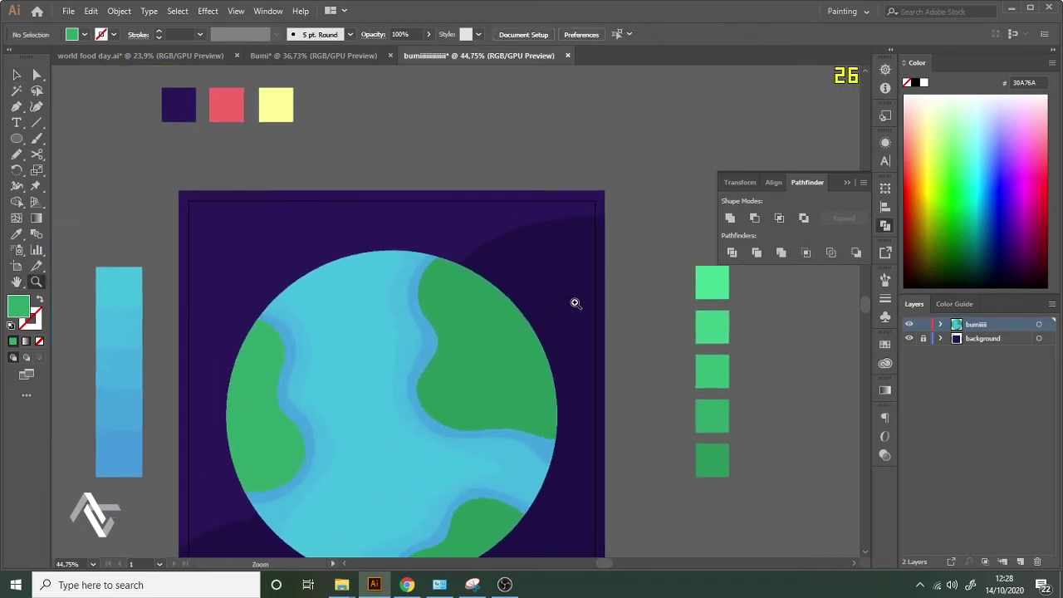
click(575, 304)
drag(595, 299, 607, 306)
key(h)
drag(563, 338, 487, 326)
click(16, 155)
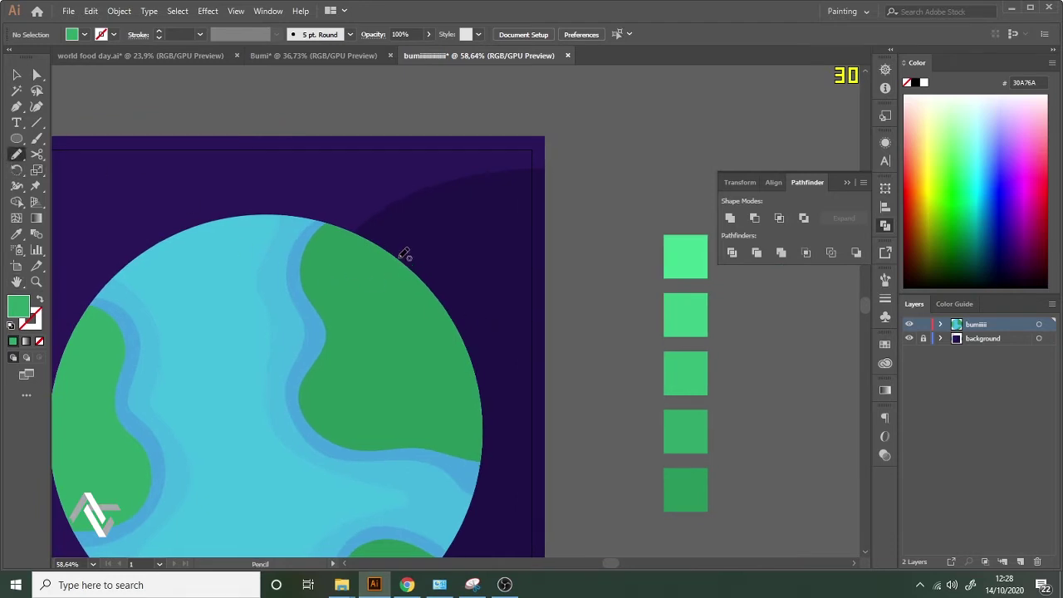
drag(363, 228, 340, 272)
mouse_move(366, 357)
mouse_down()
mouse_move(359, 406)
mouse_move(386, 419)
mouse_move(433, 387)
mouse_move(481, 377)
mouse_move(485, 337)
mouse_move(467, 265)
mouse_move(438, 234)
mouse_move(372, 221)
mouse_up()
Fill the new wavy shape on the upper-right landmass with the second-darkest green swatch, 30A76A.
key(z)
mouse_move(577, 328)
mouse_down()
mouse_move(541, 349)
mouse_move(616, 326)
mouse_up()
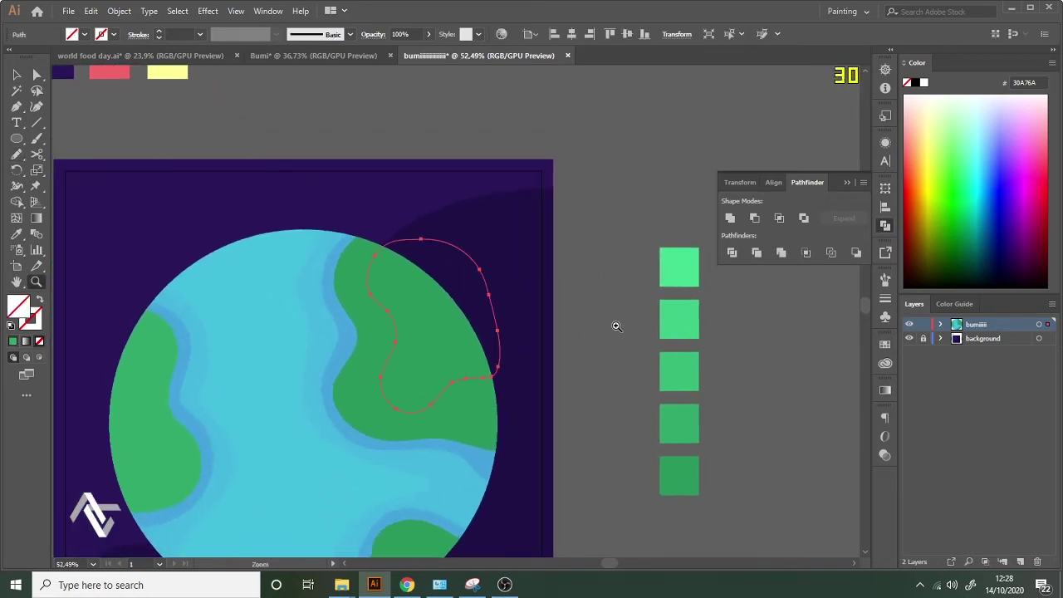
key(i)
click(687, 381)
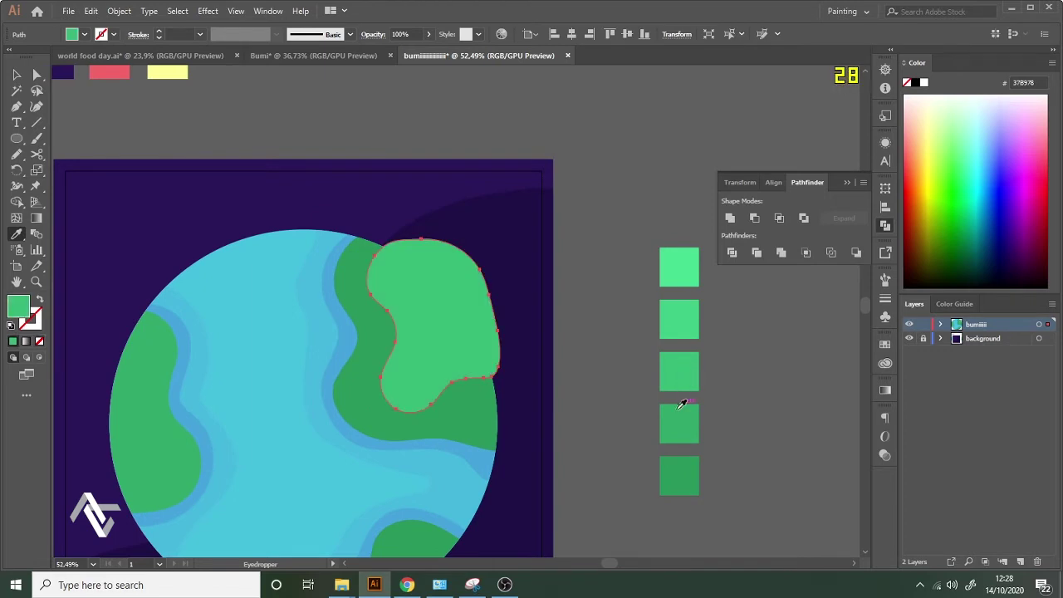
click(681, 412)
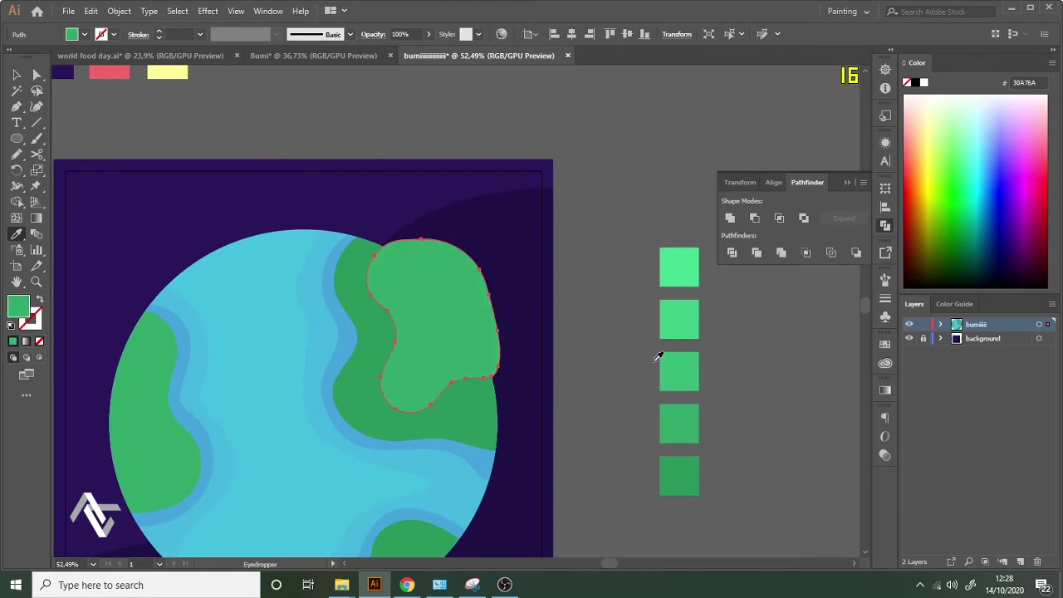
key(v)
click(589, 337)
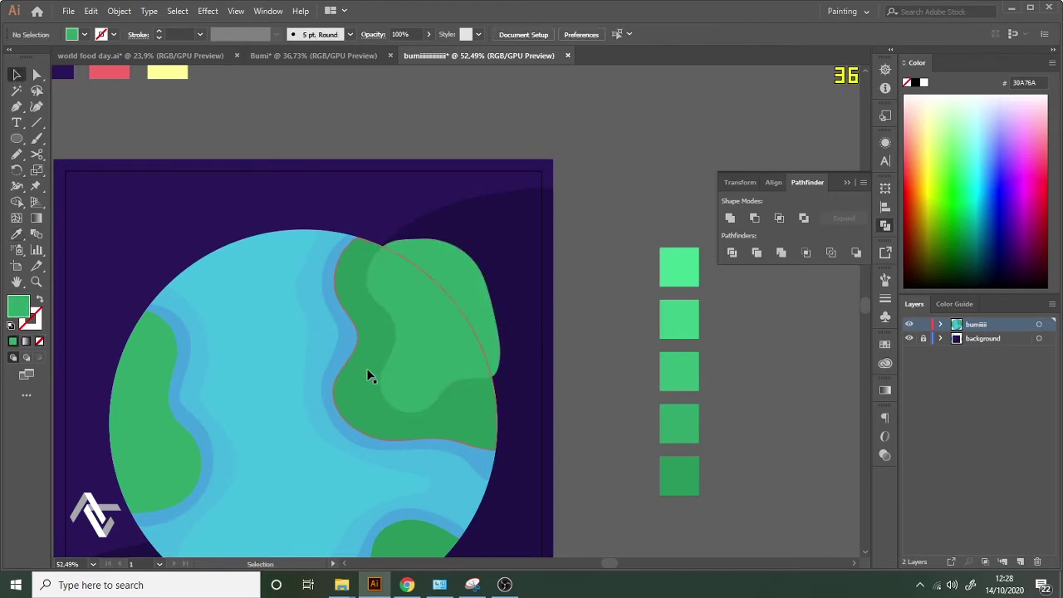
Trim the 30A76A shape to the upper-right landmass by intersecting it with a copy of the landmass.
click(368, 374)
click(589, 340)
key(a)
click(376, 369)
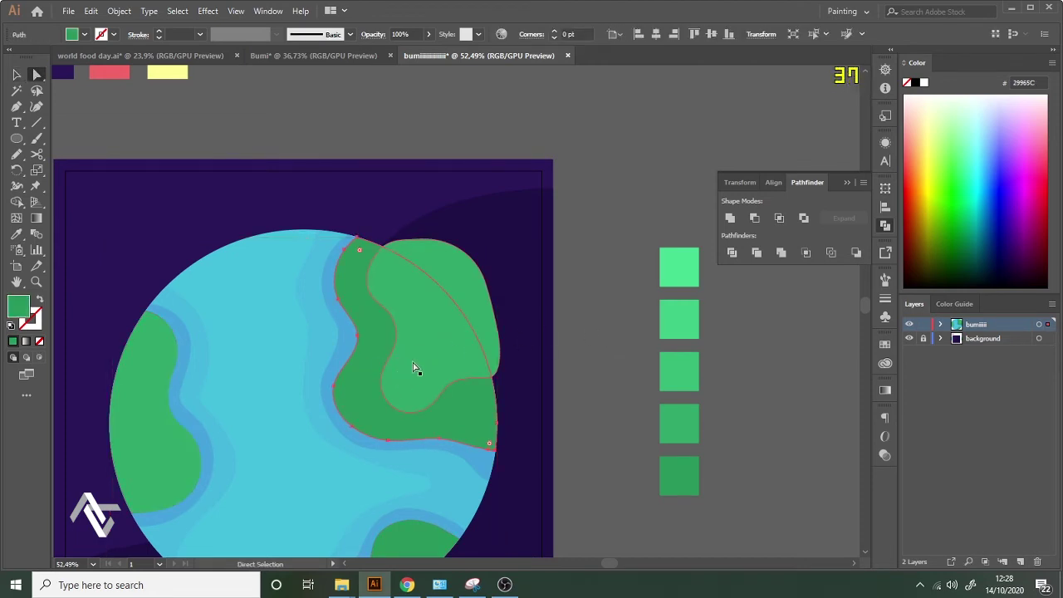
key(v)
key(ctrl+shift+])
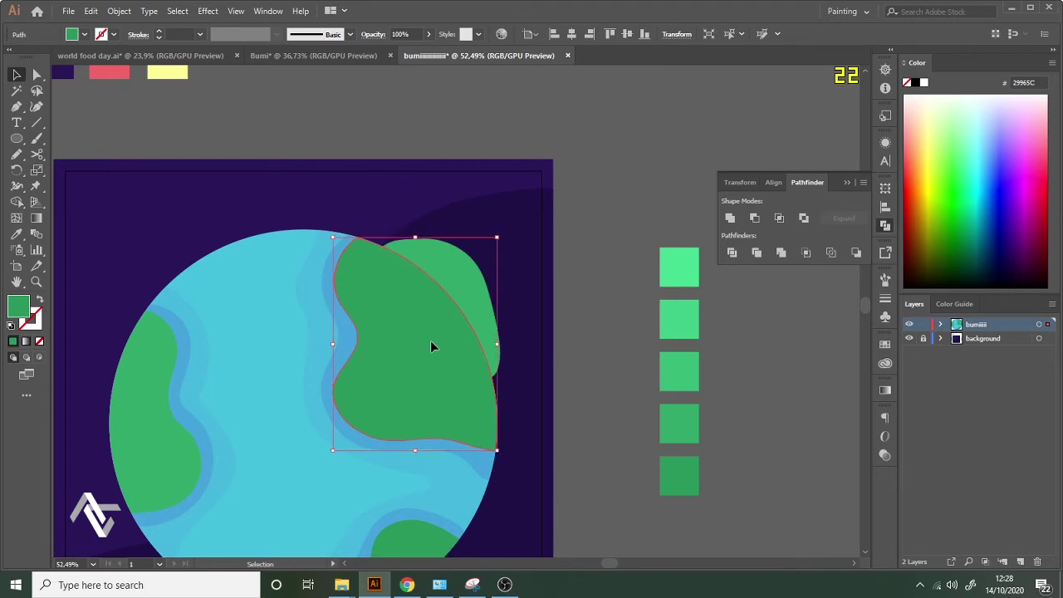
key(ctrl+z)
shift+click(447, 282)
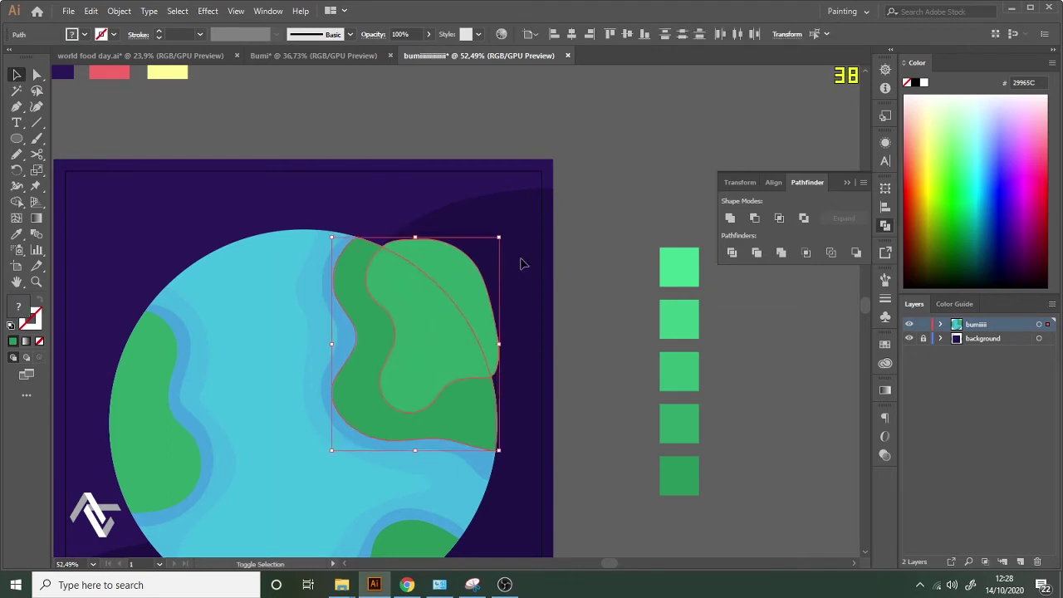
key(Right)
click(780, 220)
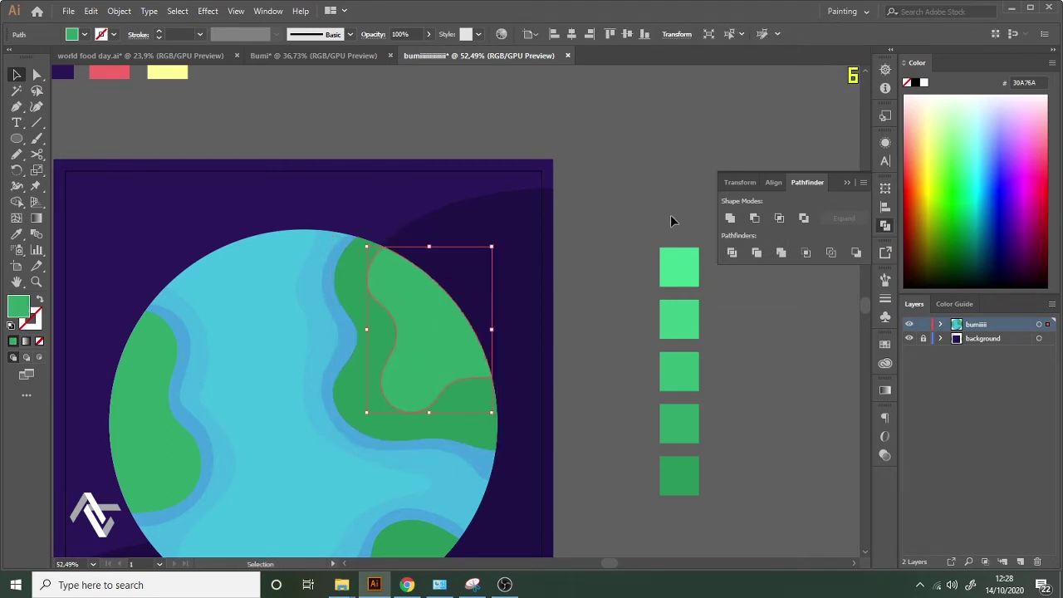
click(577, 254)
Draw a small closed, elongated Pencil shape inside the 30A76A area of the upper-right landmass, near the globe's edge.
key(z)
alt+click(520, 252)
click(602, 257)
click(601, 258)
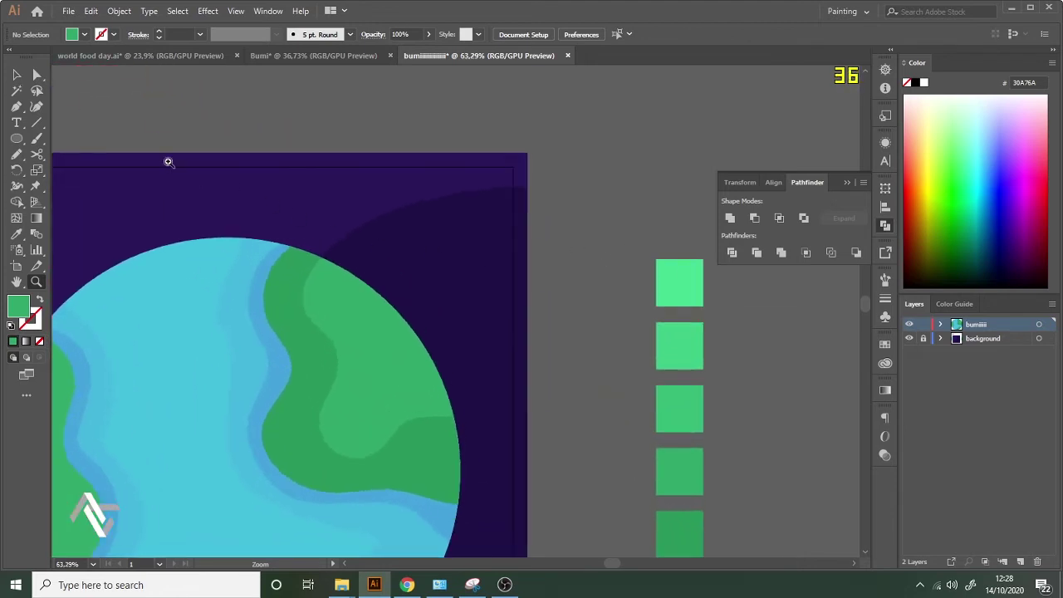
click(17, 155)
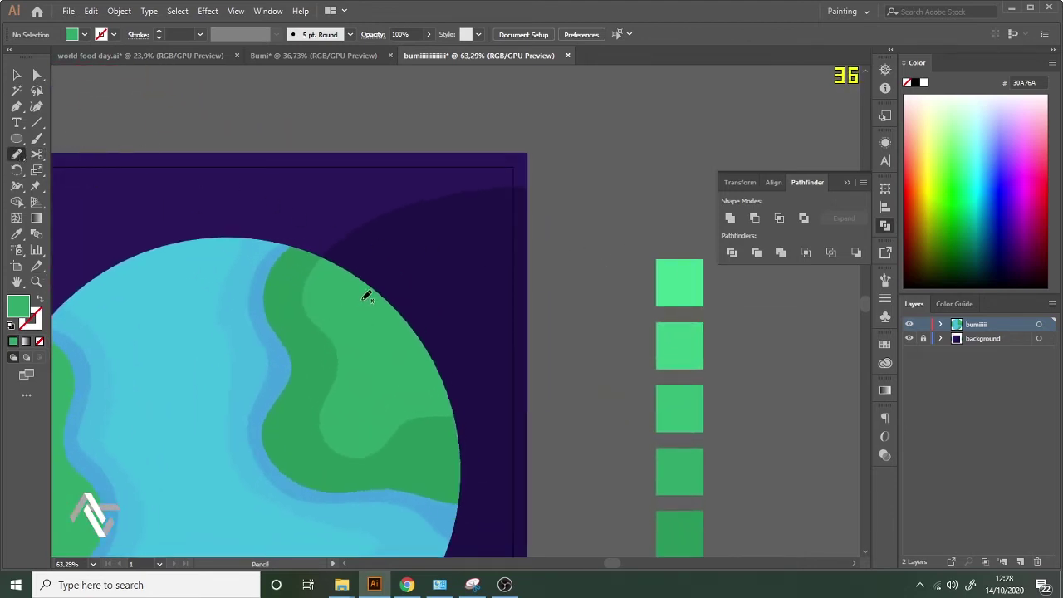
mouse_move(362, 301)
mouse_down()
mouse_move(365, 374)
mouse_move(400, 377)
mouse_move(406, 338)
mouse_up()
Fill the small elongated shape with the second-lightest green swatch, 3ECA85, and deselect it.
key(z)
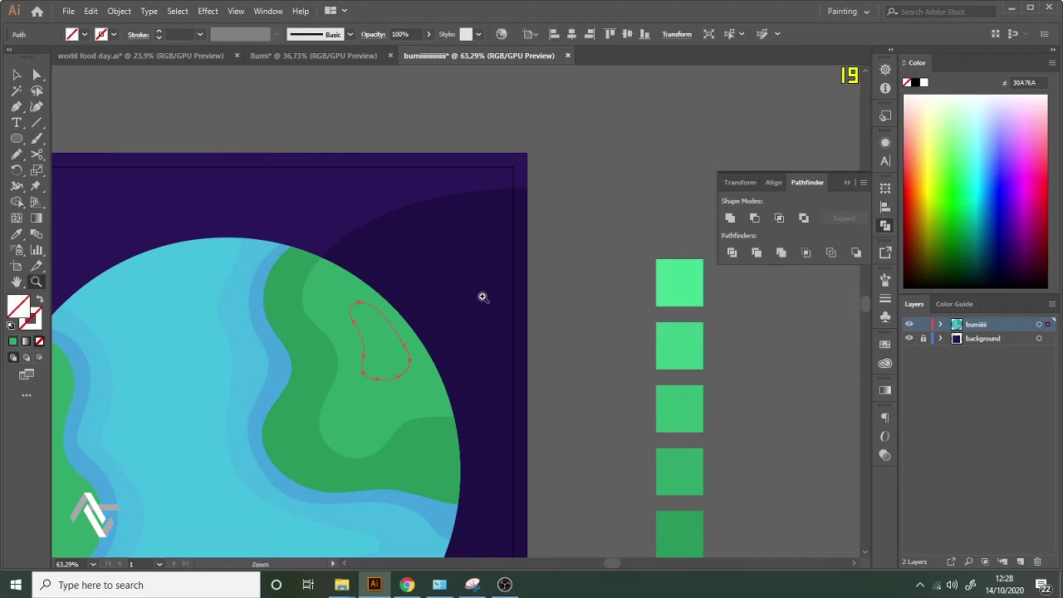
drag(485, 315, 402, 351)
drag(474, 348, 529, 341)
key(i)
click(675, 326)
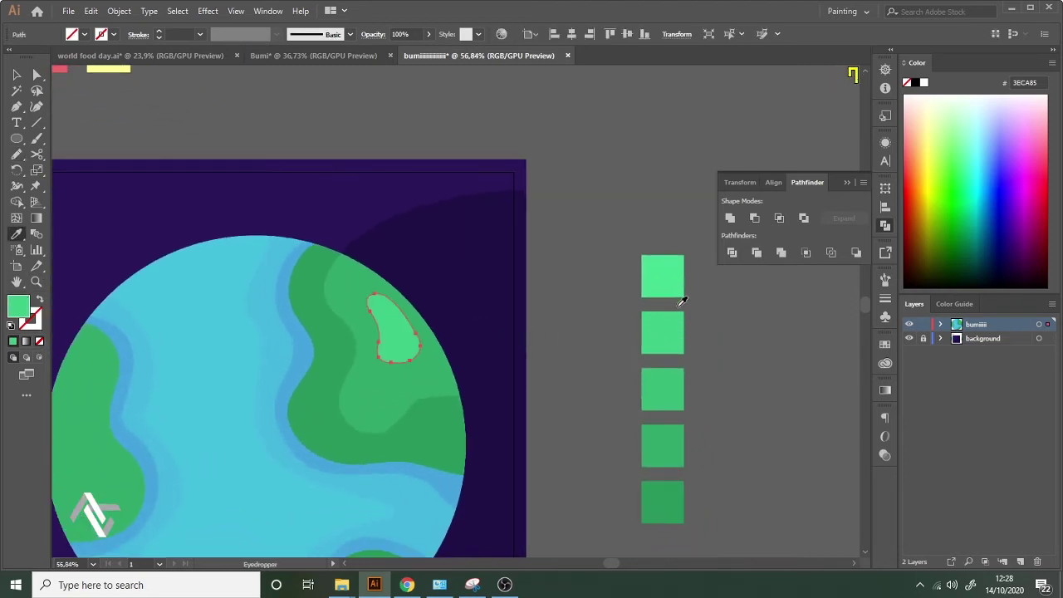
click(676, 288)
click(673, 326)
key(v)
click(599, 329)
Draw a small irregular Pencil shape in the upper-right landmass's lower corner and fill it with the neighbouring green, 30A76A.
key(z)
mouse_move(570, 344)
mouse_down()
mouse_move(460, 363)
mouse_move(474, 422)
mouse_move(516, 425)
mouse_move(531, 413)
mouse_move(533, 380)
mouse_move(520, 352)
mouse_move(514, 362)
mouse_move(541, 343)
mouse_up()
click(17, 156)
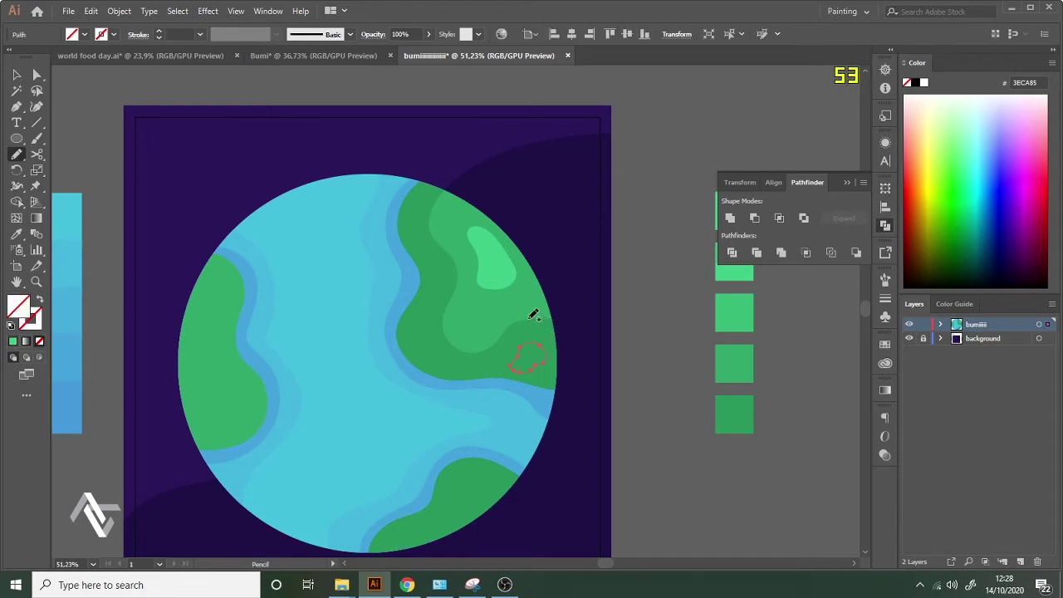
key(i)
click(536, 293)
key(v)
click(594, 337)
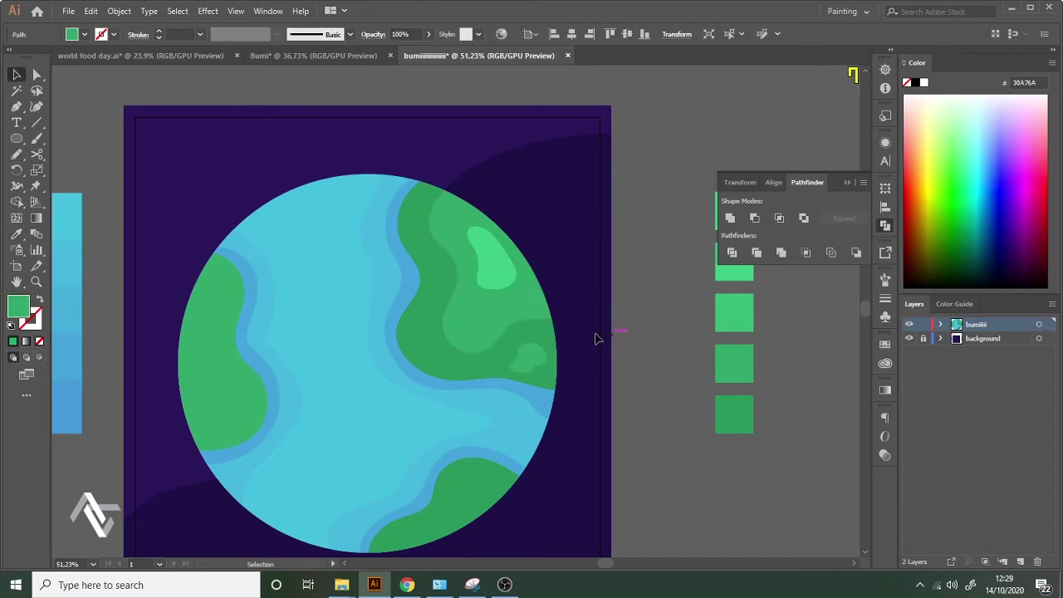
drag(523, 360, 525, 355)
click(627, 356)
Draw a closed wavy Pencil shape over the left landmass, following its inner coastline and extending past the globe's edge.
key(z)
mouse_move(591, 374)
mouse_down()
mouse_move(403, 396)
mouse_move(494, 359)
mouse_up()
click(22, 157)
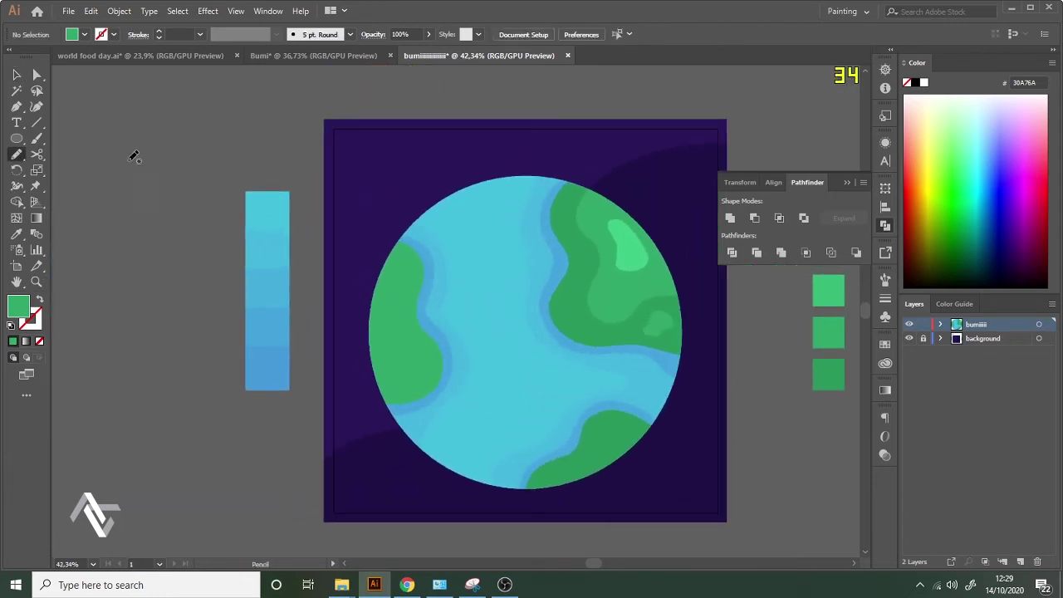
mouse_move(388, 255)
mouse_down()
mouse_move(404, 284)
mouse_move(408, 342)
mouse_up()
mouse_move(404, 379)
mouse_down()
mouse_move(368, 378)
mouse_move(354, 304)
mouse_move(385, 257)
mouse_up()
Fill the wavy shape on the left landmass with 3ECA85 sampled from the upper-right landmass's highlight.
key(z)
mouse_move(467, 285)
mouse_down()
mouse_move(446, 303)
mouse_move(470, 303)
mouse_up()
key(i)
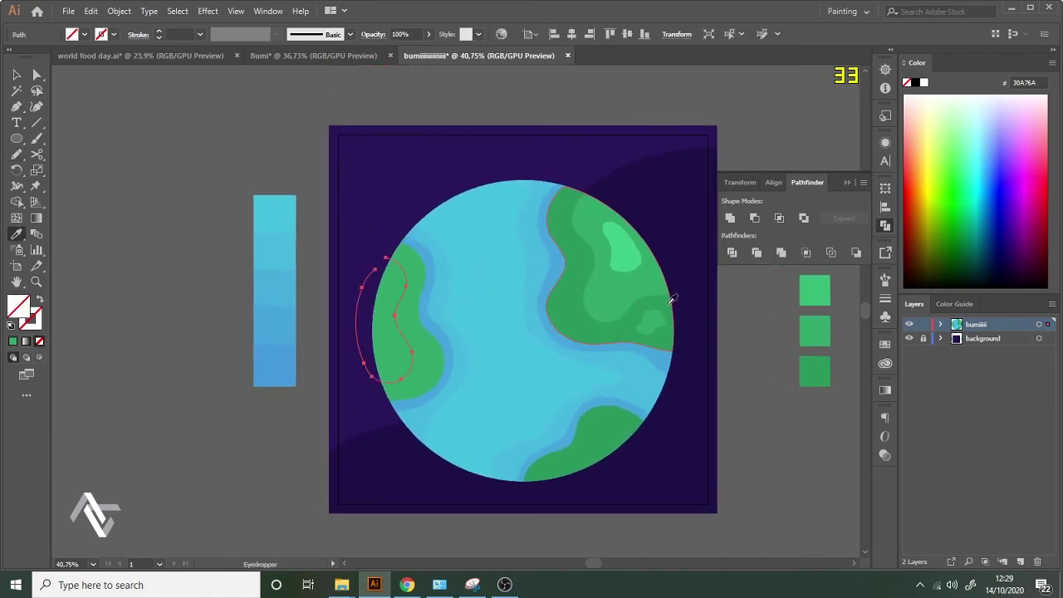
click(586, 313)
click(605, 302)
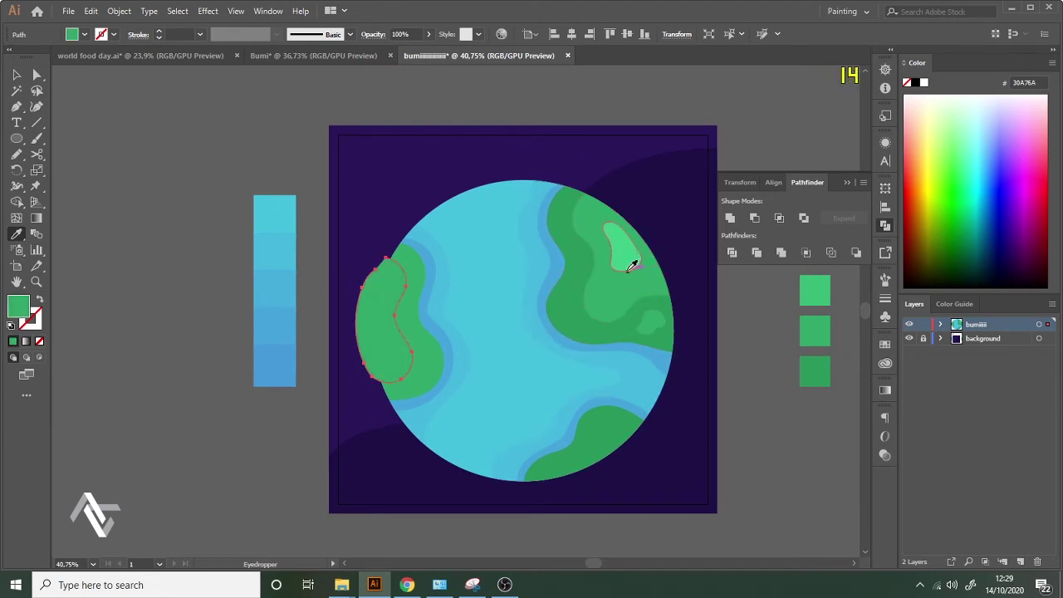
click(631, 264)
click(17, 75)
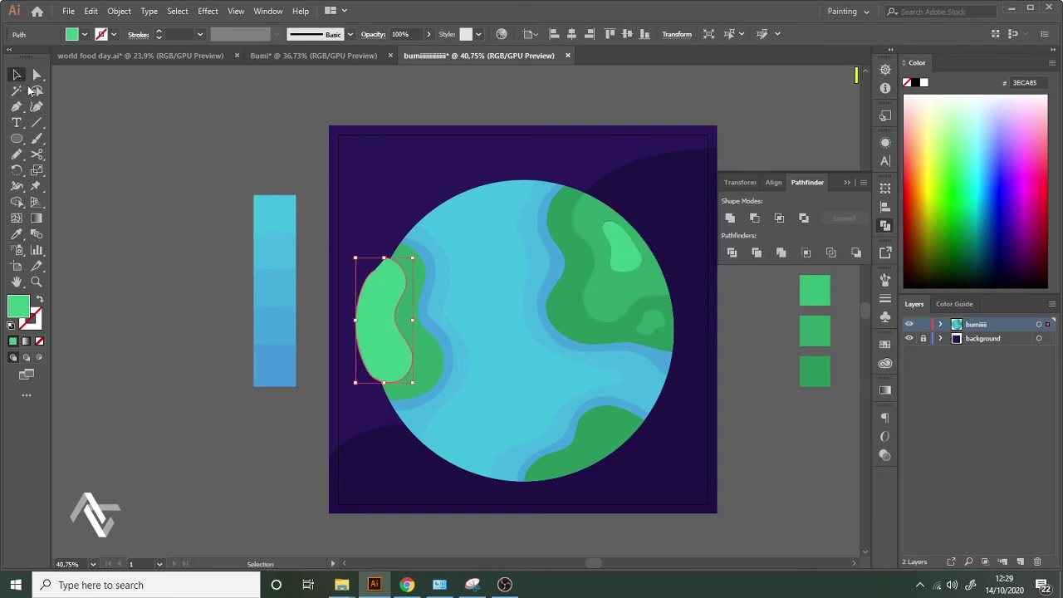
ctrl+click(427, 356)
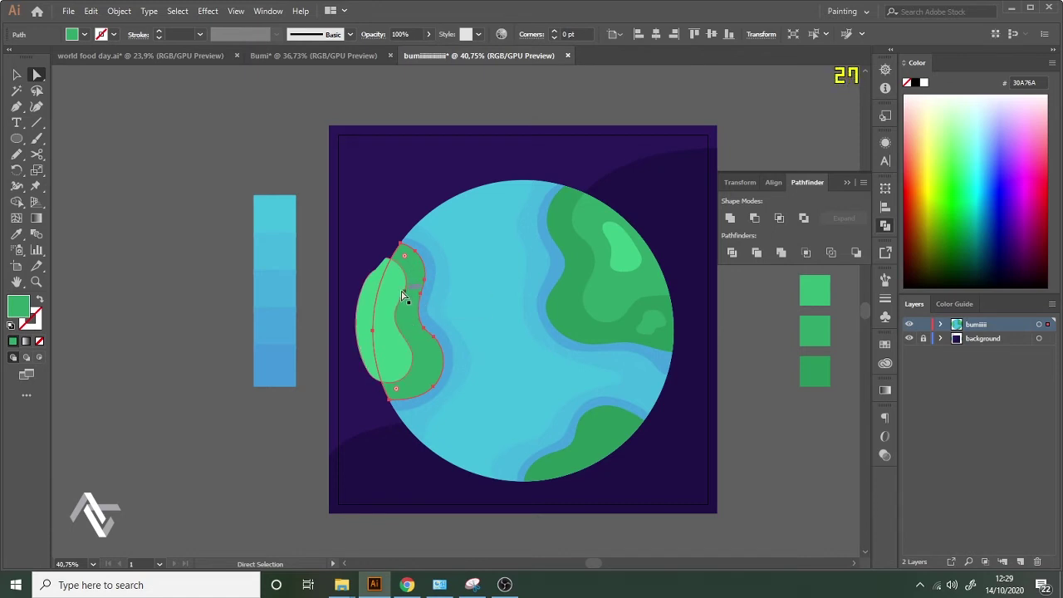
key(v)
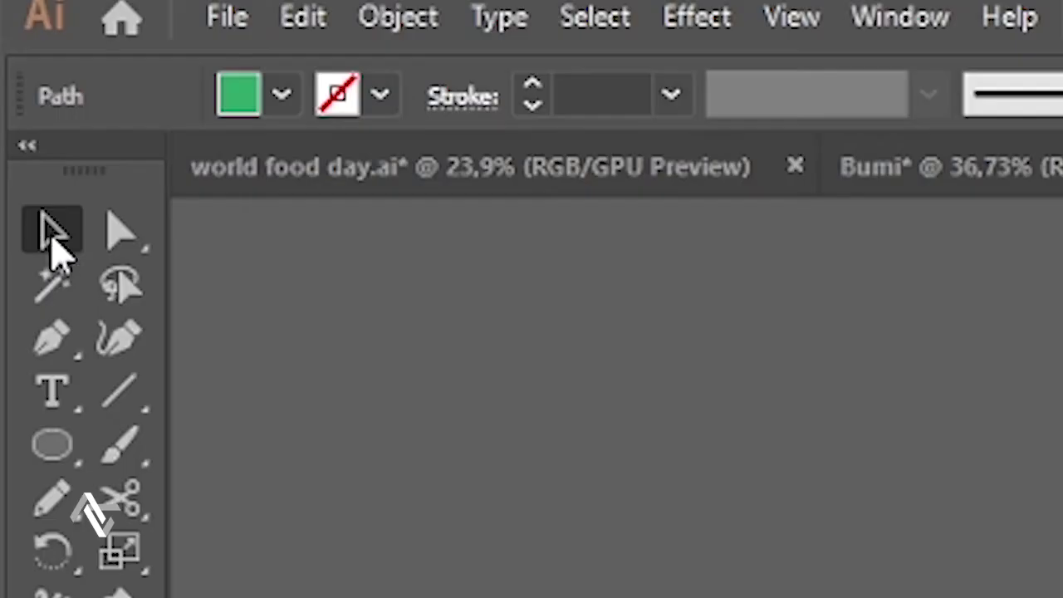
click(39, 75)
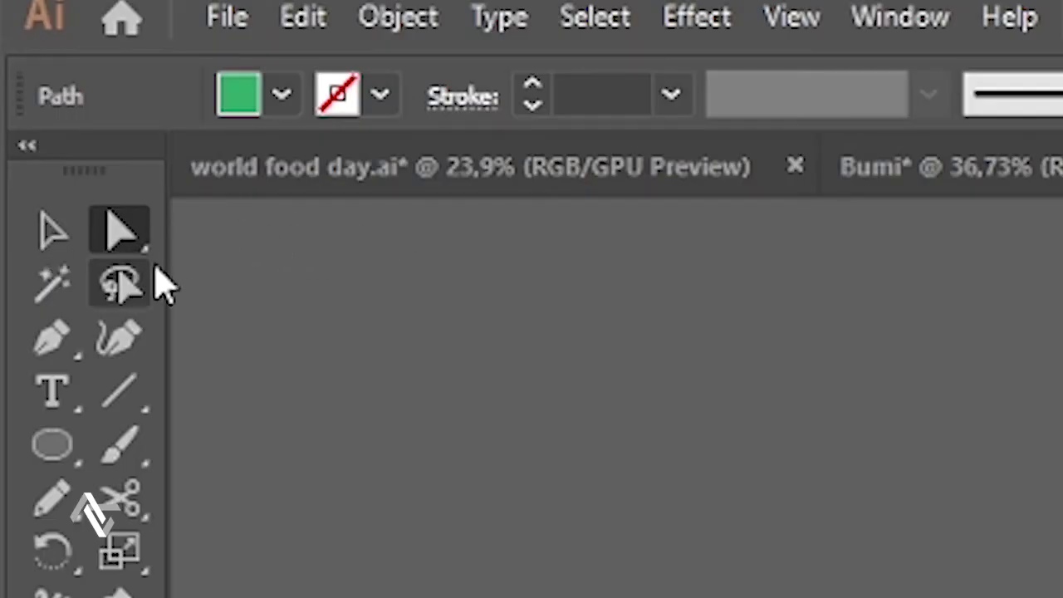
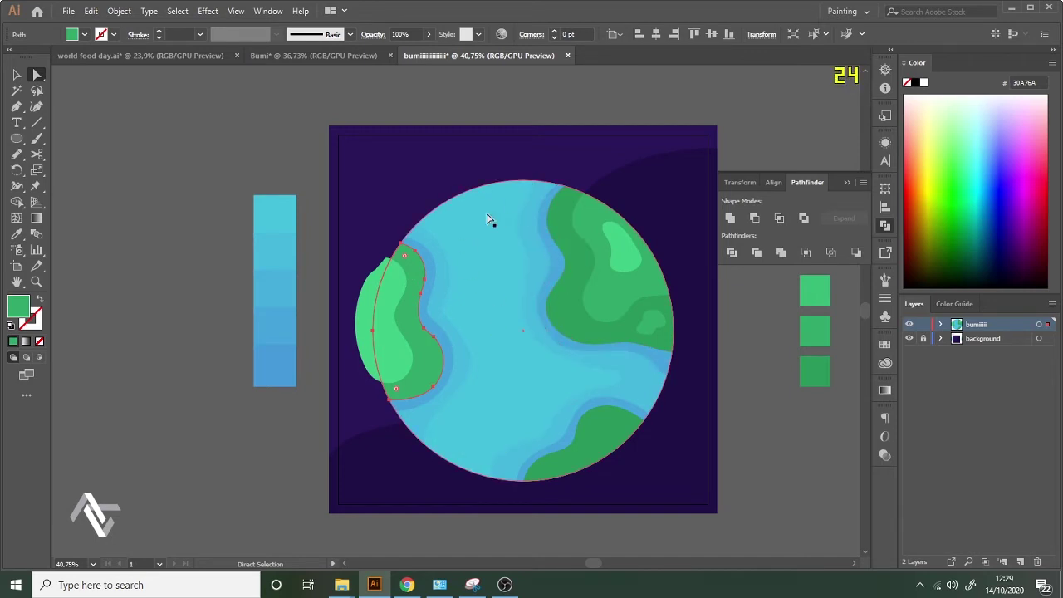
click(475, 247)
key(ctrl)
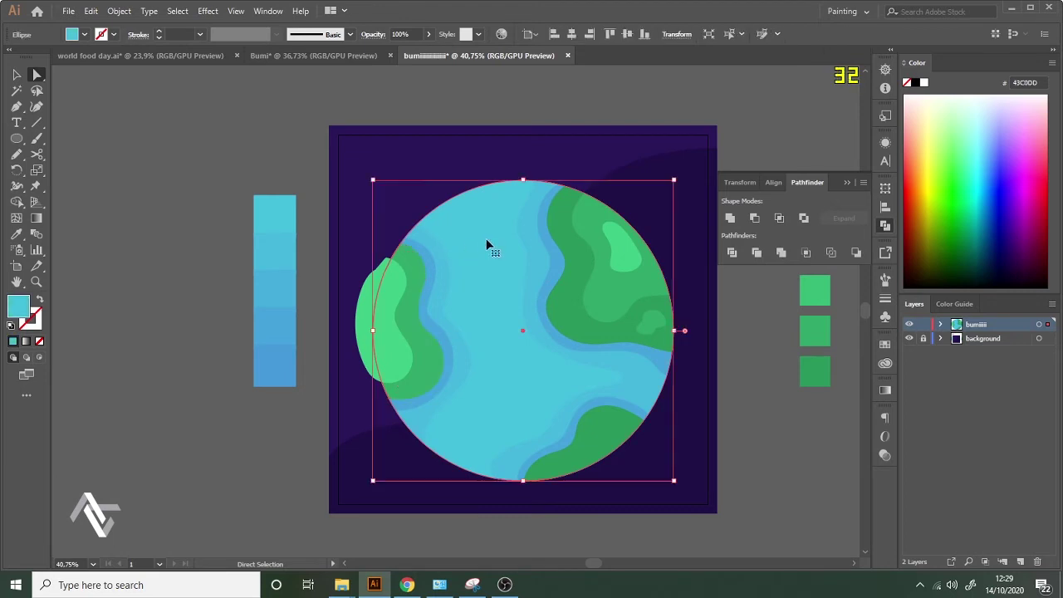
key(v)
click(304, 149)
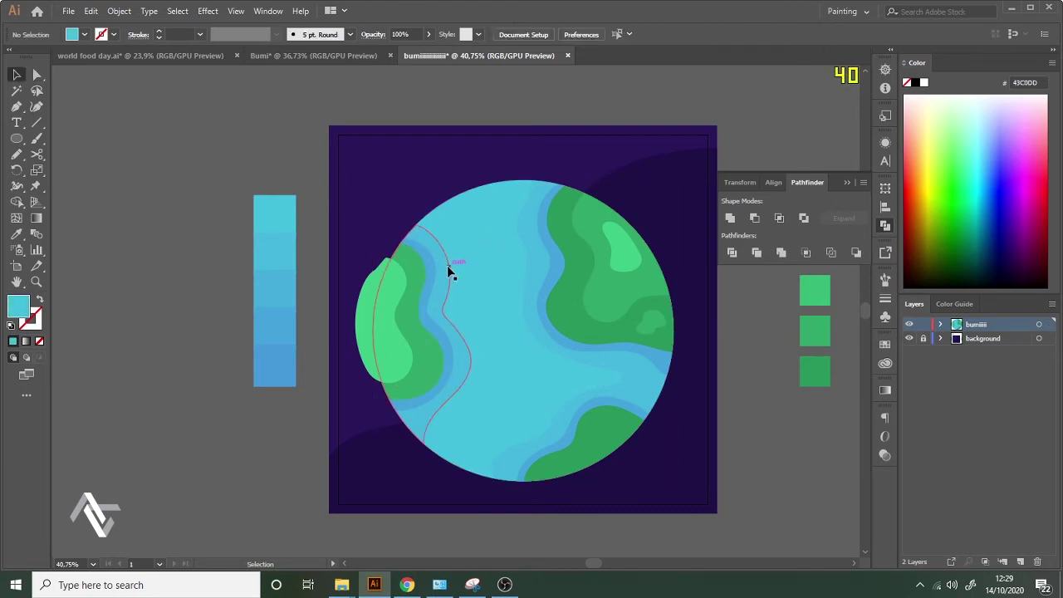
click(418, 283)
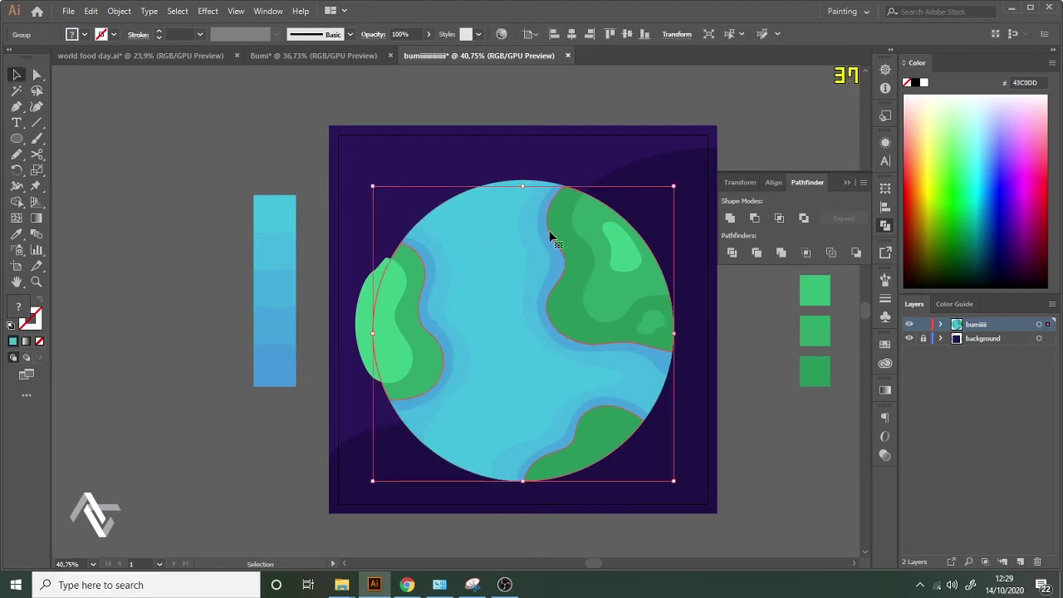
click(298, 150)
Select only the left landmass within the landmass group and try placing a copy in front of the 3ECA85 shape.
key(z)
drag(408, 316, 488, 285)
key(a)
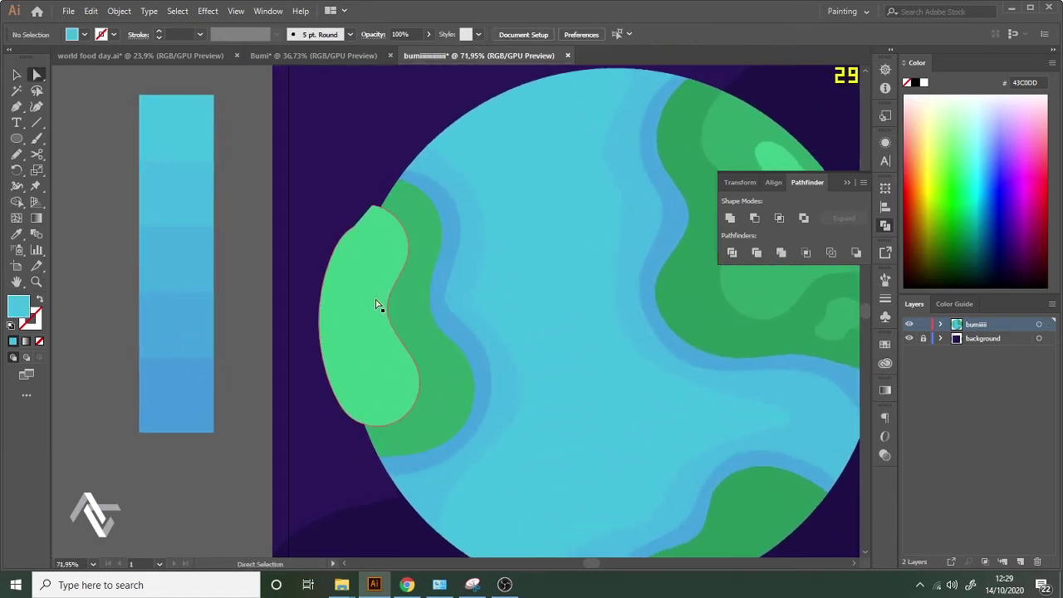
click(416, 321)
key(v)
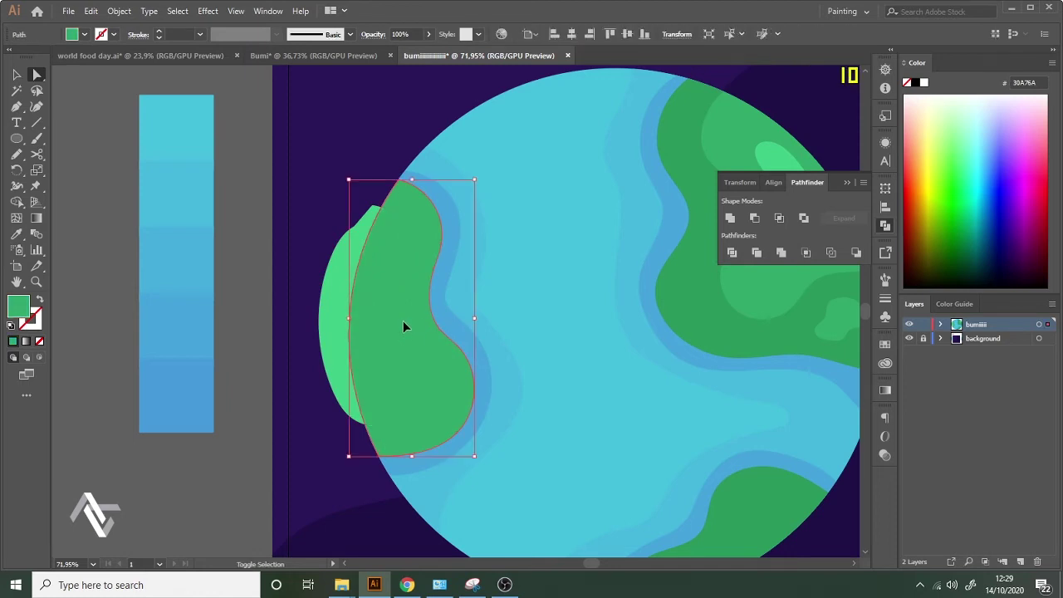
key(a)
drag(397, 325, 468, 301)
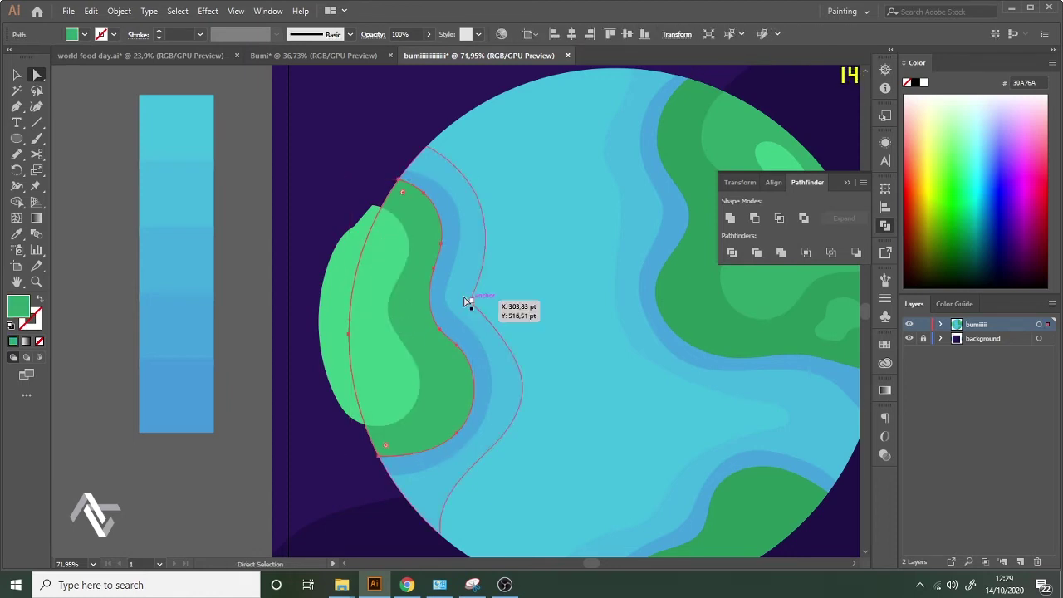
Undo the last change, then trim the light green patch to the globe's western landmass with a Pathfinder Intersect.
key(ctrl+z)
key(v)
shift+click(372, 279)
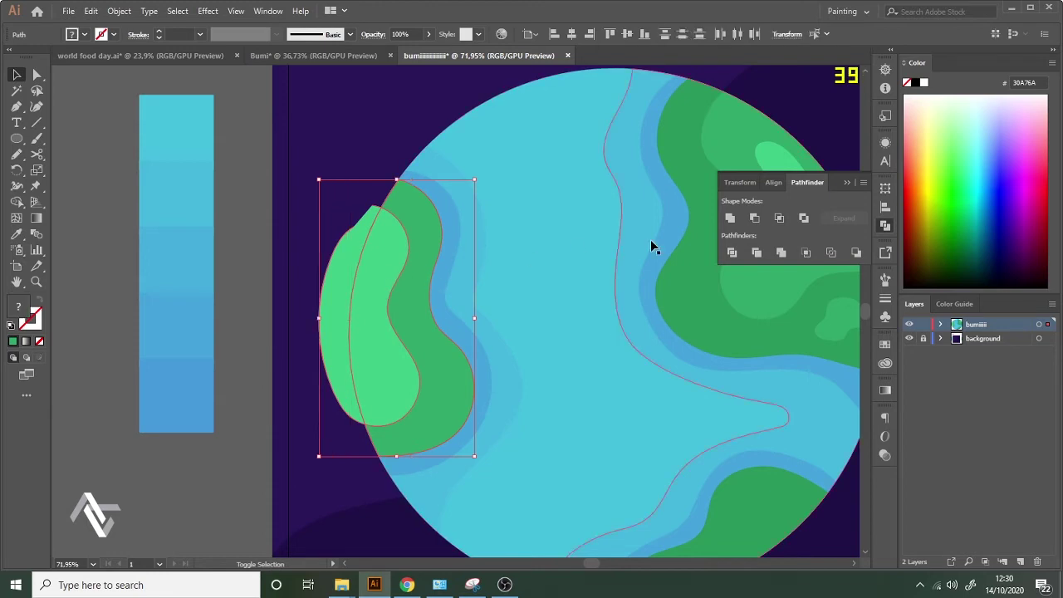
click(779, 218)
click(257, 214)
Draw a small patch with the Pencil tool on the southeastern landmass and fill it with the large continent's dark green 29965C.
key(z)
mouse_move(434, 199)
mouse_down()
mouse_move(387, 242)
mouse_move(622, 235)
mouse_move(576, 268)
mouse_move(452, 254)
mouse_up()
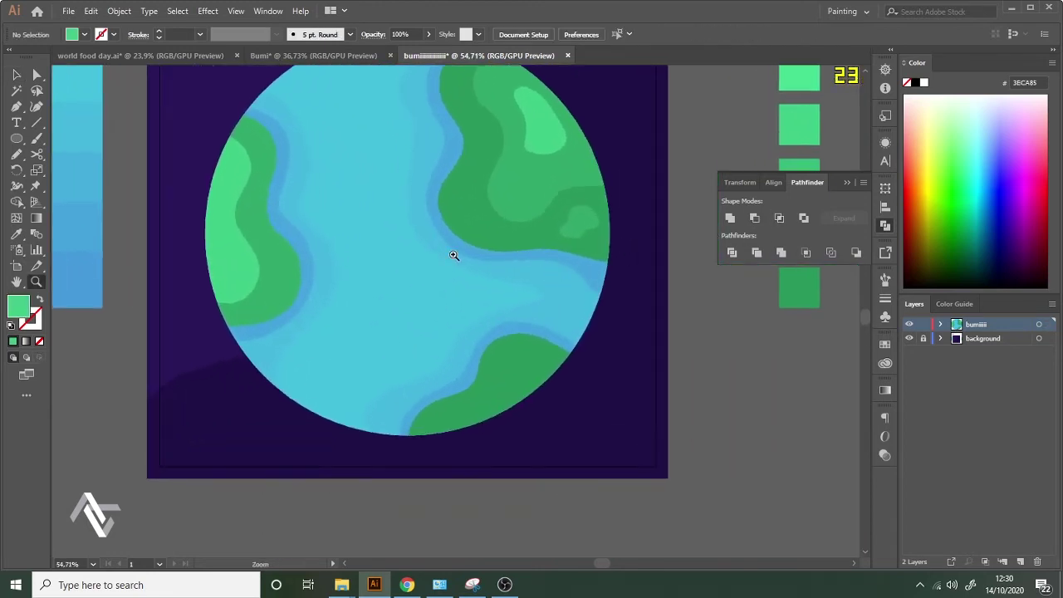
key(n)
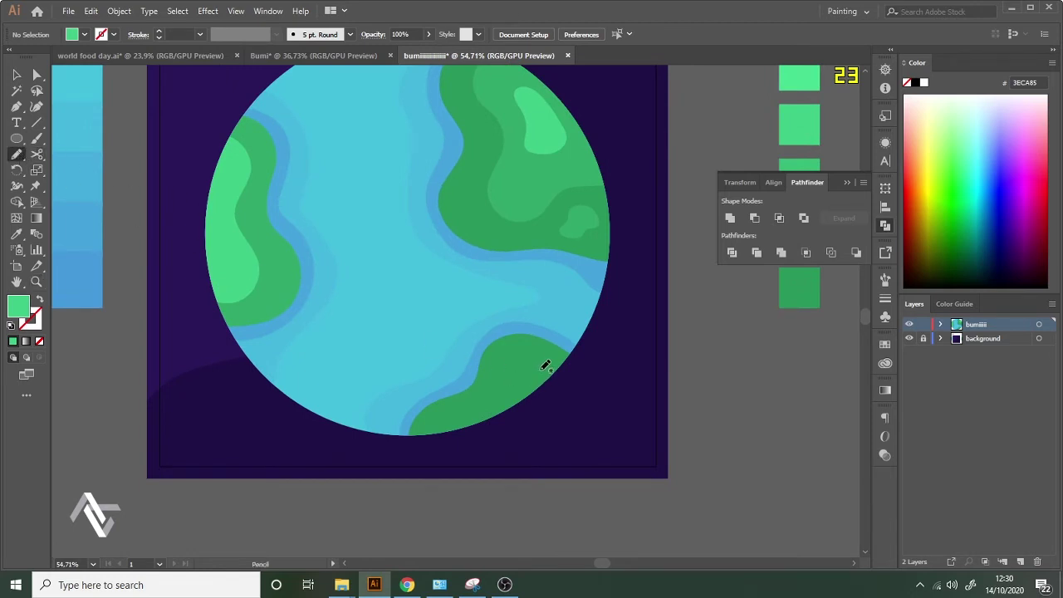
drag(532, 388, 552, 375)
click(570, 241)
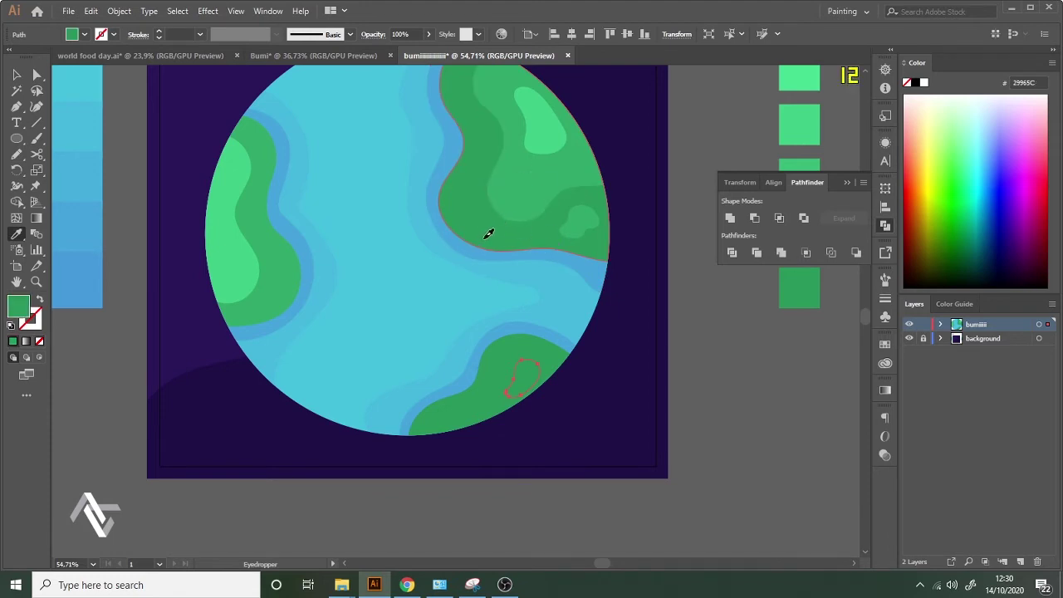
key(v)
click(540, 362)
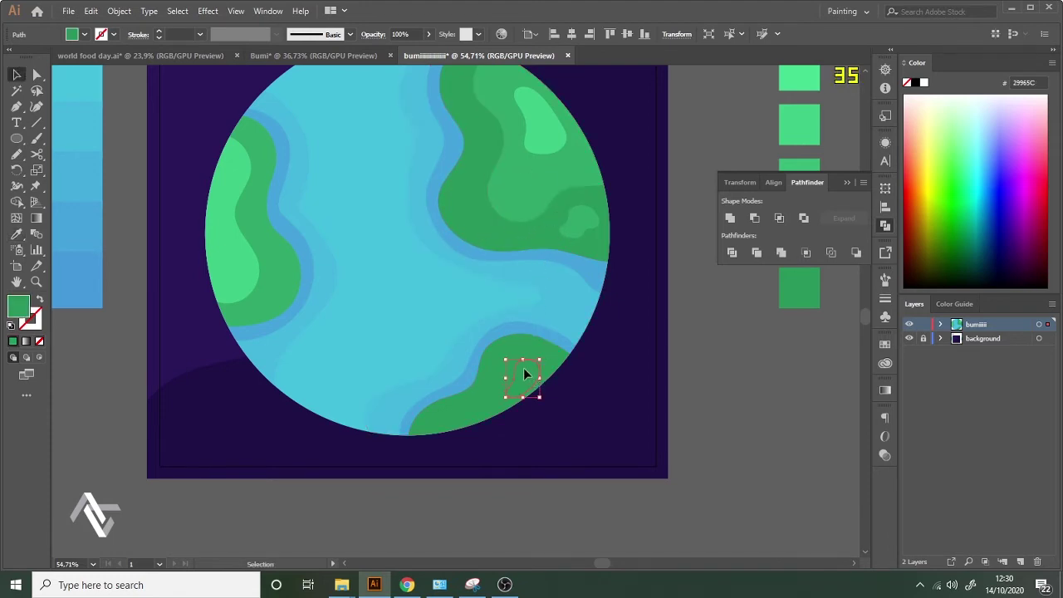
Recolor the southeastern landmass with the medium green 30A76A sampled from the large continent.
key(a)
click(563, 355)
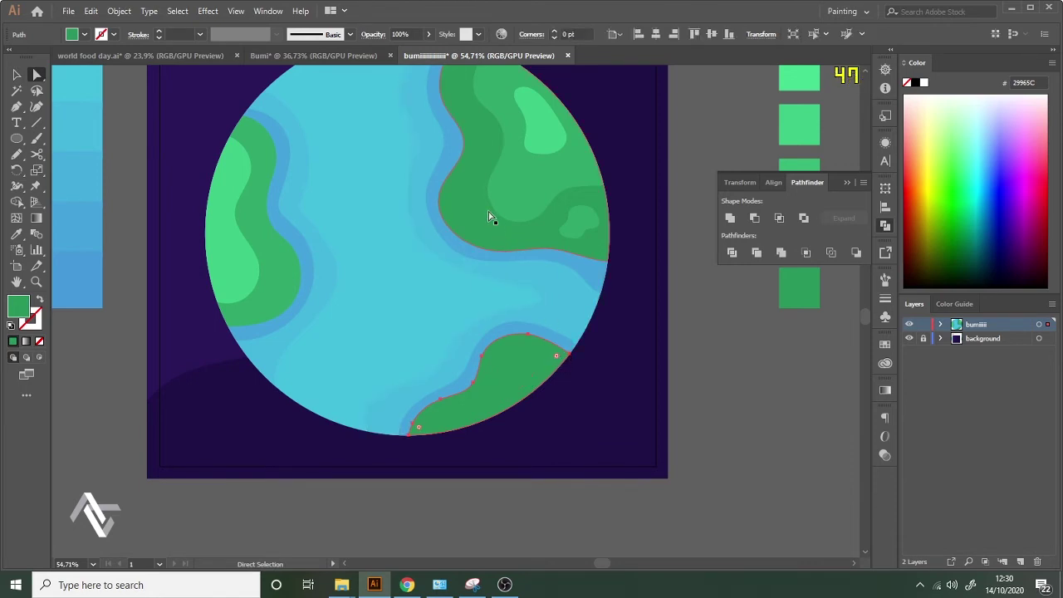
key(i)
click(535, 185)
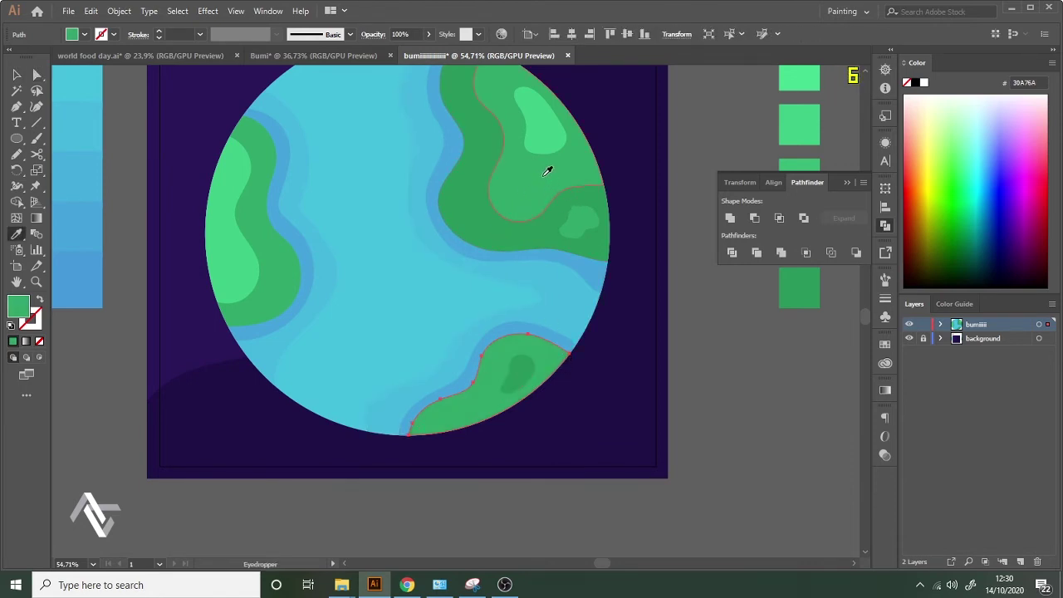
key(v)
click(720, 376)
Draw a small bean-shaped island outline with the Pencil tool in the northern ocean between the two large landmasses.
key(ctrl+space)
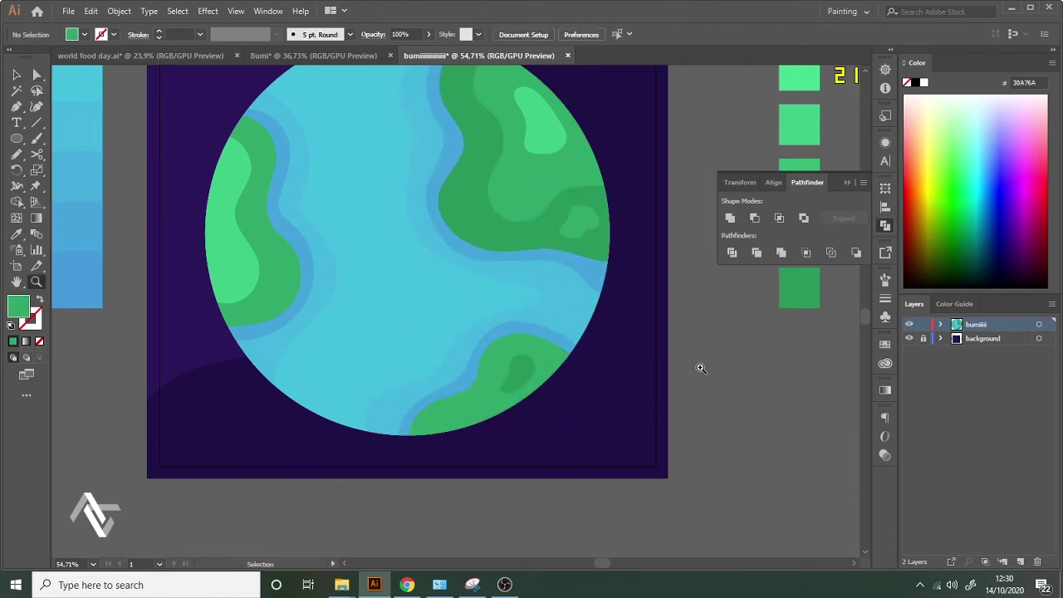
drag(696, 366, 483, 380)
drag(631, 373, 580, 352)
key(z)
drag(453, 280, 543, 254)
key(n)
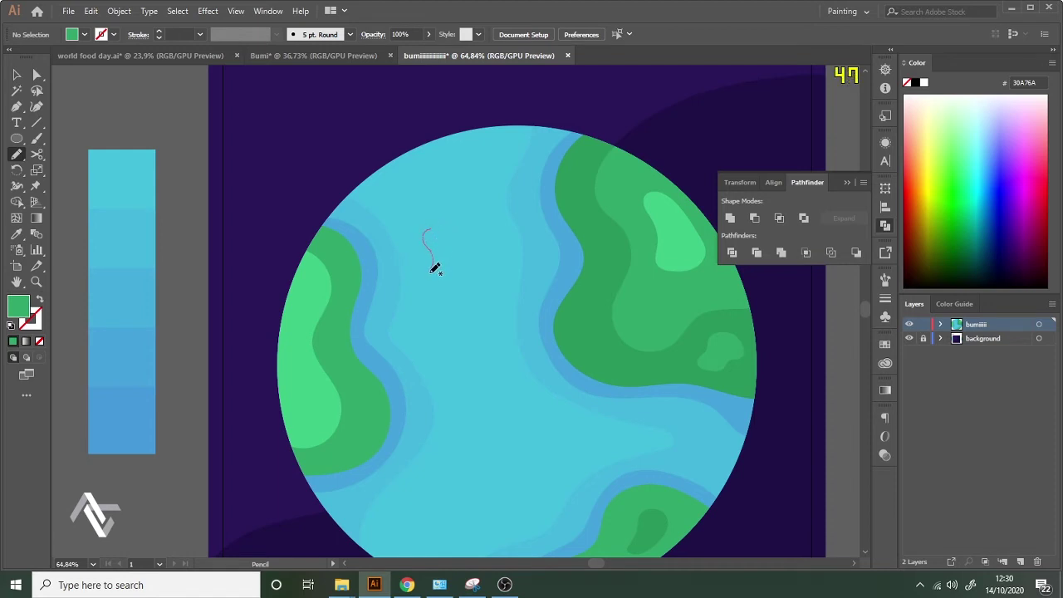
drag(432, 271, 463, 280)
mouse_move(456, 224)
mouse_down()
mouse_move(437, 225)
mouse_move(448, 275)
mouse_move(522, 238)
mouse_up()
Fill the new island with the medium green 30A76A sampled from the large continent.
key(z)
key(i)
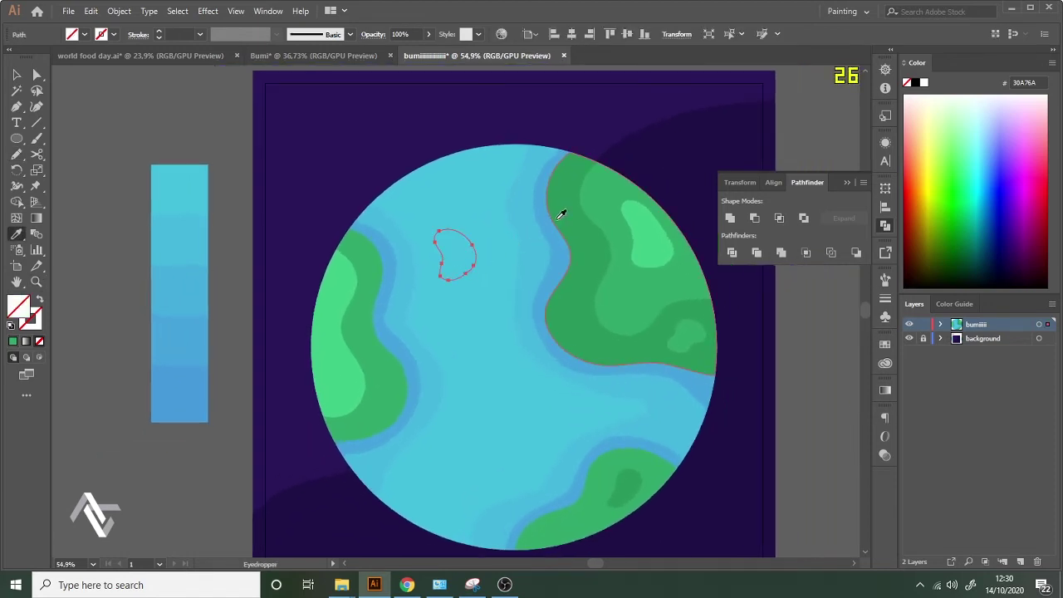
click(562, 214)
click(589, 195)
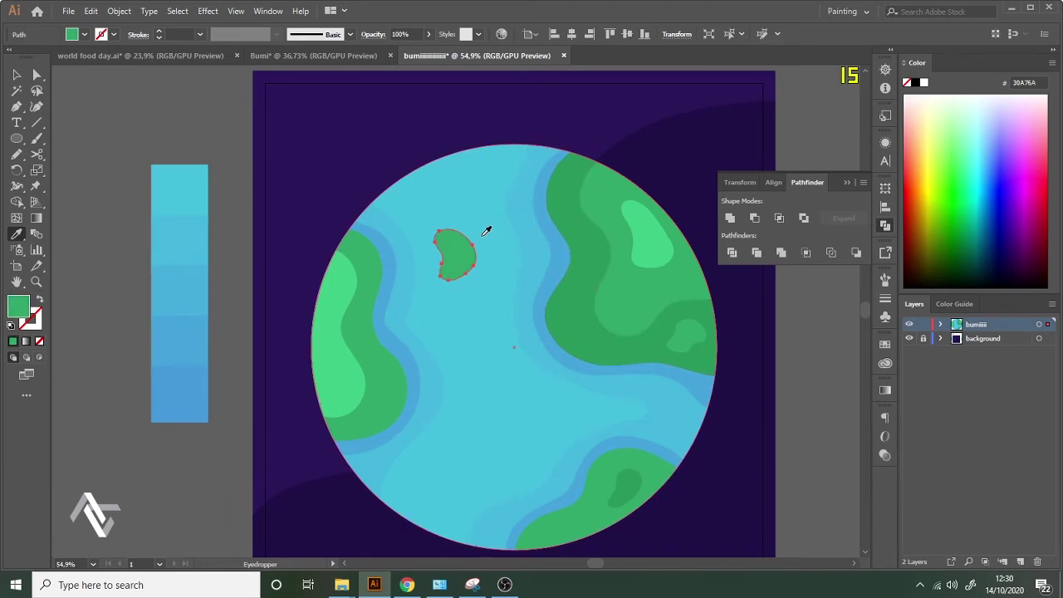
Draw a small round highlight outline with the Pencil tool inside the upper part of the bean-shaped island.
key(h)
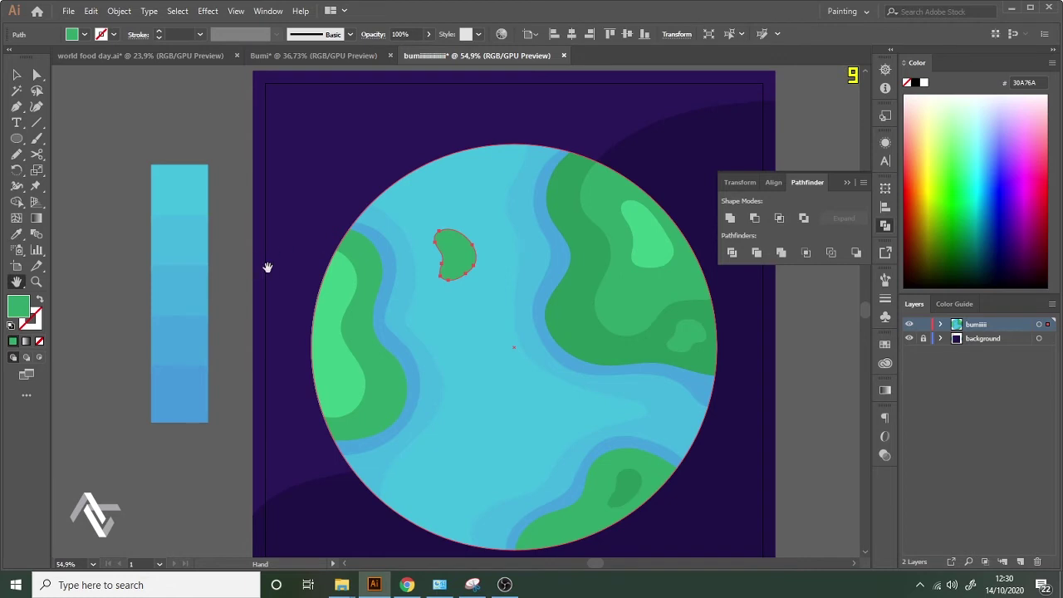
key(z)
drag(493, 238, 424, 194)
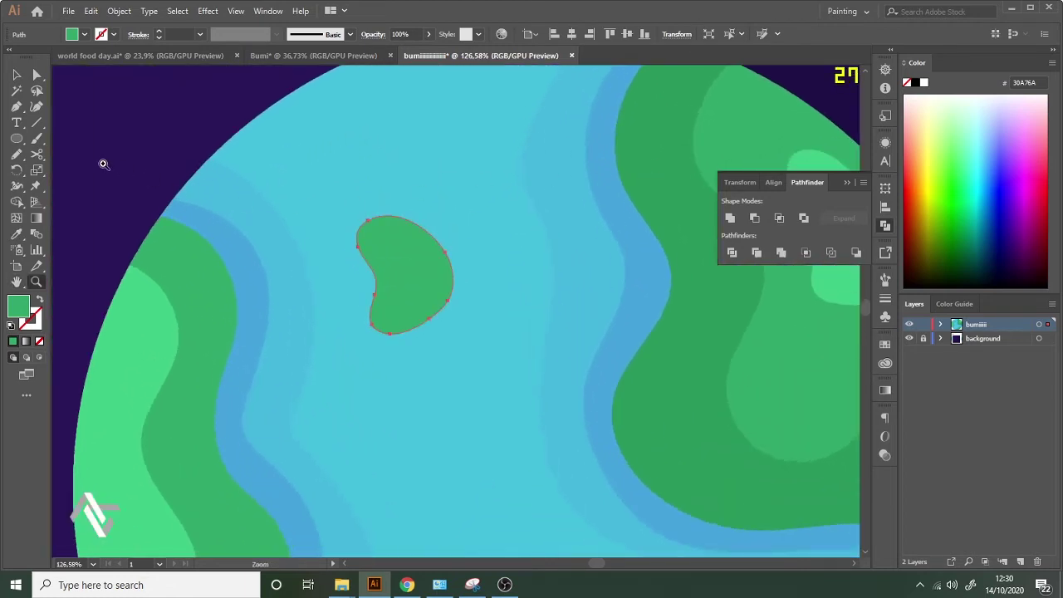
click(20, 156)
mouse_move(406, 240)
mouse_down()
mouse_move(390, 261)
mouse_move(402, 268)
mouse_move(407, 242)
mouse_up()
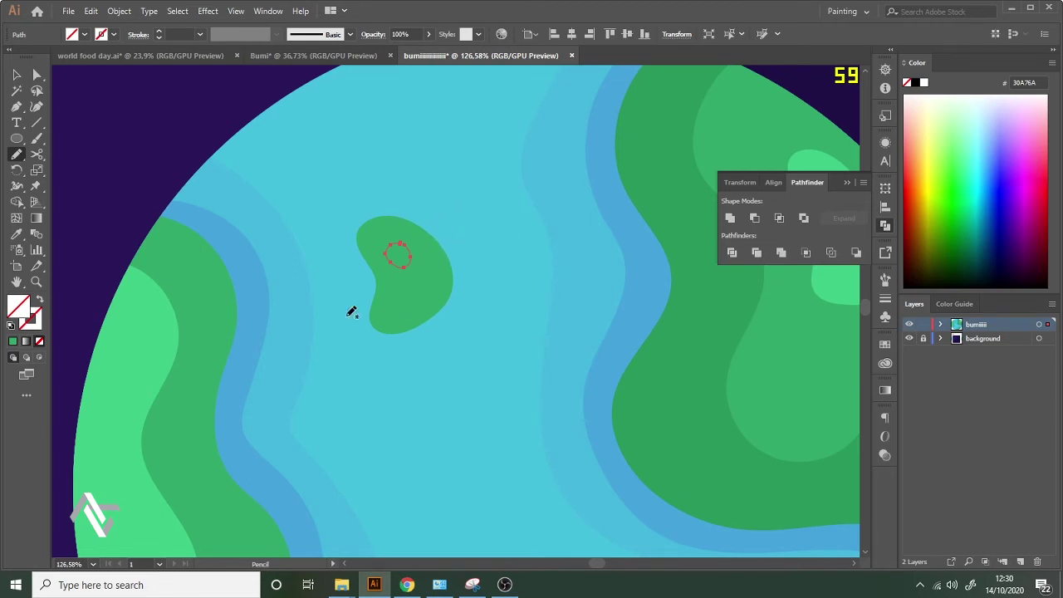
Fill the island's round highlight with the continent's light green 3ECA85 and apply Pathfinder Unite to it.
key(i)
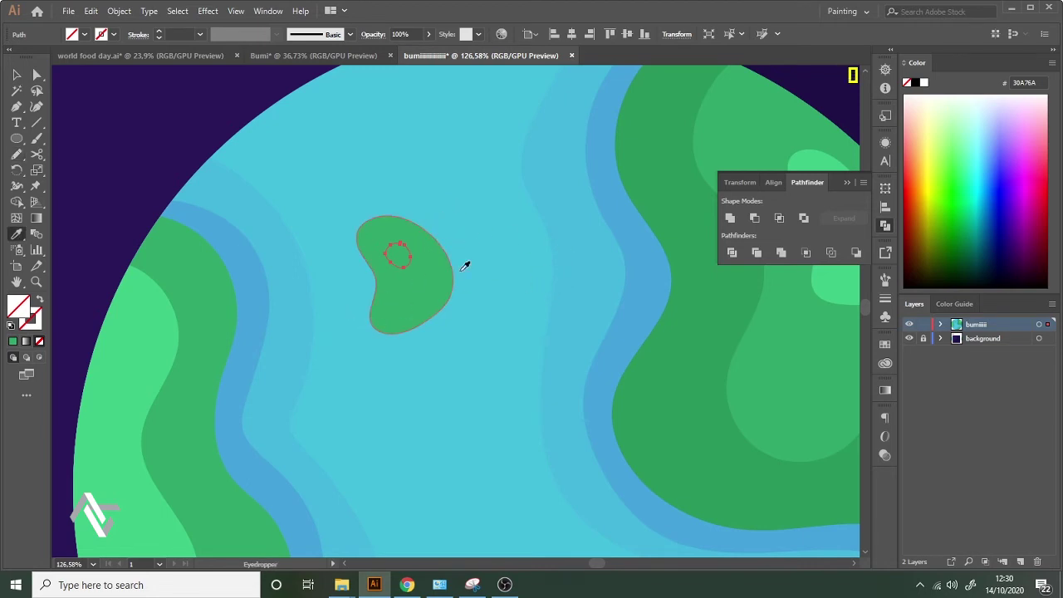
click(821, 158)
key(v)
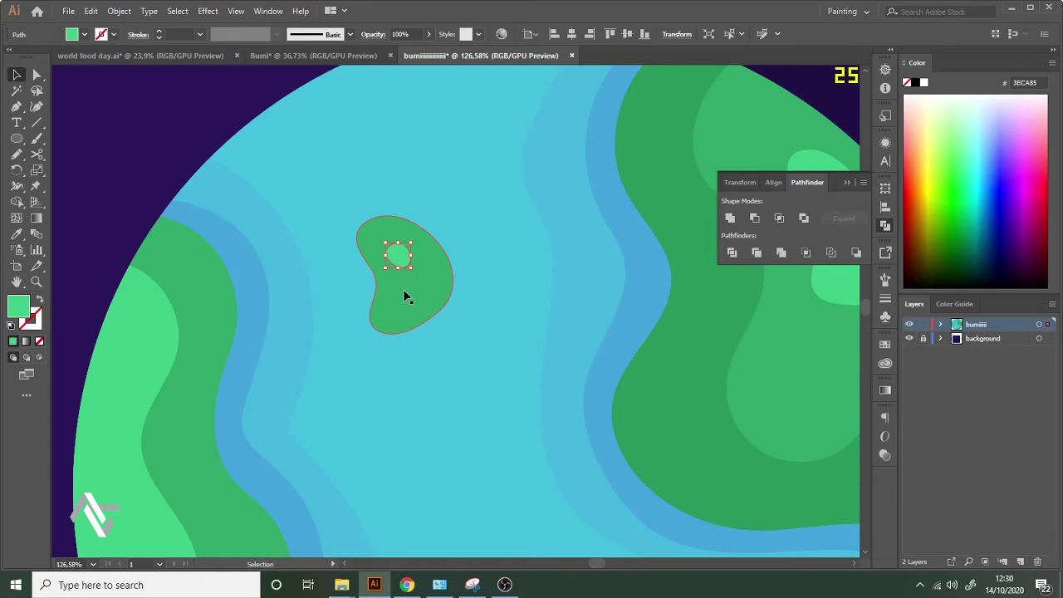
click(730, 219)
Smooth out the notch in the upper edge of the island's highlight with the Smooth tool.
key(z)
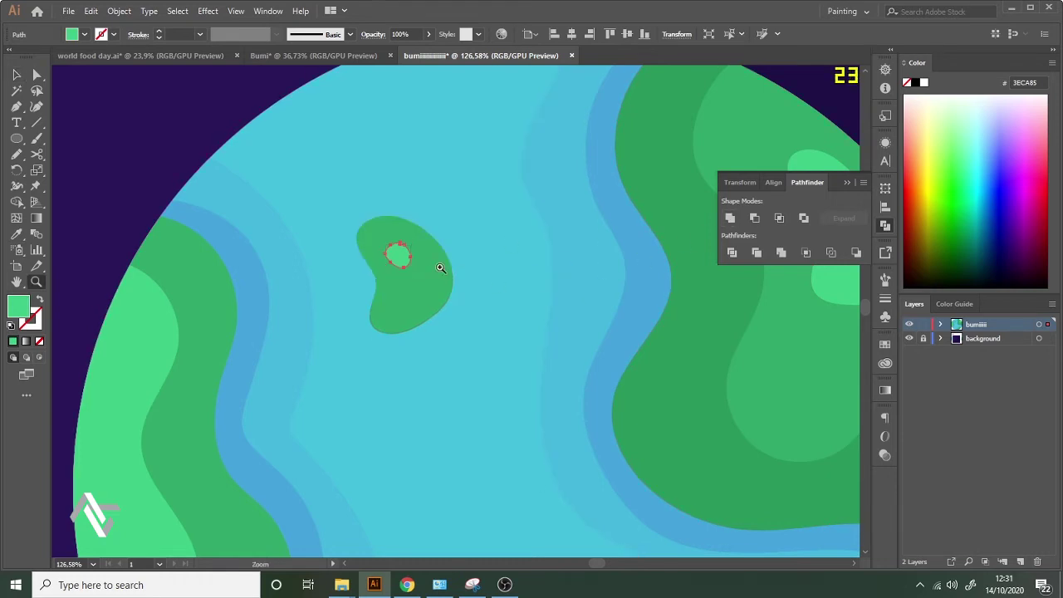
drag(442, 268, 283, 294)
drag(430, 249, 260, 274)
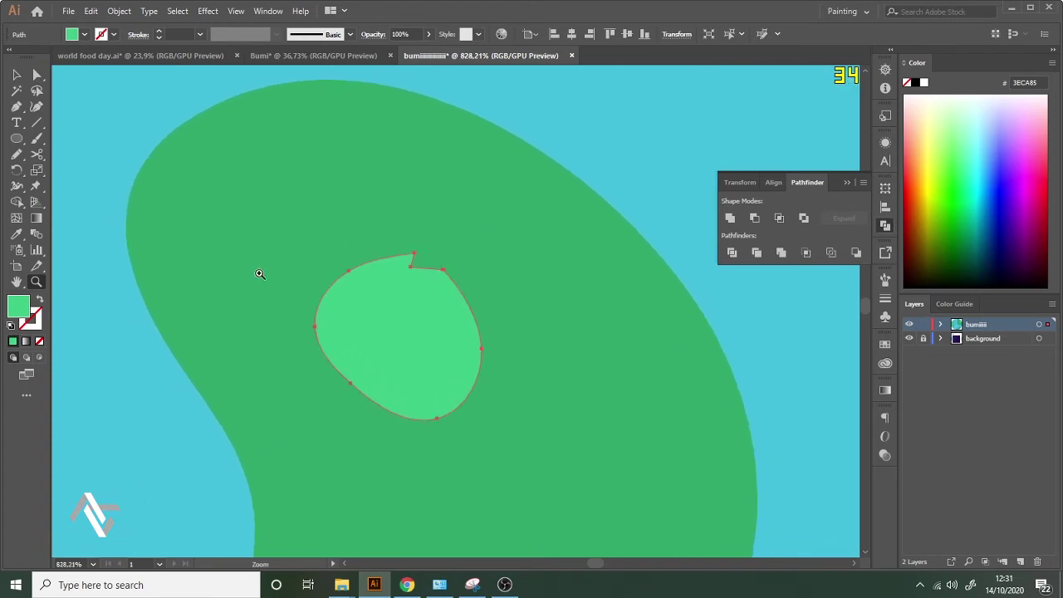
click(34, 155)
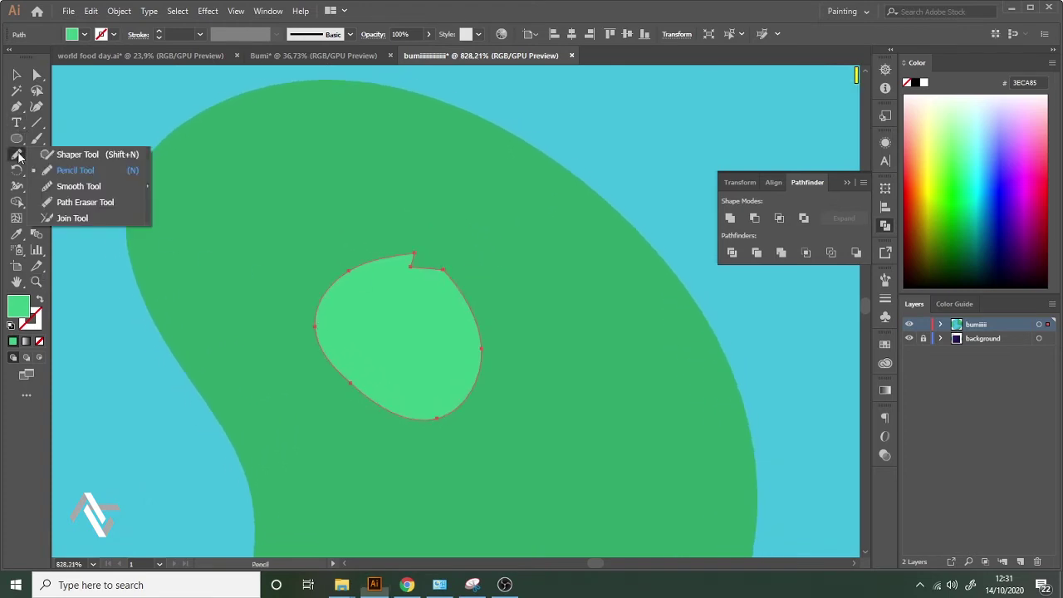
click(73, 186)
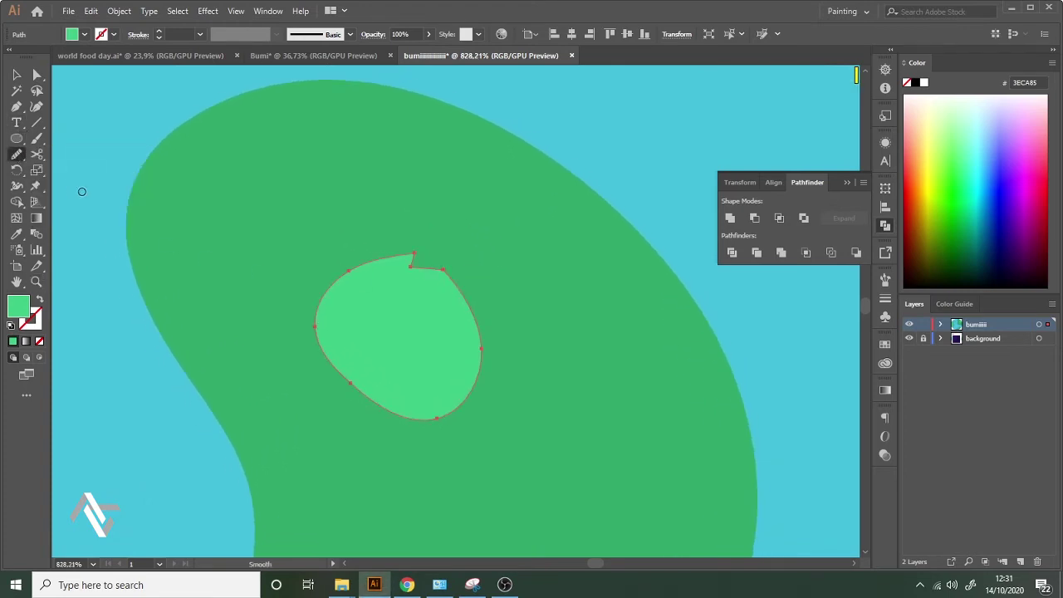
mouse_move(403, 271)
mouse_down()
mouse_move(435, 258)
mouse_move(399, 260)
mouse_move(412, 251)
mouse_move(437, 270)
mouse_move(418, 269)
mouse_move(411, 250)
mouse_move(437, 275)
mouse_move(402, 257)
mouse_up()
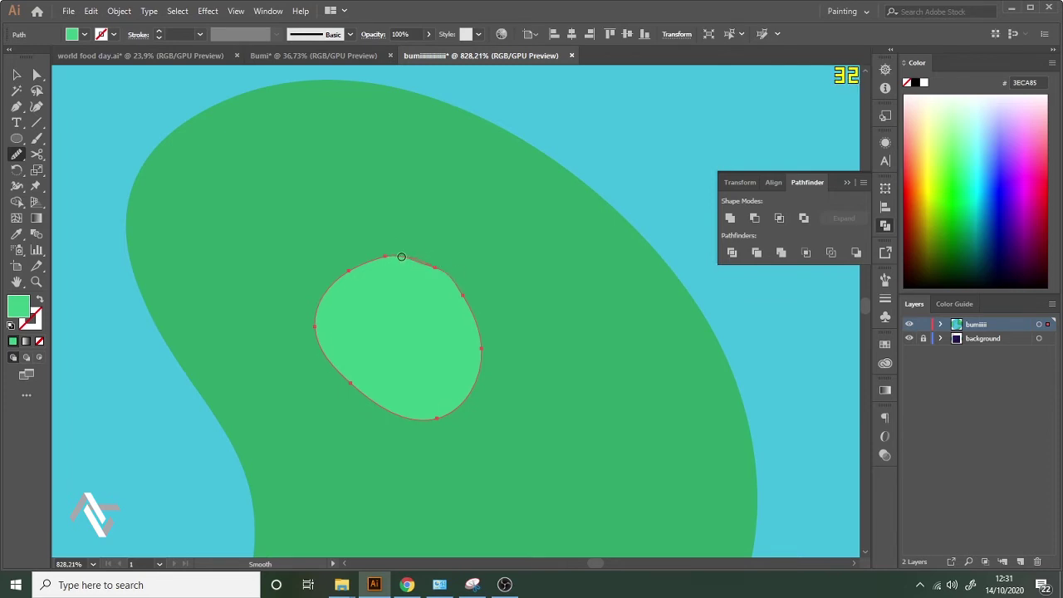
click(17, 158)
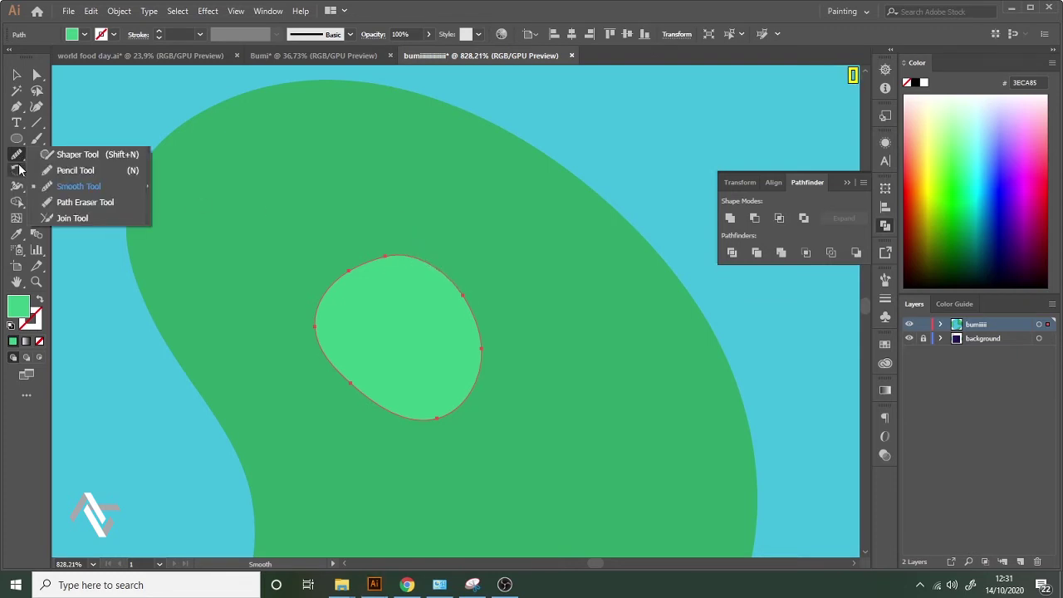
click(16, 157)
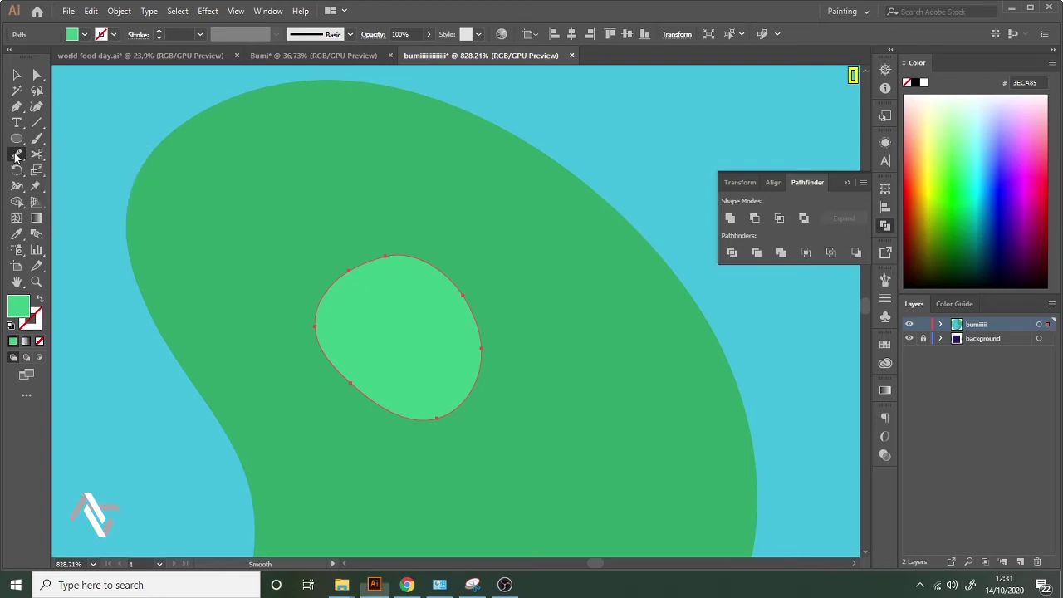
click(32, 401)
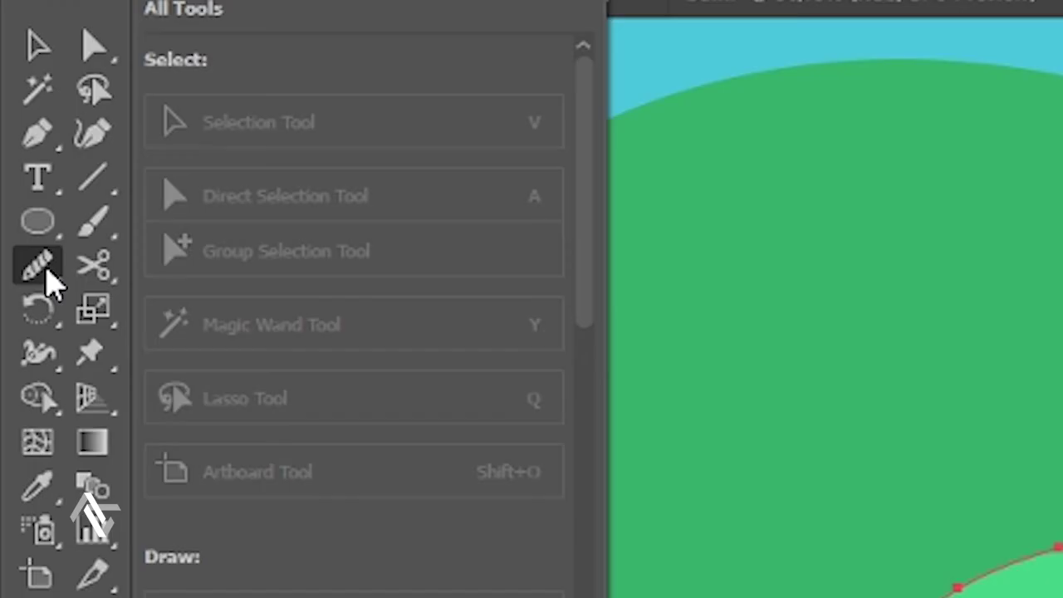
click(21, 160)
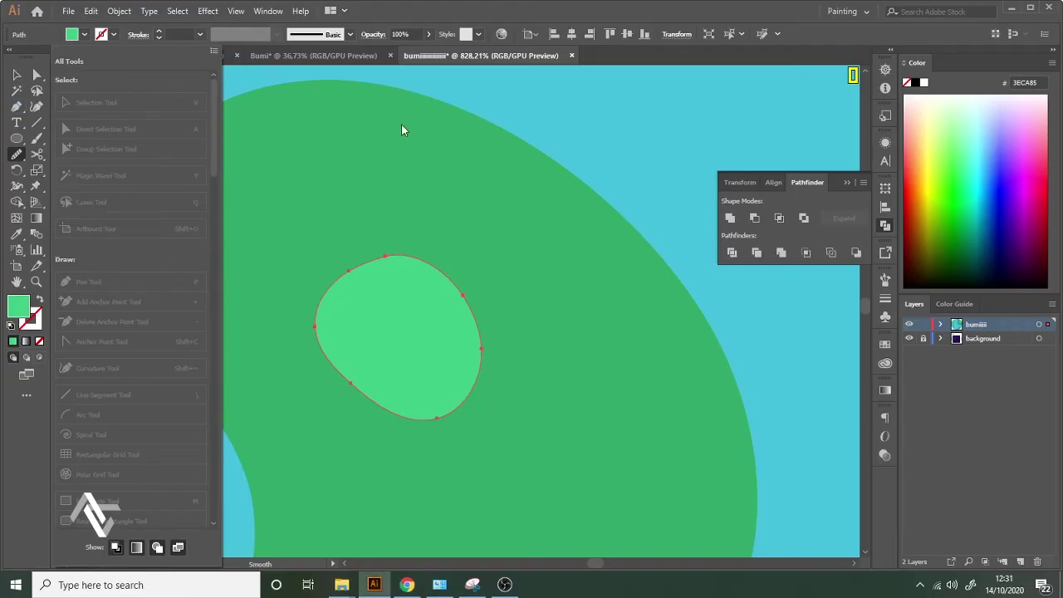
Draw a closed outline slightly larger than the bean-shaped island around it with the Pencil tool.
key(z)
drag(413, 216, 104, 283)
drag(406, 222, 301, 237)
drag(404, 210, 517, 192)
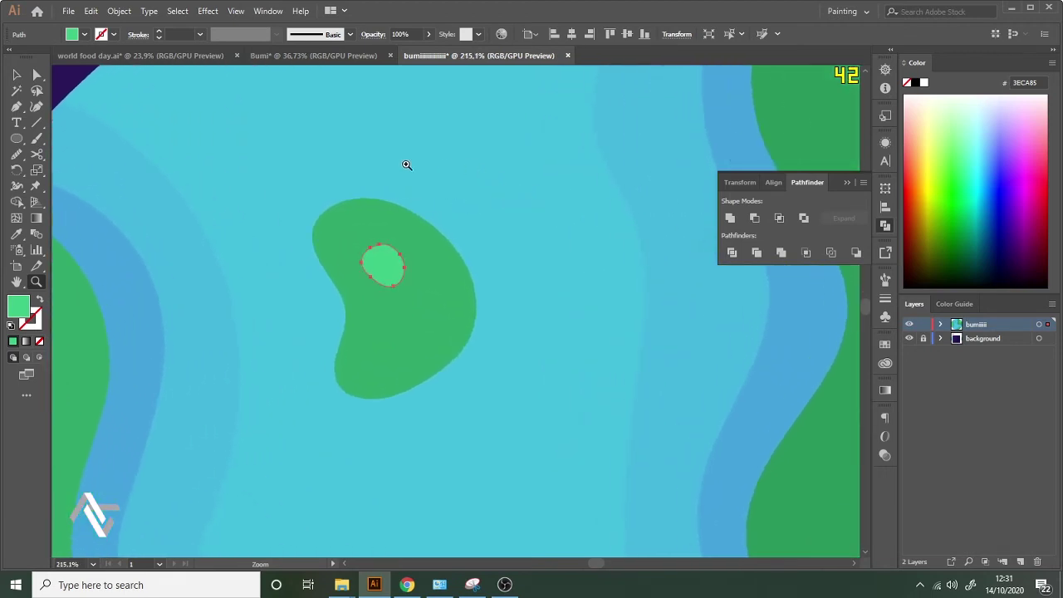
click(17, 156)
click(17, 160)
click(168, 170)
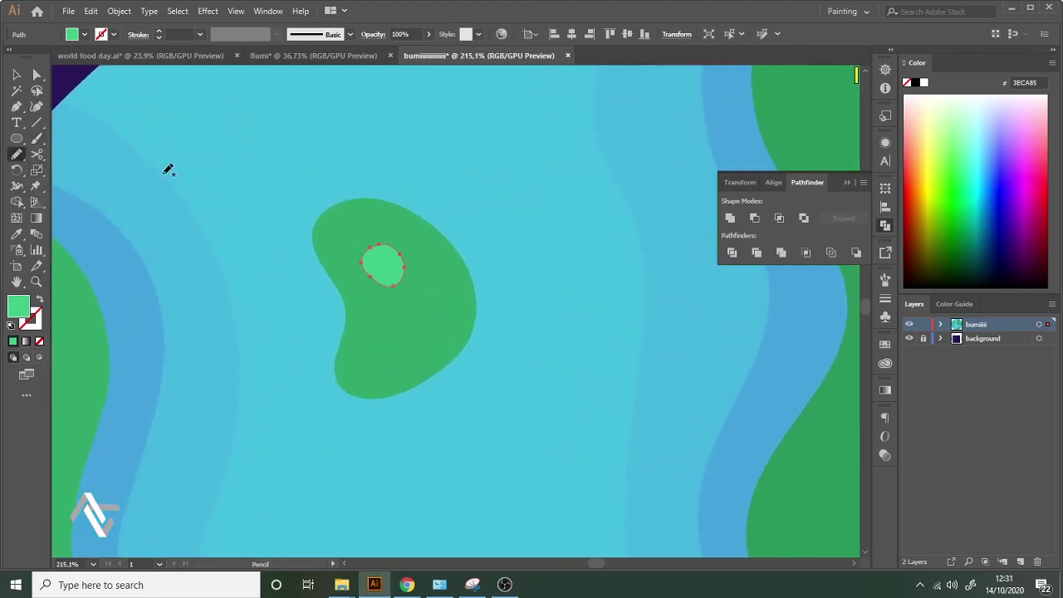
mouse_move(348, 189)
mouse_down()
mouse_move(323, 195)
mouse_move(304, 218)
mouse_move(326, 300)
mouse_up()
mouse_move(323, 353)
mouse_down()
mouse_move(357, 416)
mouse_move(411, 413)
mouse_move(486, 355)
mouse_move(509, 290)
mouse_move(474, 220)
mouse_move(435, 189)
mouse_move(358, 171)
mouse_up()
Fill the surrounding outline with the light blue 44B7DD of the outer water band and send it behind the island.
key(/)
key(z)
drag(557, 190, 496, 214)
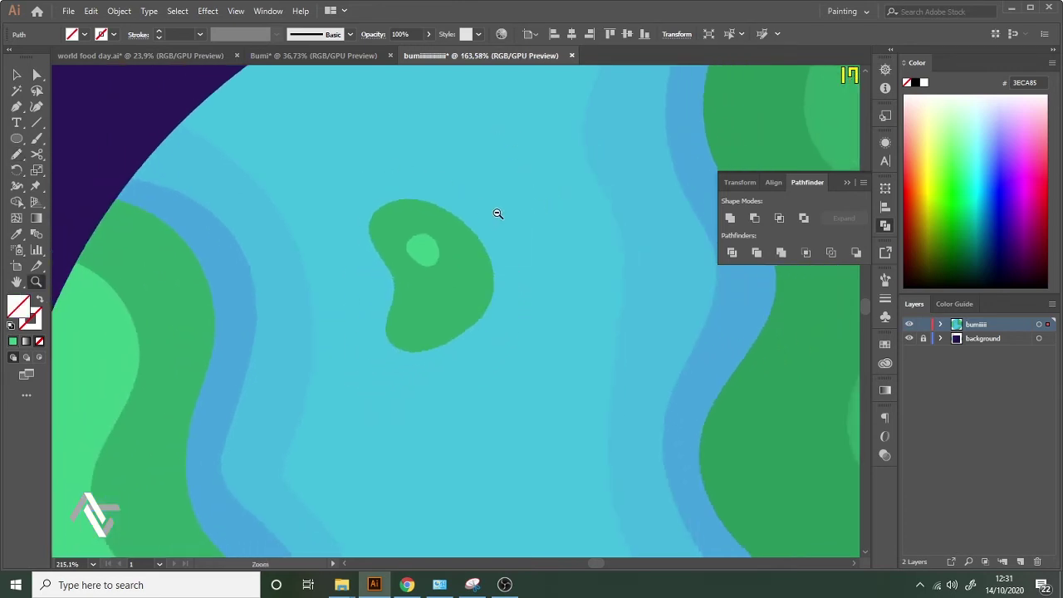
key(i)
click(601, 161)
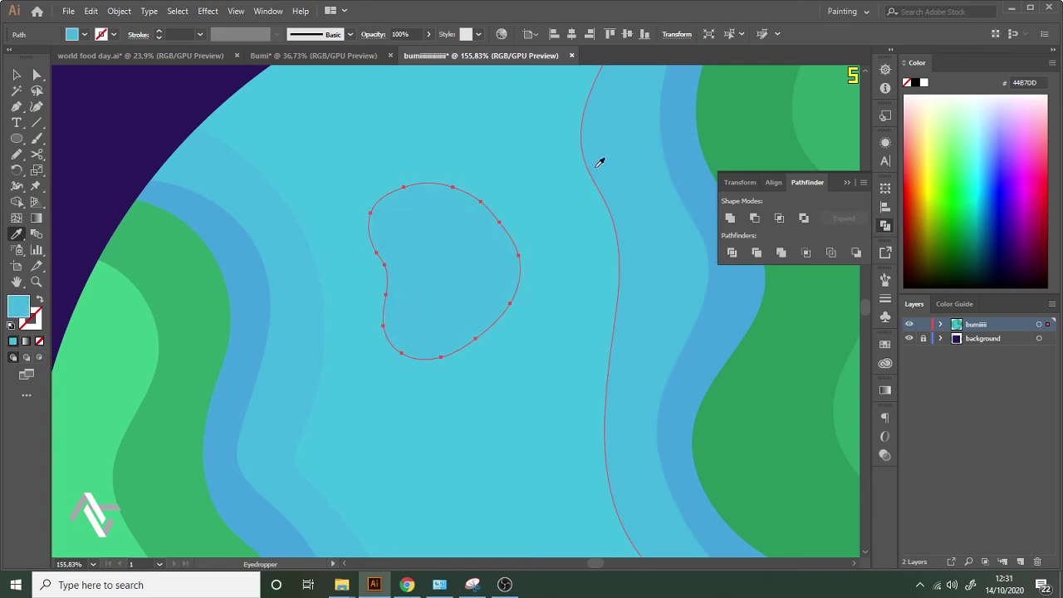
key(v)
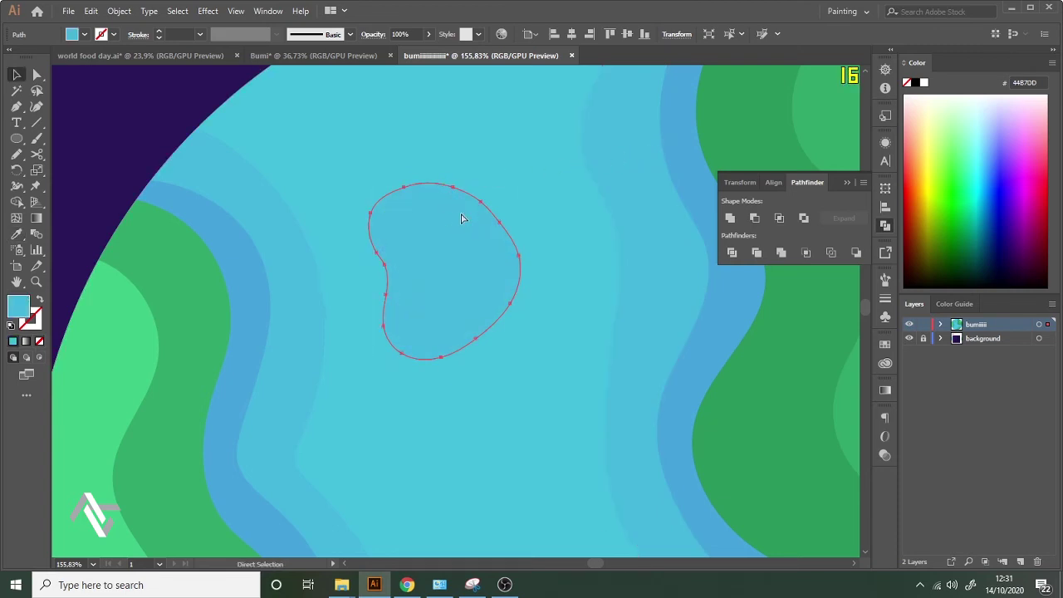
key(ctrl+[)
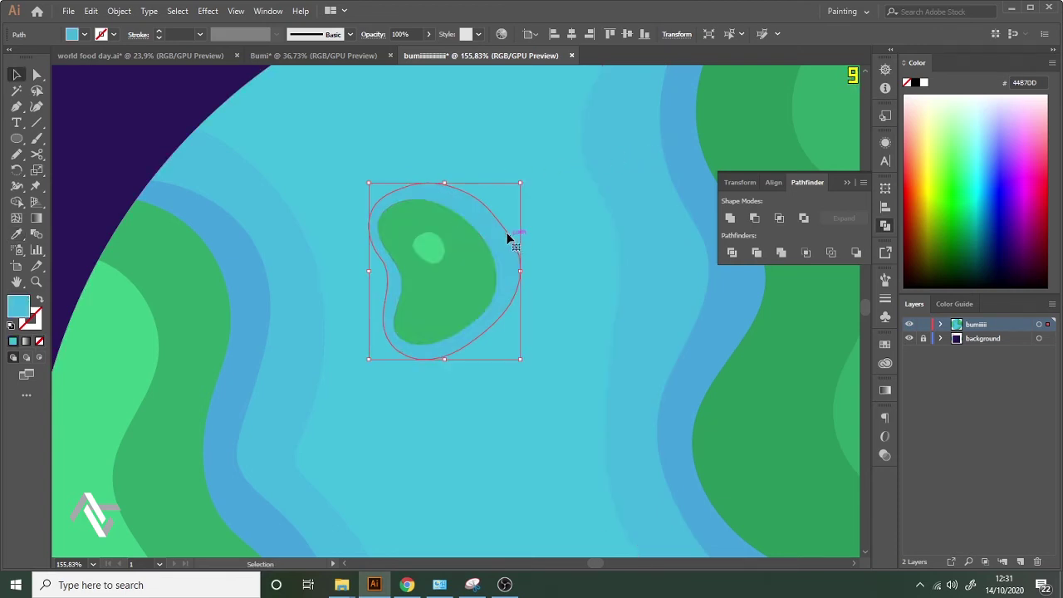
Draw a second, irregular elongated island outline with the Pencil tool in the open ocean in the globe's southern half.
key(z)
drag(514, 220, 335, 248)
drag(563, 328, 644, 321)
key(space)
drag(591, 363, 427, 238)
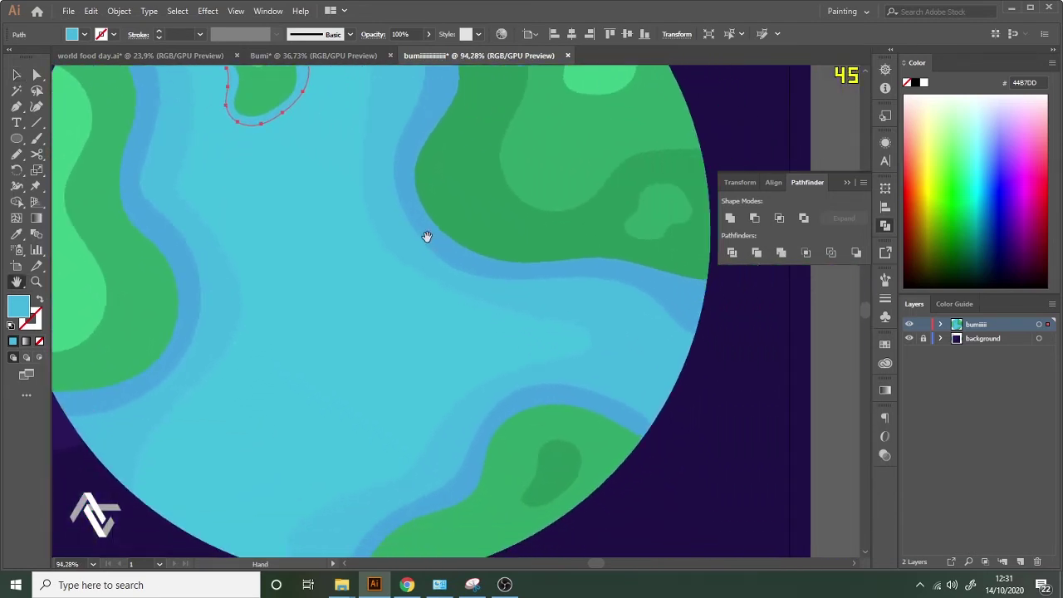
drag(693, 359, 679, 383)
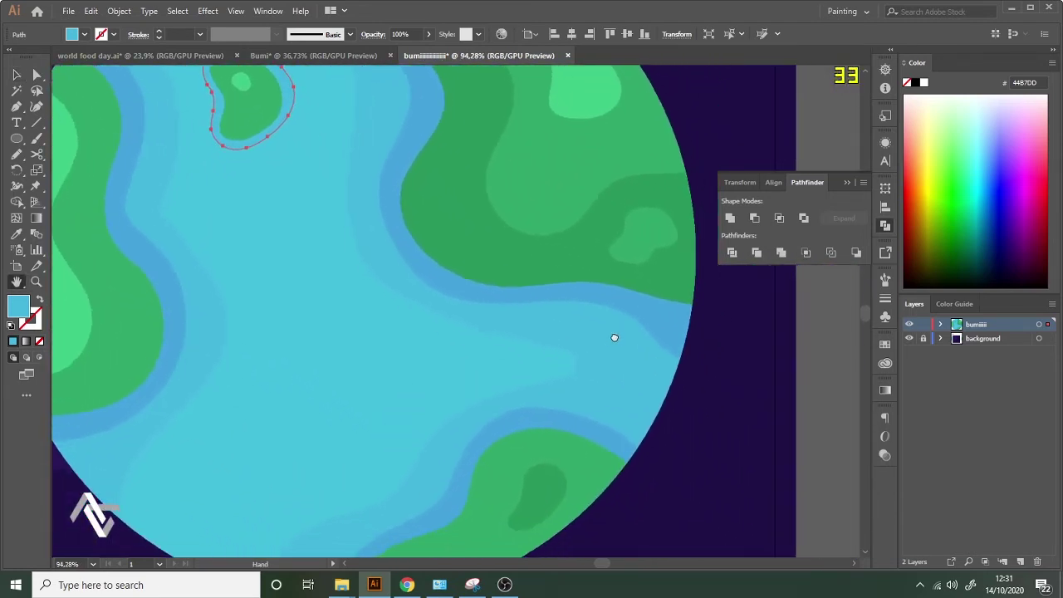
click(830, 350)
click(17, 155)
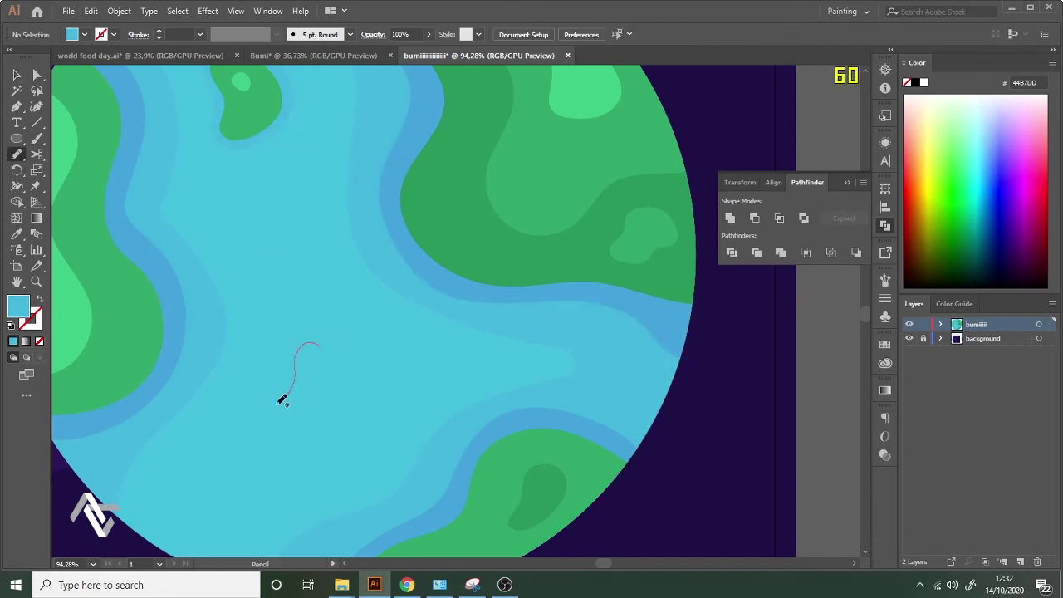
drag(273, 446, 325, 430)
drag(330, 351, 319, 345)
key(z)
mouse_move(422, 329)
mouse_down()
mouse_move(373, 347)
mouse_move(340, 335)
mouse_up()
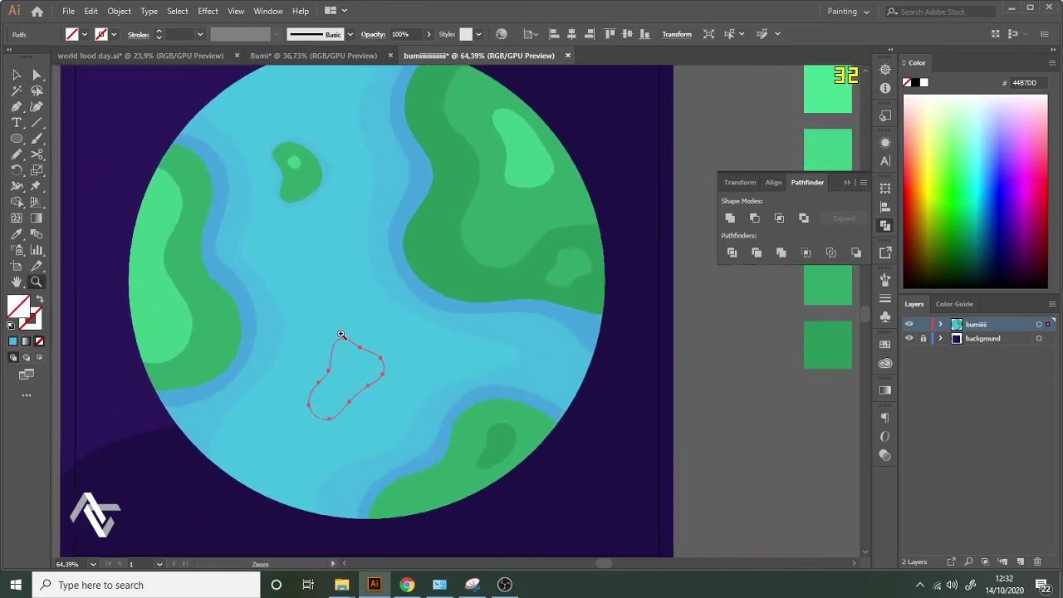
Fill the elongated island with the dark green 29965C sampled from the inner patch of the southeastern landmass.
key(i)
click(415, 263)
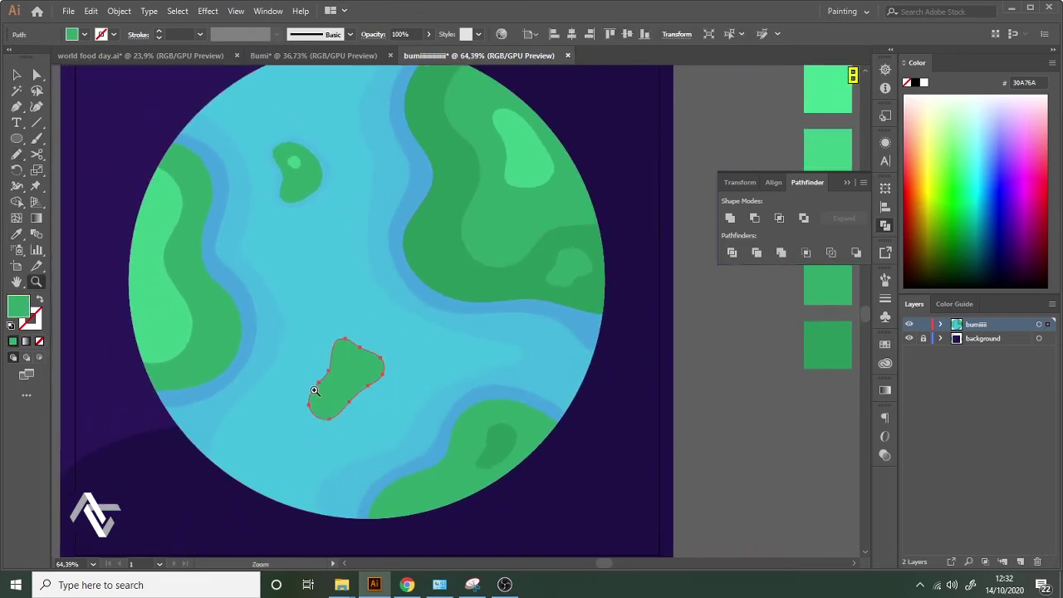
key(z)
drag(316, 379, 409, 375)
key(i)
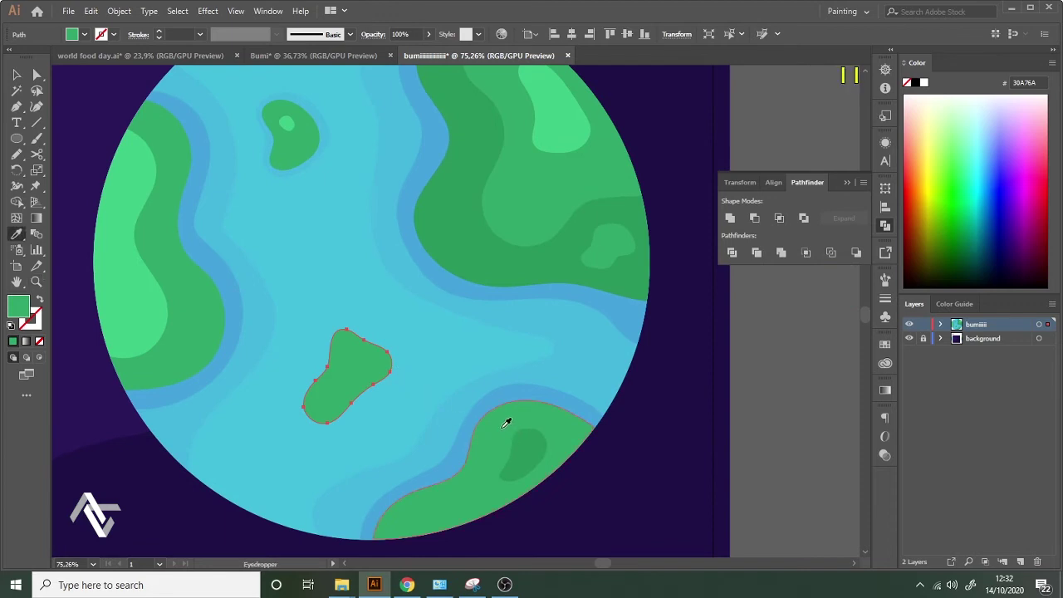
click(528, 437)
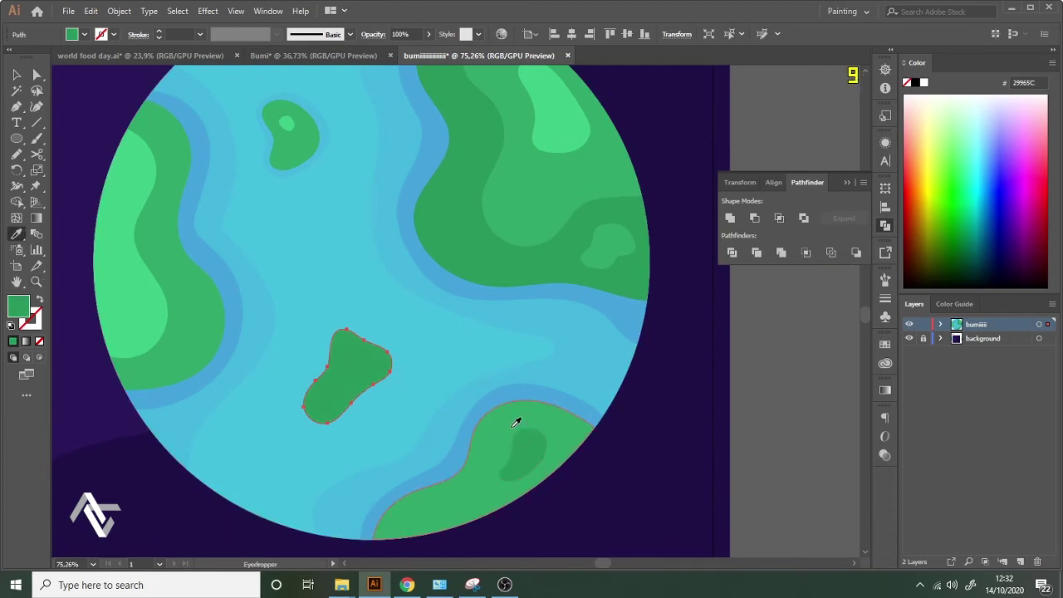
click(517, 416)
click(529, 445)
key(v)
click(744, 383)
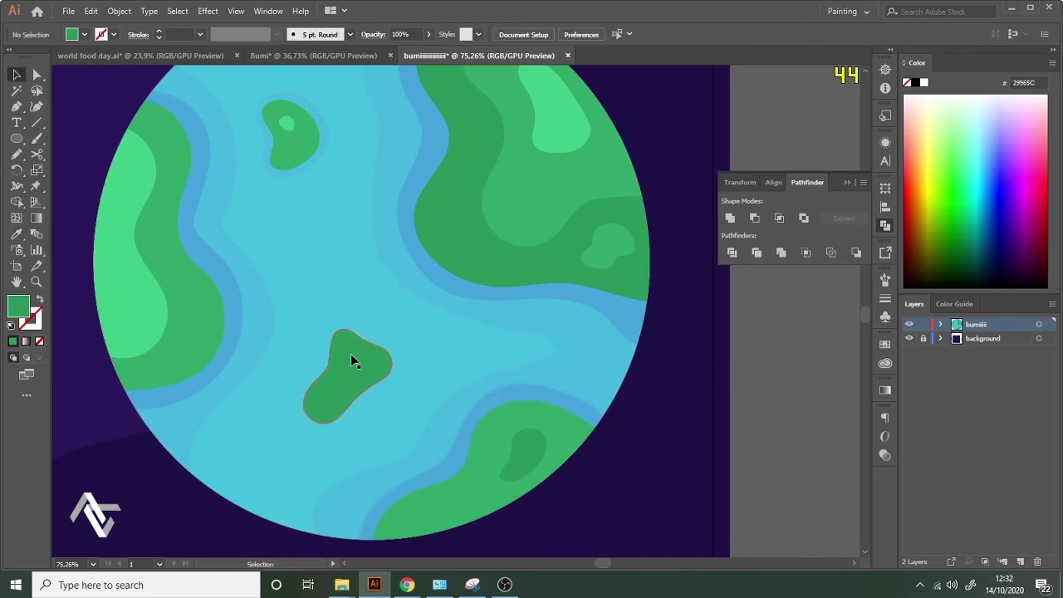
Draw a closed outline slightly larger than the elongated island around it with the Pencil tool.
click(18, 159)
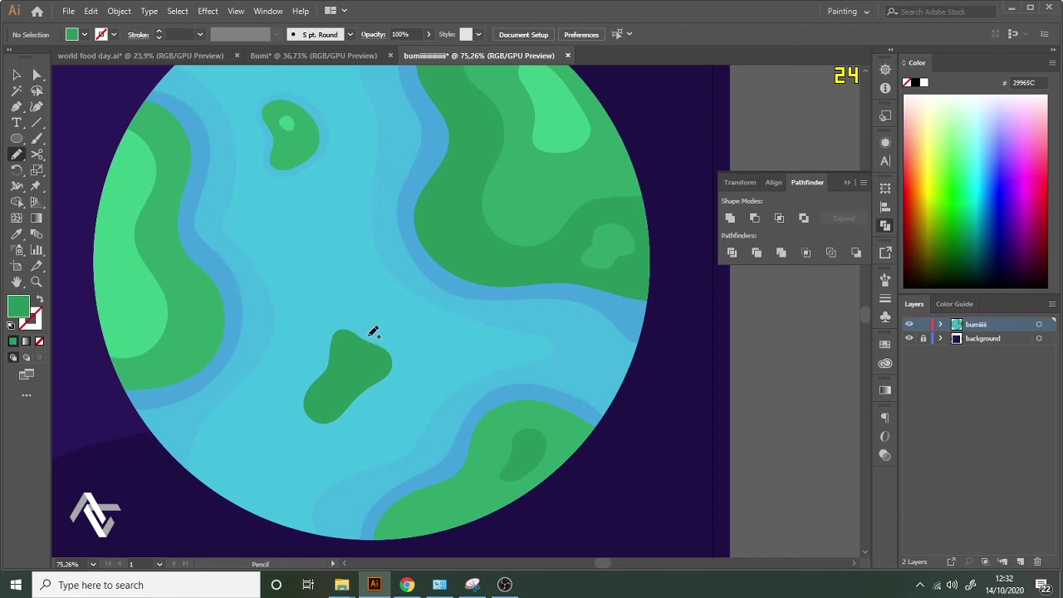
drag(332, 329, 325, 357)
drag(304, 422, 355, 414)
drag(378, 334, 381, 333)
Fill the outline around the elongated island with the light blue 44B7DD and send it behind the island.
key(i)
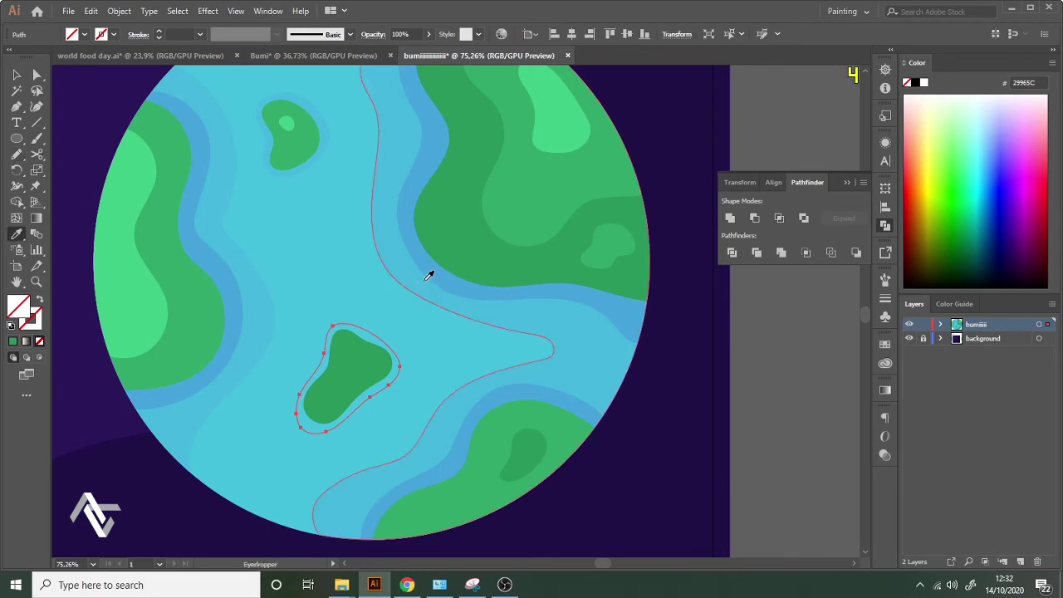
click(417, 279)
key(v)
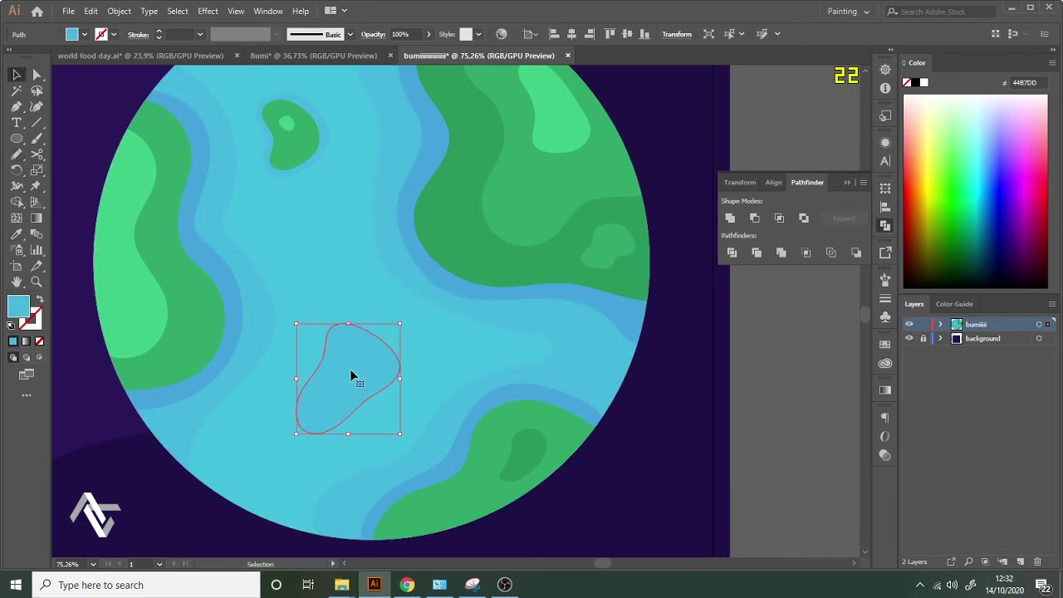
key(ctrl+bracketleft)
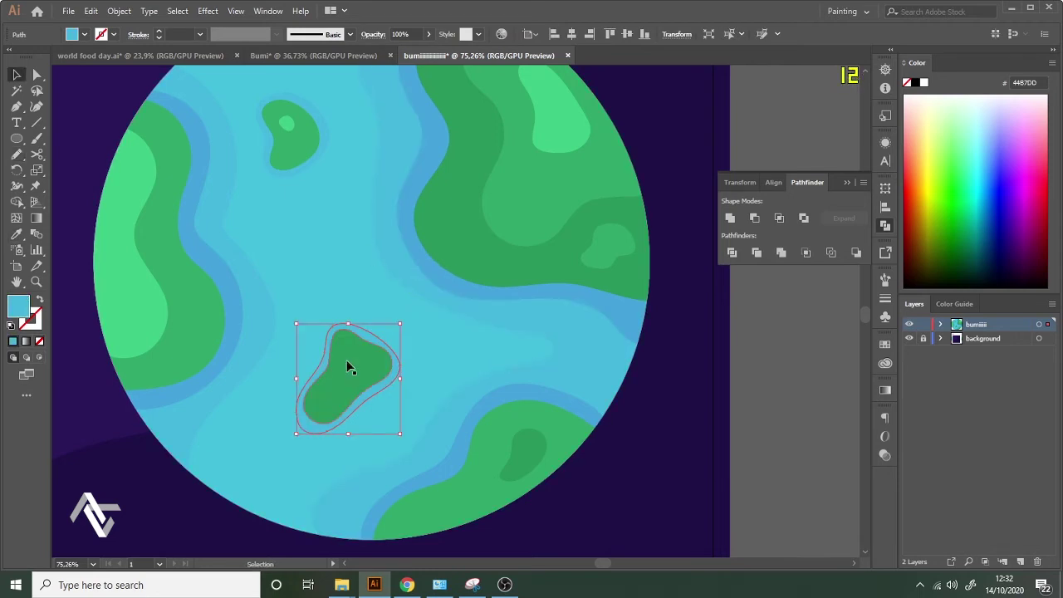
Nudge the light blue band slightly up and right so it surrounds the elongated island more evenly.
key(Up)
key(Right)
key(Up)
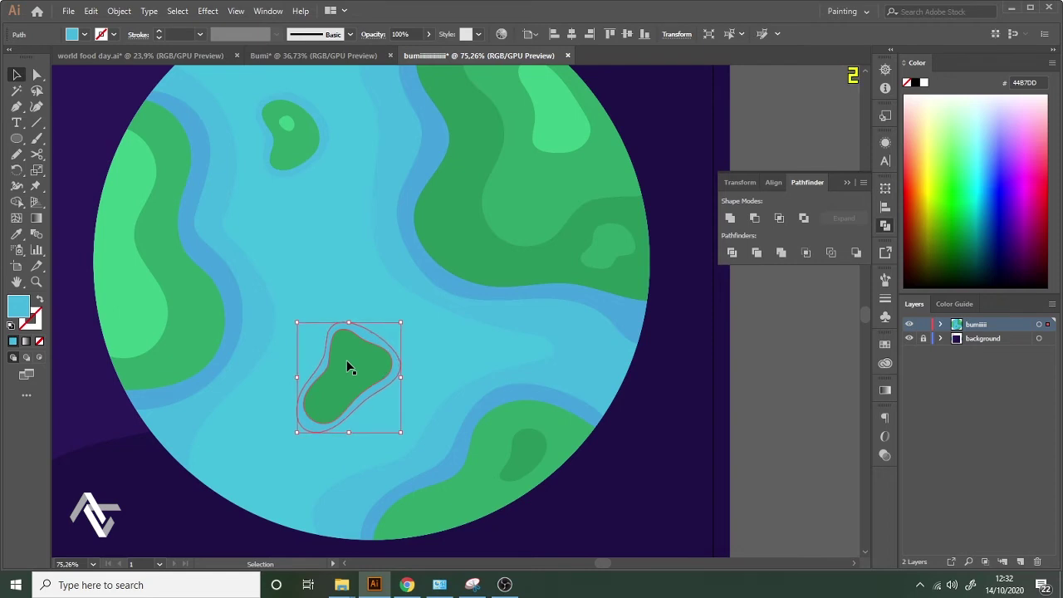
click(765, 319)
Draw a small highlight in the middle of the elongated island with the Pencil tool and fill it with green 30A76A.
key(z)
drag(764, 319, 591, 332)
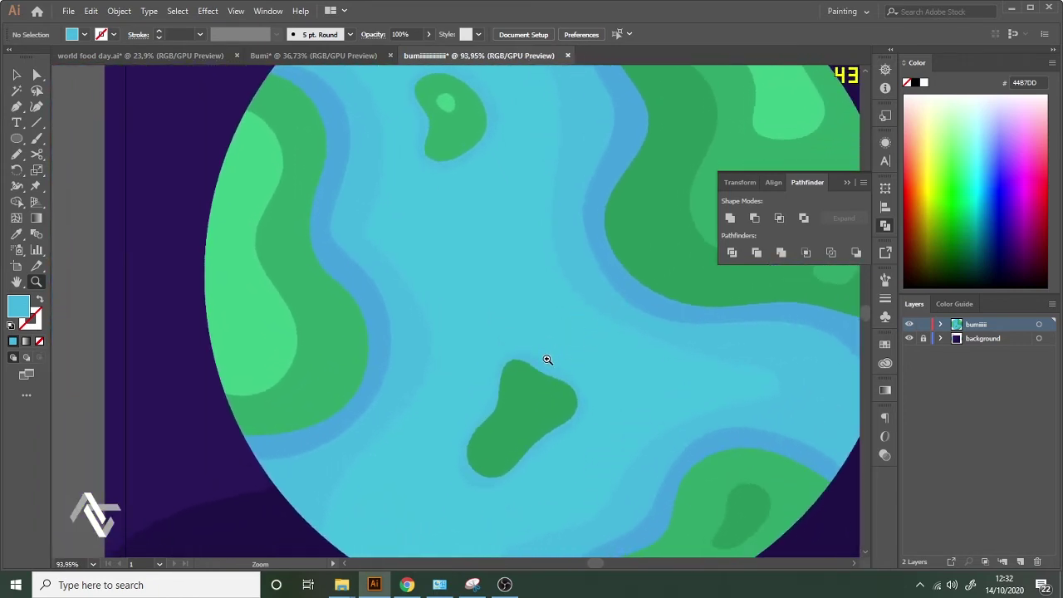
drag(547, 359, 633, 280)
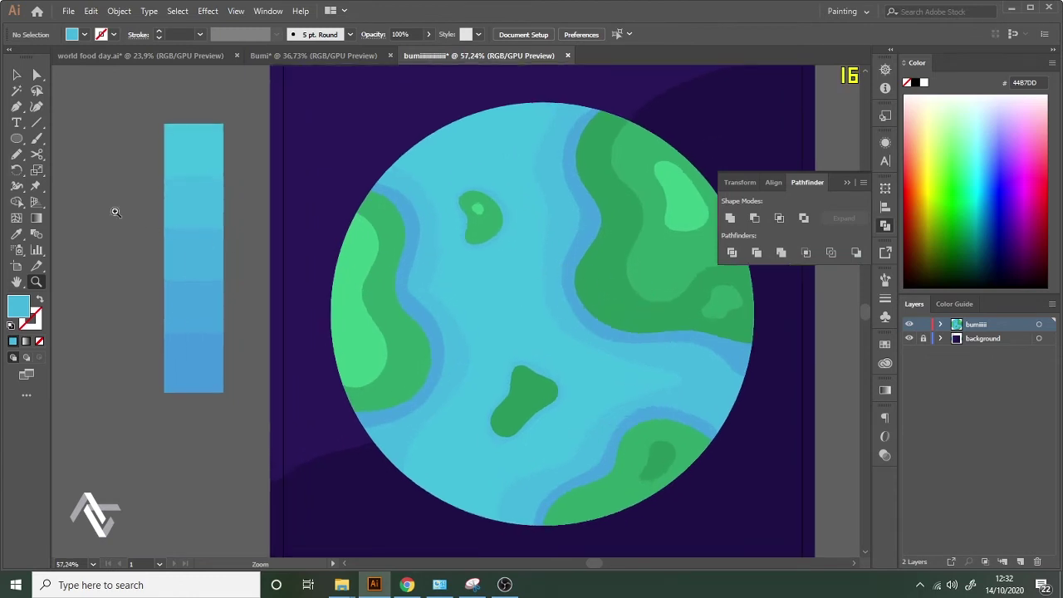
click(17, 156)
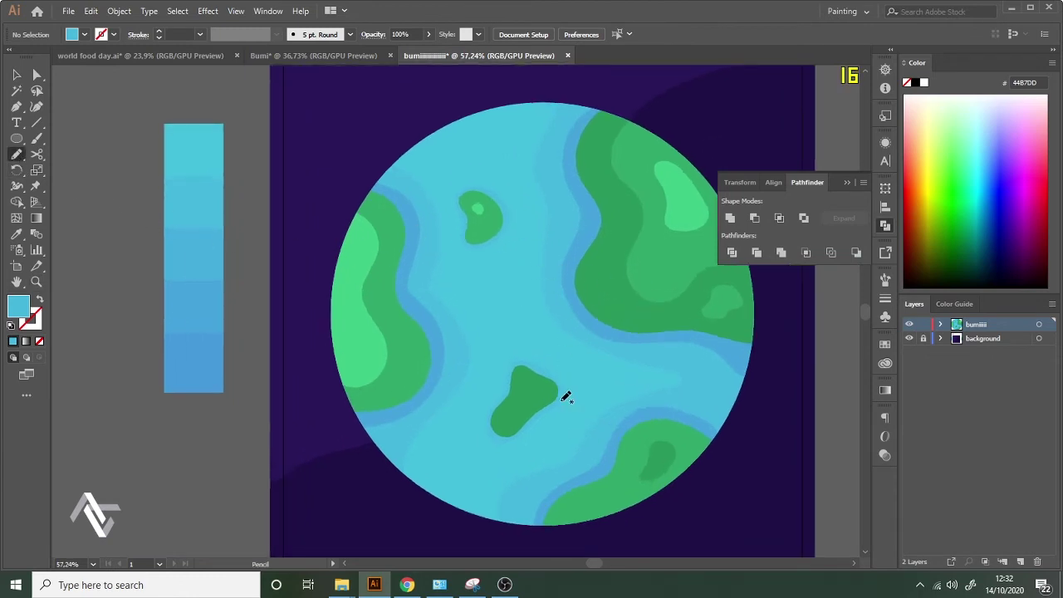
mouse_move(525, 388)
mouse_down()
mouse_move(525, 407)
mouse_move(564, 379)
mouse_up()
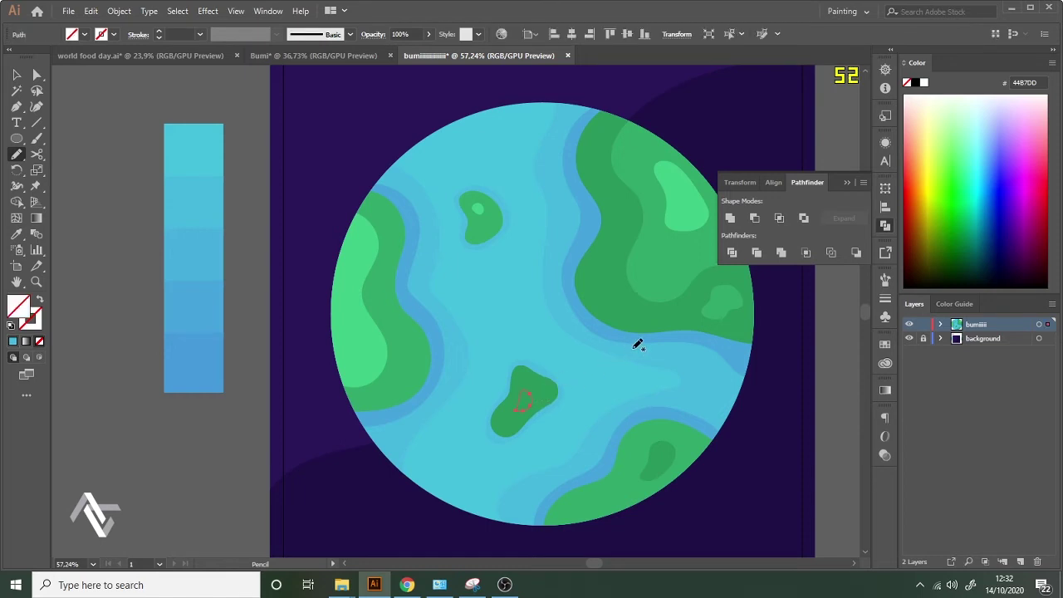
key(i)
click(664, 445)
click(676, 260)
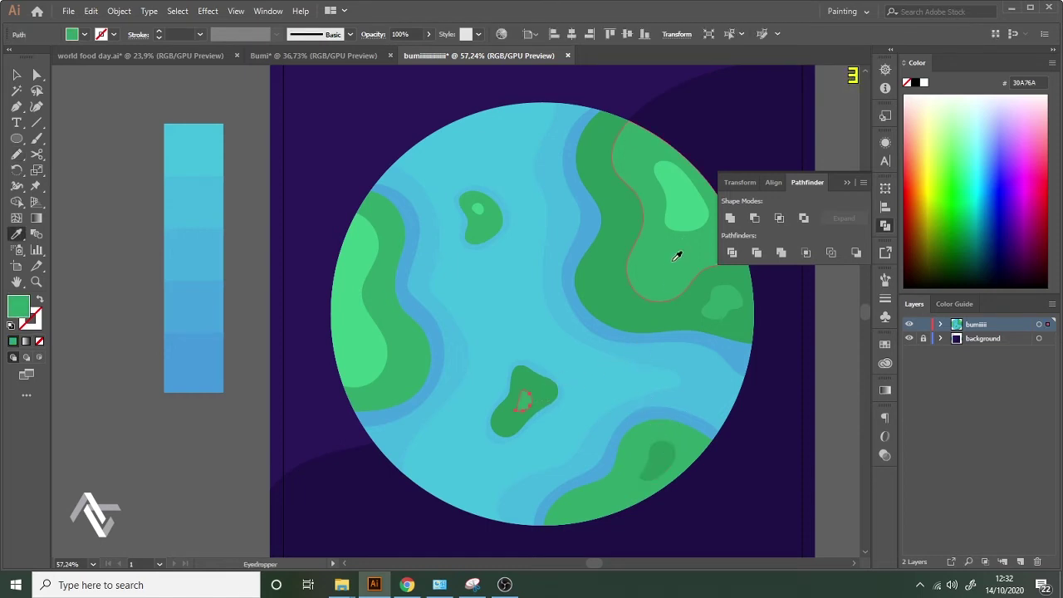
key(v)
click(827, 380)
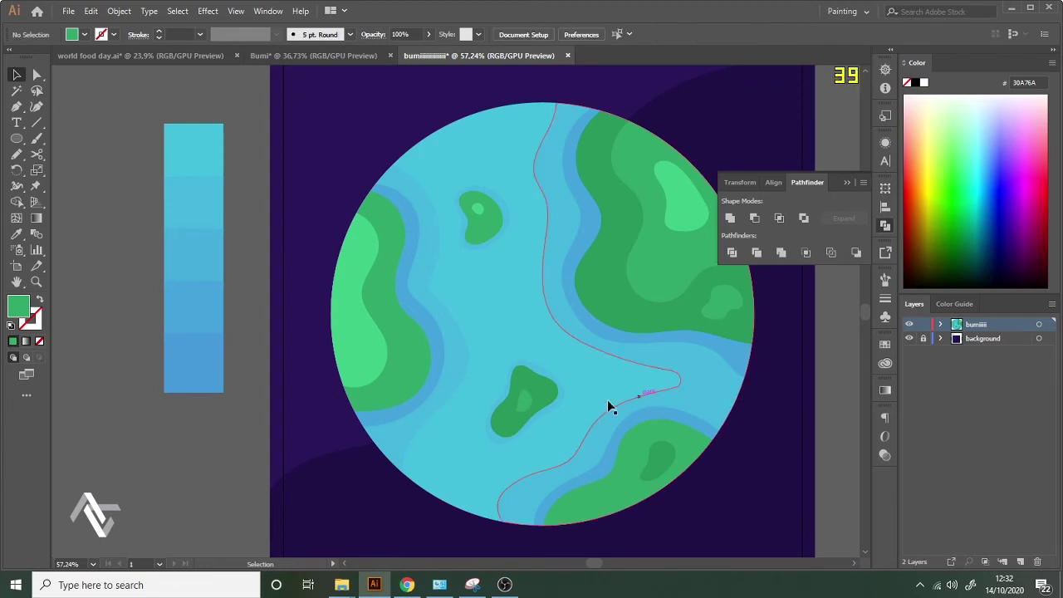
key(z)
drag(528, 399, 671, 392)
key(c)
click(513, 411)
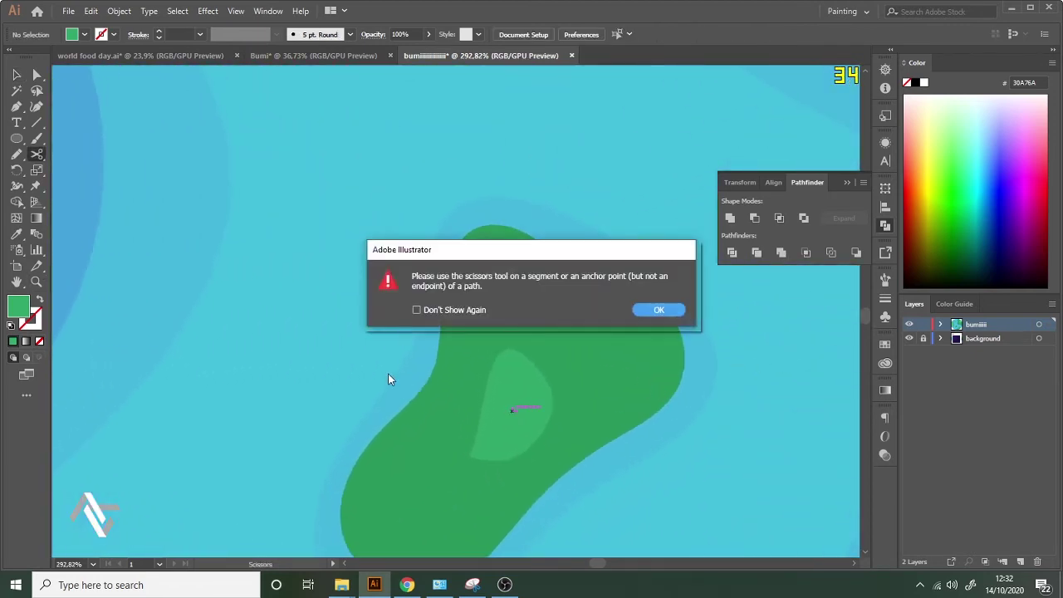
click(637, 311)
Smooth the sharp lower corner of the elongated island's highlight with the Smooth tool.
key(v)
click(482, 352)
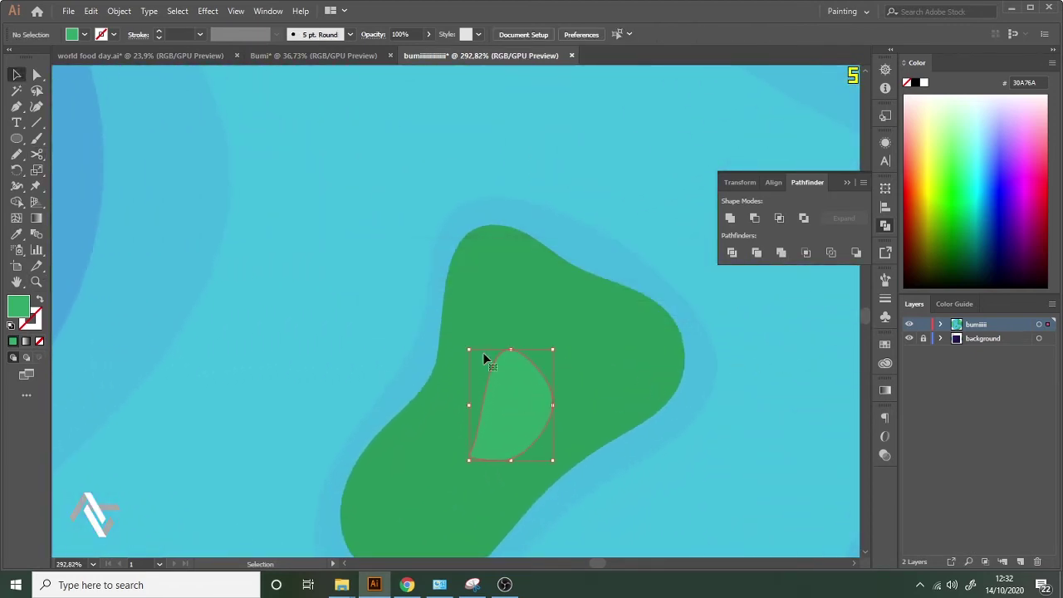
drag(17, 155, 75, 186)
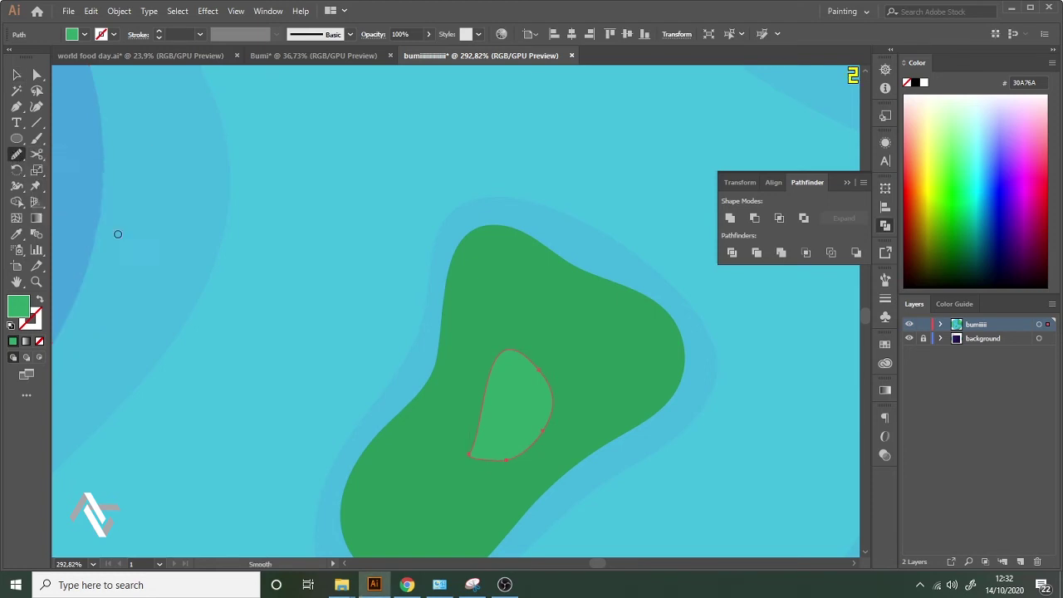
drag(472, 456, 483, 461)
key(z)
drag(573, 366, 289, 426)
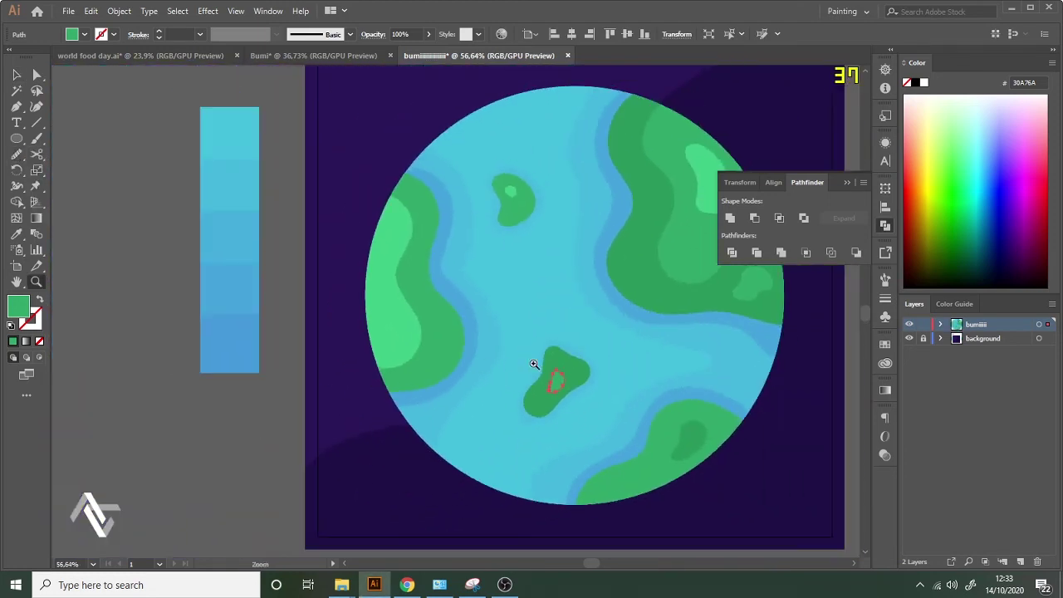
drag(534, 364, 562, 360)
ctrl+click(817, 373)
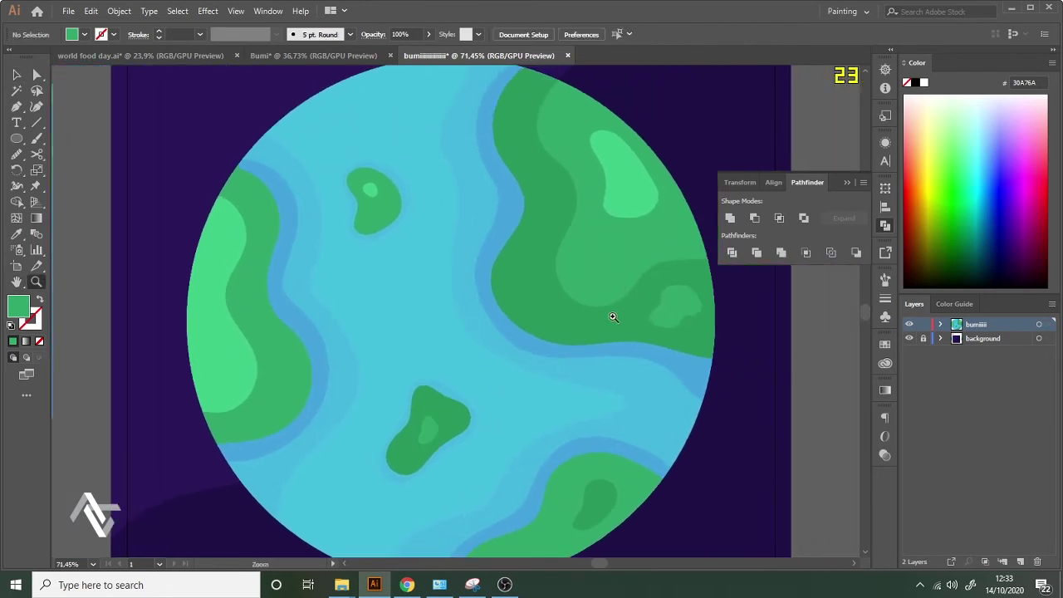
Draw an hourglass-like water patch between the two small islands with the Pencil tool and fill it with light blue 44B7DD.
drag(613, 316, 451, 225)
click(16, 155)
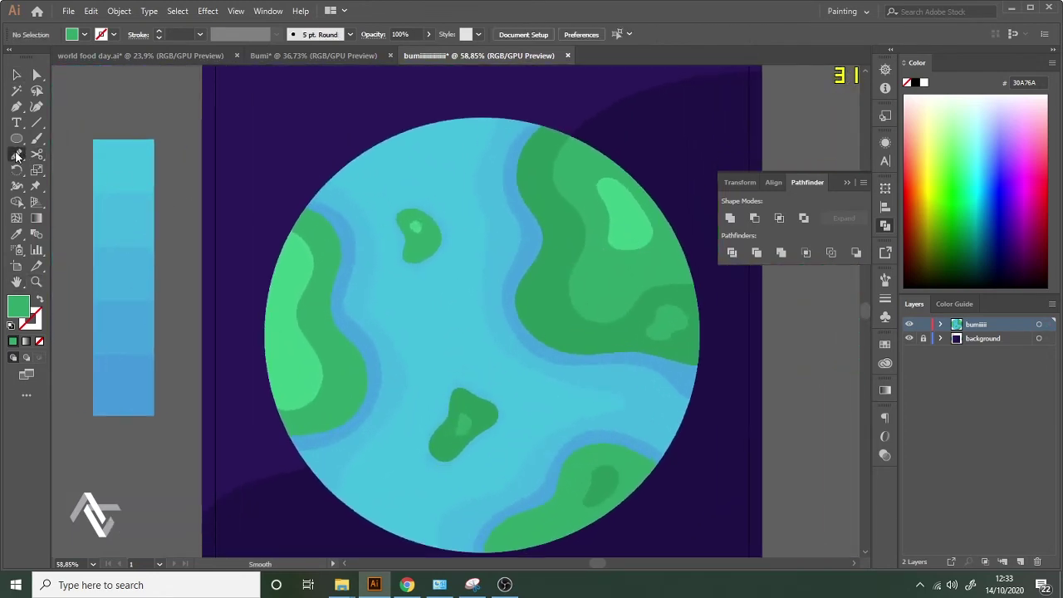
drag(17, 156, 75, 169)
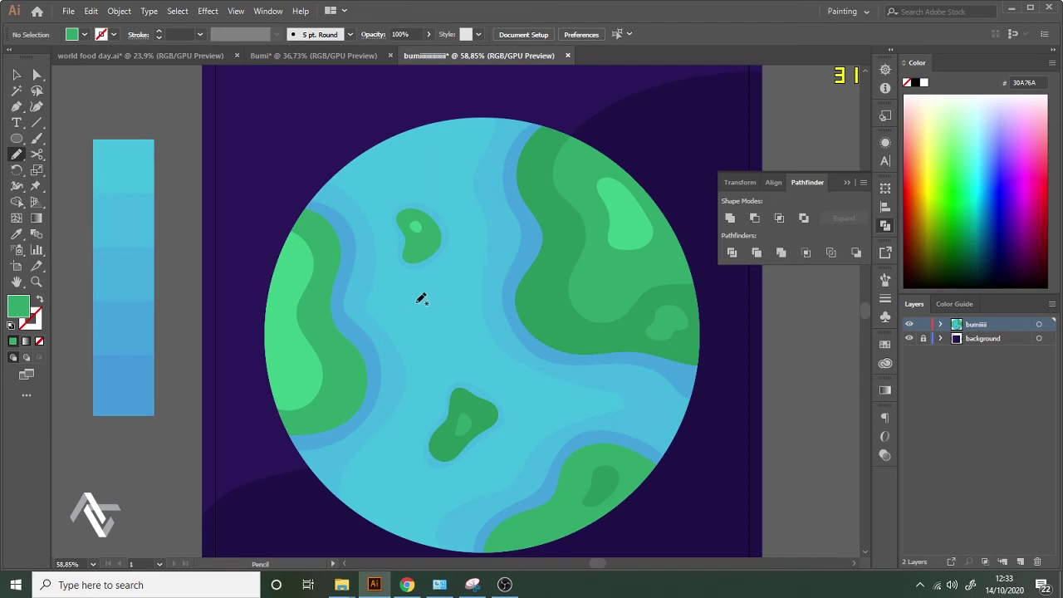
drag(409, 290, 430, 336)
drag(423, 285, 423, 283)
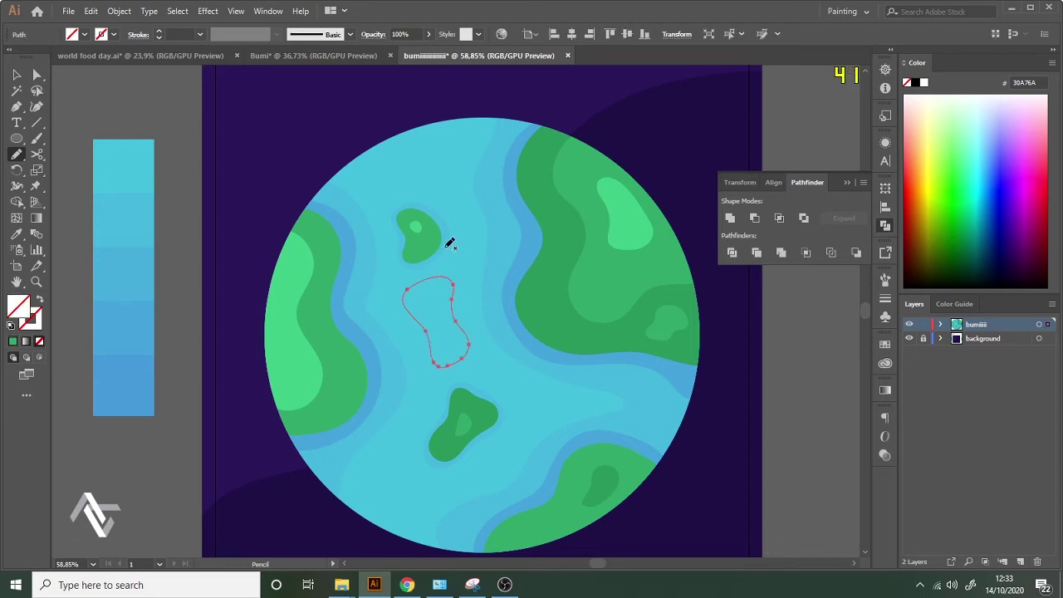
key(i)
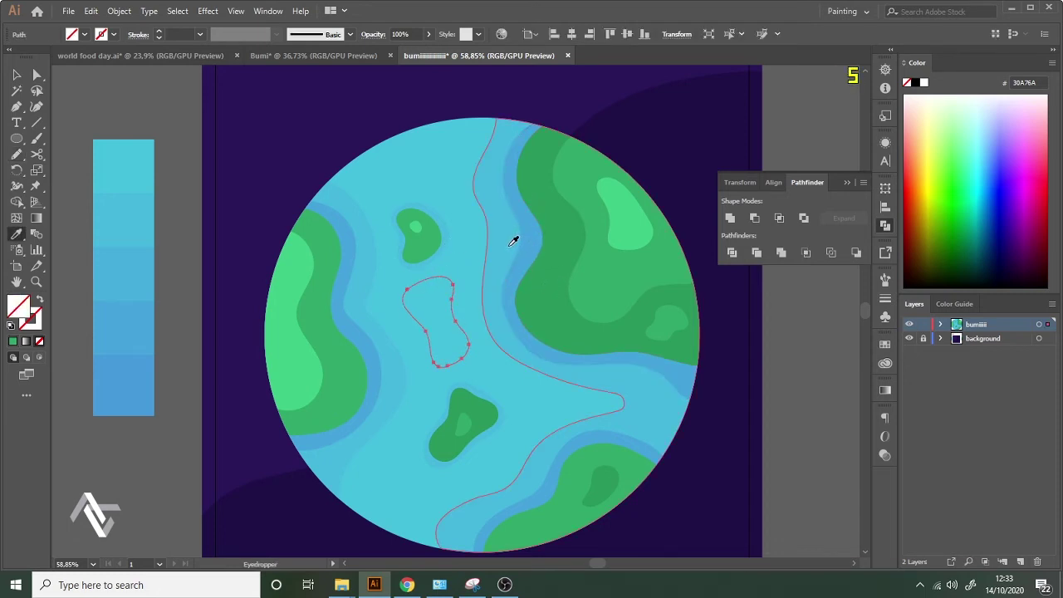
click(530, 244)
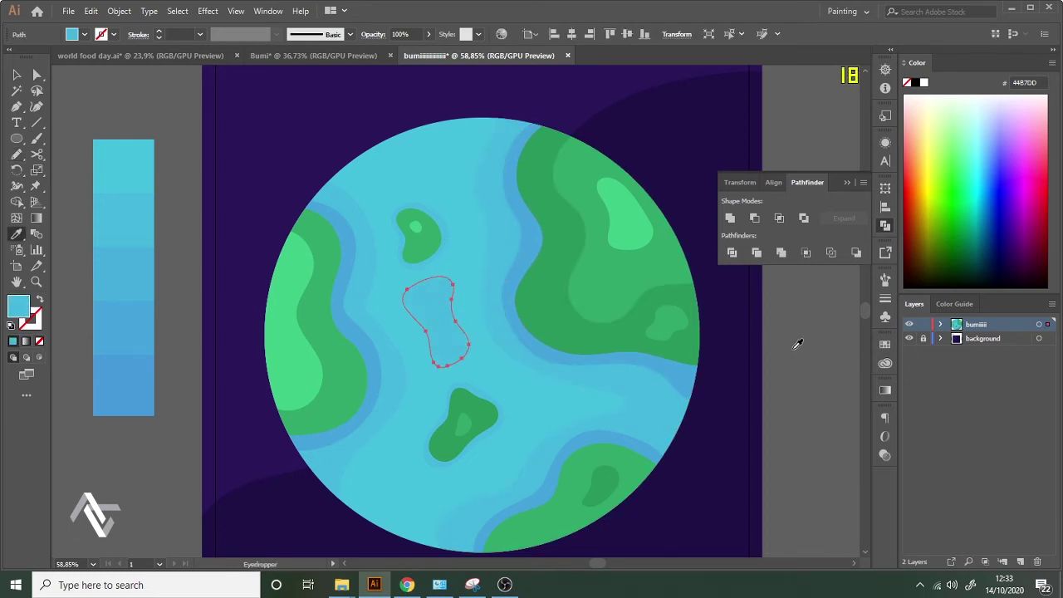
key(v)
click(773, 333)
Draw a narrower shape inside the water patch between the islands and fill it with the deeper blue 45A4DB.
click(22, 158)
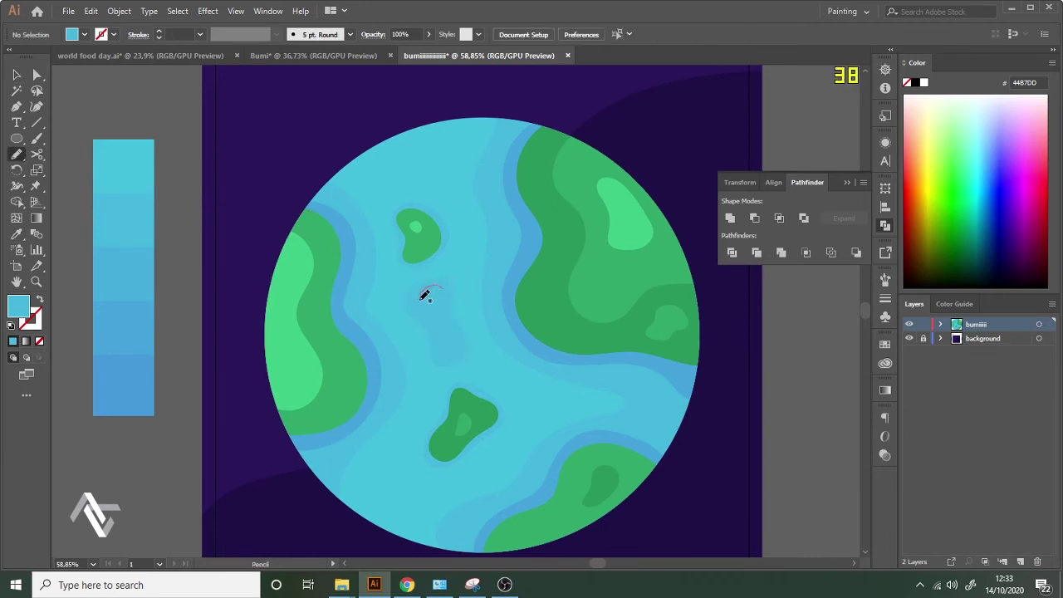
mouse_move(425, 297)
mouse_down()
mouse_move(445, 341)
mouse_move(450, 325)
mouse_up()
key(i)
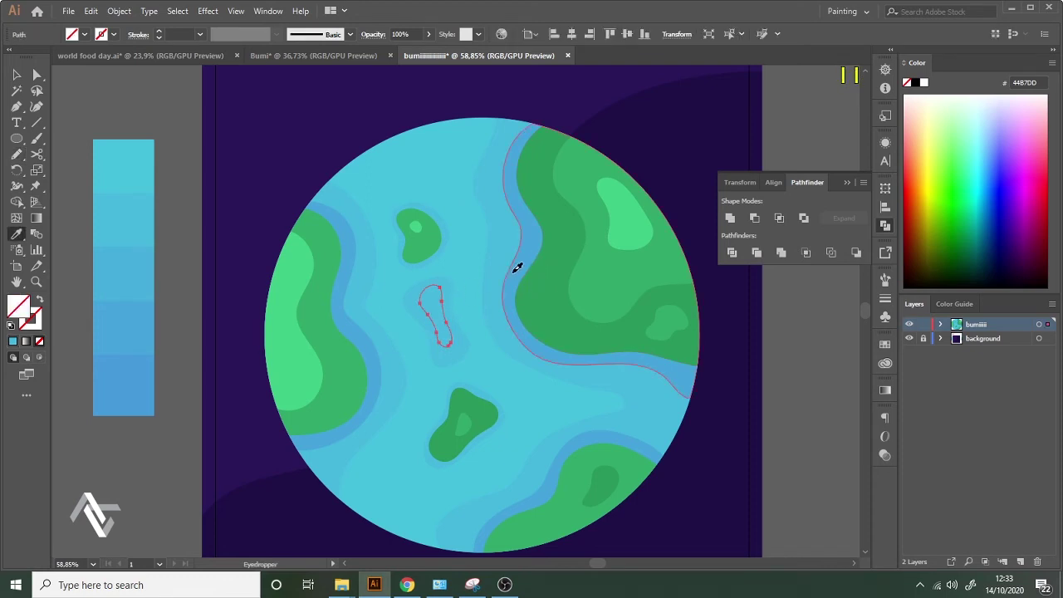
click(515, 267)
key(v)
click(797, 311)
Draw a small tapered water patch east of the elongated island with the Pencil tool and fill it with light blue 44B7DD.
key(z)
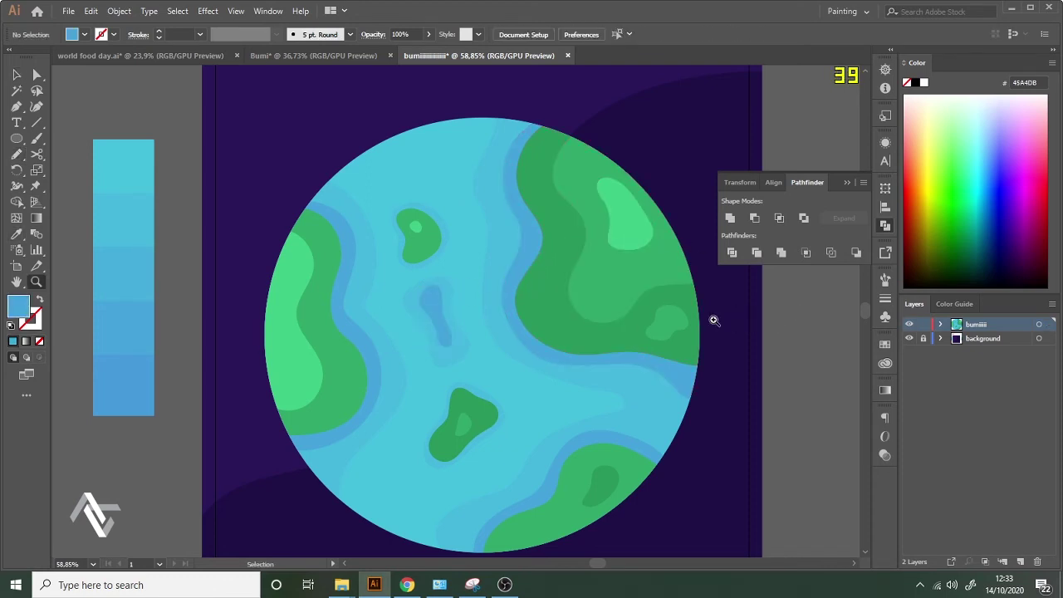
drag(797, 311, 831, 342)
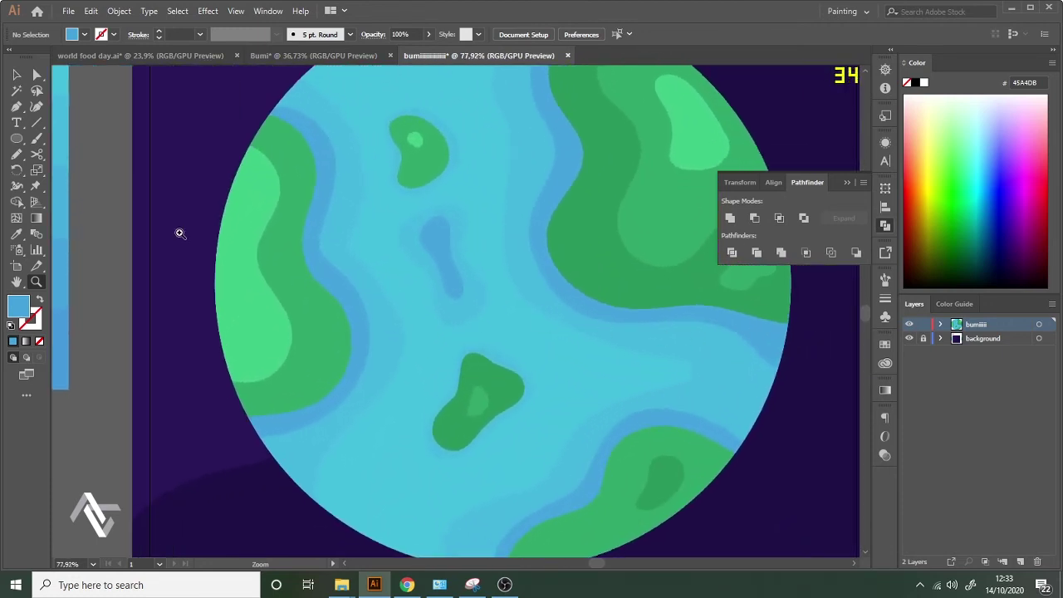
click(17, 155)
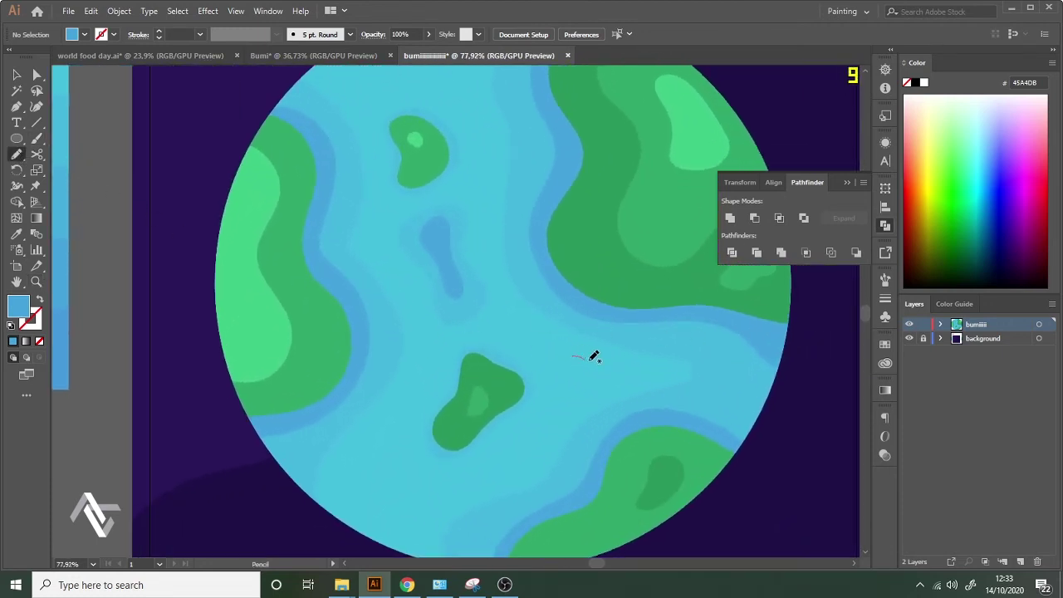
drag(575, 363, 574, 364)
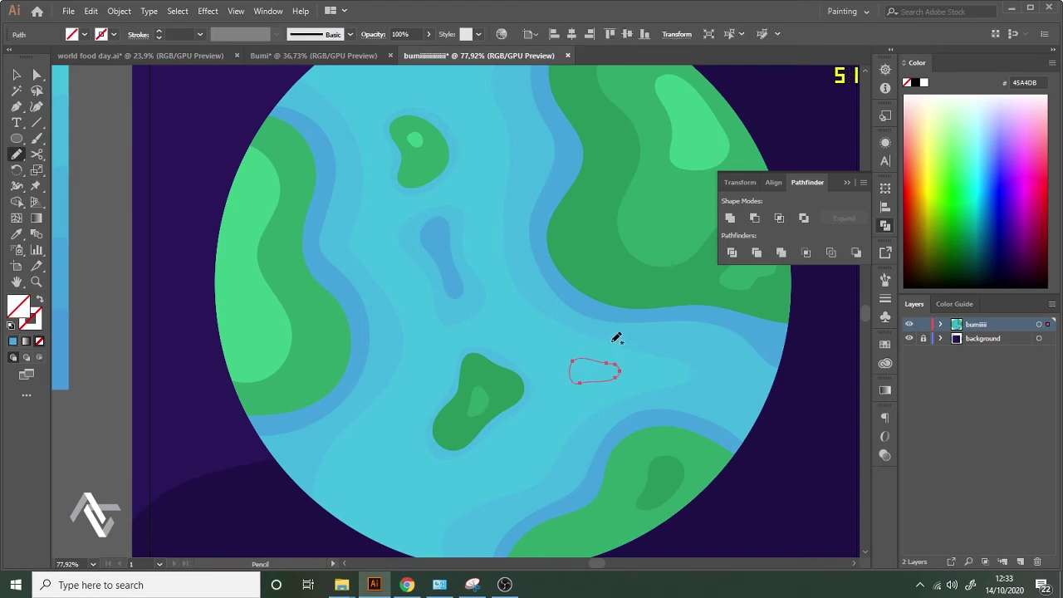
key(i)
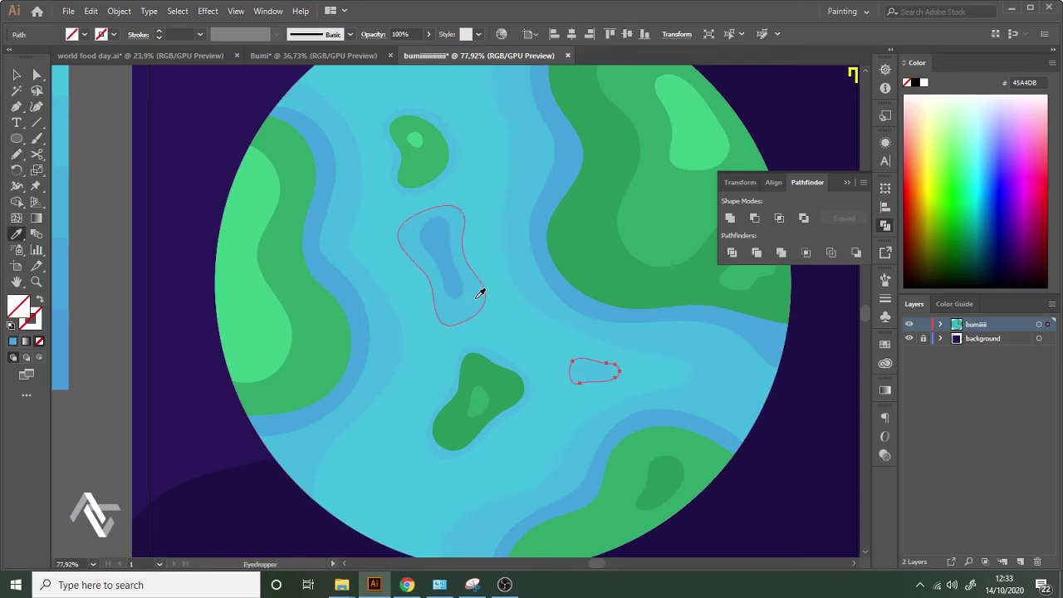
click(477, 297)
Select all the shapes that make up the globe and group them.
key(z)
drag(592, 338, 373, 373)
drag(611, 283, 518, 311)
key(space)
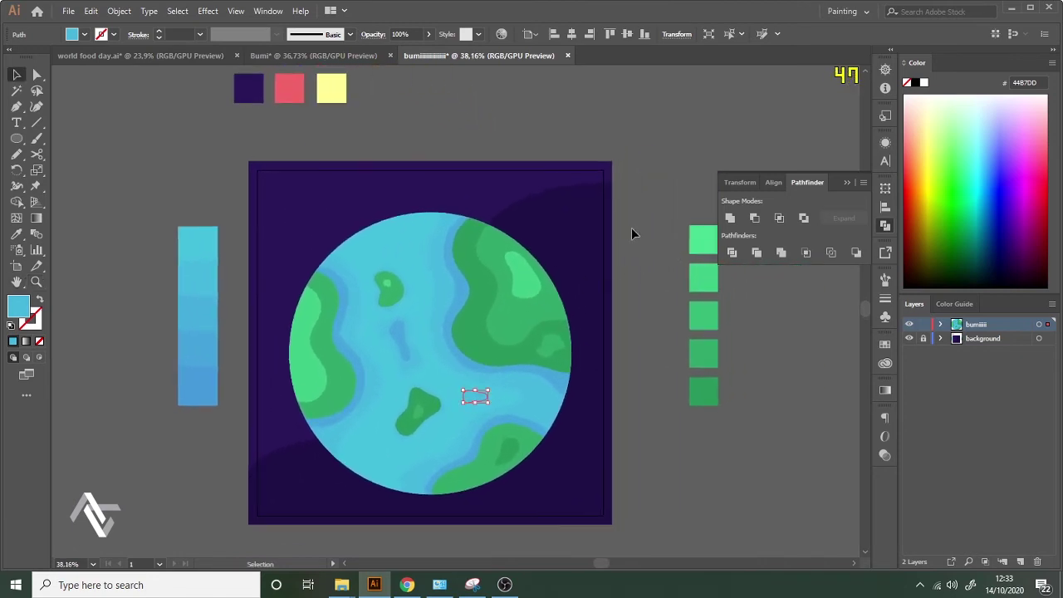
click(632, 230)
drag(631, 206, 326, 493)
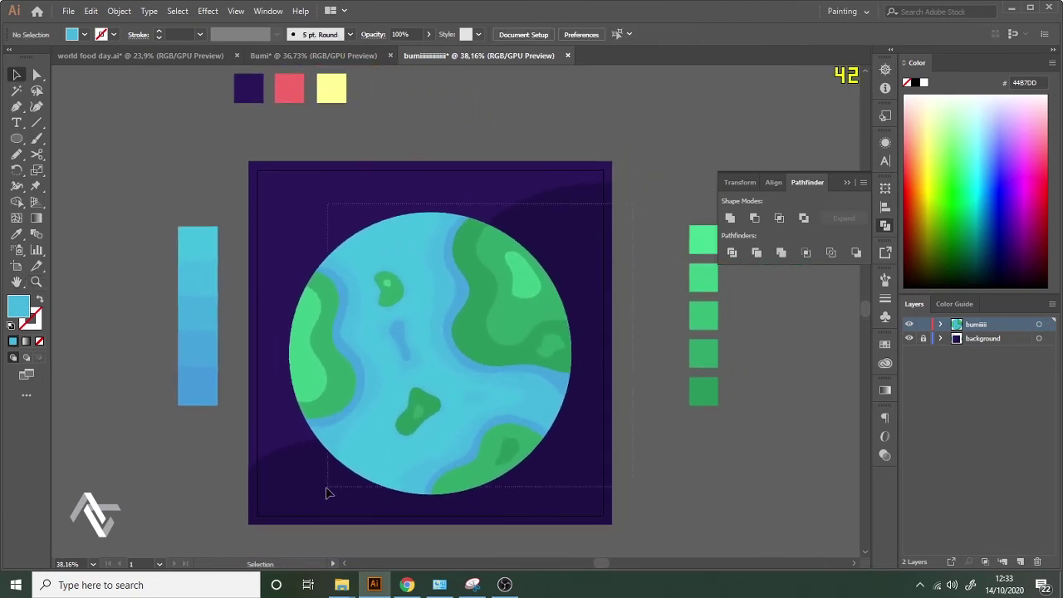
drag(261, 518, 266, 509)
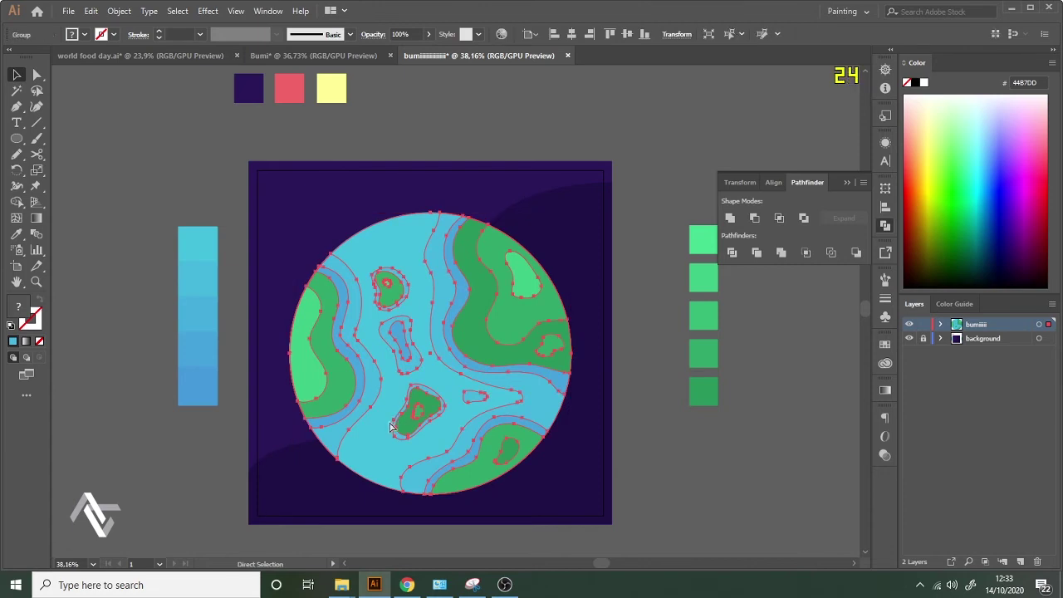
Duplicate the globe's base ocean circle in place and bring the copy in front of all the other globe shapes.
click(618, 320)
key(z)
drag(571, 326, 403, 358)
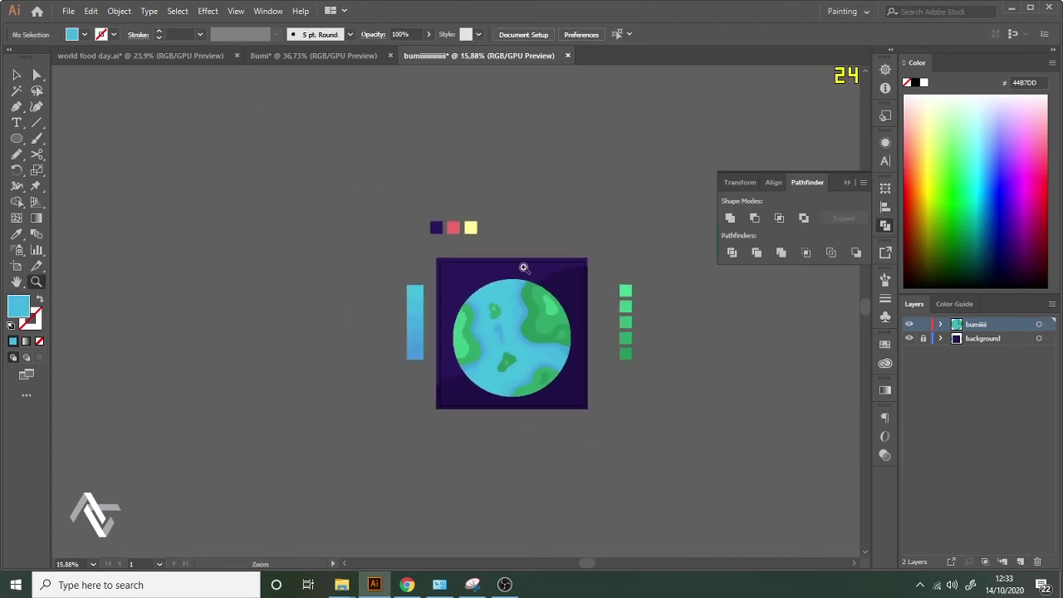
drag(537, 323, 596, 328)
scroll(593, 347, right, 1)
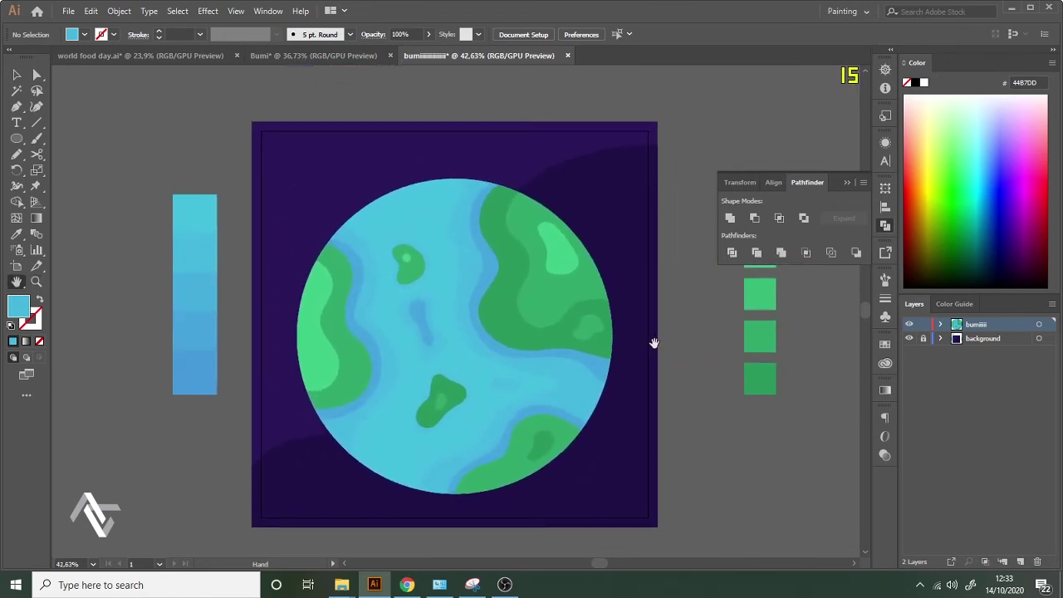
key(v)
key(a)
click(438, 205)
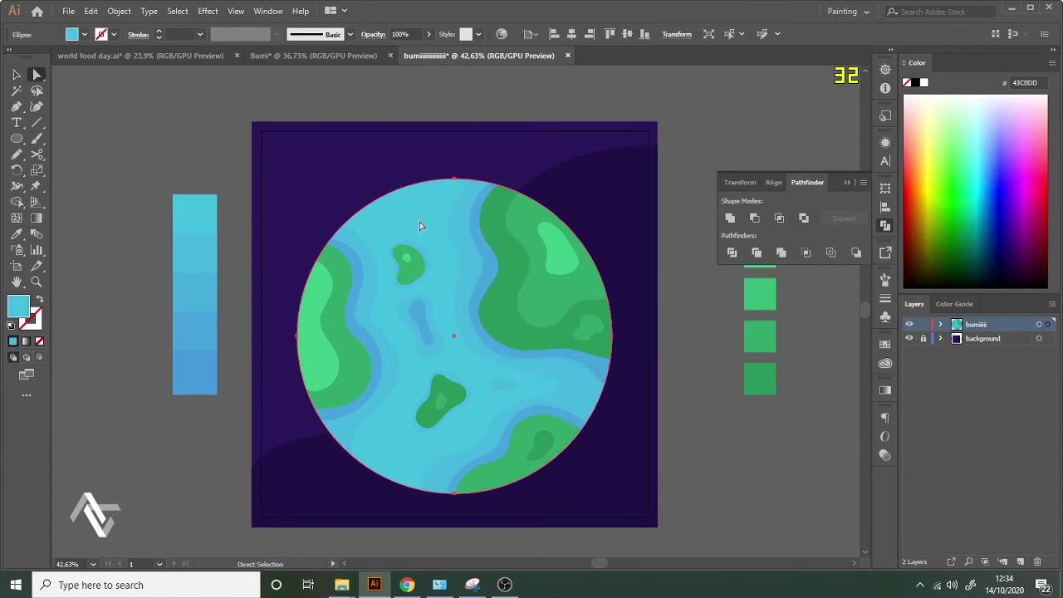
key(ctrl)
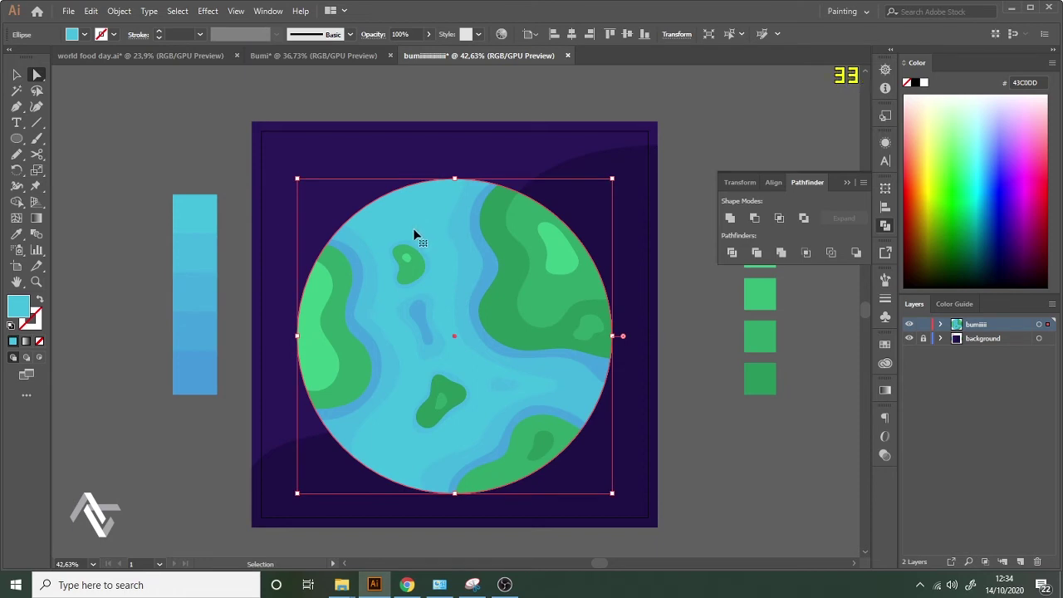
key(ctrl+shift+bracketright)
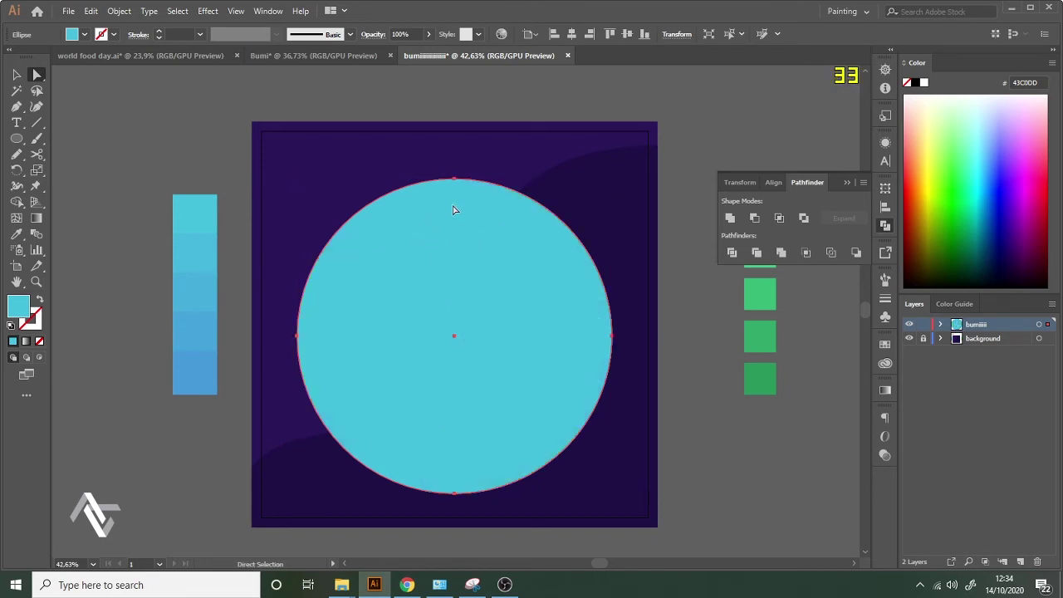
key(v)
click(702, 334)
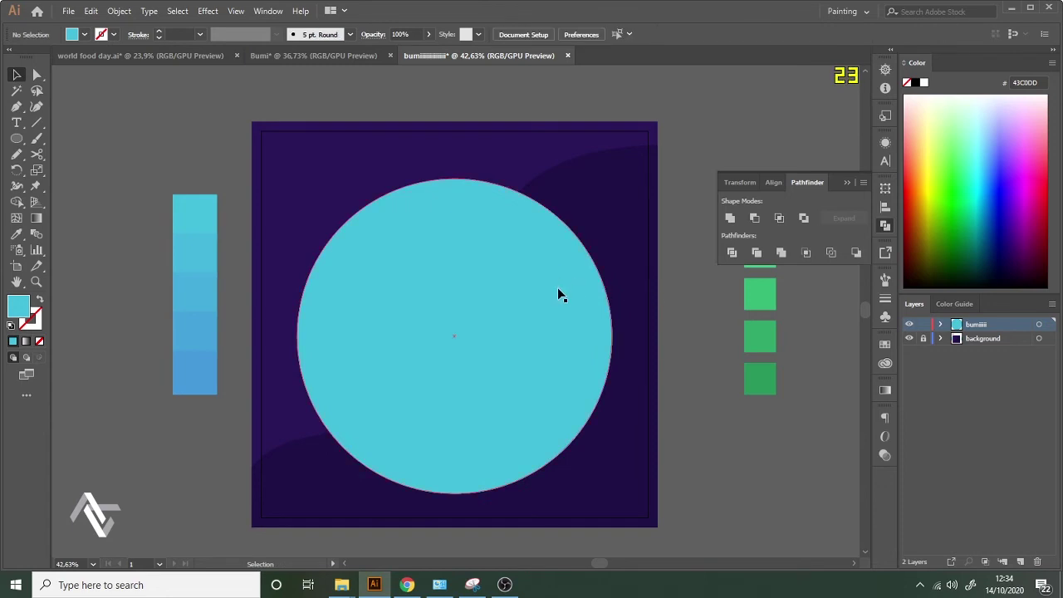
Duplicate the front circle slightly up and to the left, then subtract it from the circle behind to leave a crescent on the lower-right rim.
drag(560, 295, 580, 281)
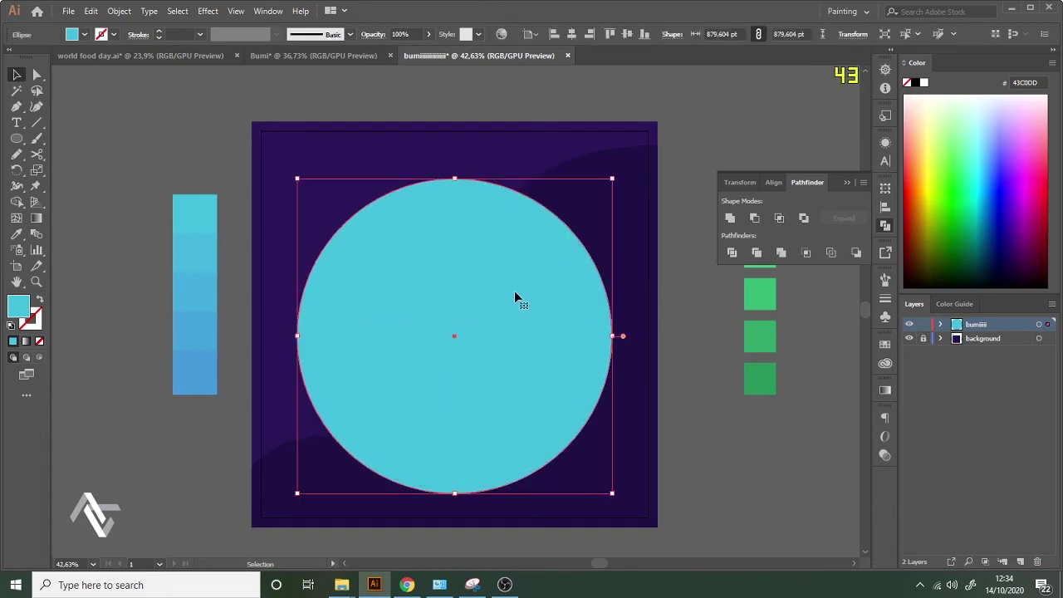
drag(539, 325, 524, 302)
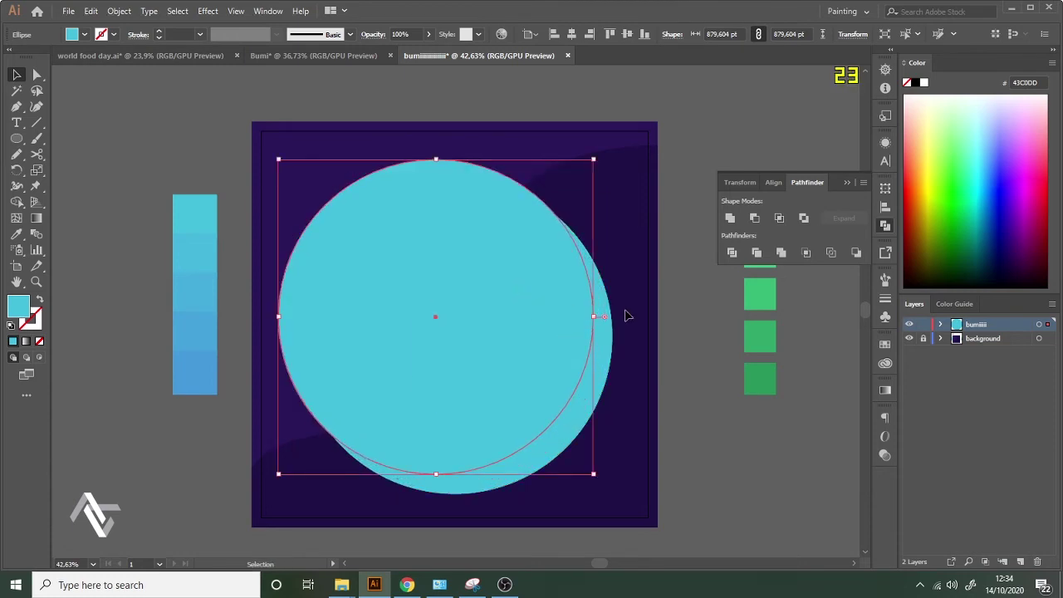
shift+click(609, 334)
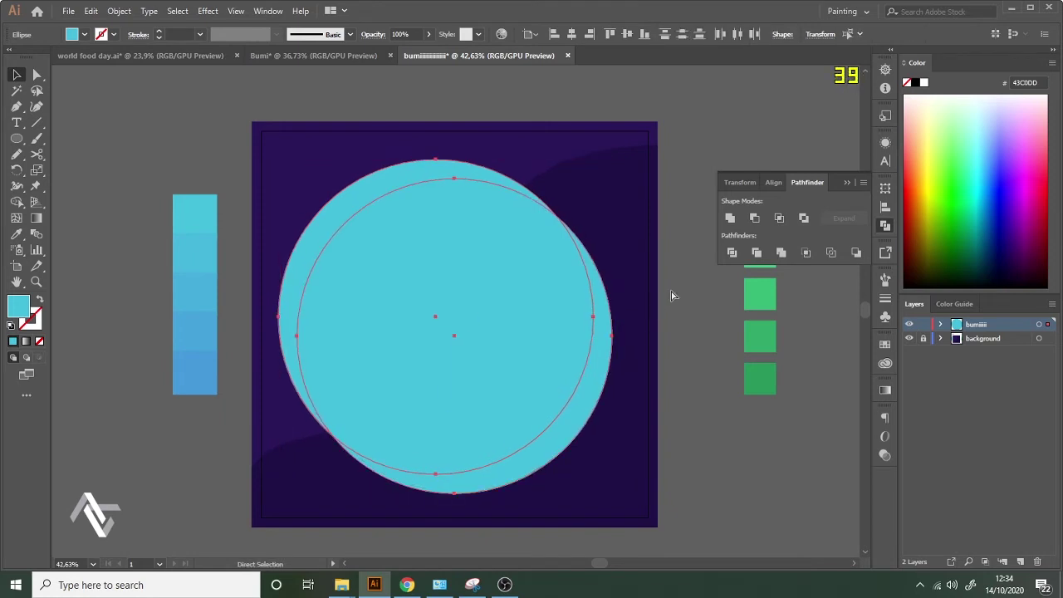
click(756, 221)
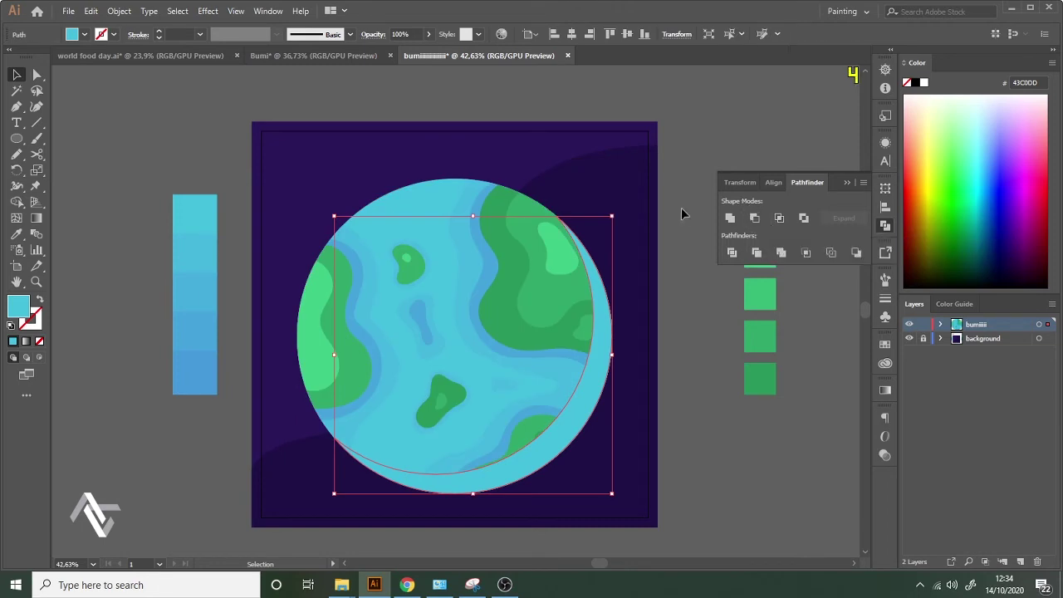
Fill the crescent with black 000000 and set its opacity to 18% as the globe's shadow.
click(923, 276)
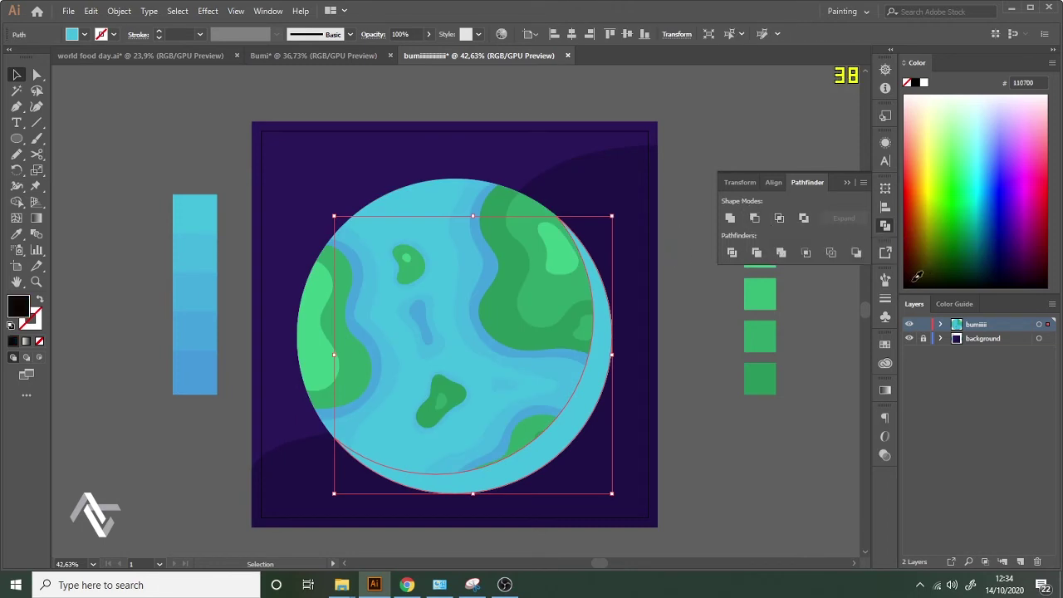
click(430, 34)
drag(389, 51, 390, 54)
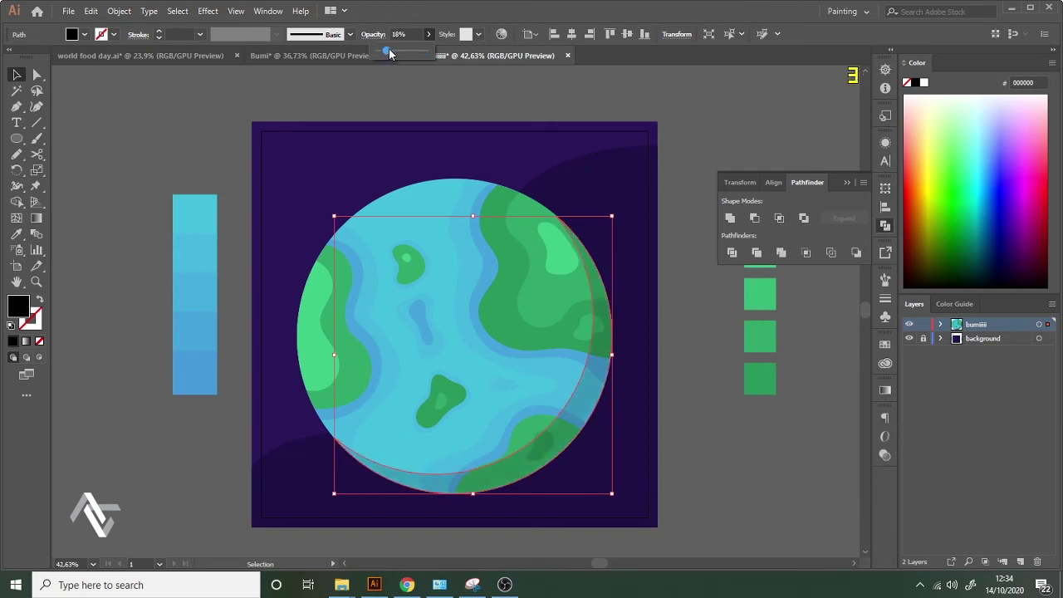
click(95, 100)
key(ctrl+shift+a)
Place another copy of the ocean circle in front of the globe and its shadow, exactly over the original.
key(z)
alt+click(456, 167)
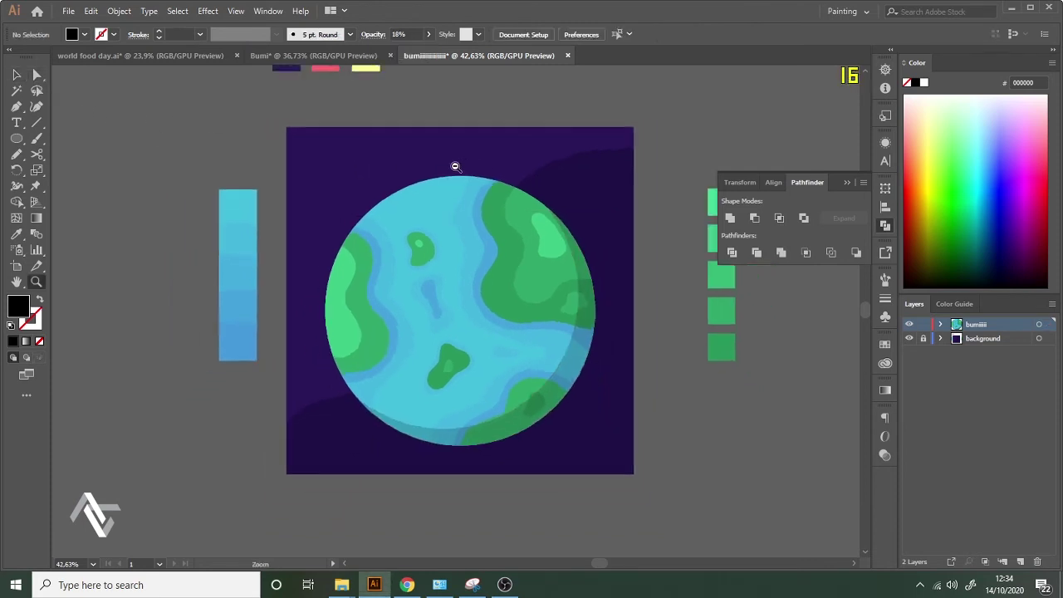
drag(456, 167, 373, 195)
drag(467, 146, 550, 140)
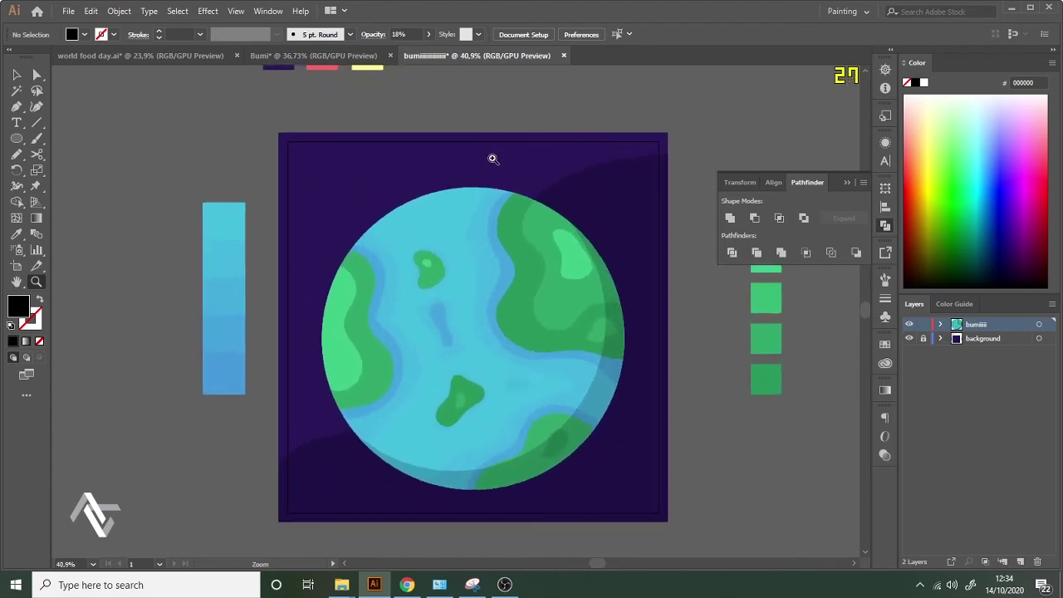
mouse_move(493, 159)
mouse_down()
mouse_move(463, 168)
mouse_move(486, 164)
mouse_up()
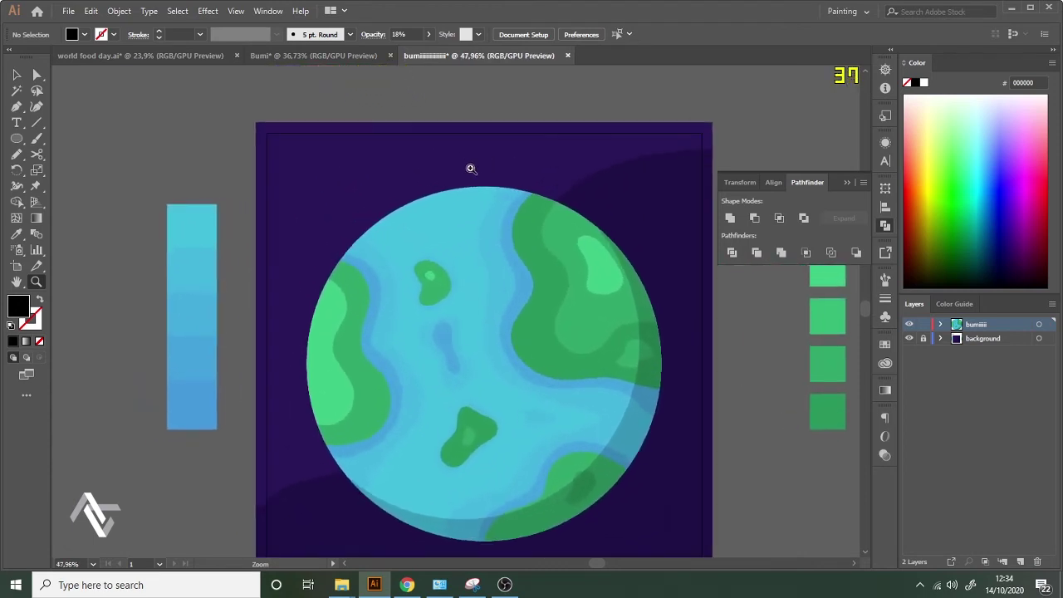
key(ctrl+z)
key(ctrl+z)
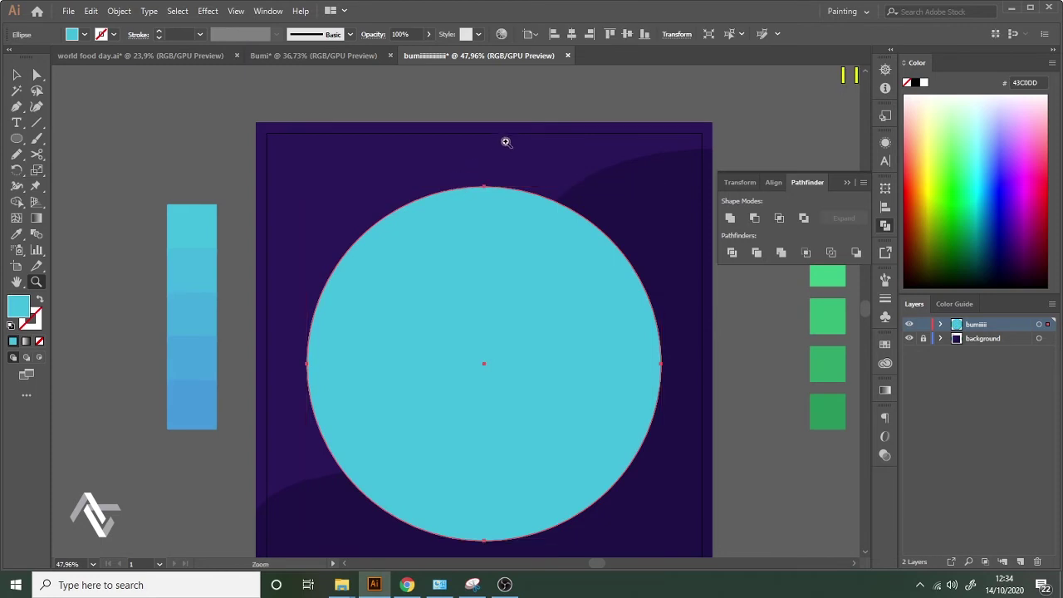
key(v)
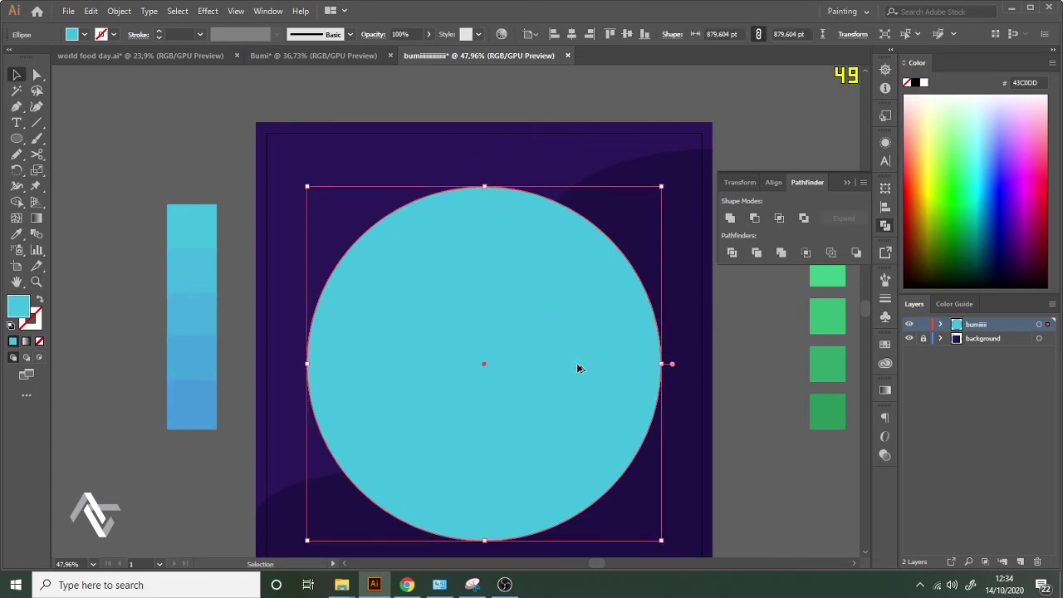
Duplicate the circle well up and to the left and intersect both circles into a lens over the globe's upper-left part.
drag(580, 369, 505, 250)
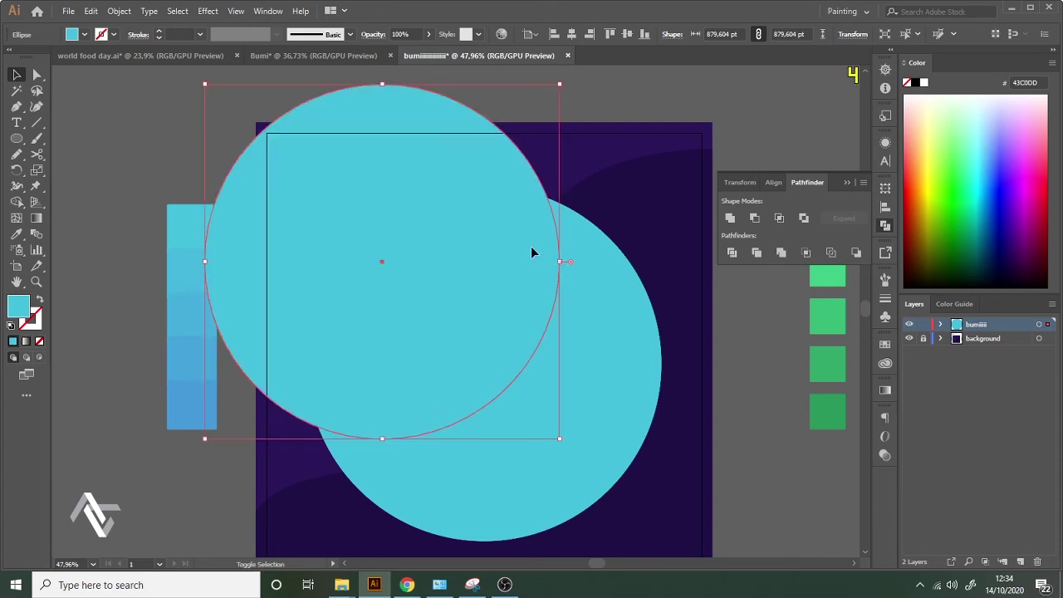
shift+click(614, 297)
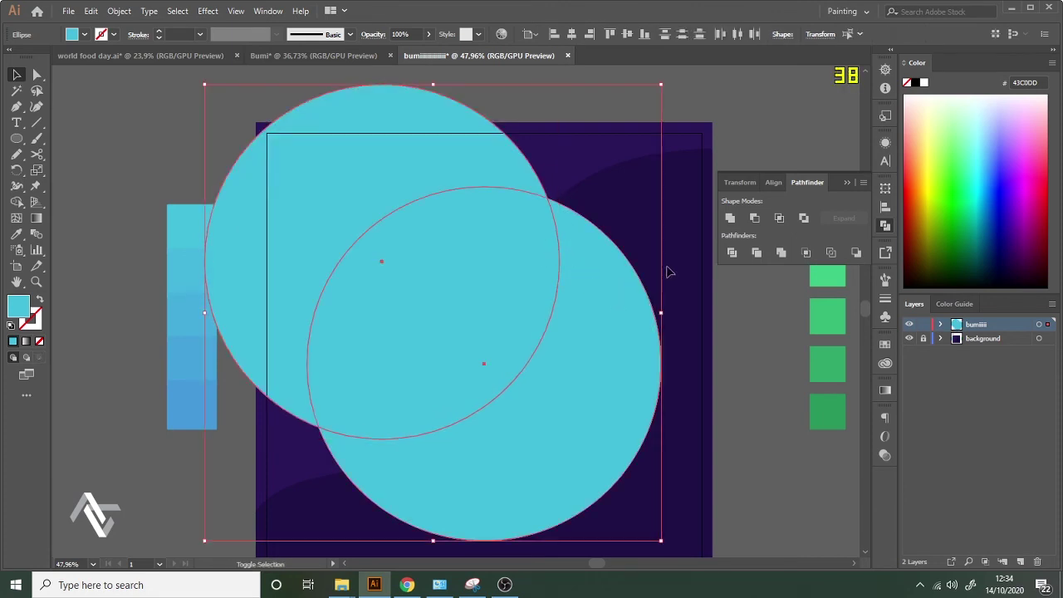
click(780, 218)
Fill the lens shape with white FFFFFF and set its opacity to 10% as a light overlay.
drag(918, 143, 907, 95)
click(428, 34)
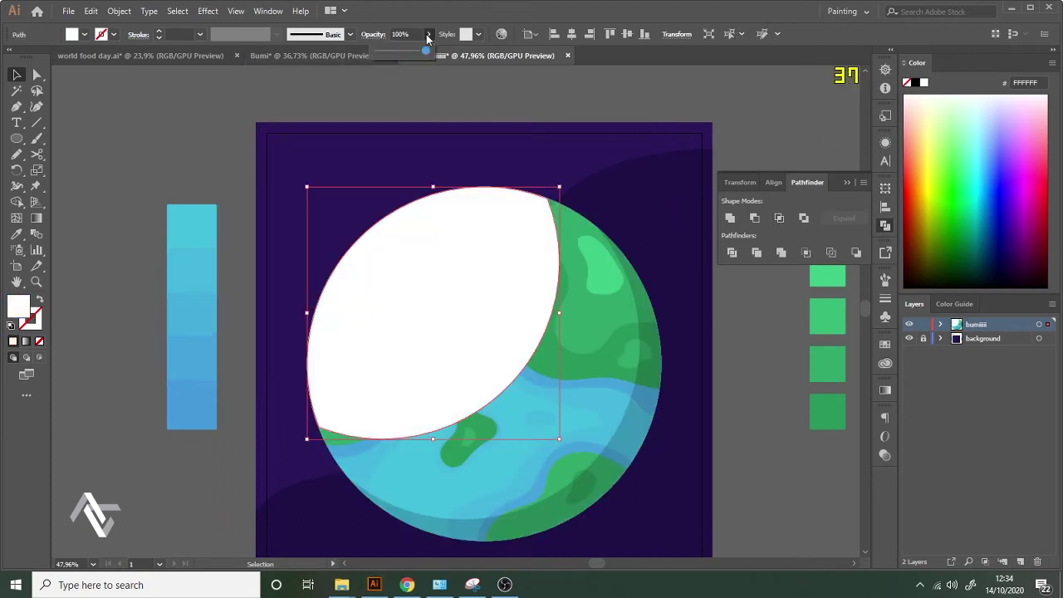
click(384, 51)
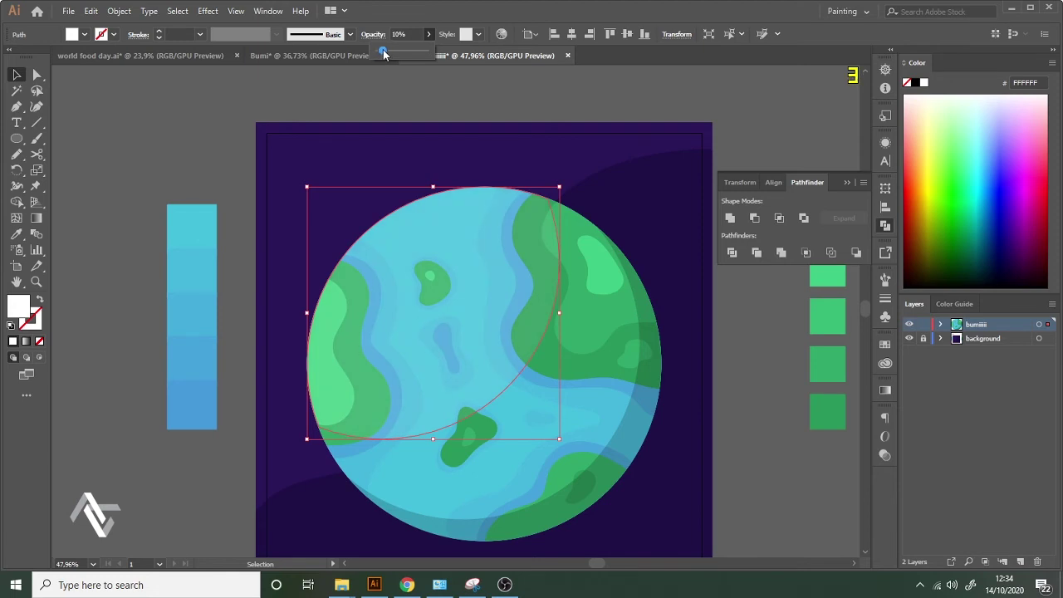
click(388, 93)
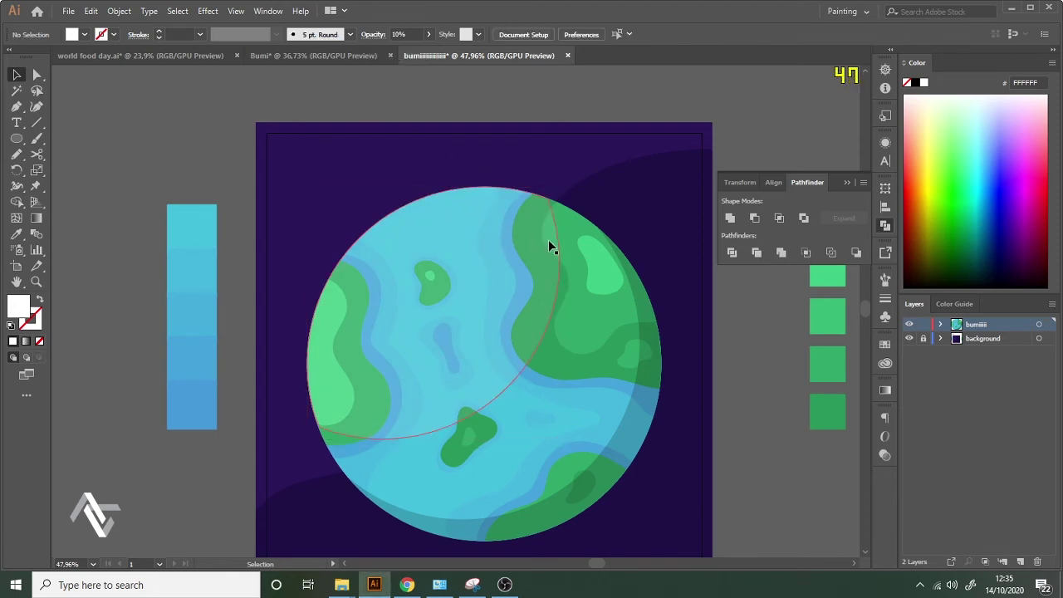
Duplicate the light overlay up and to the left and intersect it with an in-place copy of the overlay for a second, smaller highlight band.
drag(548, 239, 512, 206)
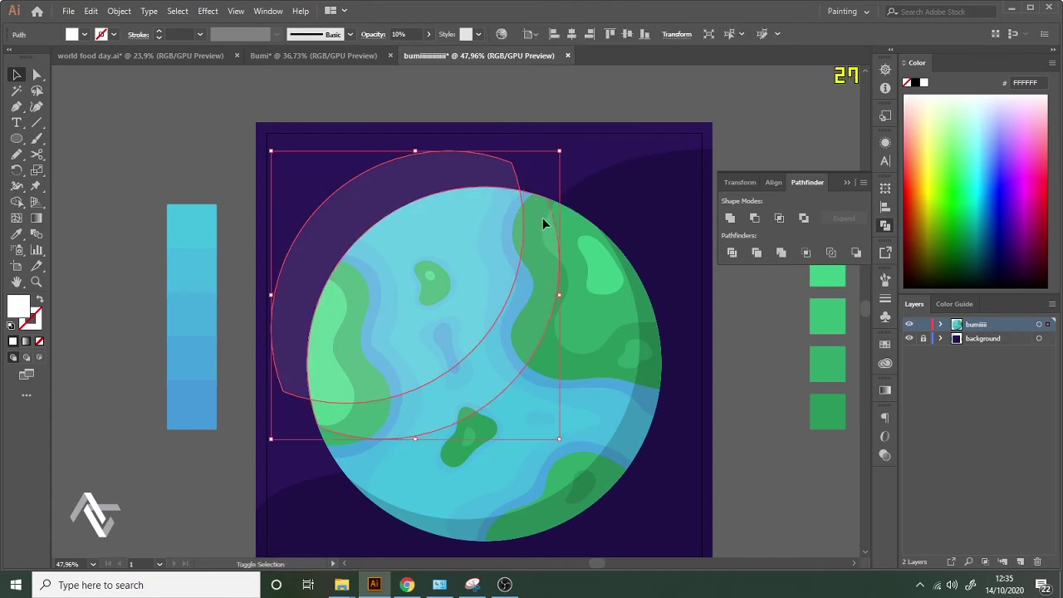
click(712, 123)
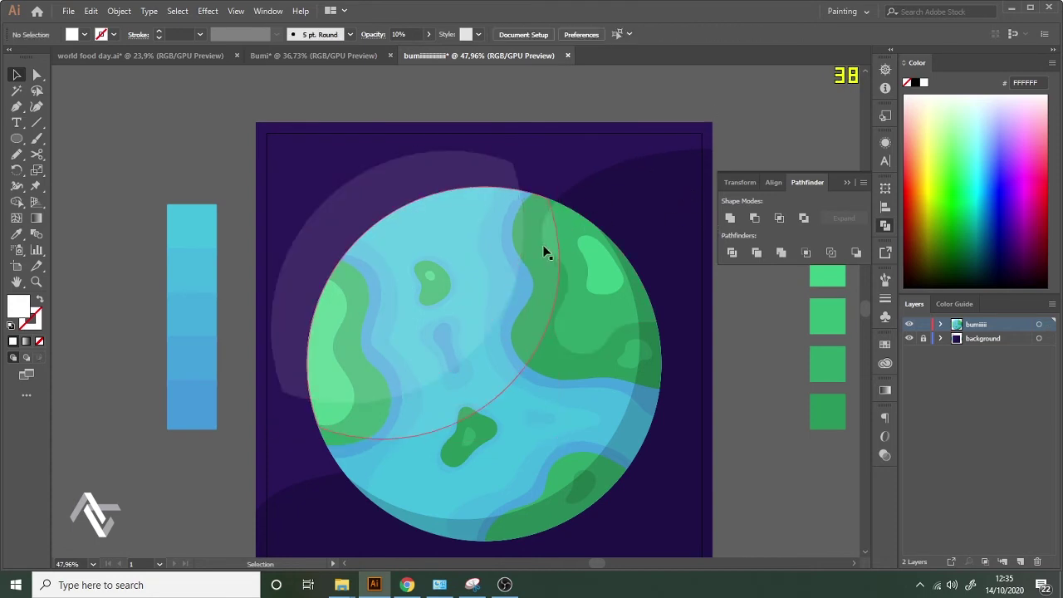
click(549, 209)
key(a)
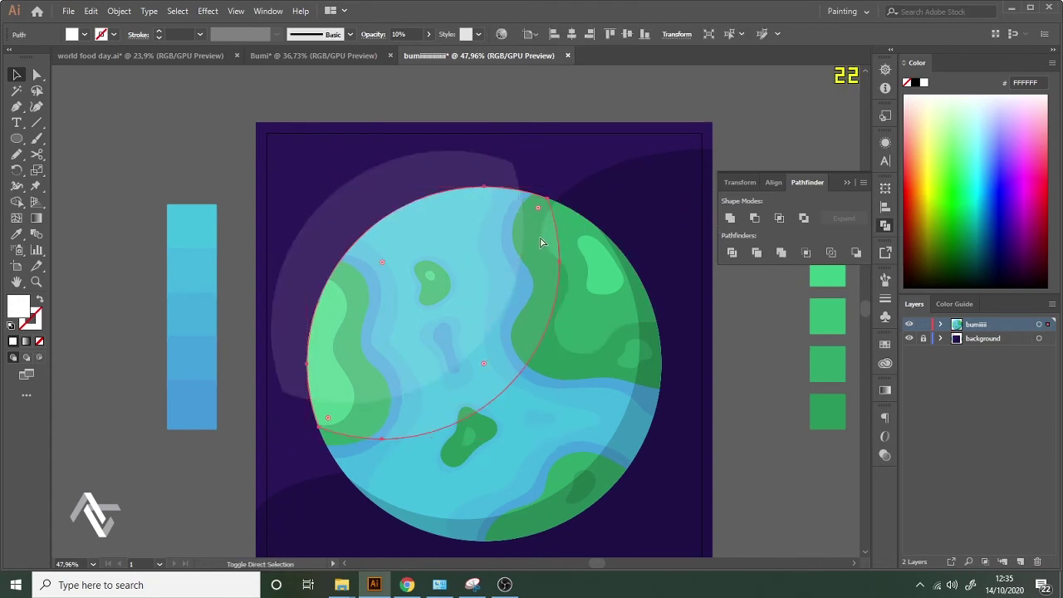
key(v)
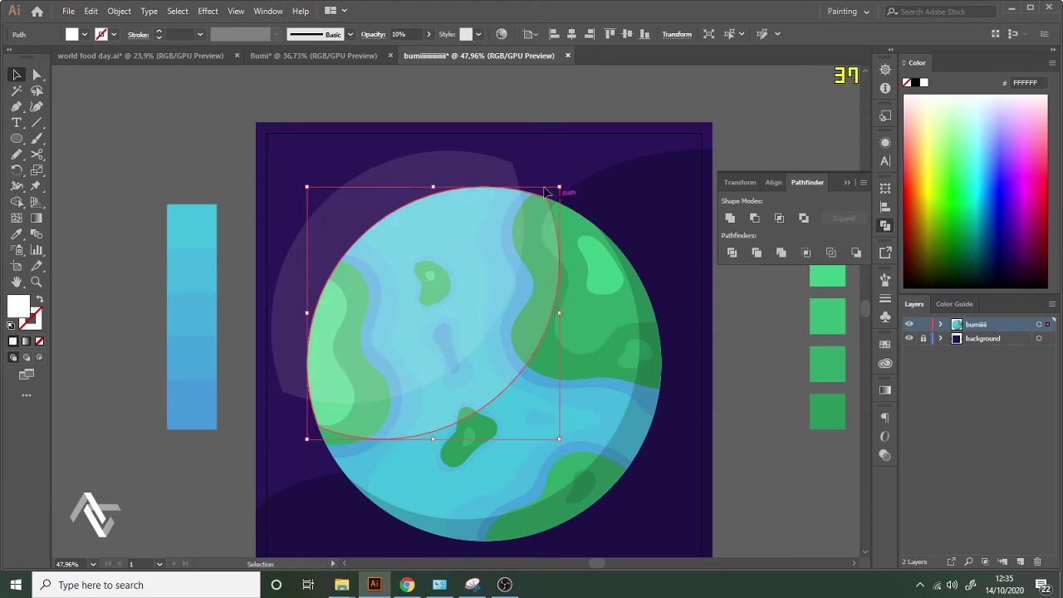
shift+click(489, 177)
click(779, 220)
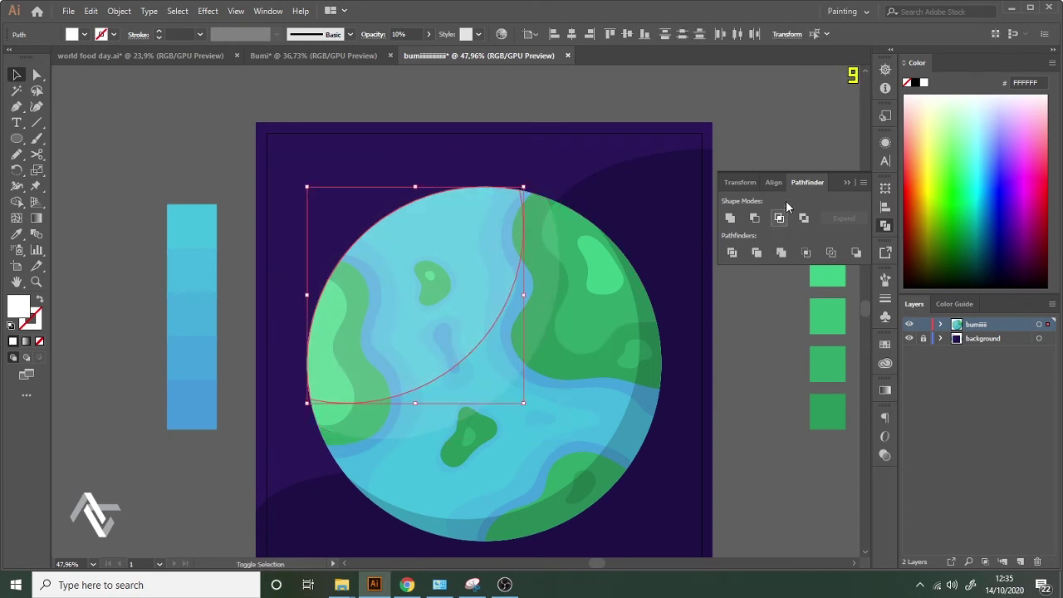
click(776, 108)
Create a third, smallest highlight by offsetting a copy of the second one up-left and intersecting it with another in-place copy.
key(z)
drag(586, 176, 581, 150)
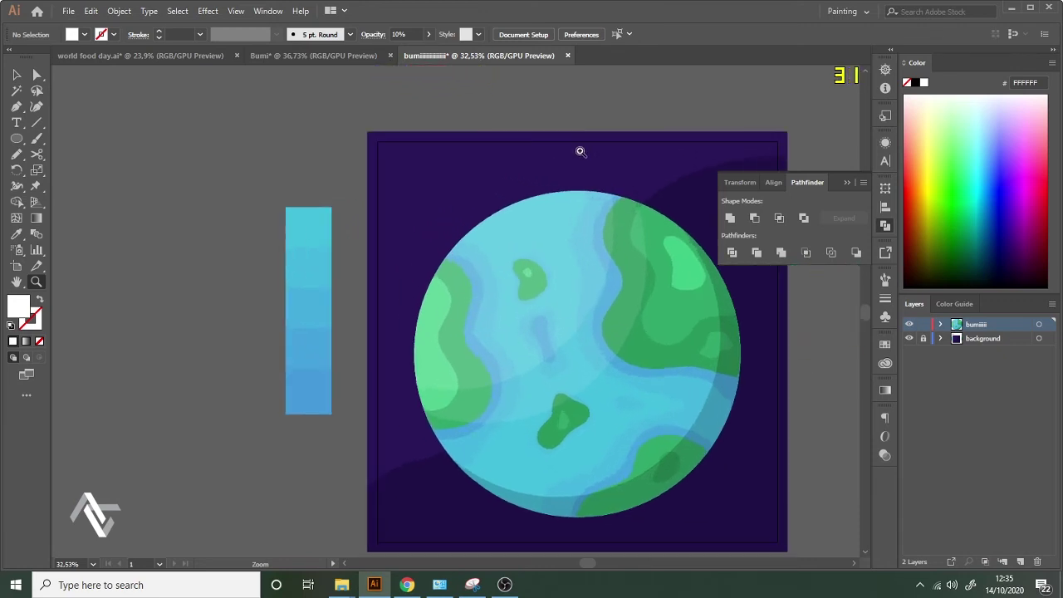
key(v)
drag(565, 252, 528, 216)
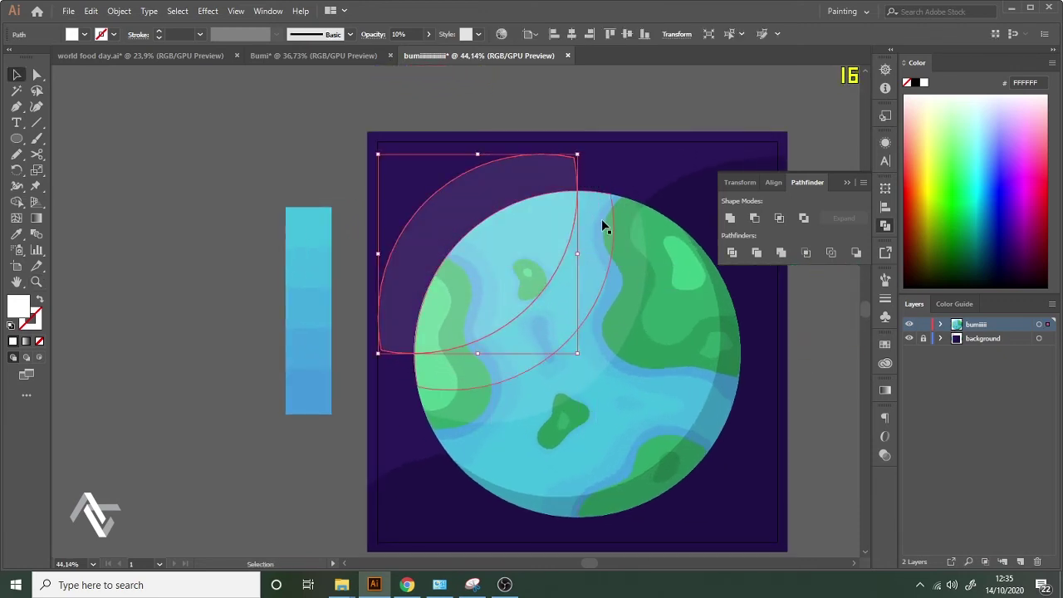
click(604, 226)
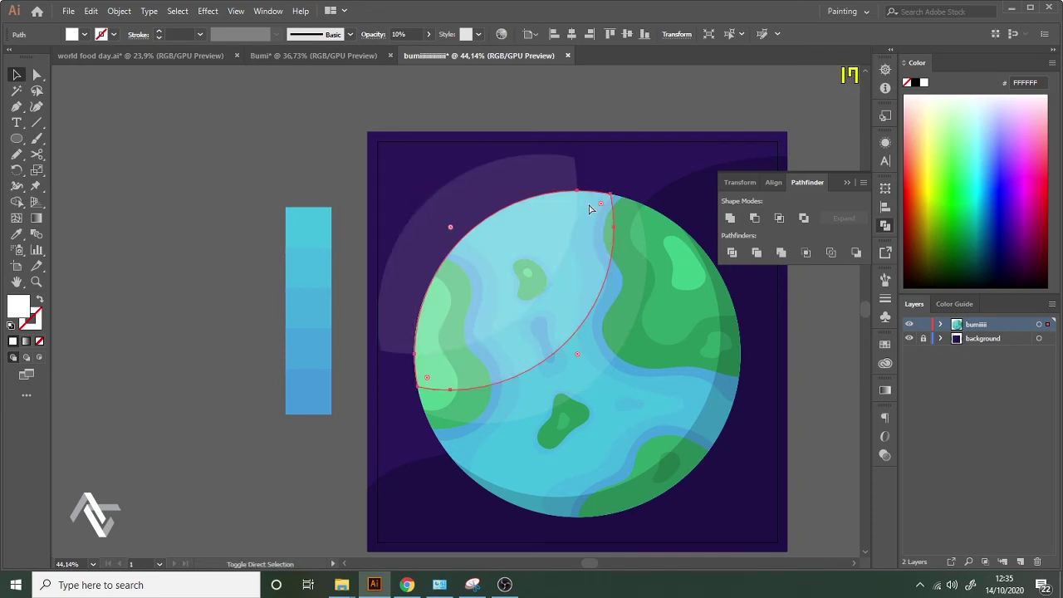
click(589, 207)
shift+click(567, 182)
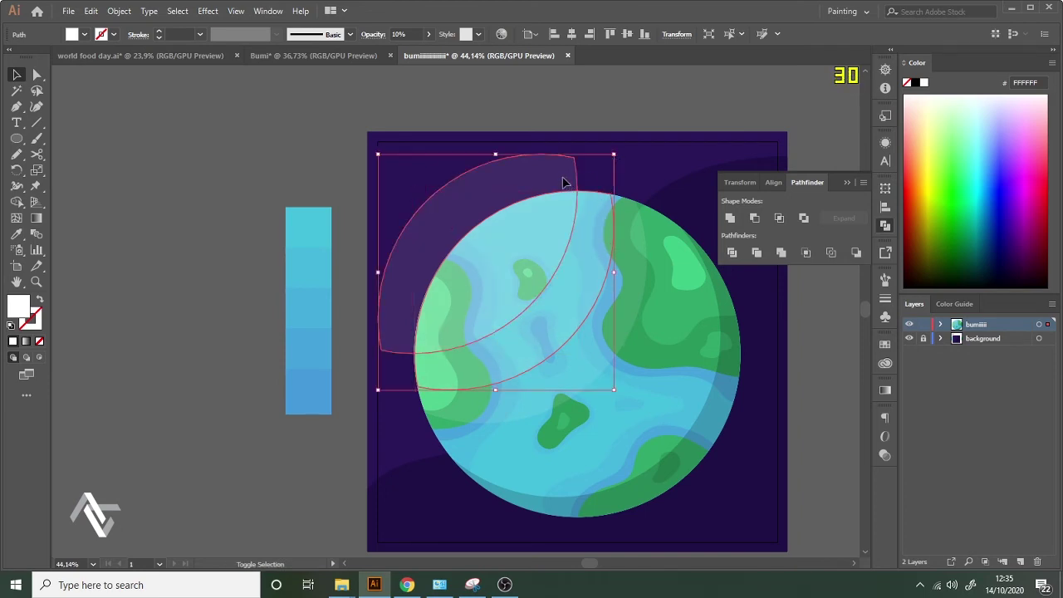
click(780, 218)
click(794, 111)
Draw a short curved Pen path just inside the globe's upper-left edge, with a white stroke and no fill.
key(z)
drag(607, 183, 369, 252)
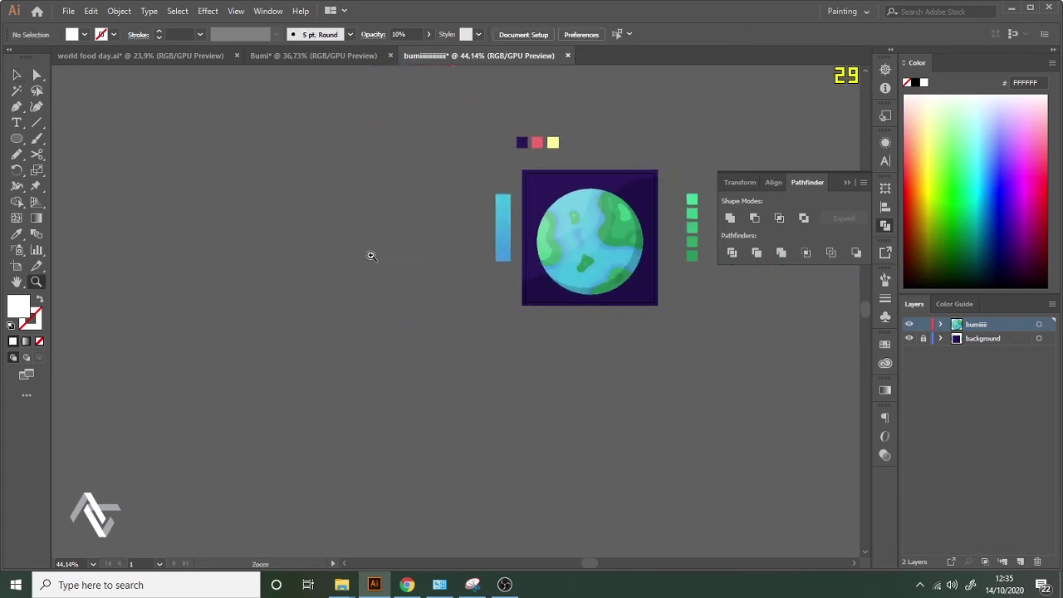
drag(665, 164, 496, 236)
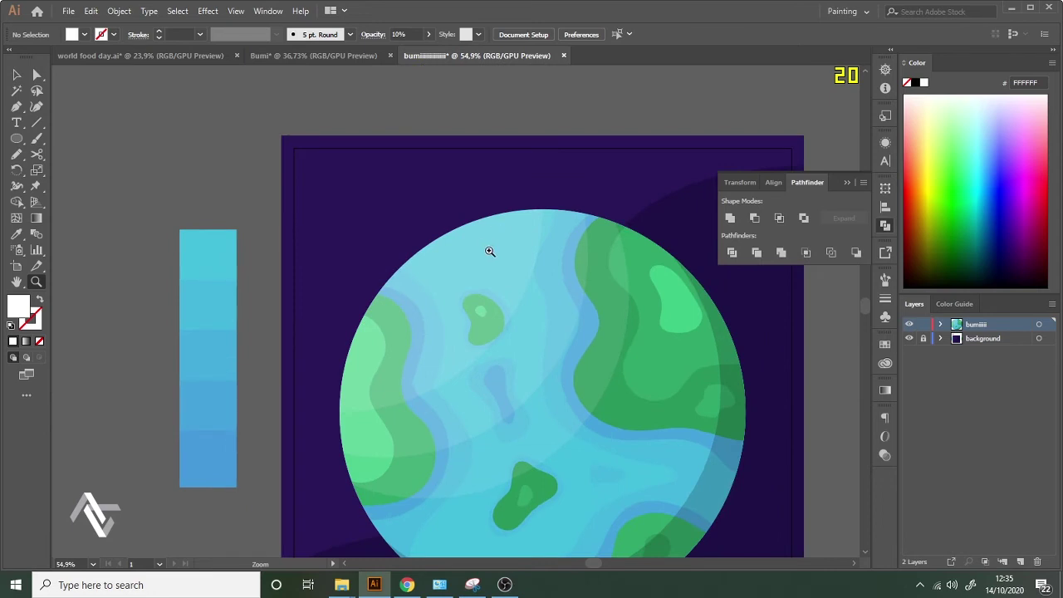
key(p)
click(388, 302)
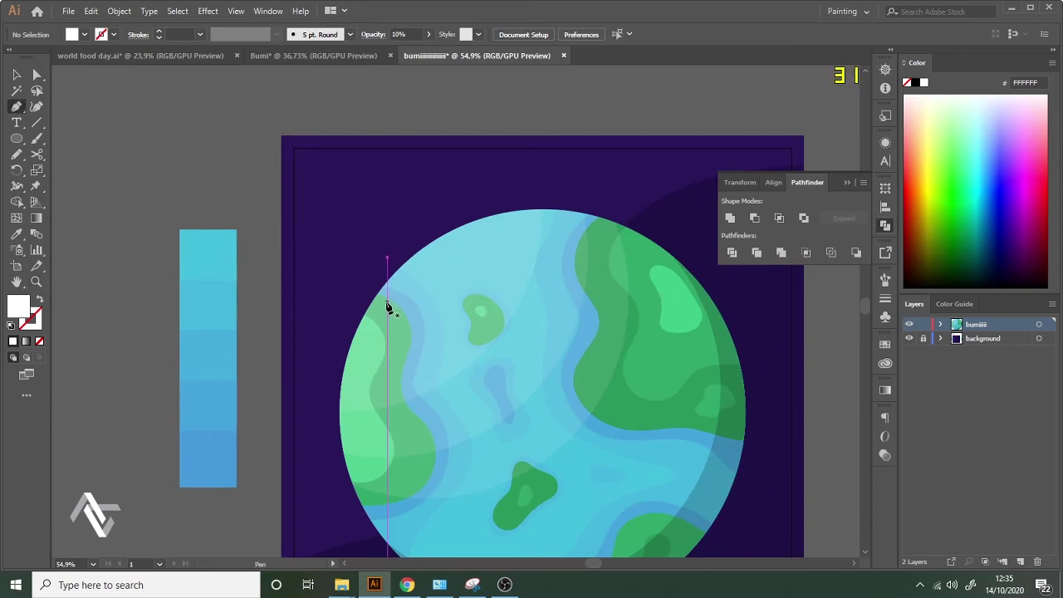
drag(469, 236, 513, 218)
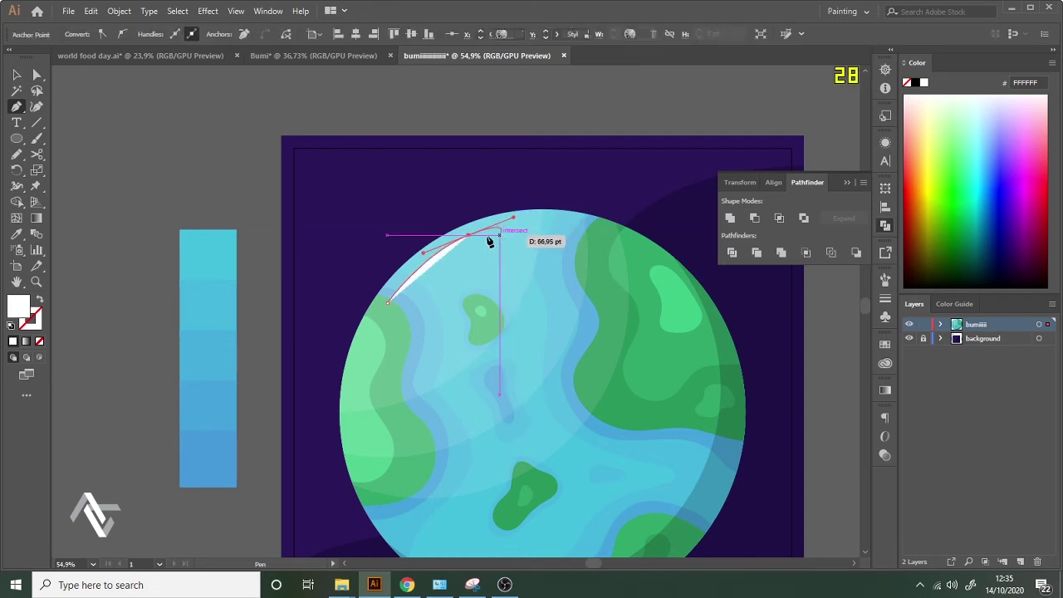
click(469, 236)
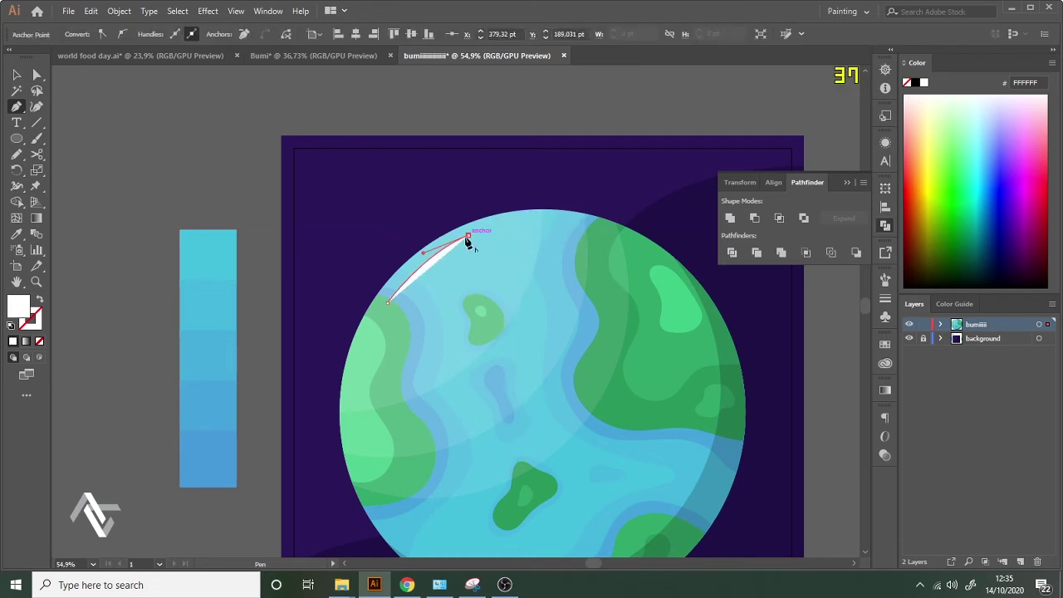
click(39, 299)
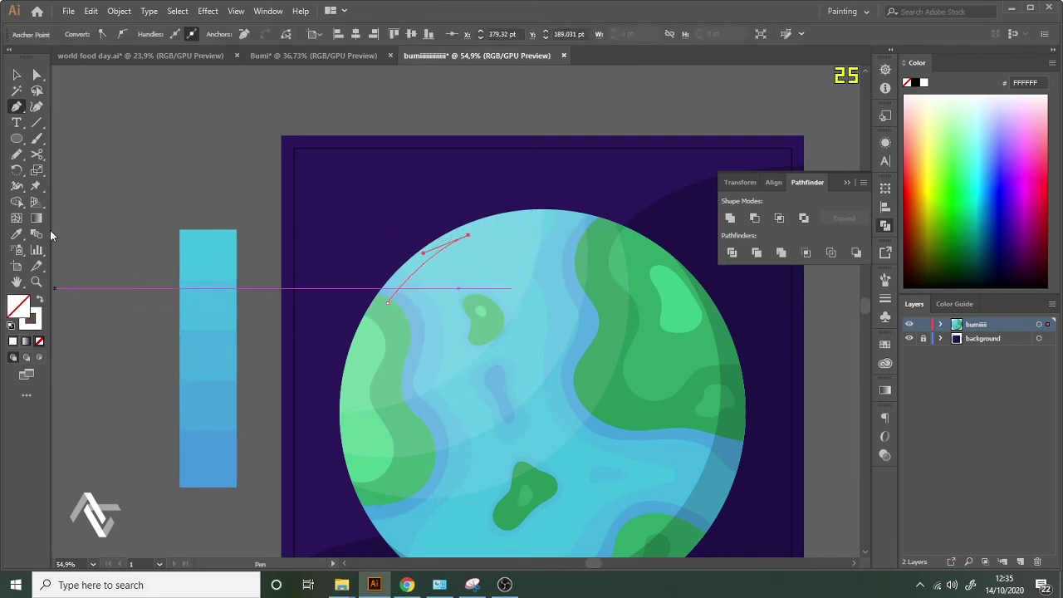
click(14, 75)
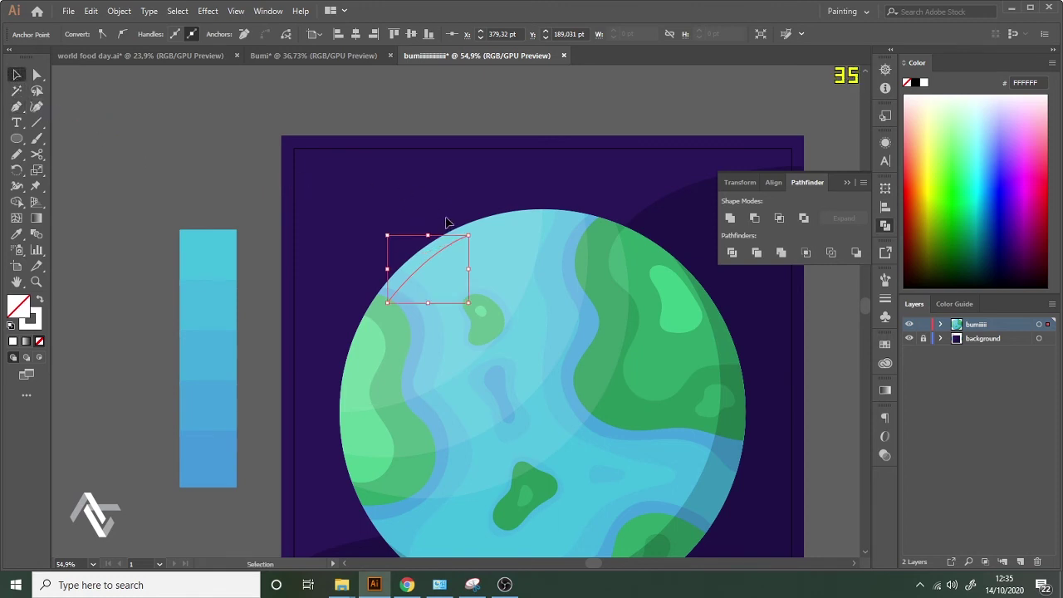
click(446, 247)
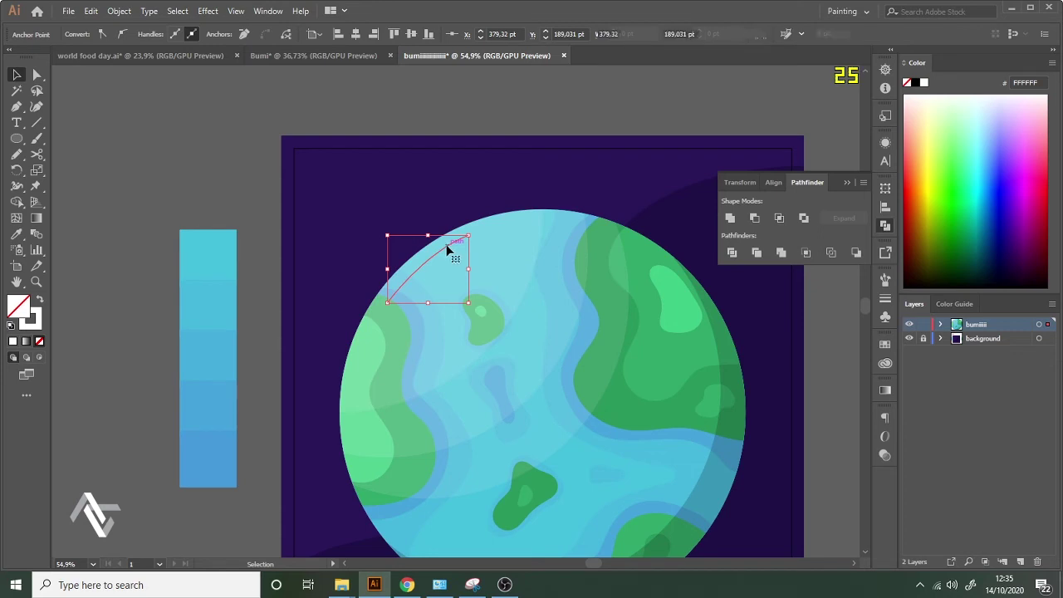
Set the curved glint's stroke weight to 16 pt and give it round caps.
click(161, 31)
click(160, 32)
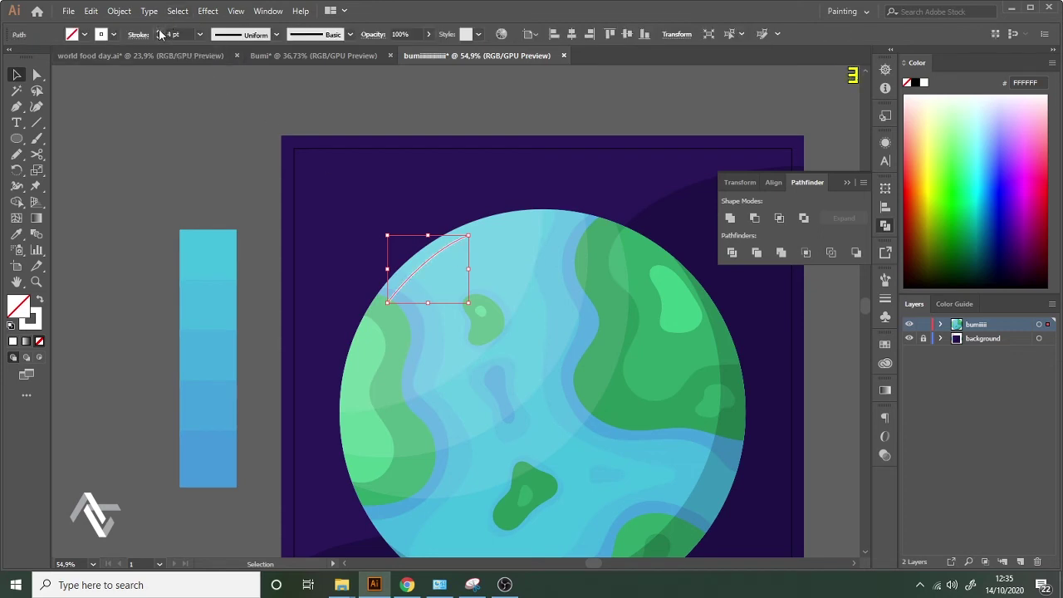
click(160, 31)
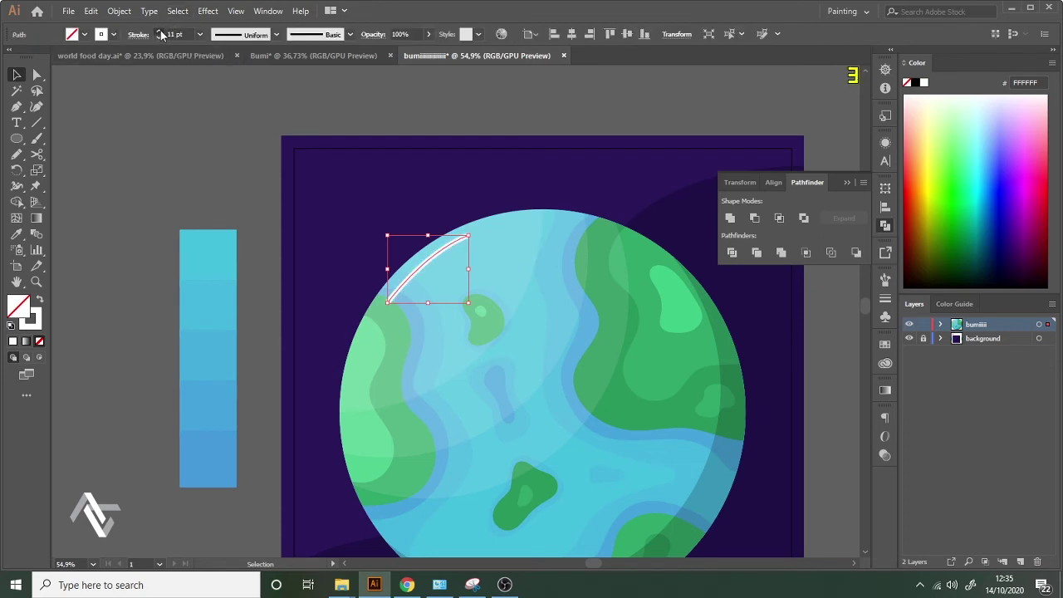
click(160, 31)
click(161, 32)
click(138, 36)
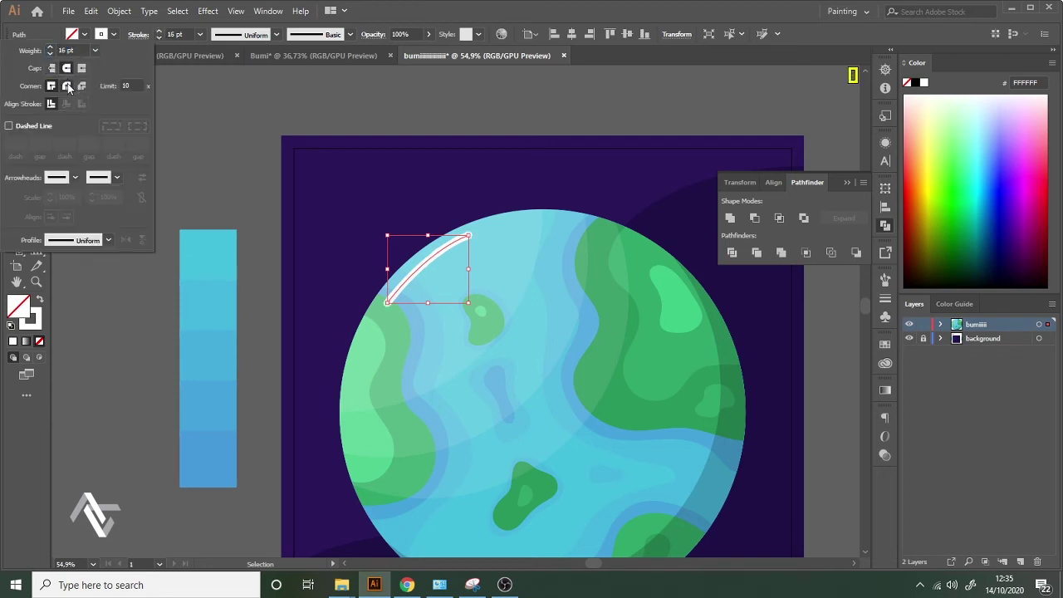
click(207, 99)
click(471, 119)
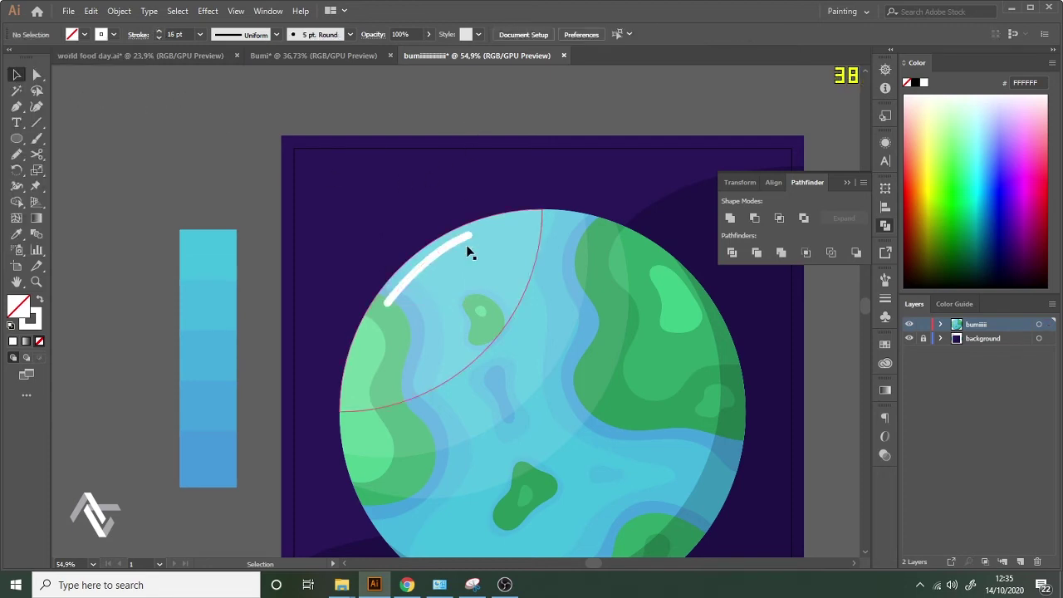
Lower the opacity of the curved white glint to 77%.
key(z)
click(549, 208)
drag(492, 241, 508, 197)
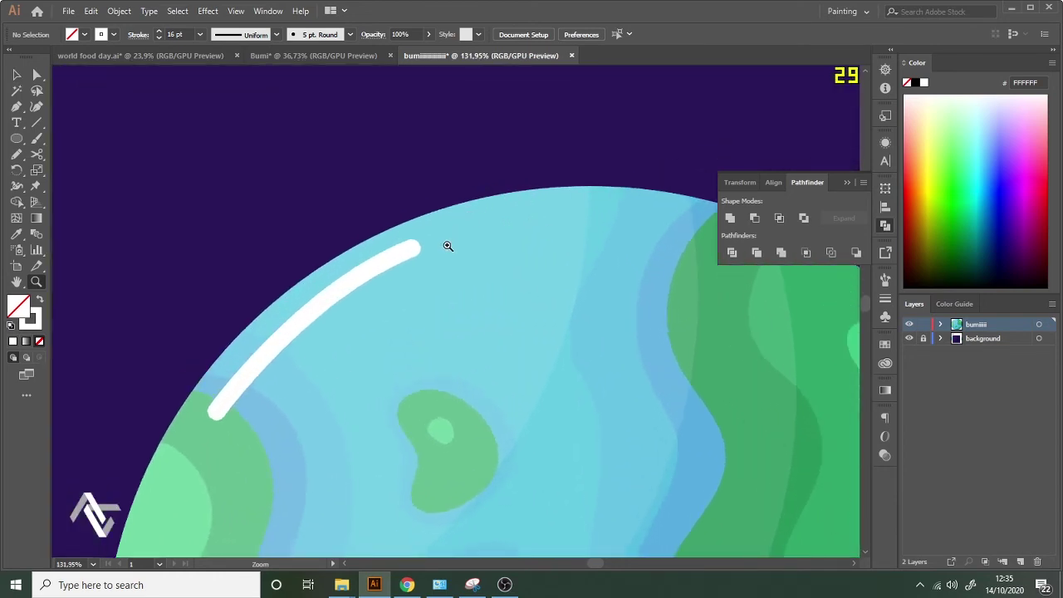
key(v)
click(408, 249)
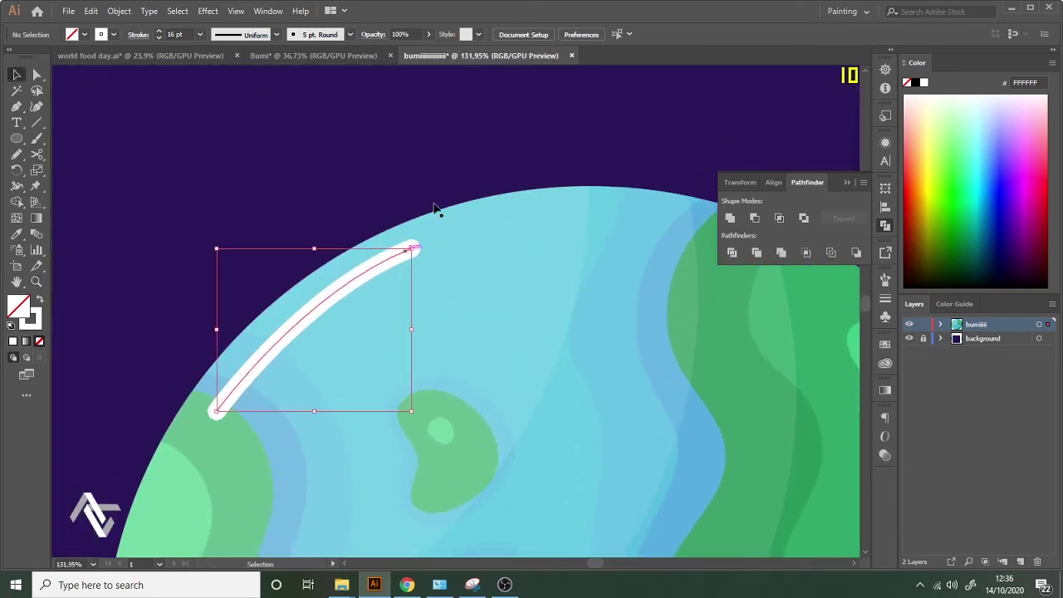
click(428, 39)
click(420, 53)
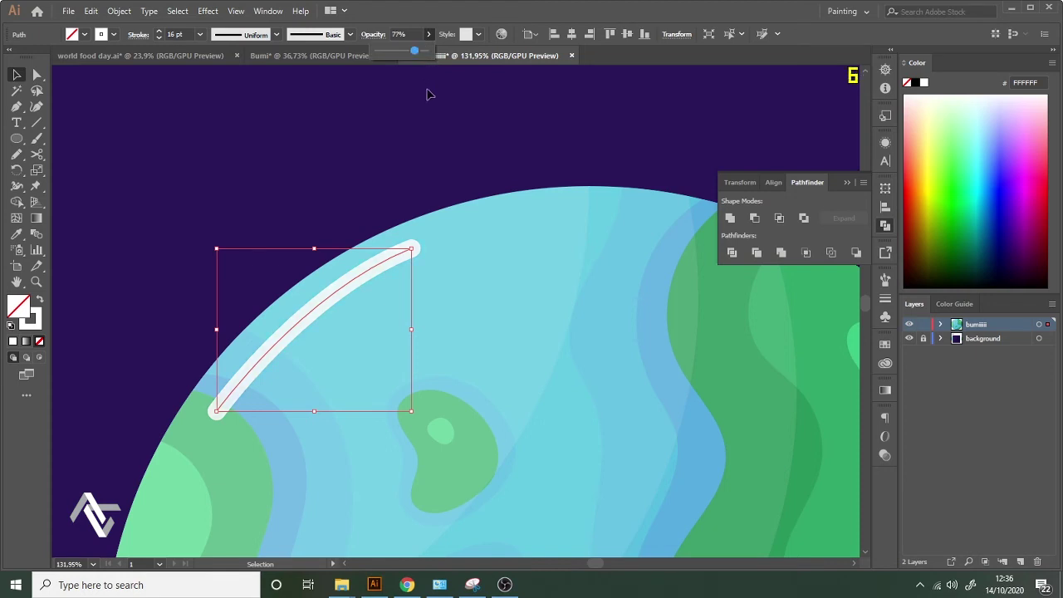
click(428, 94)
Draw a circle about 13.5 pt wide just beyond the glint's upper end, filled white without stroke, and make it slightly transparent.
key(l)
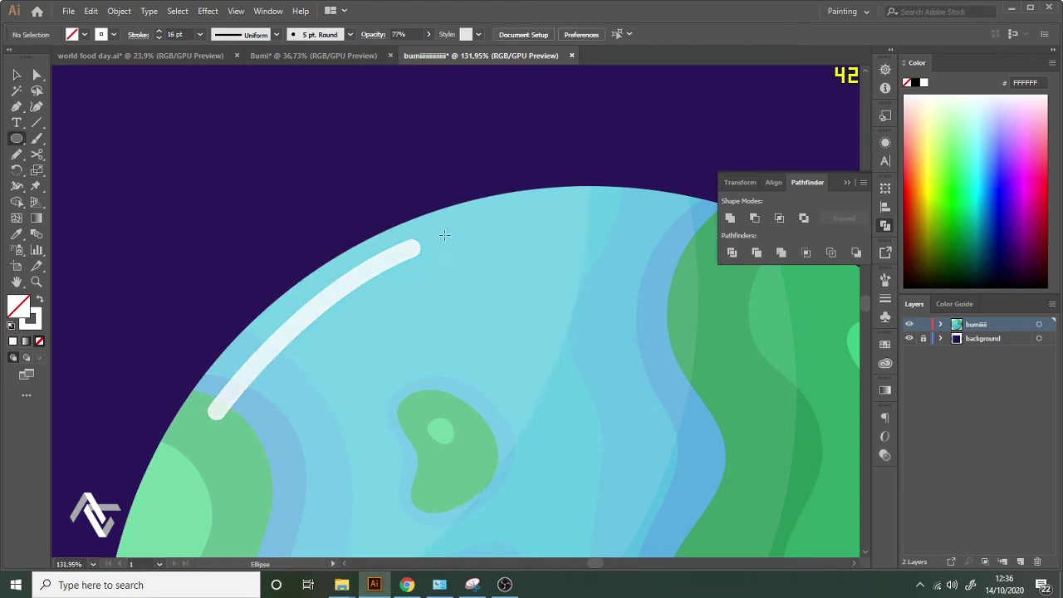
drag(448, 237, 458, 227)
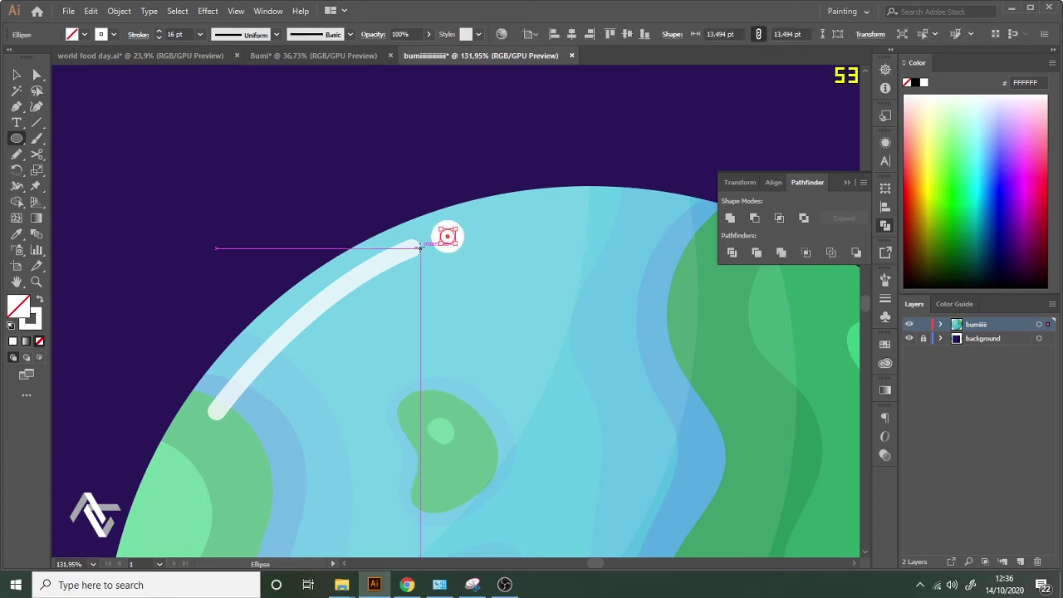
click(40, 298)
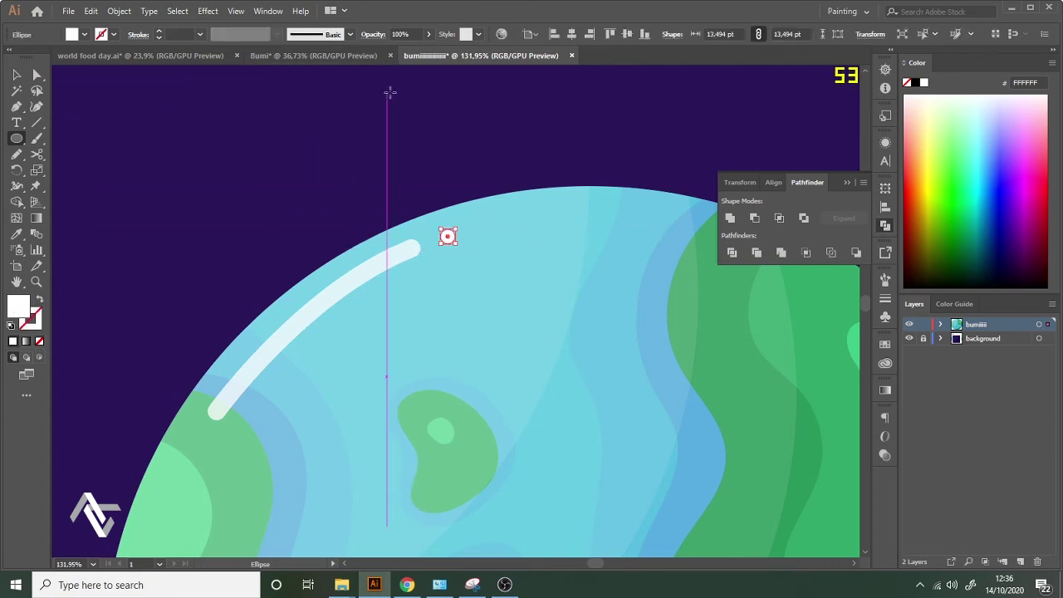
click(429, 34)
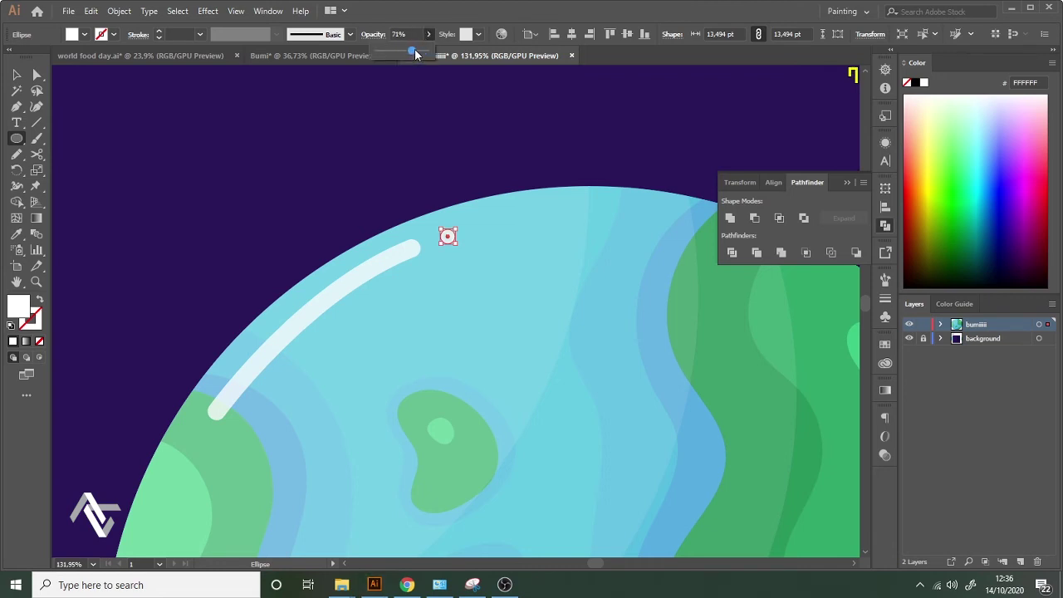
drag(415, 52, 418, 53)
click(16, 76)
click(414, 168)
key(z)
drag(450, 176, 186, 263)
drag(478, 141, 497, 174)
key(v)
click(431, 219)
key(z)
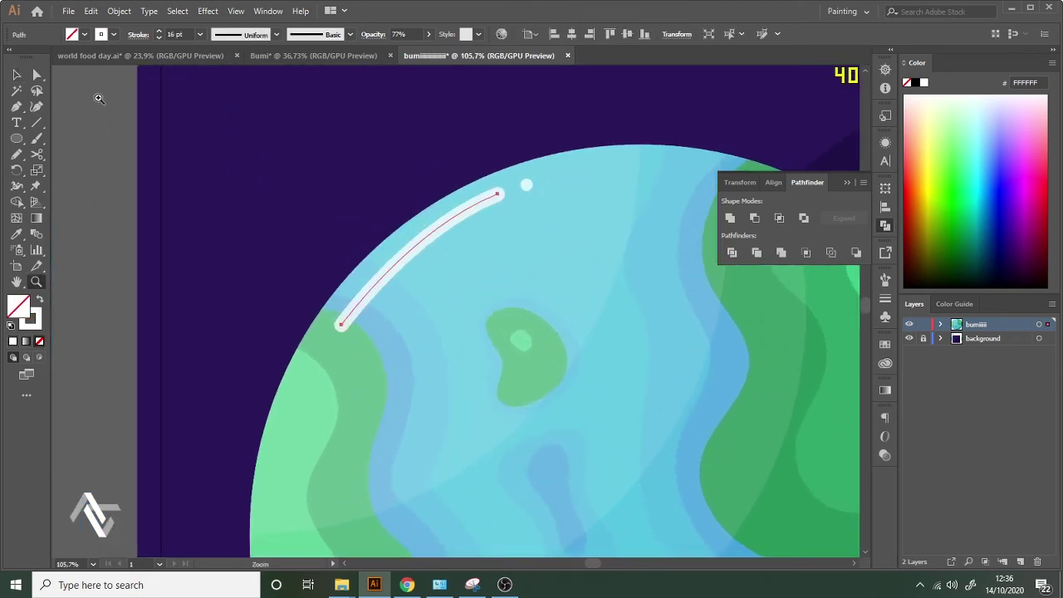
click(119, 10)
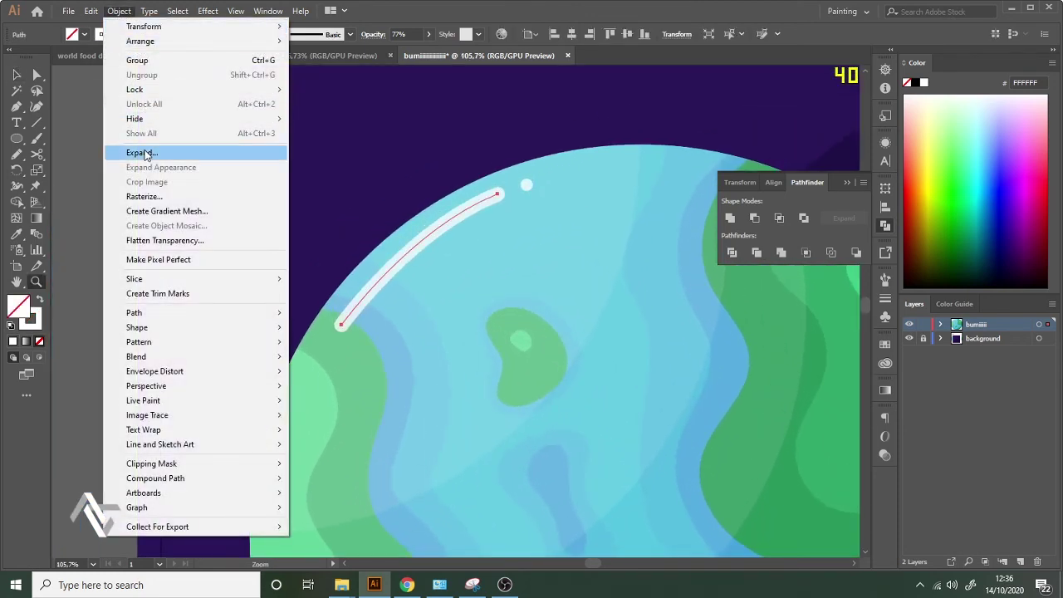
click(79, 146)
drag(509, 212, 229, 235)
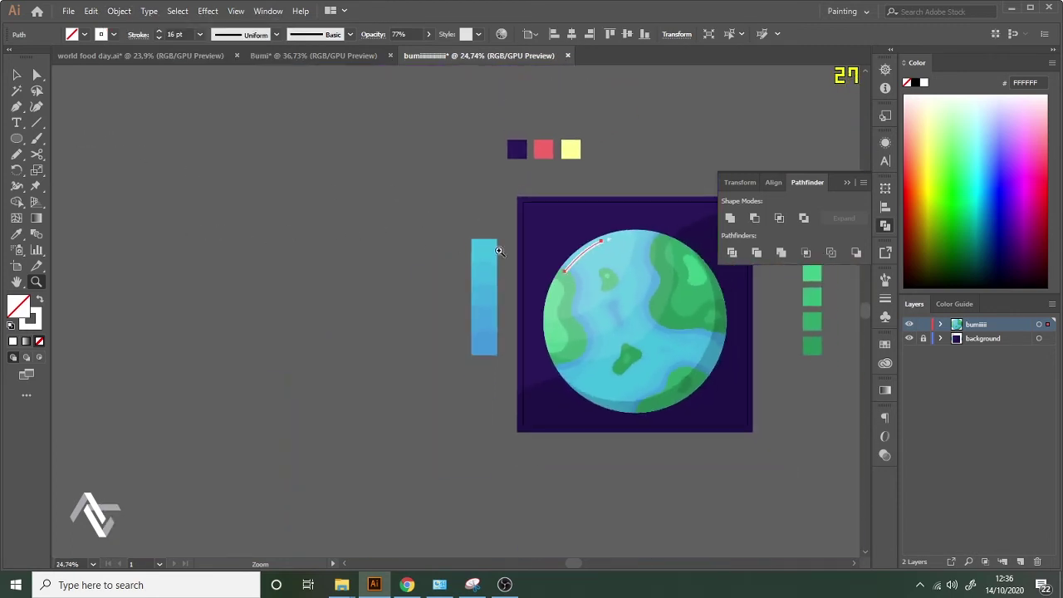
drag(582, 270, 458, 253)
key(h)
key(v)
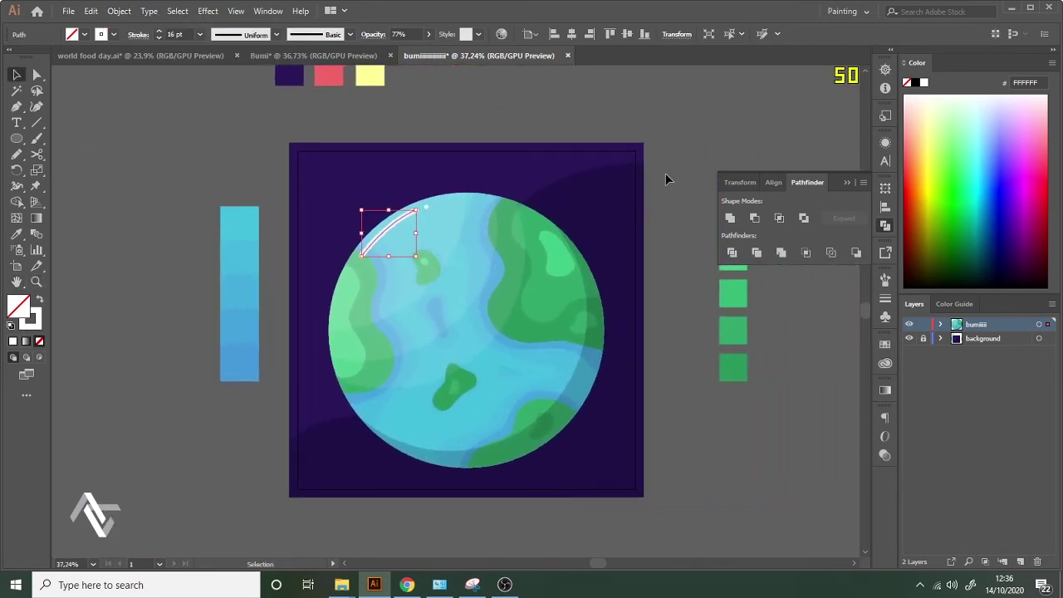
drag(315, 460, 384, 263)
key(z)
click(449, 314)
key(ctrl+z)
key(ctrl+z)
Expand the curved glint's stroke into a filled shape.
drag(496, 215, 601, 185)
key(v)
click(739, 111)
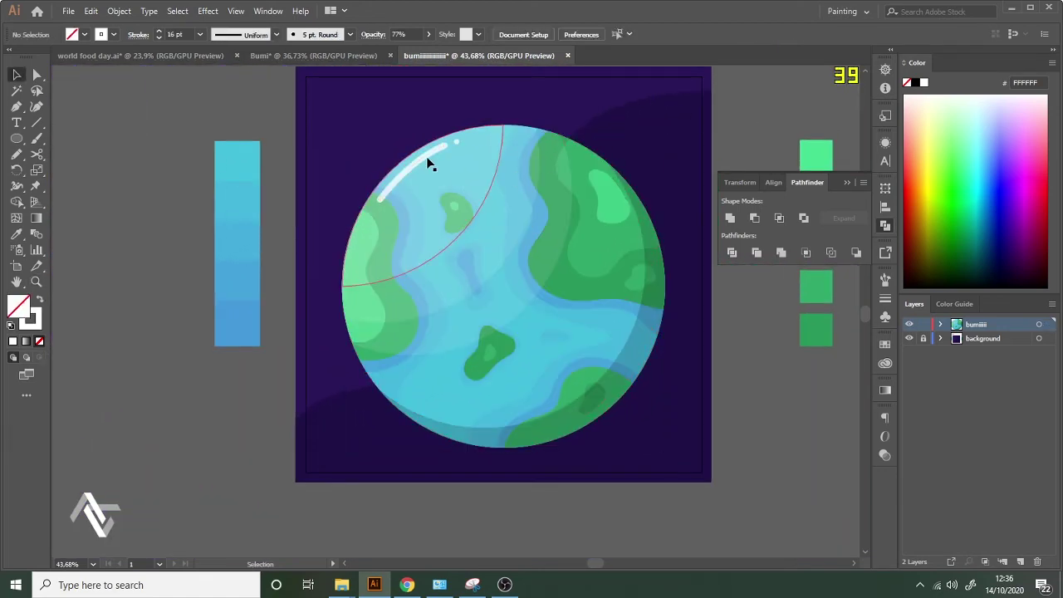
click(426, 158)
click(122, 12)
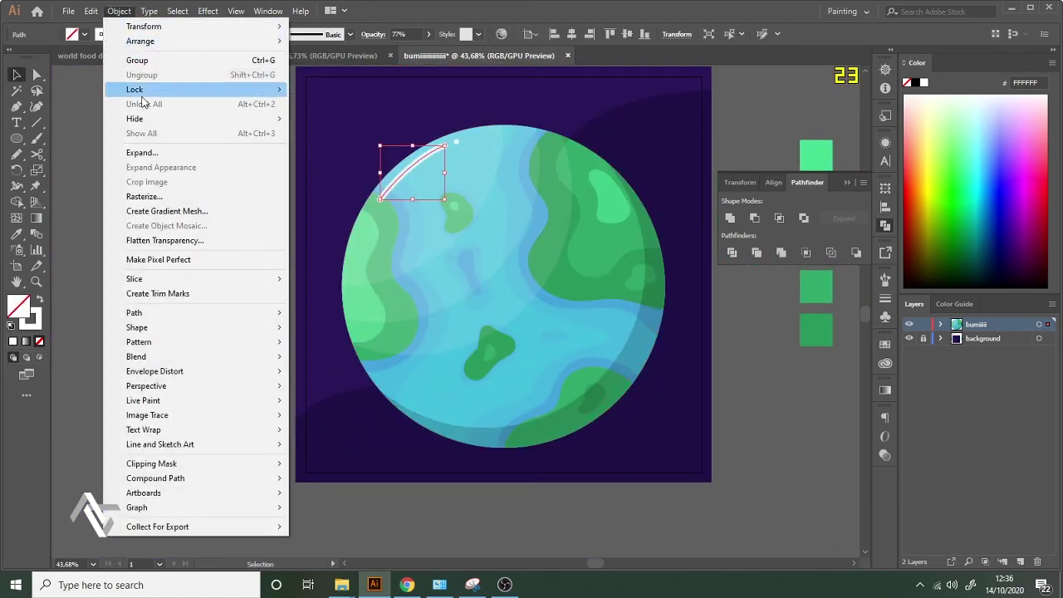
click(156, 154)
click(501, 368)
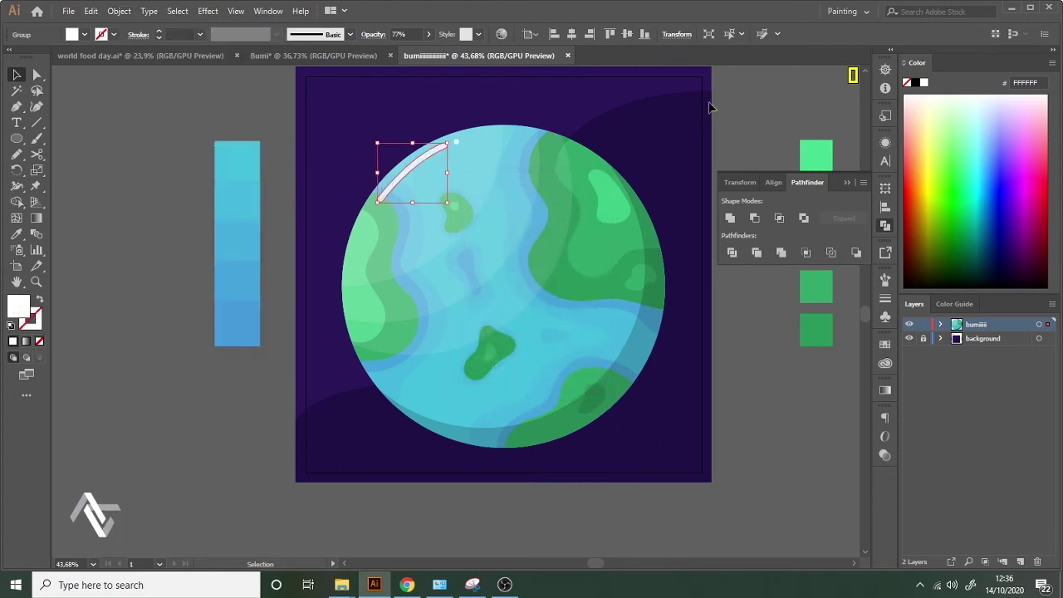
Group all the globe artwork and scale it down proportionally by about a tenth around its centre.
drag(313, 444, 677, 147)
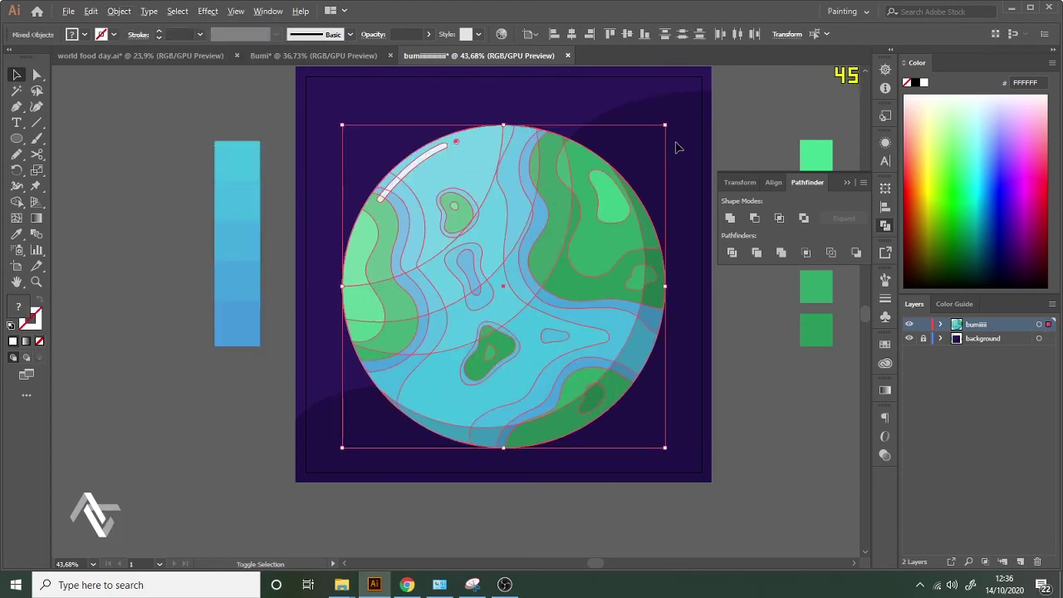
key(a)
key(v)
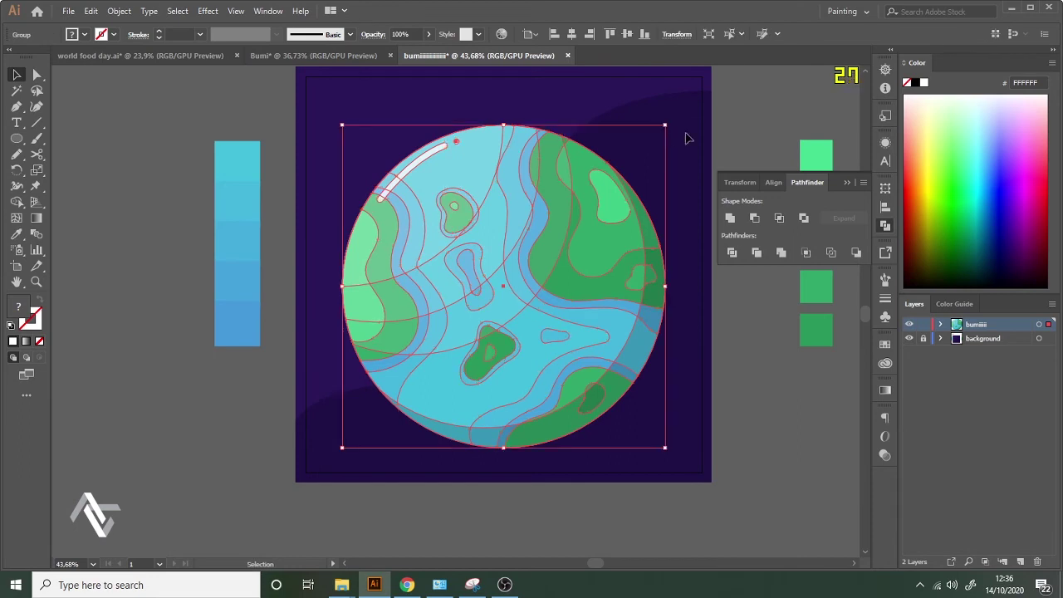
drag(671, 130, 654, 143)
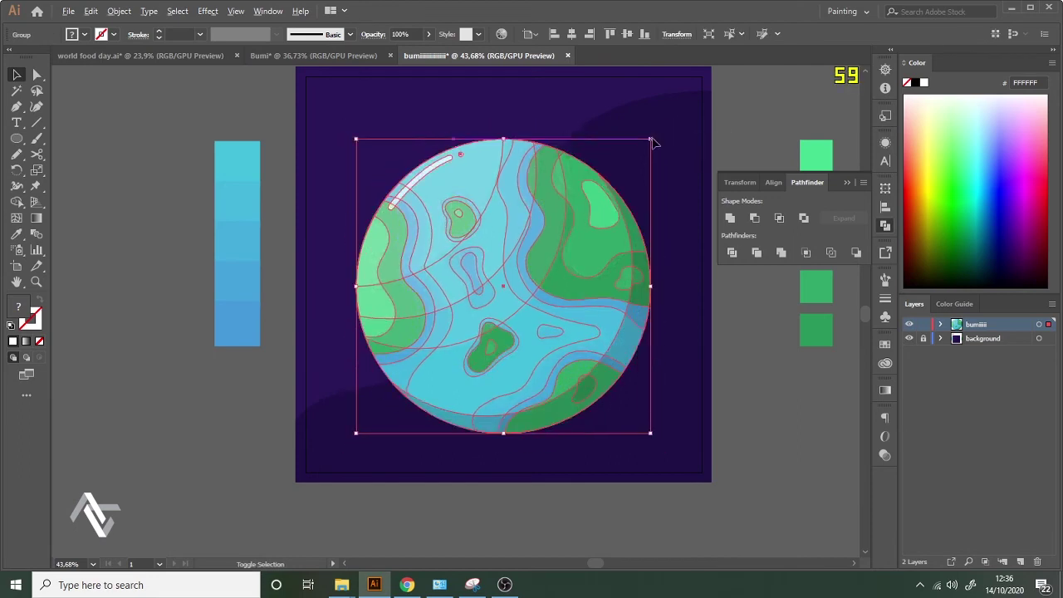
click(736, 124)
Draw a white circle about 857 pt wide from the globe's centre, extending slightly beyond the globe's edge.
key(z)
drag(607, 181, 558, 179)
drag(657, 138, 668, 133)
drag(637, 171, 564, 193)
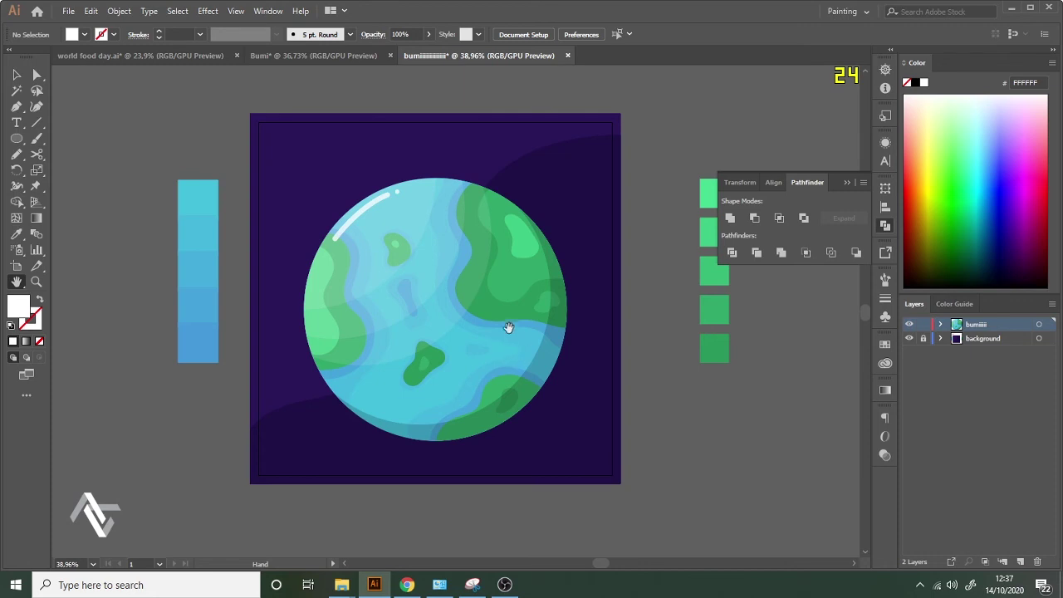
key(l)
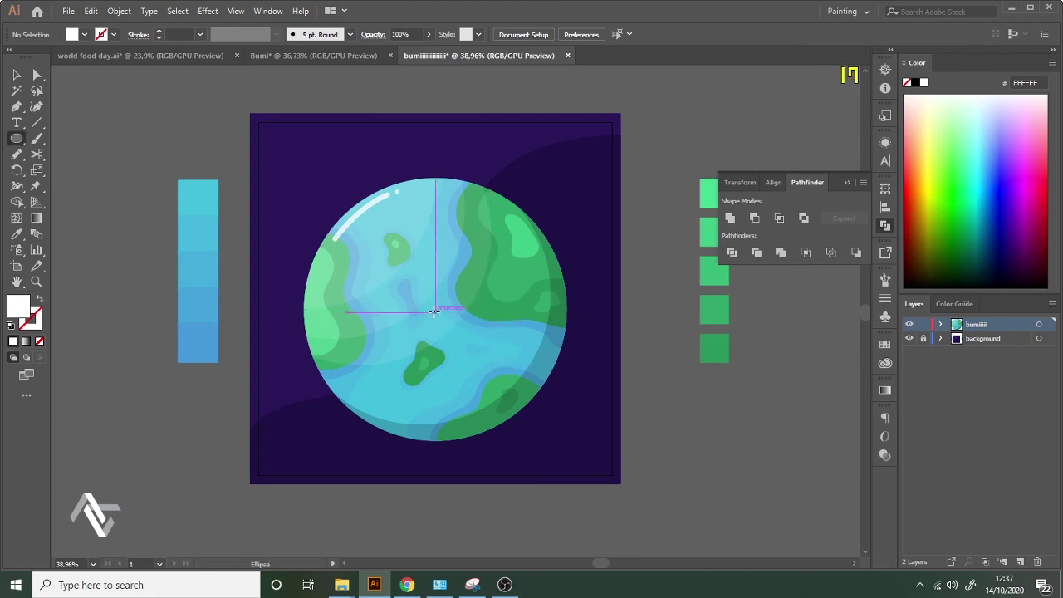
drag(435, 312, 514, 224)
key(ctrl+z)
drag(433, 308, 468, 277)
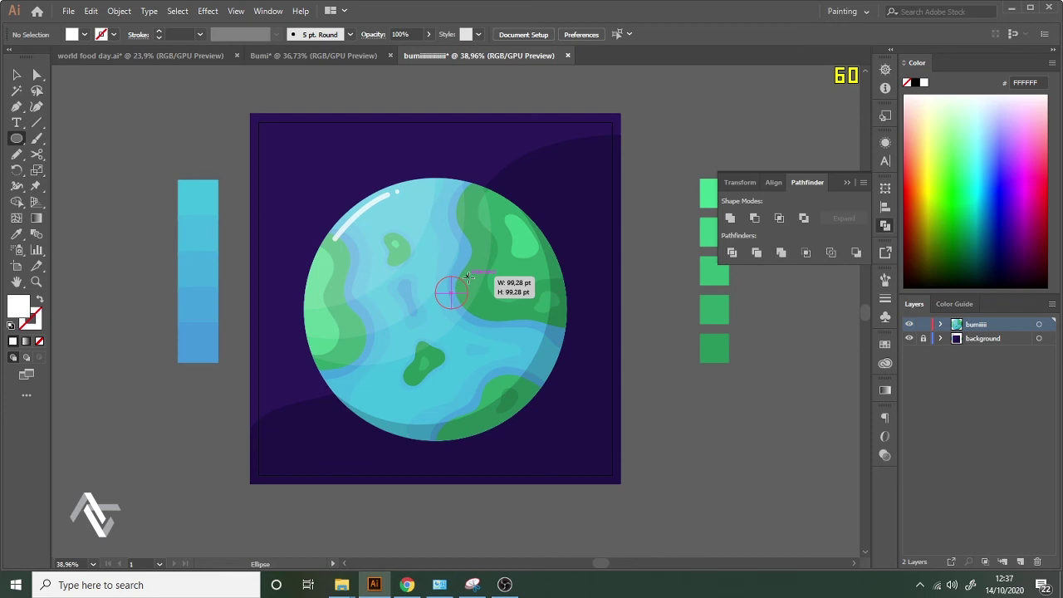
key(alt)
mouse_move(468, 278)
mouse_down()
mouse_move(558, 207)
mouse_move(578, 169)
mouse_up()
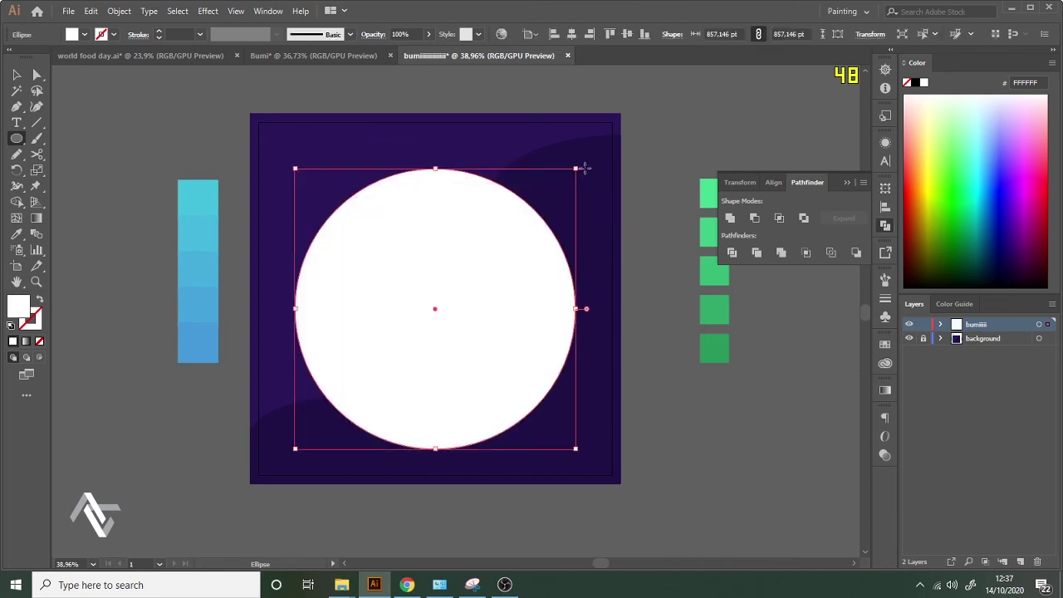
Send the white circle behind the globe and set its opacity to 10%.
key(ctrl+shift+bracketleft)
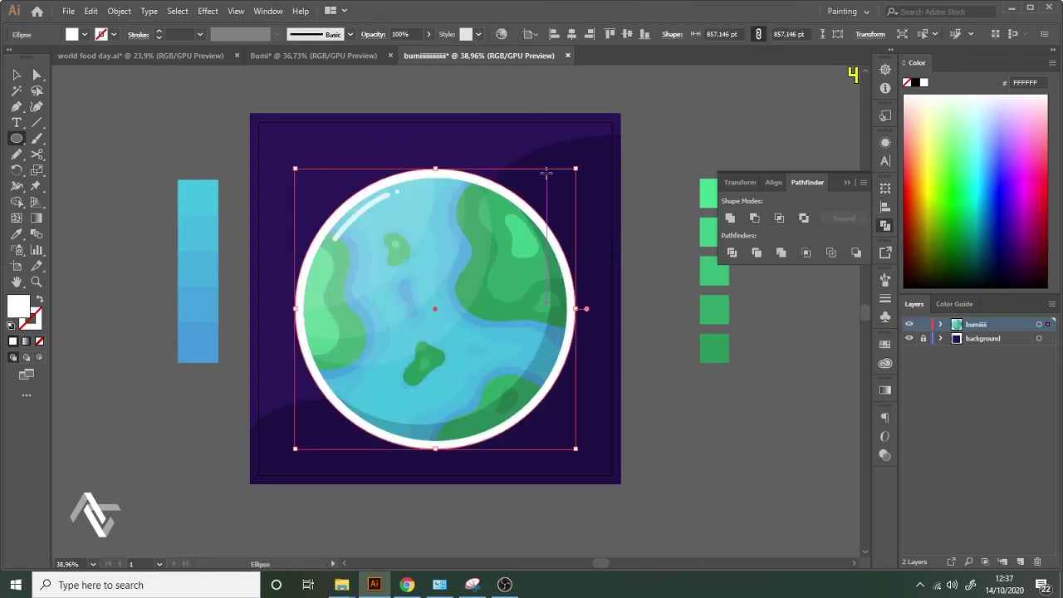
click(427, 34)
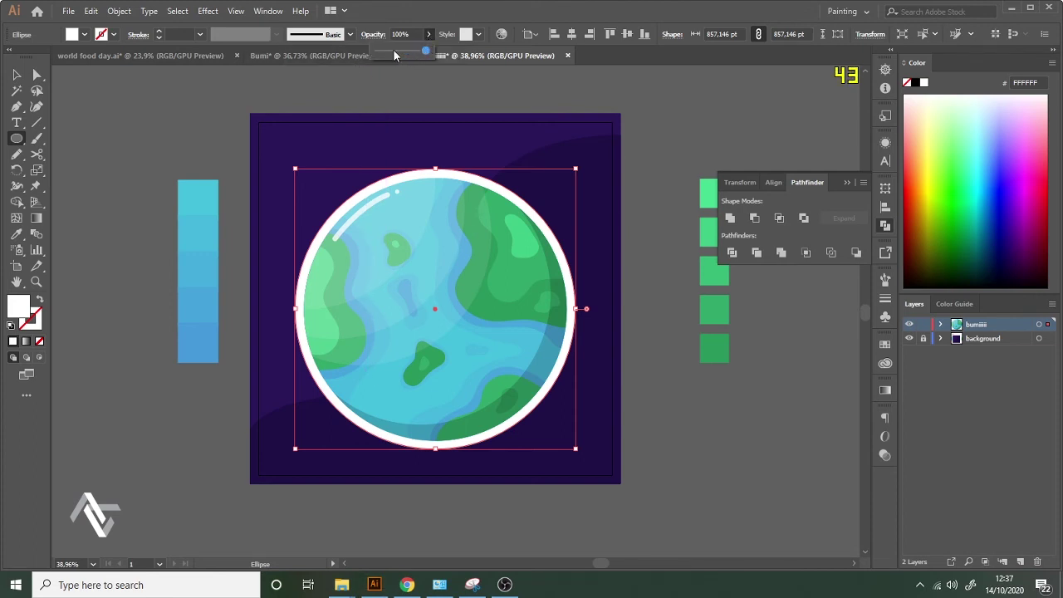
drag(394, 51, 381, 51)
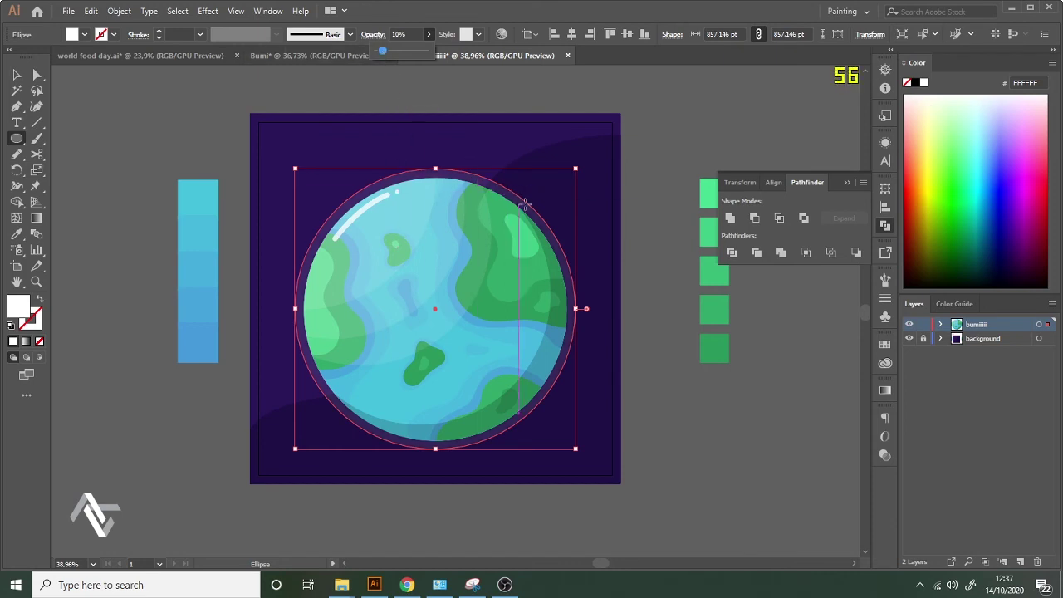
Duplicate the translucent circle in place and enlarge the copy from its centre to about 934 pt wide as a second halo ring.
click(16, 74)
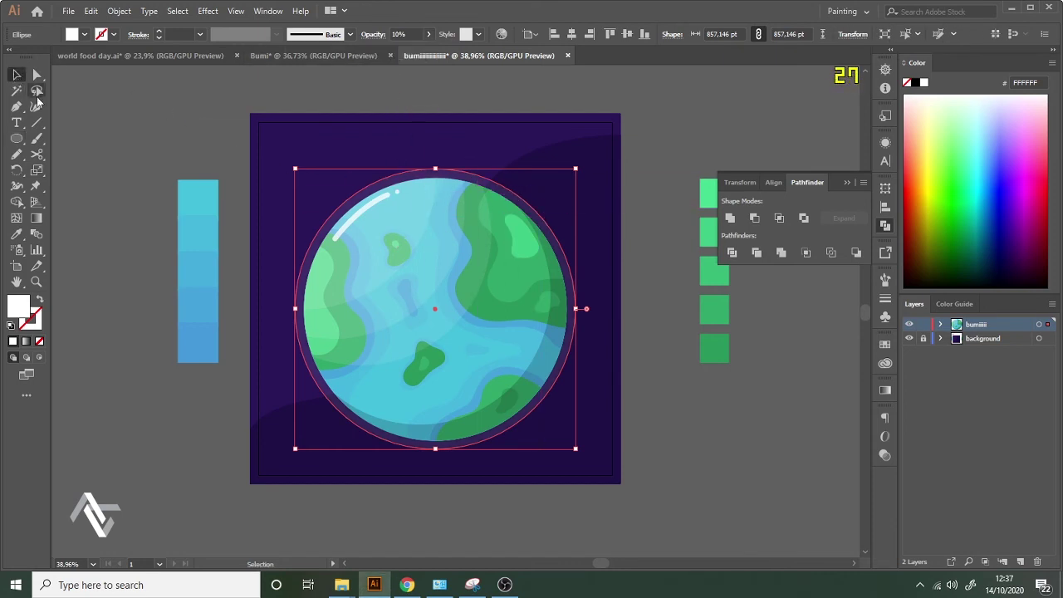
click(393, 174)
click(501, 204)
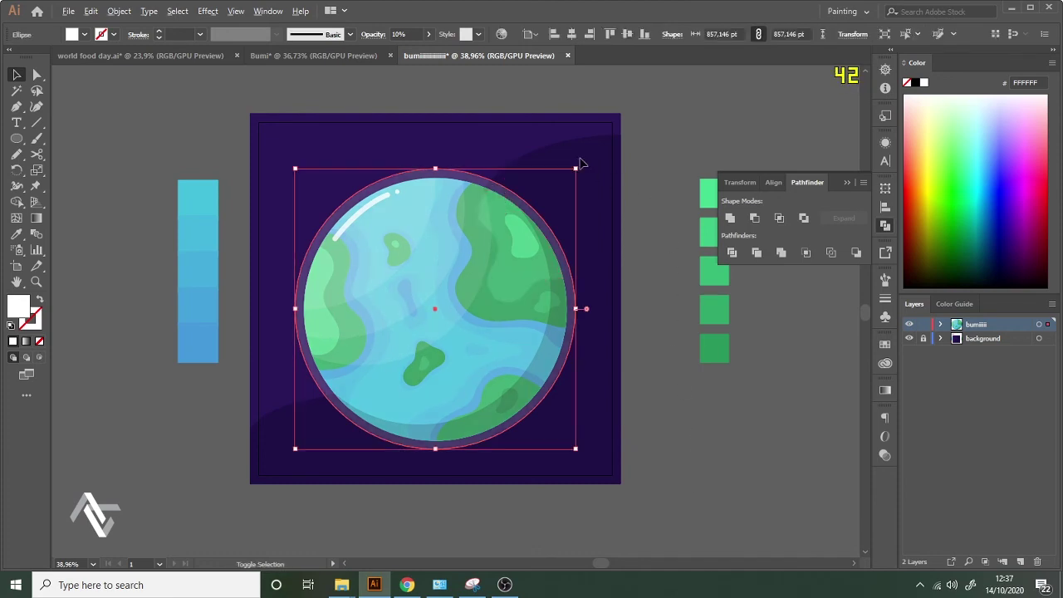
drag(576, 168, 585, 150)
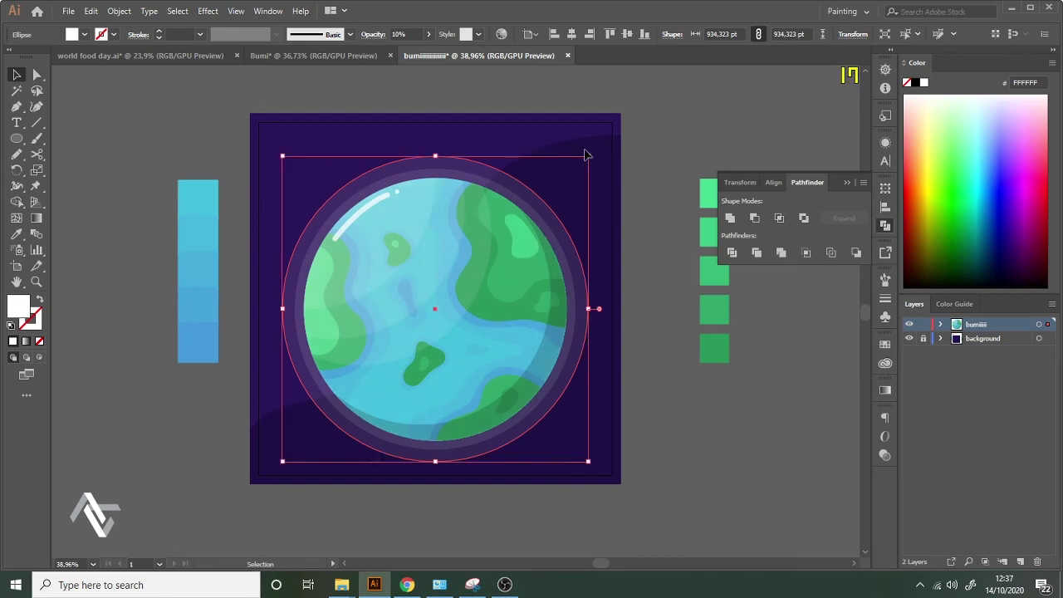
click(577, 219)
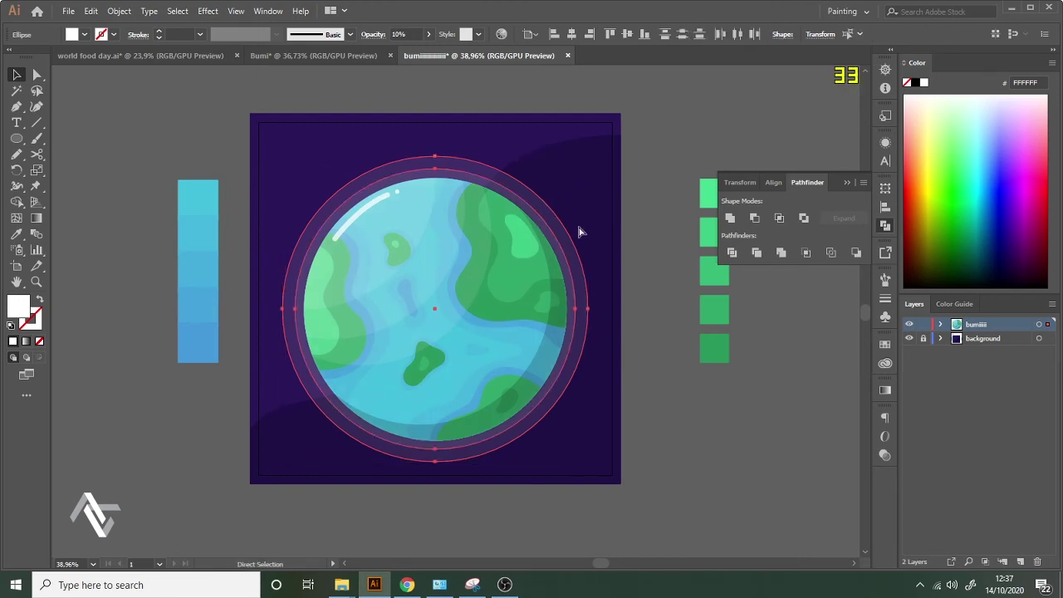
click(661, 161)
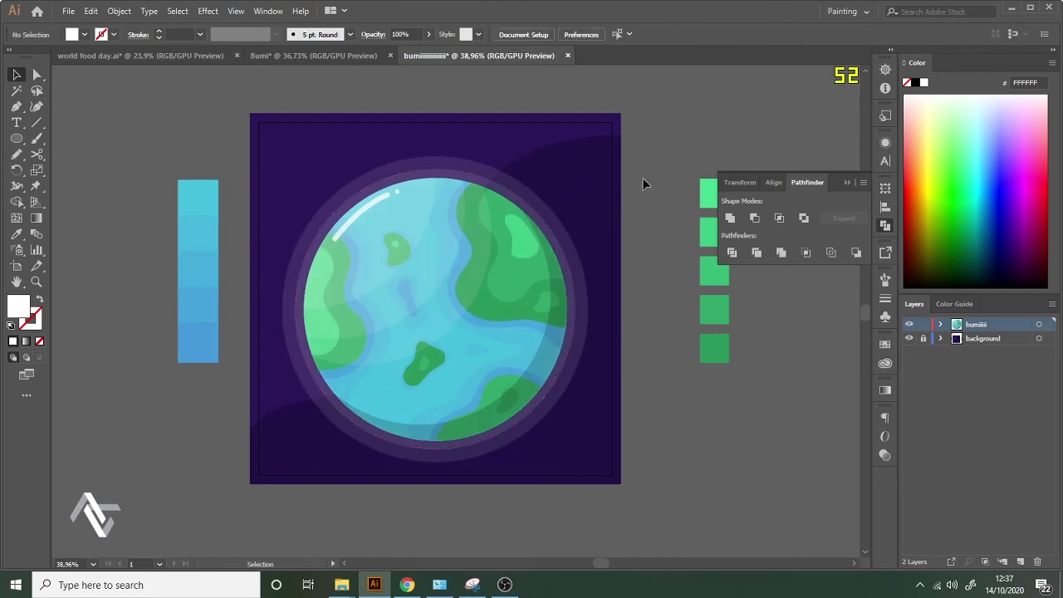
scroll(598, 190, down, 3)
scroll(612, 150, up, 4)
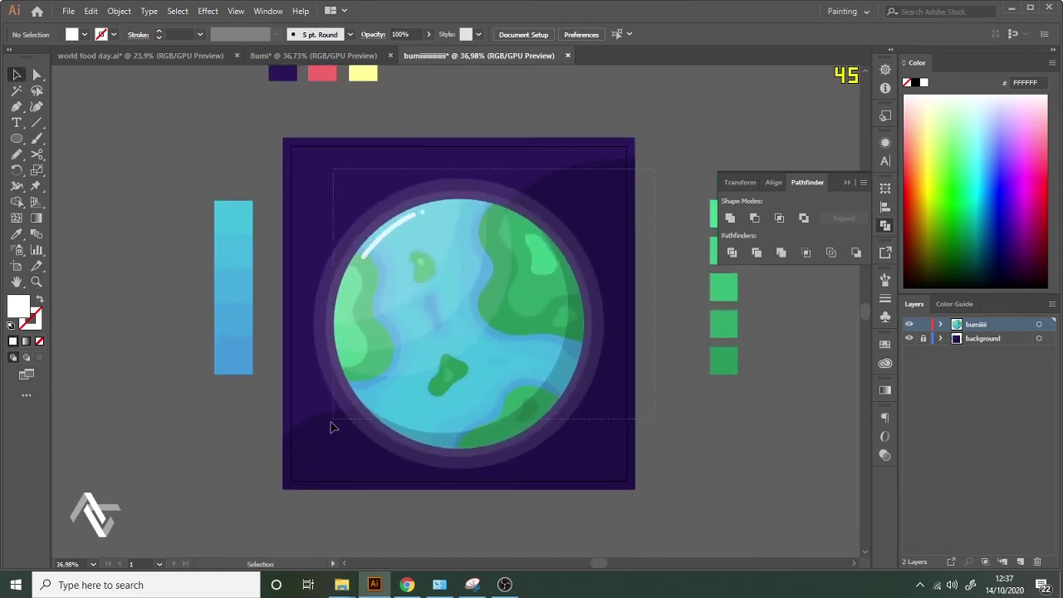
drag(331, 427, 583, 226)
drag(607, 183, 515, 194)
click(676, 148)
key(z)
drag(630, 154, 686, 157)
drag(612, 172, 652, 174)
drag(583, 193, 577, 183)
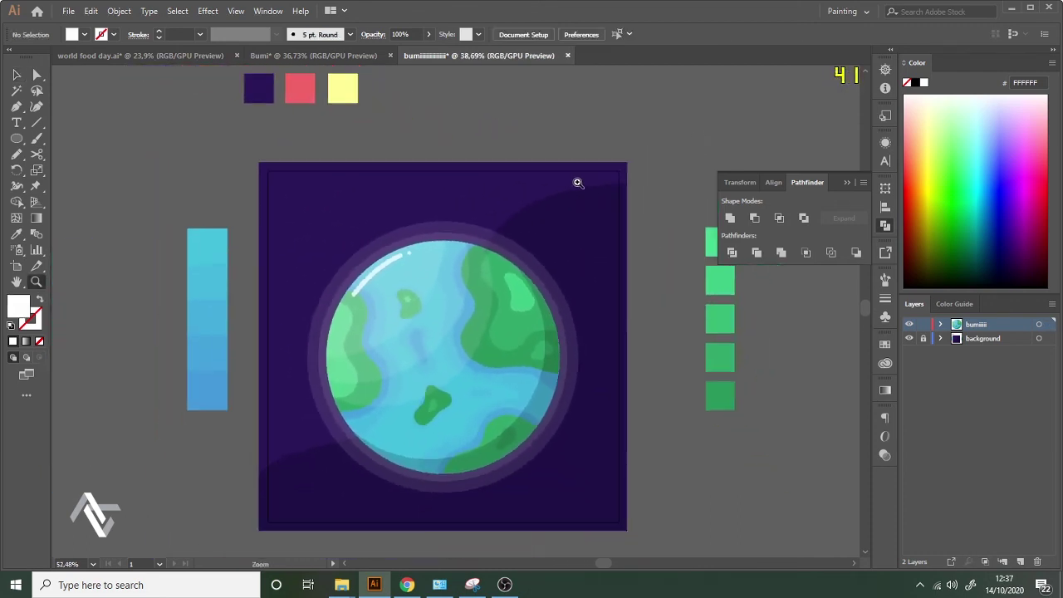
drag(537, 216, 443, 237)
drag(396, 276, 447, 233)
drag(347, 225, 422, 193)
key(p)
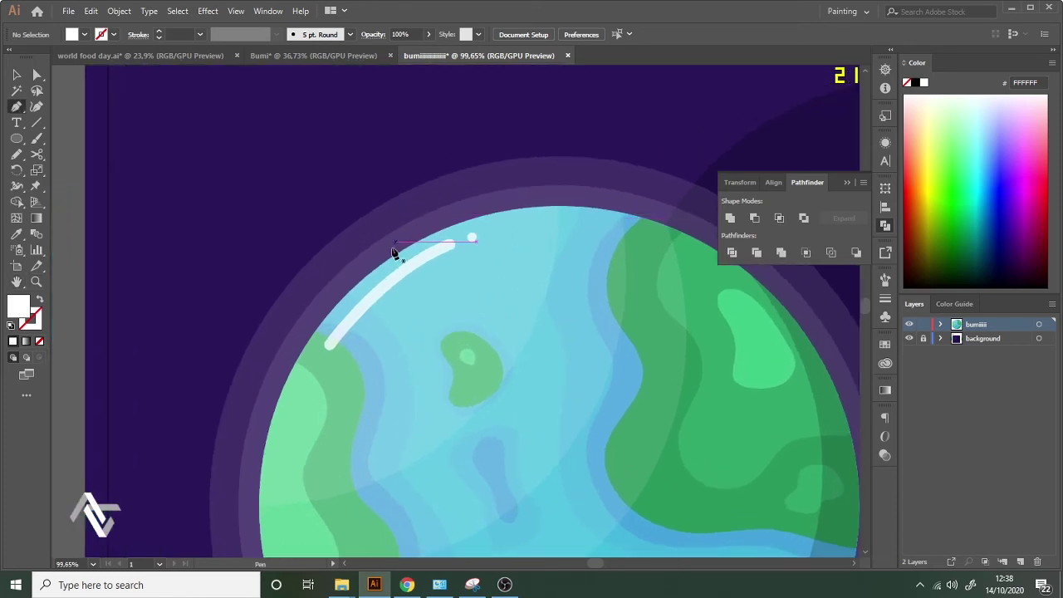
Start a white cloud with the Pen tool, drawing its curved inner edge just outside the globe's lower-left rim.
key(z)
drag(437, 284, 253, 322)
drag(375, 451, 407, 368)
drag(380, 315, 409, 317)
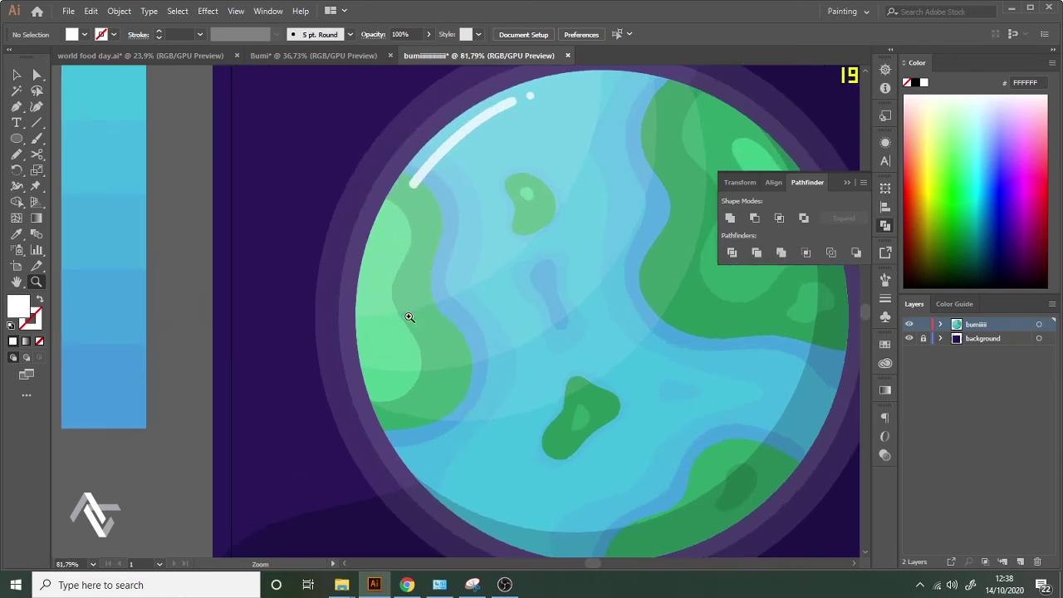
key(p)
click(349, 364)
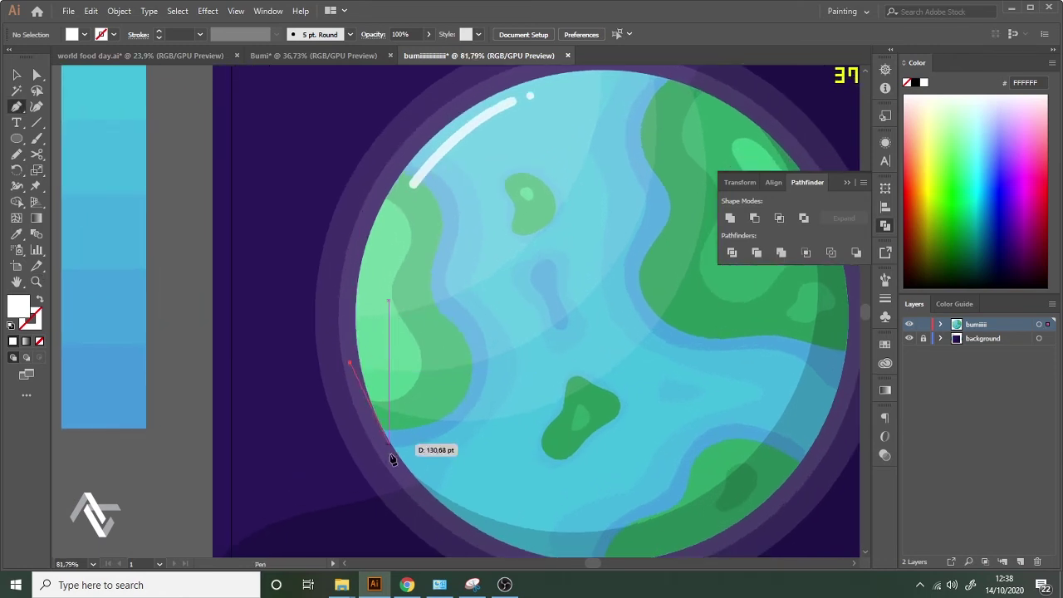
click(394, 469)
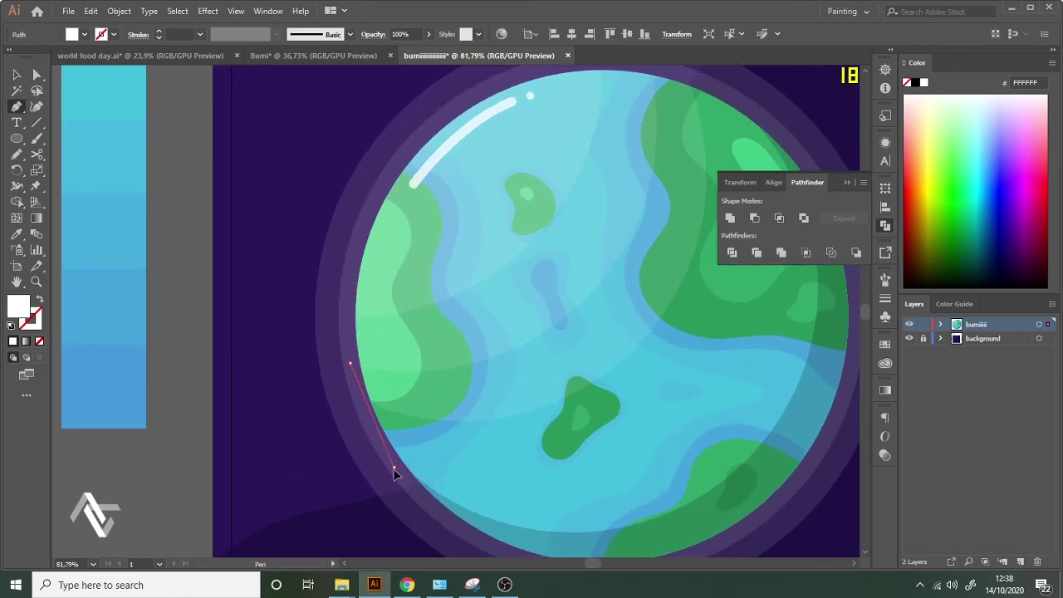
drag(434, 502, 430, 508)
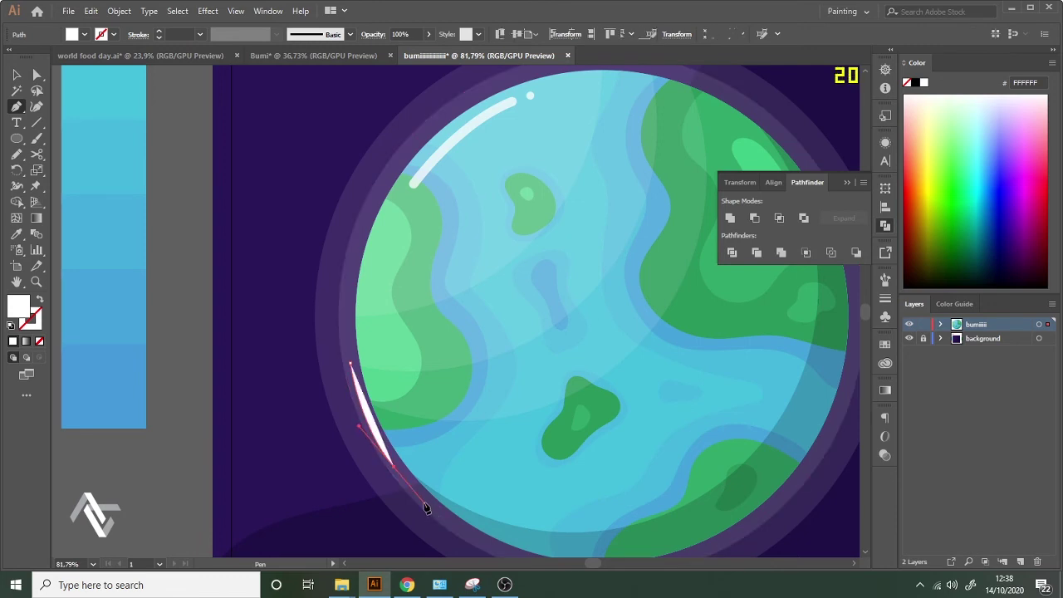
click(396, 473)
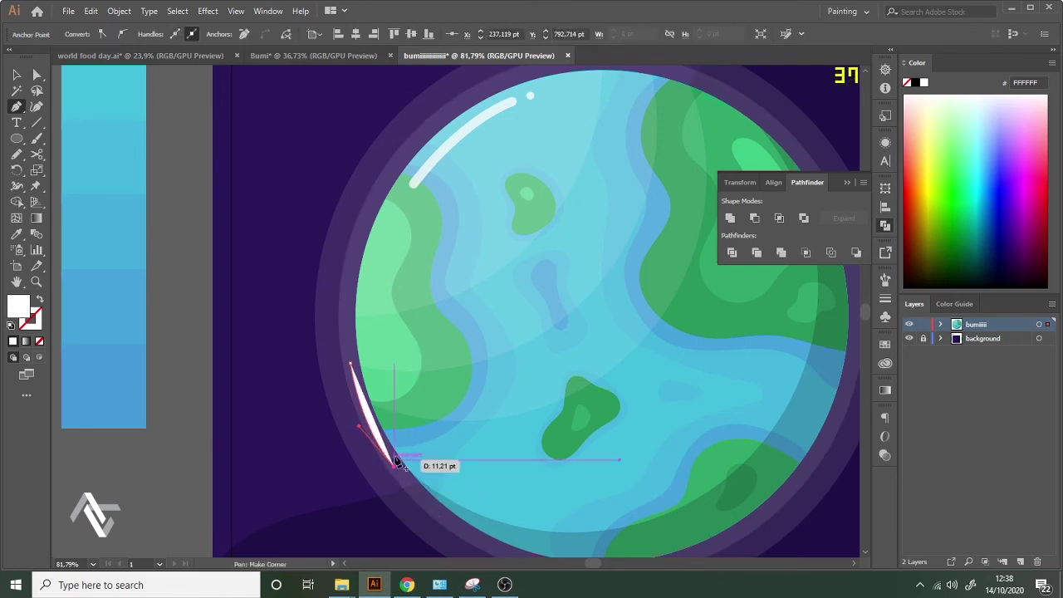
Draw the cloud's outer edge back up along the inner halo ring with several anchor points and close the narrow shape.
ctrl+click(355, 417)
ctrl+click(349, 394)
drag(349, 389, 440, 321)
key(z)
key(p)
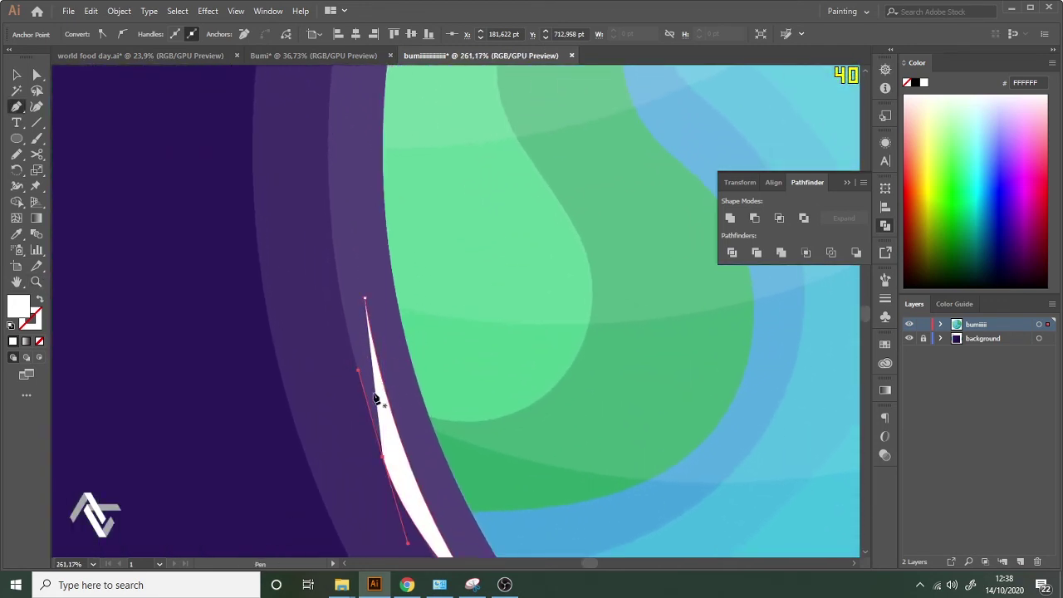
click(383, 457)
click(366, 400)
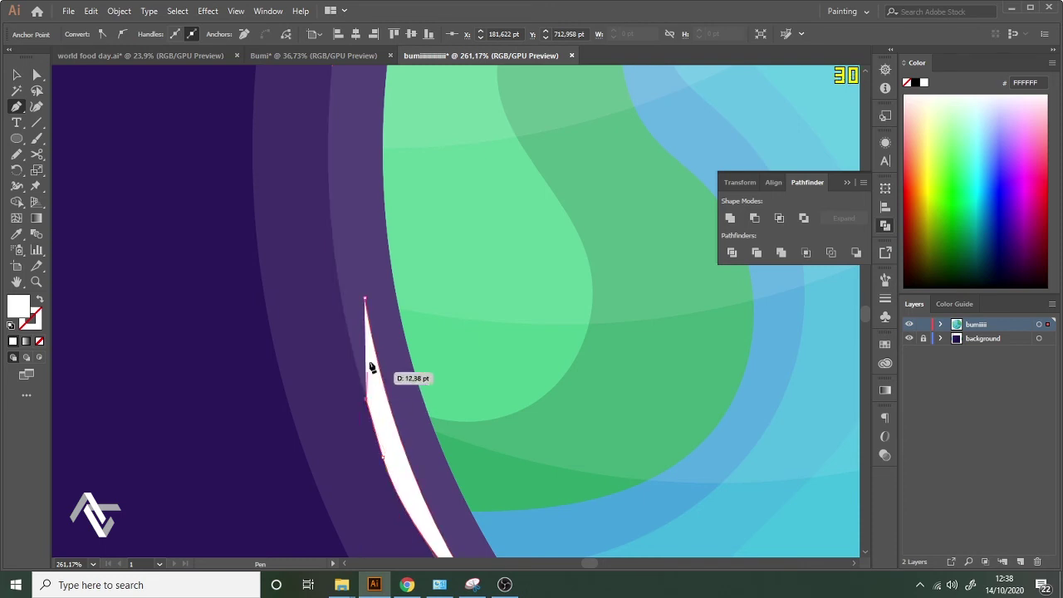
click(360, 335)
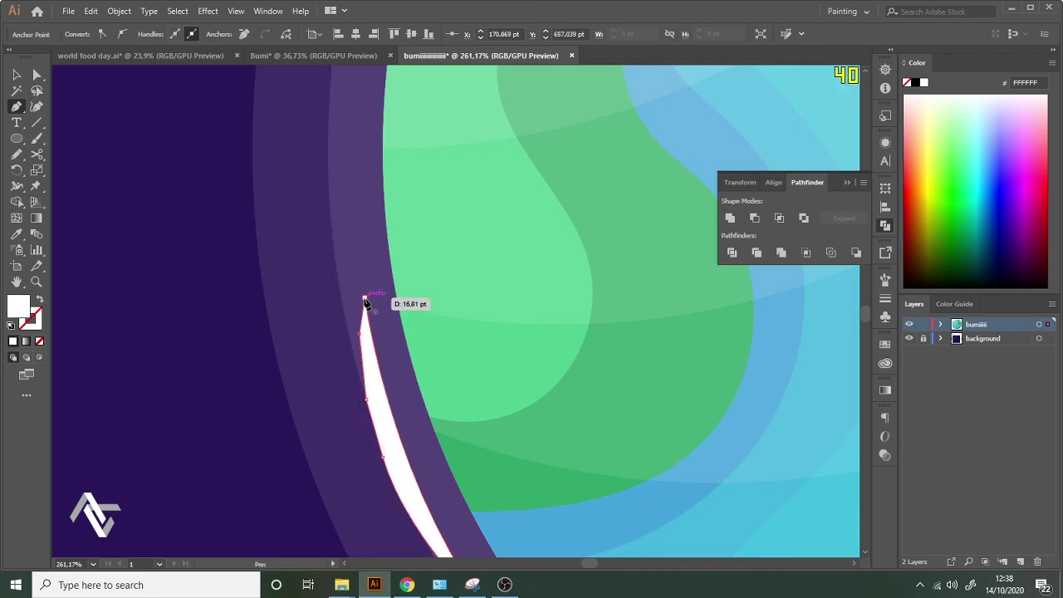
Bend two segments of the cloud's outer edge outward into rounded puffs with the Curvature tool.
click(37, 108)
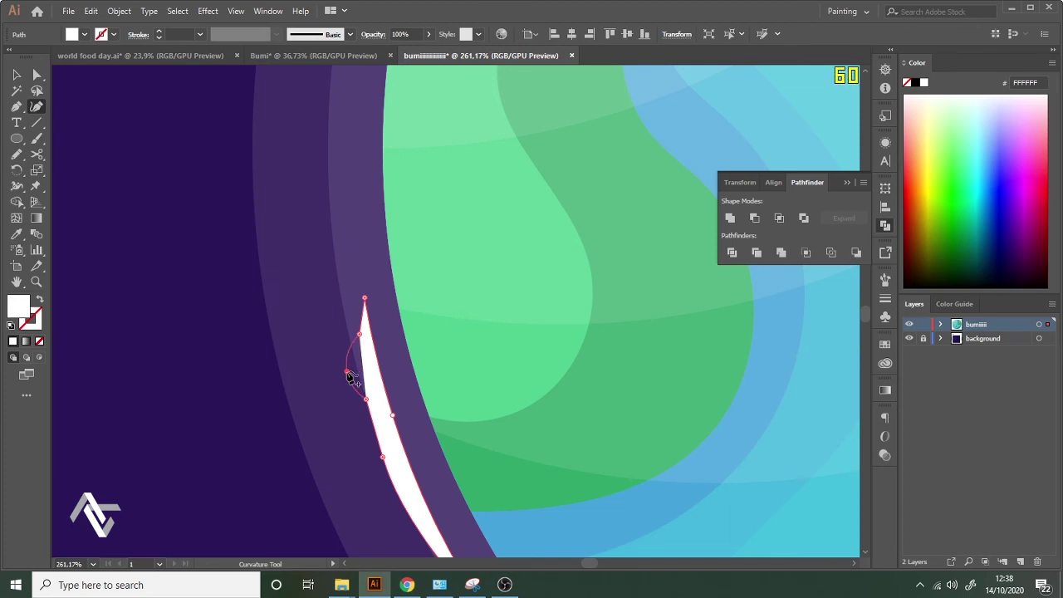
click(348, 372)
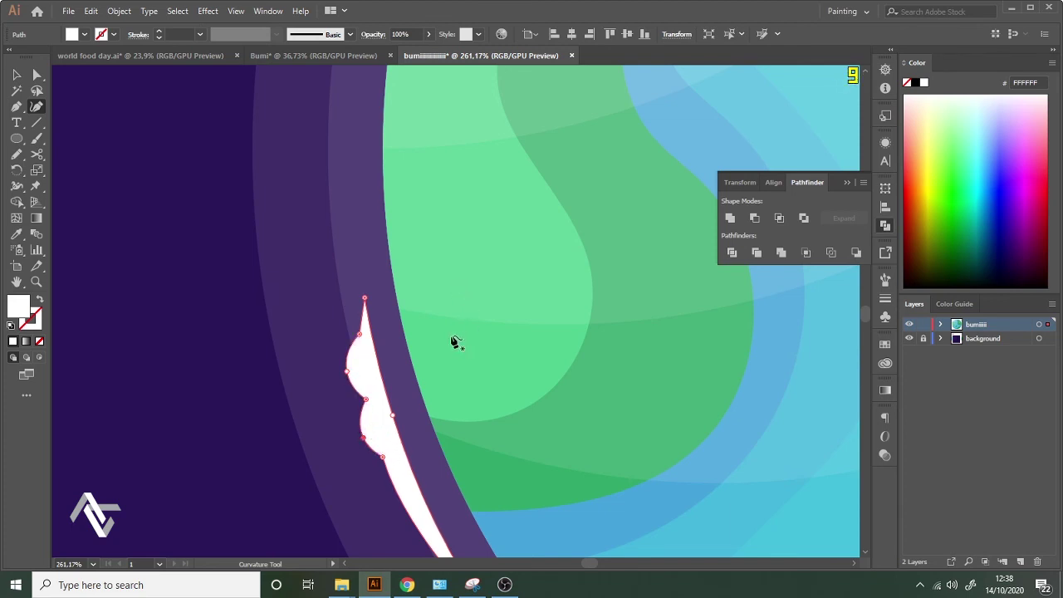
key(z)
drag(456, 342, 166, 363)
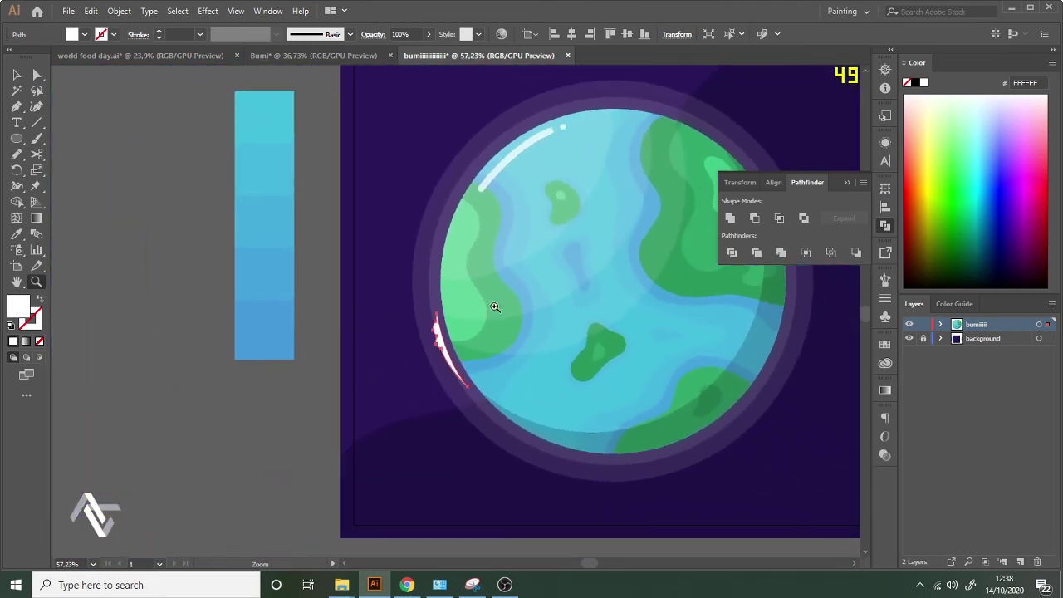
drag(495, 308, 262, 384)
key(v)
click(208, 381)
key(z)
drag(613, 315, 625, 317)
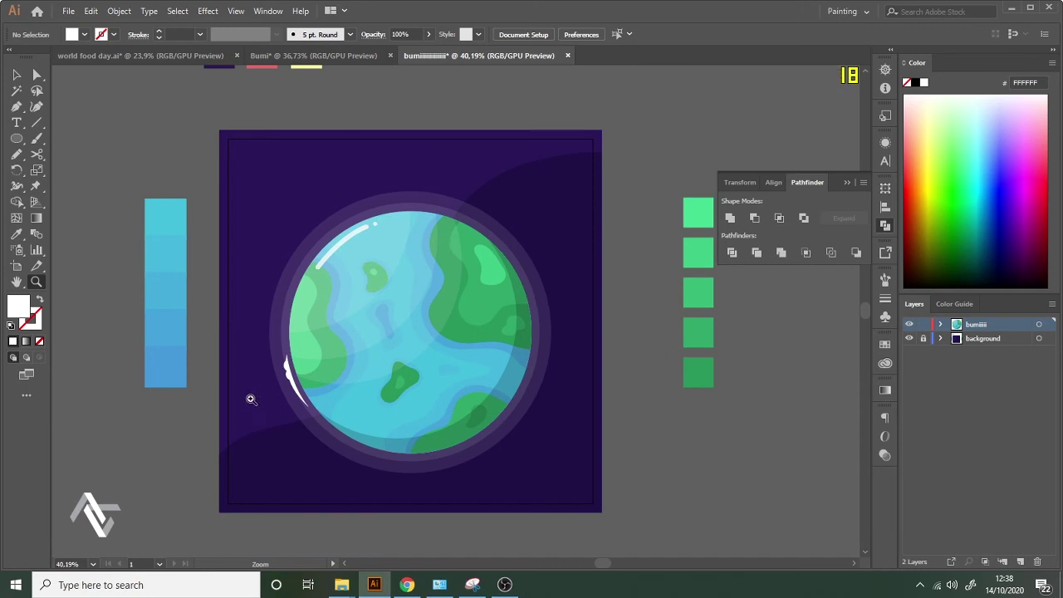
Move the small white cloud outward to just beyond the lower-left edge of the outer halo ring.
drag(250, 399, 83, 399)
key(v)
click(169, 411)
key(z)
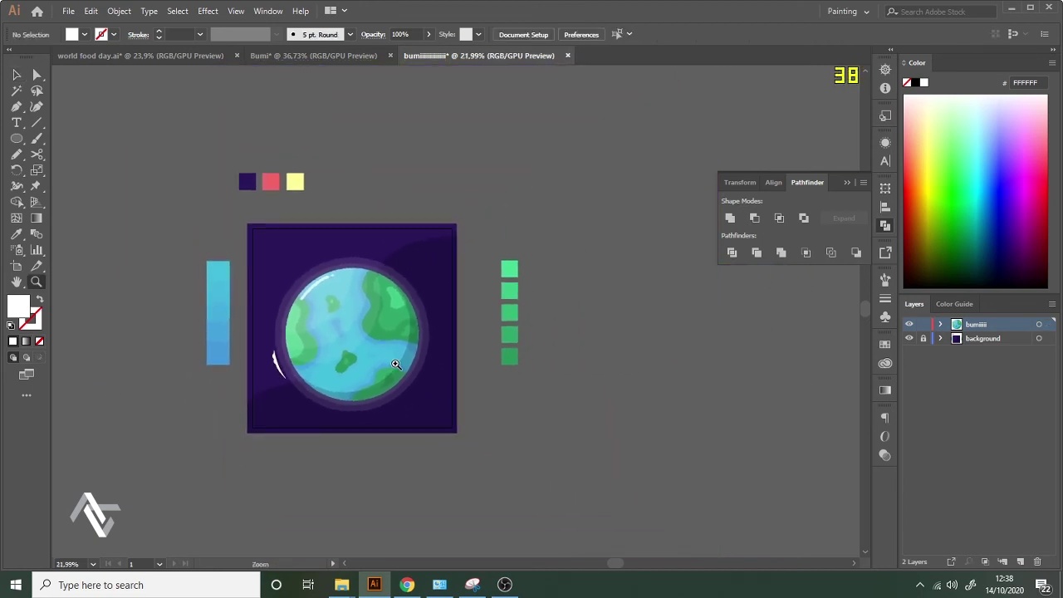
Start a second white cloud with the Pen tool, drawing its curved inner edge along the outer halo's upper-right side.
drag(396, 364, 463, 321)
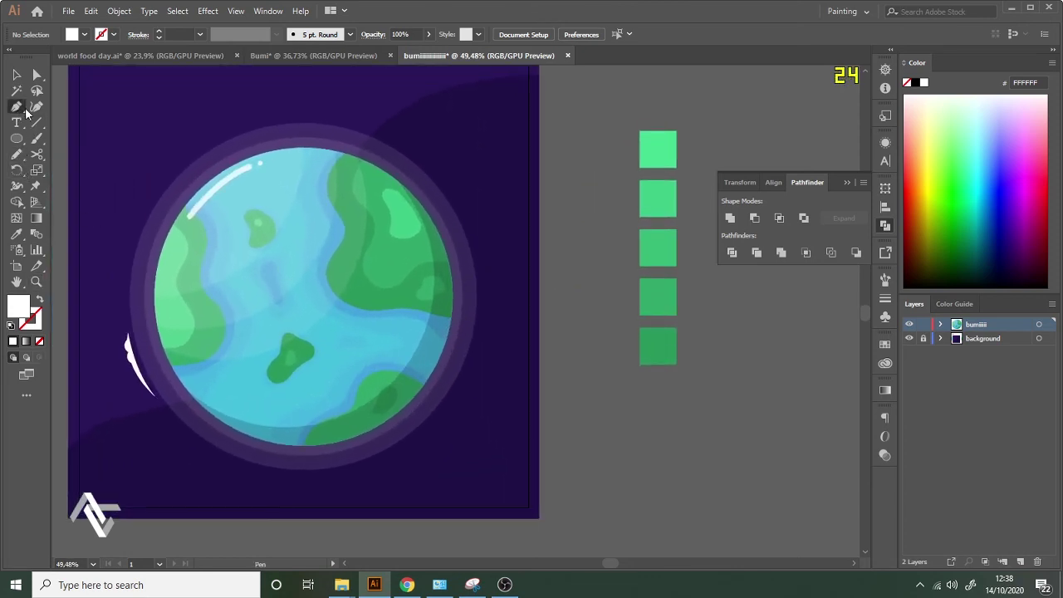
click(260, 162)
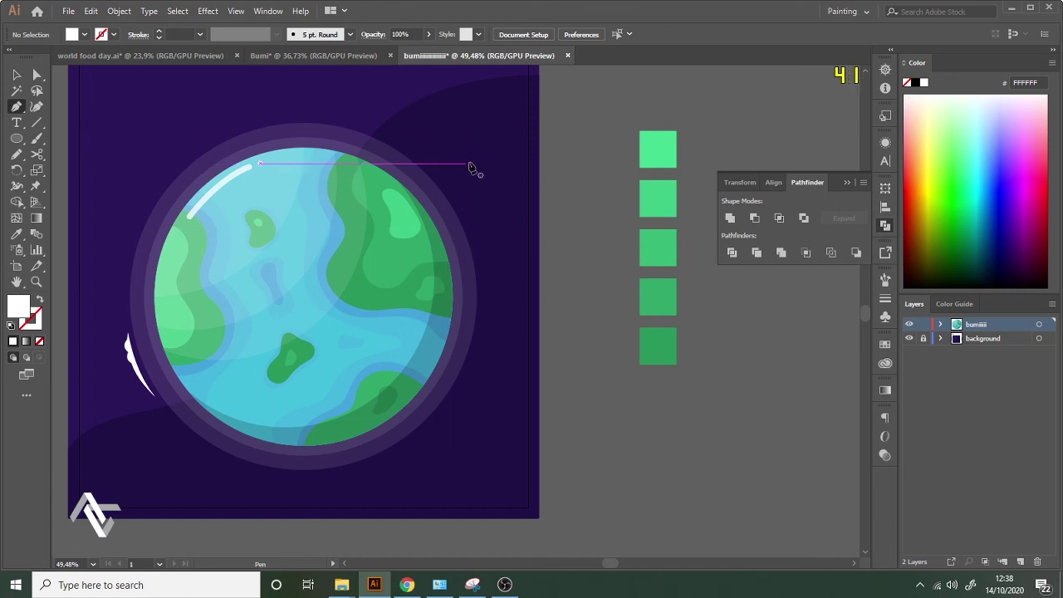
key(z)
drag(438, 148, 520, 132)
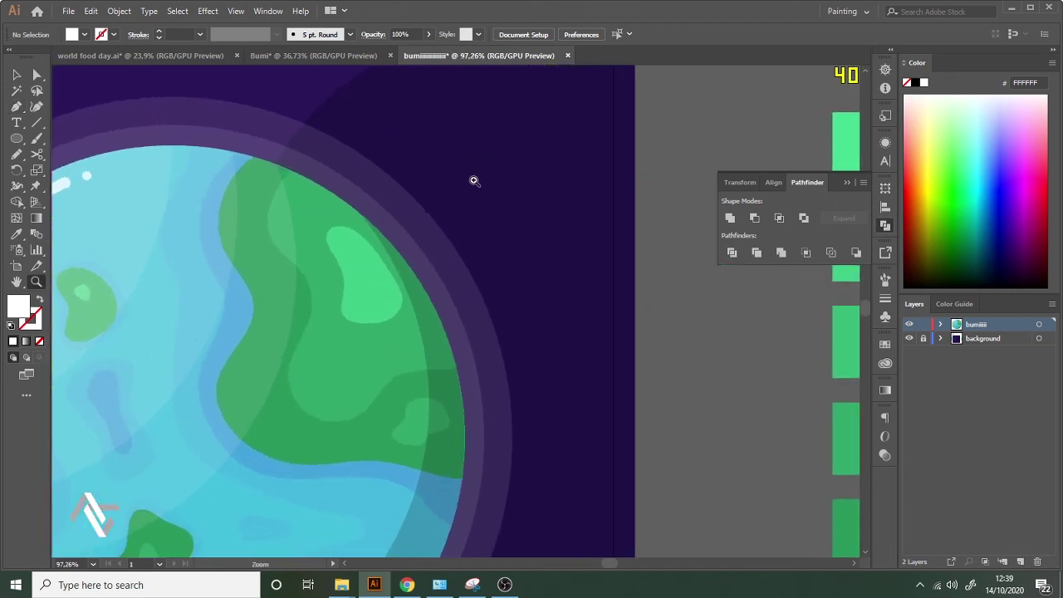
key(h)
drag(192, 117, 96, 186)
click(18, 107)
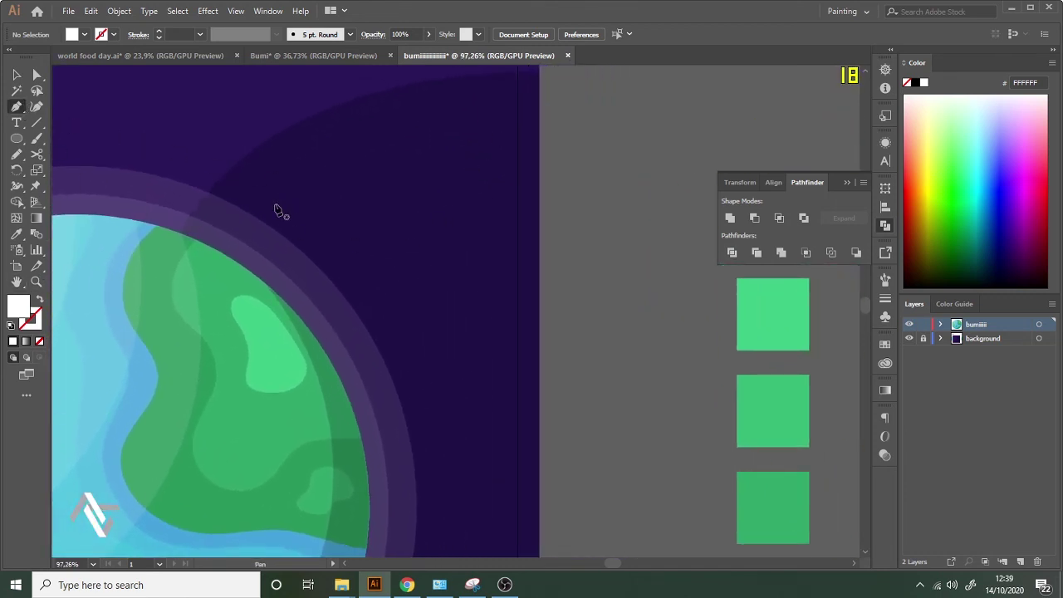
click(252, 207)
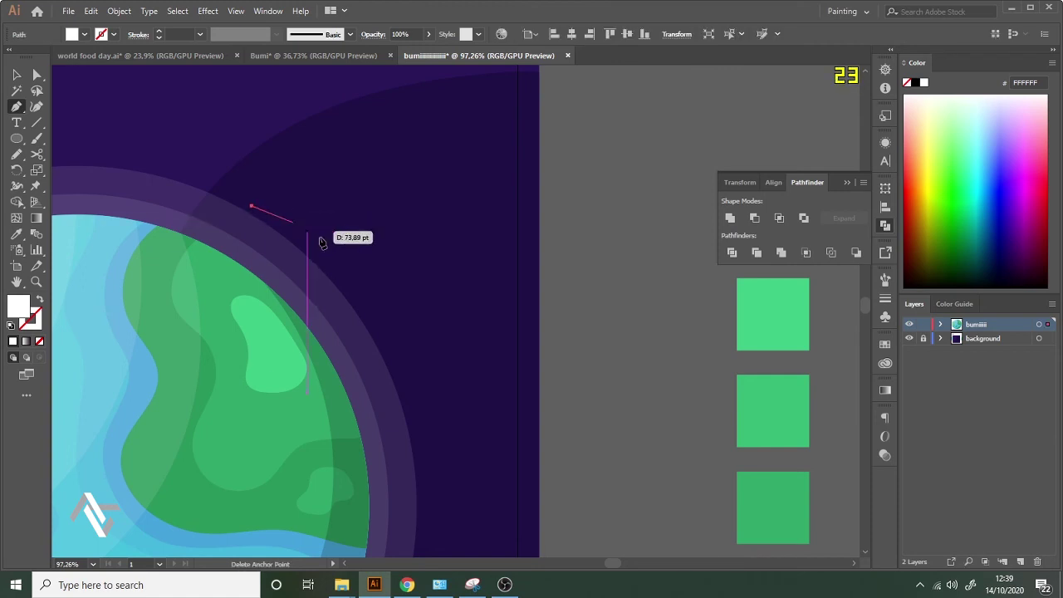
drag(374, 329, 408, 409)
click(374, 330)
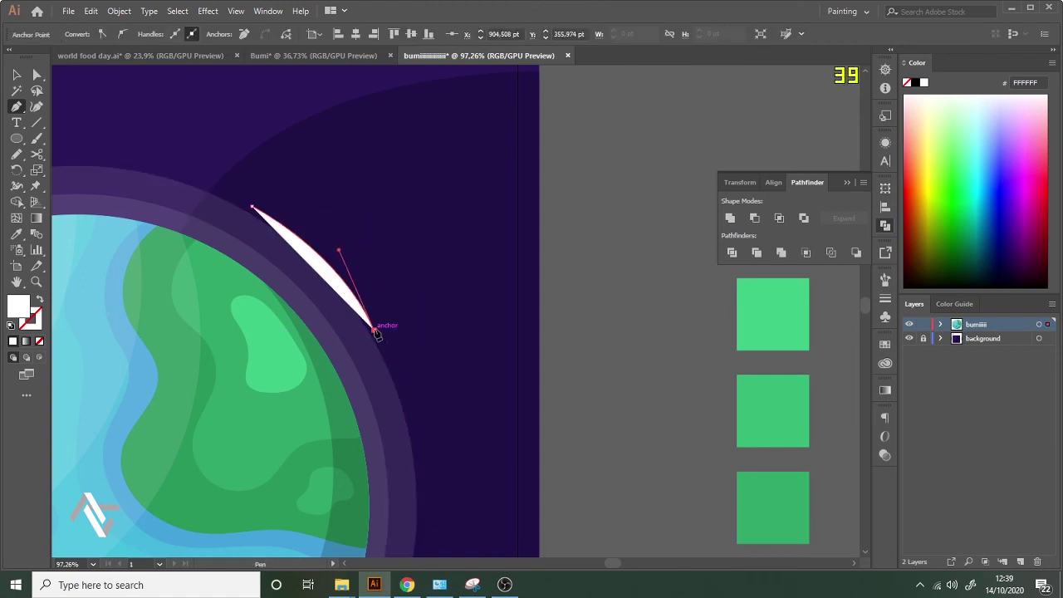
Draw the second cloud's outer edge back with a curve and corner points, closing the shape at its starting anchor.
drag(323, 239, 352, 221)
key(z)
click(302, 188)
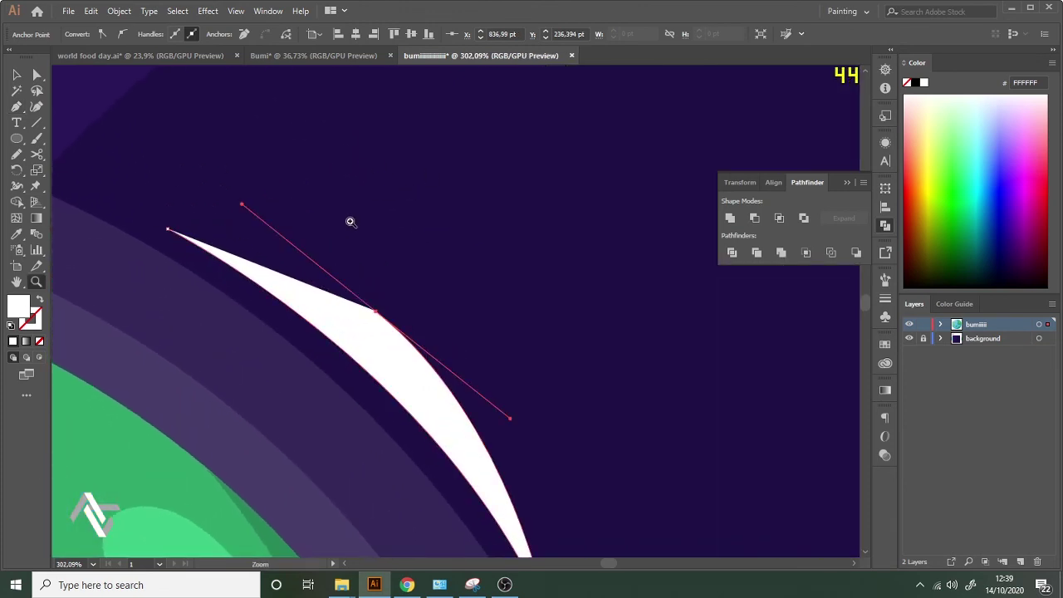
click(378, 314)
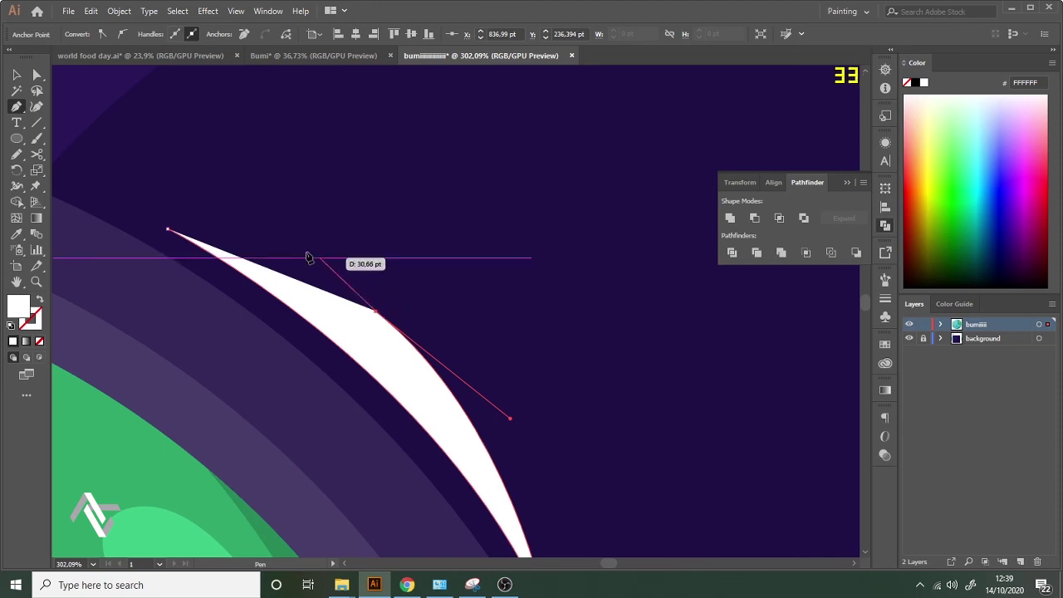
click(276, 234)
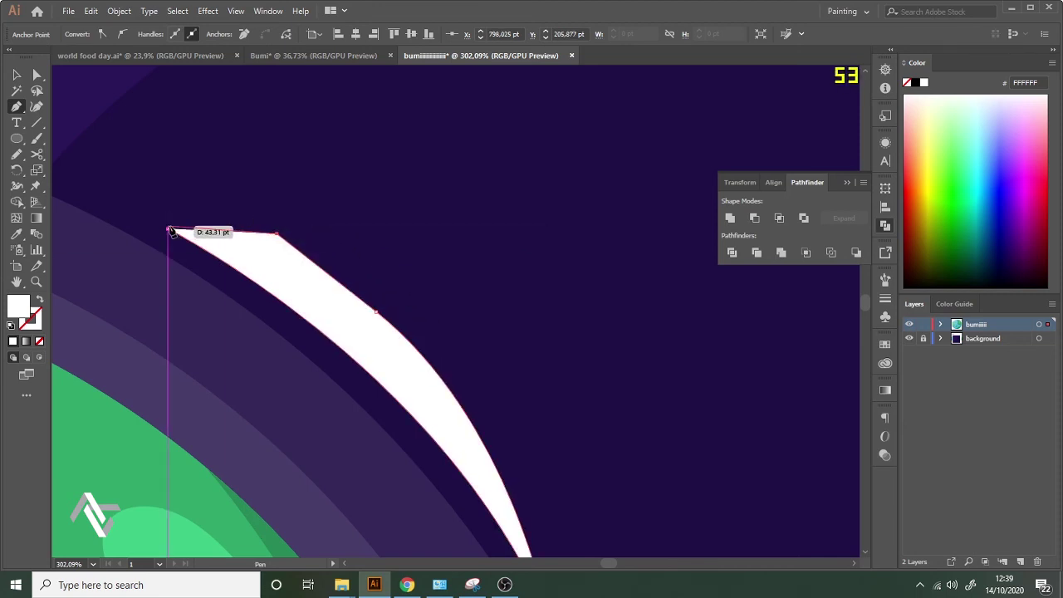
click(169, 228)
Bend the second cloud's upper outer segment outward into a rounded puff with the Curvature tool.
key(shift+grave)
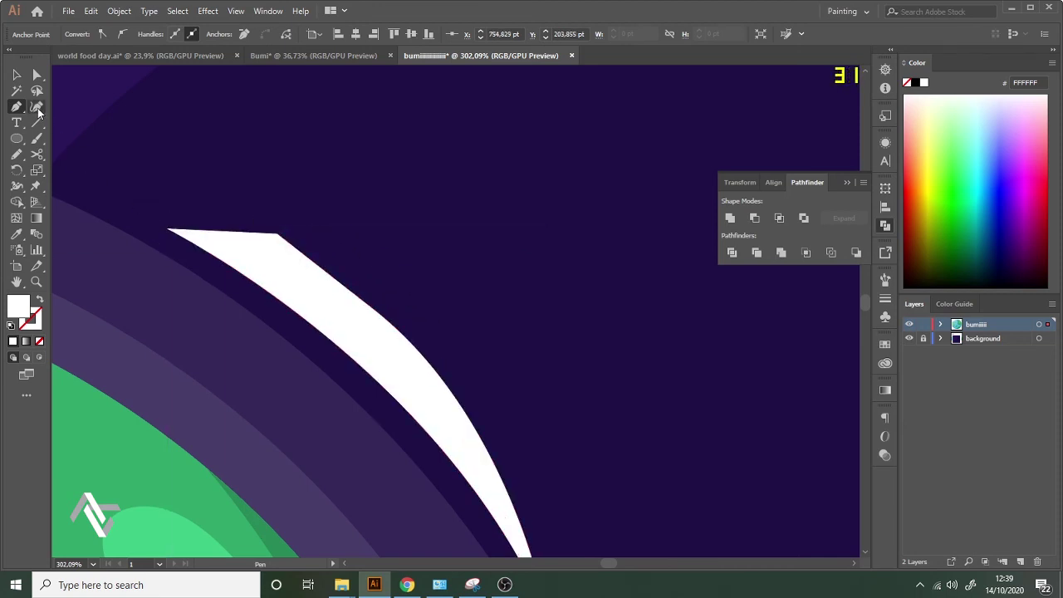
drag(339, 283, 373, 262)
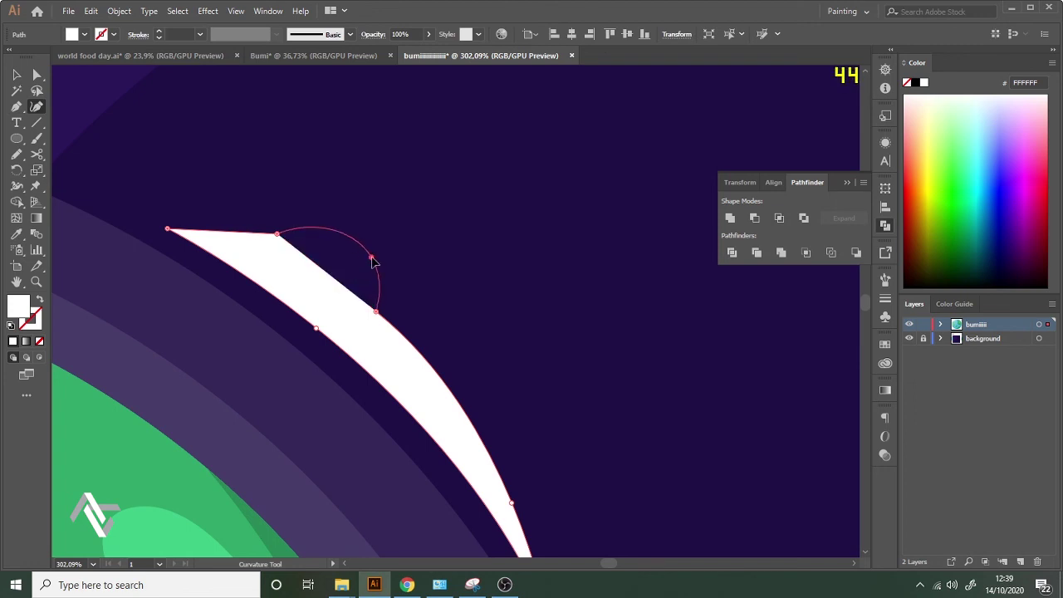
key(z)
drag(437, 255, 157, 270)
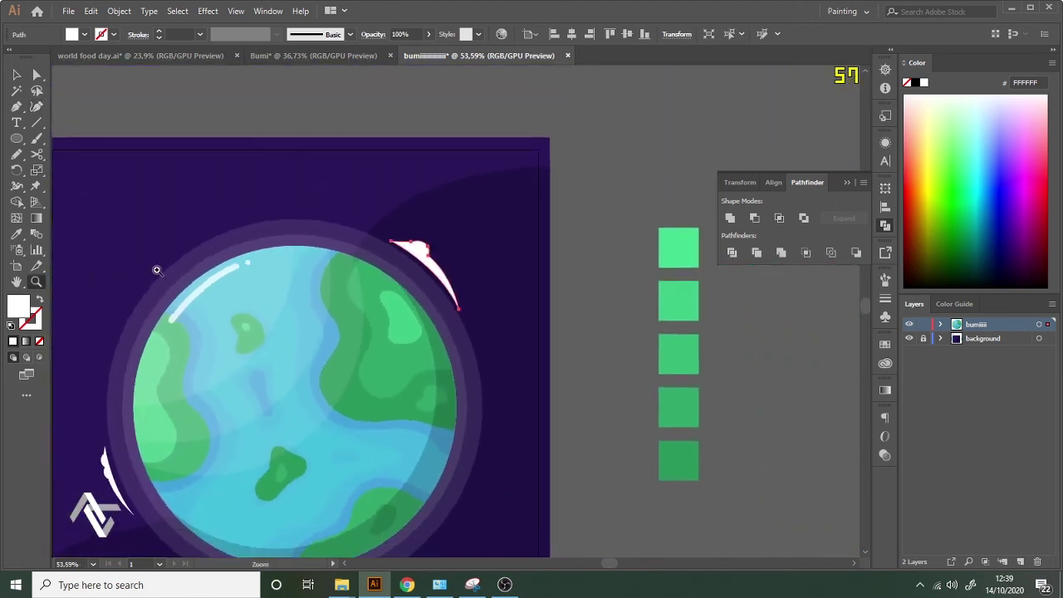
Reposition and smooth the anchor between the puff and the cloud's upper tip so the tip tapers in a soft curve.
drag(404, 209, 506, 263)
key(a)
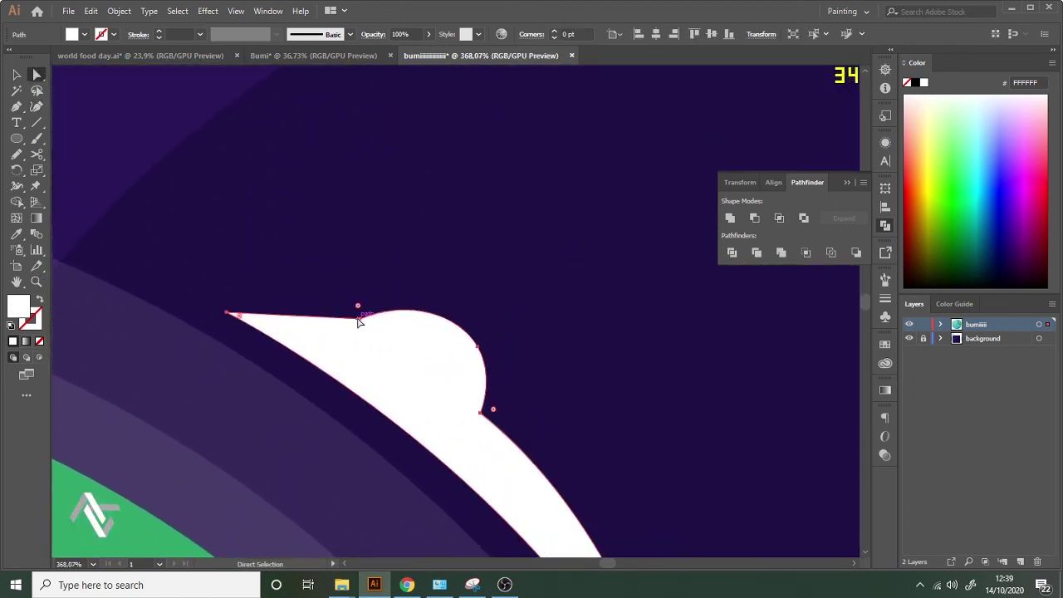
click(359, 319)
drag(361, 326, 338, 343)
key(z)
drag(421, 309, 512, 301)
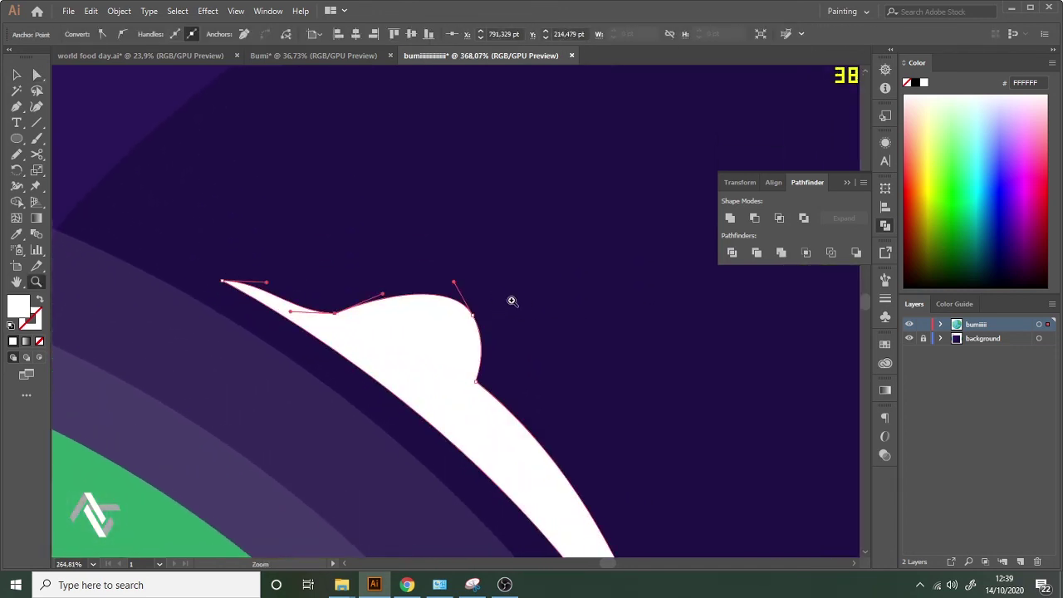
Round out the second cloud's puff by adjusting its outer curve point with the Curvature tool, and deselect the cloud.
click(40, 108)
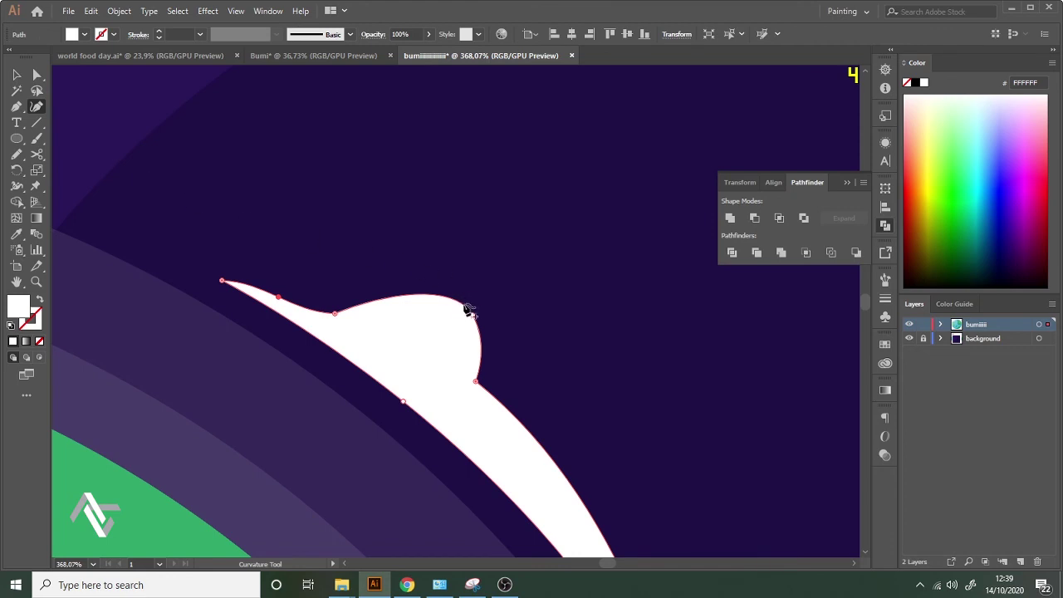
drag(448, 317, 453, 309)
key(z)
scroll(442, 293, down, 5)
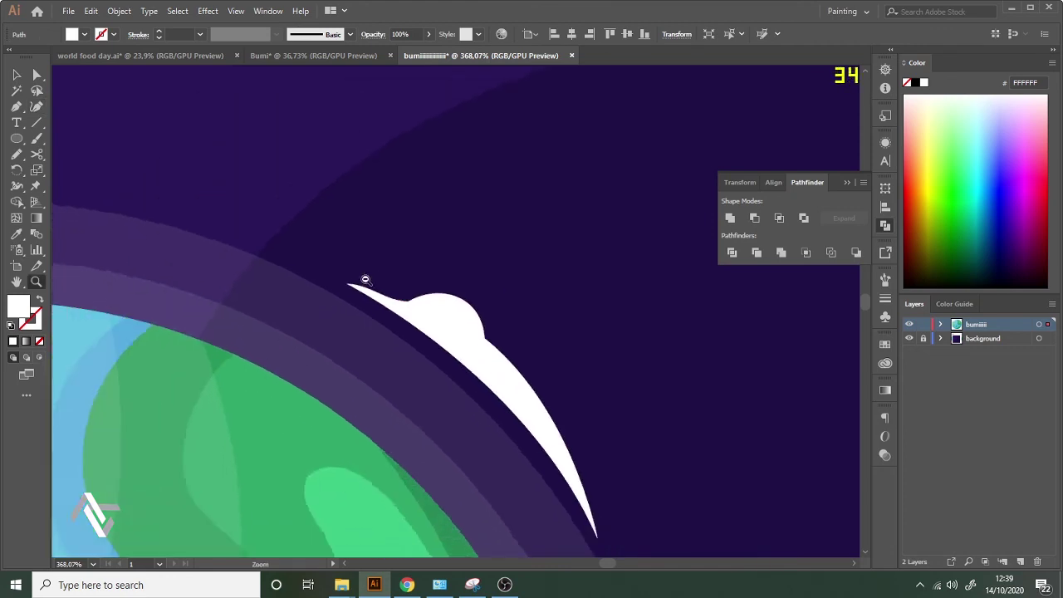
scroll(442, 293, down, 2)
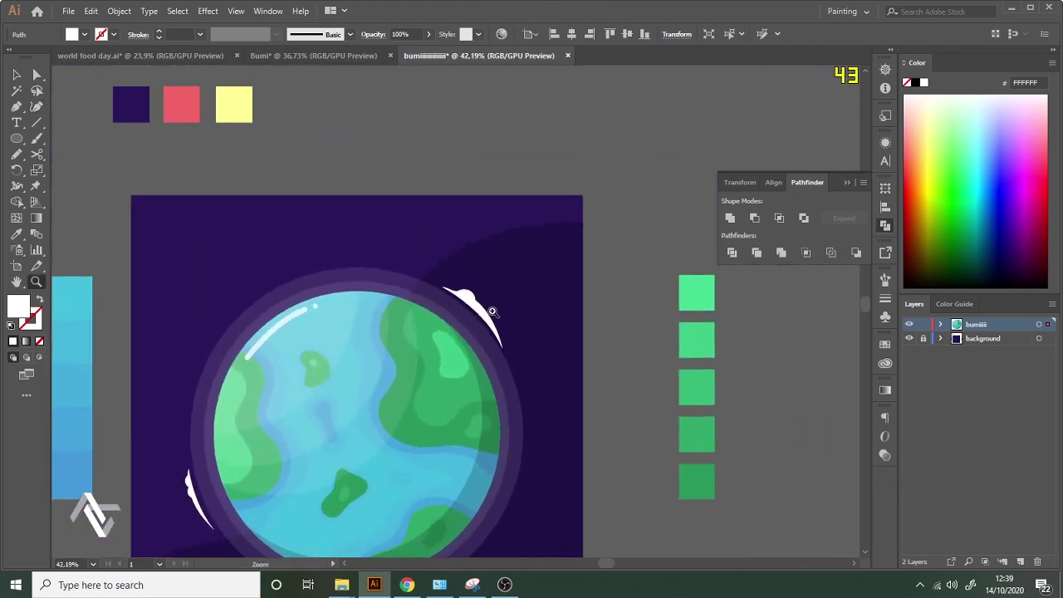
key(v)
click(536, 302)
Draw a third white cloud as a thin crescent with the Pen tool along the outer halo's lower-right edge.
key(z)
drag(530, 305, 405, 349)
drag(371, 420, 602, 376)
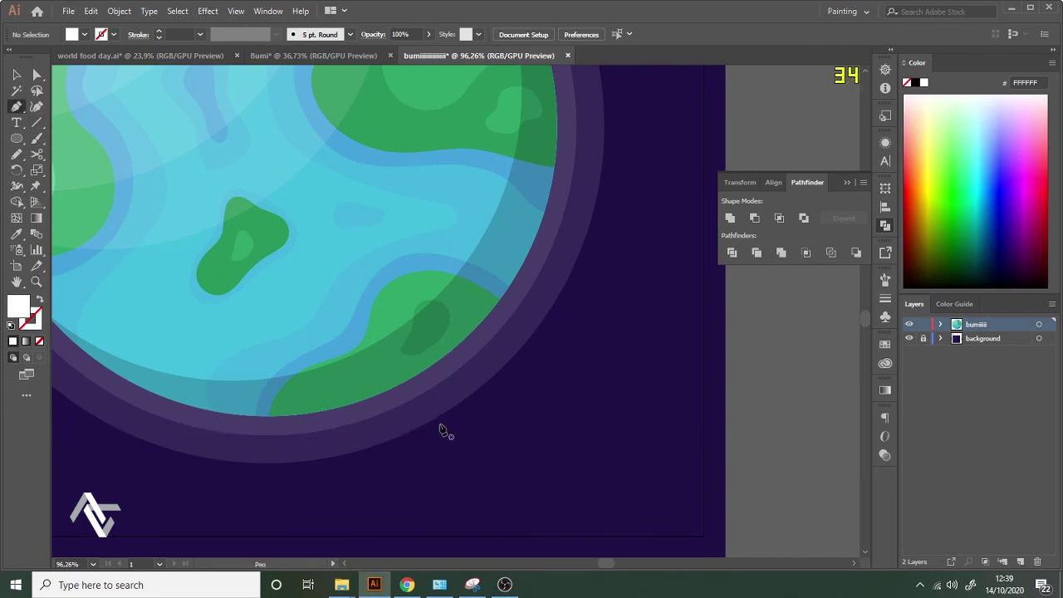
drag(441, 433, 577, 290)
click(538, 343)
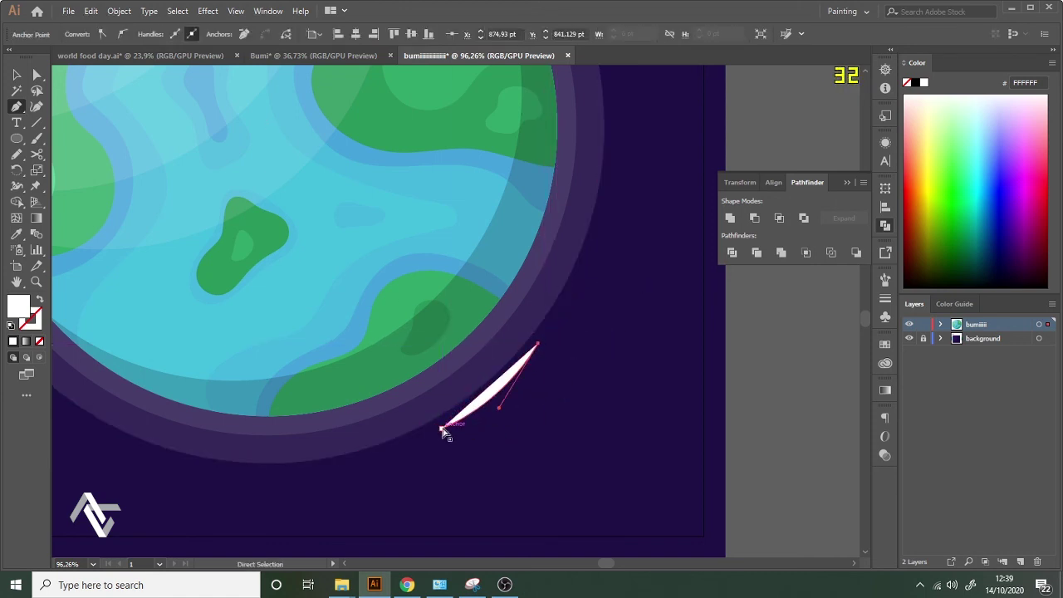
drag(441, 430, 569, 269)
key(z)
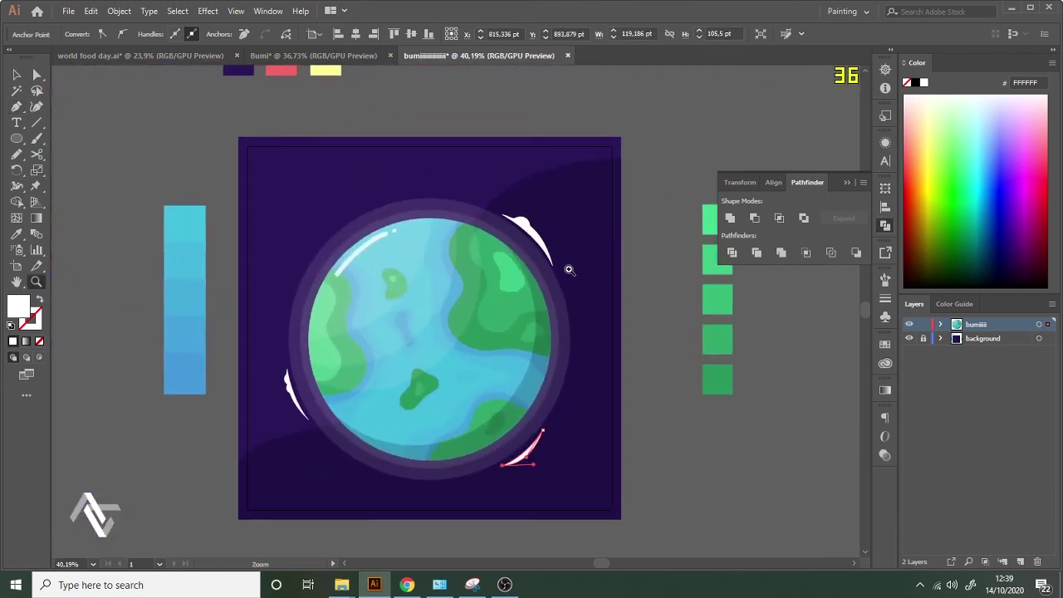
Select the three white clouds around the globe and group them.
key(v)
shift+click(546, 249)
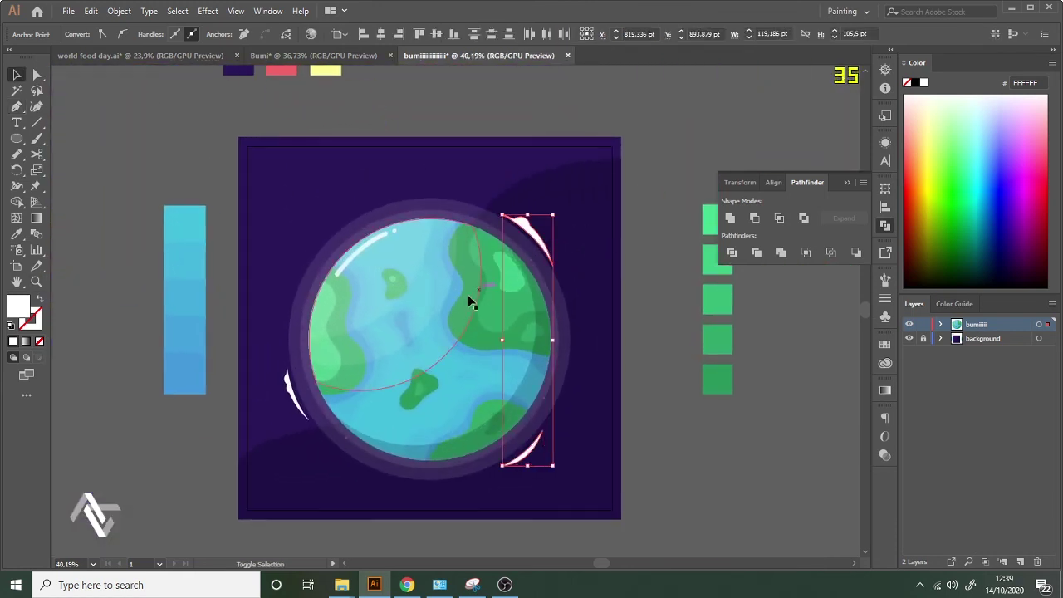
shift+click(291, 386)
key(a)
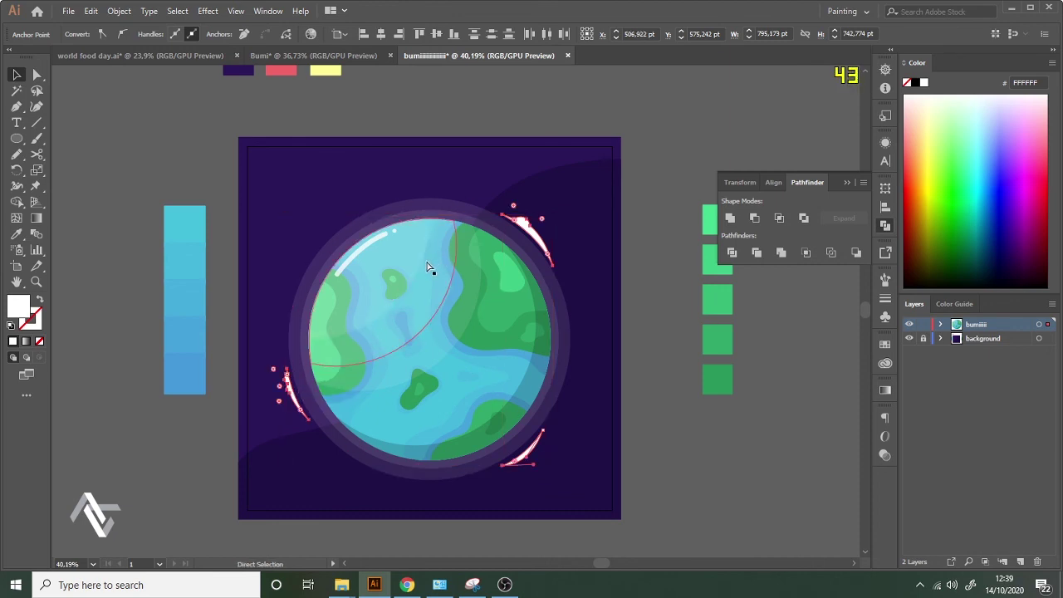
key(v)
click(647, 233)
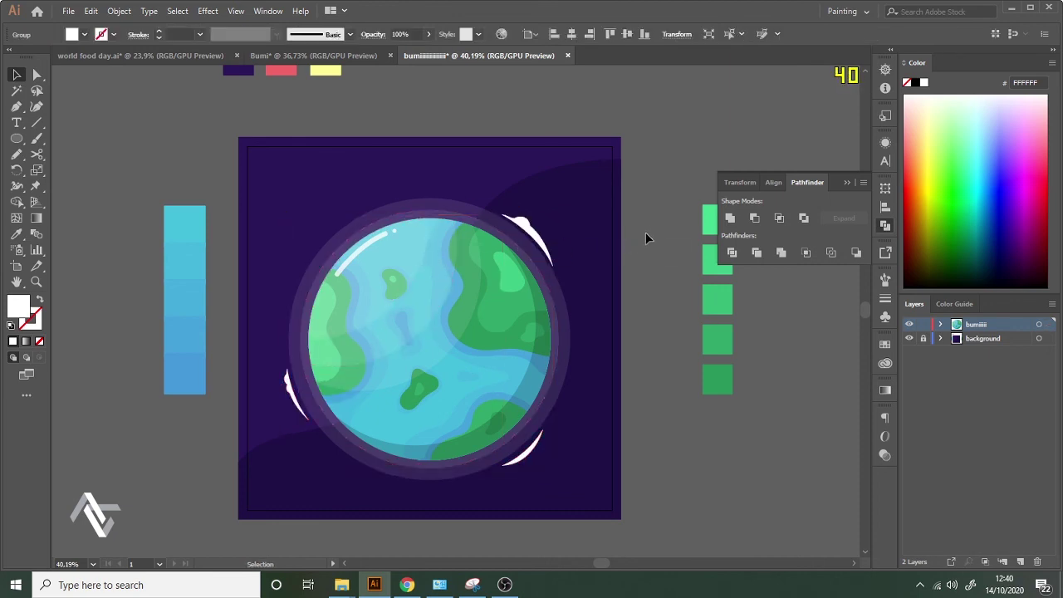
key(z)
drag(647, 234, 689, 212)
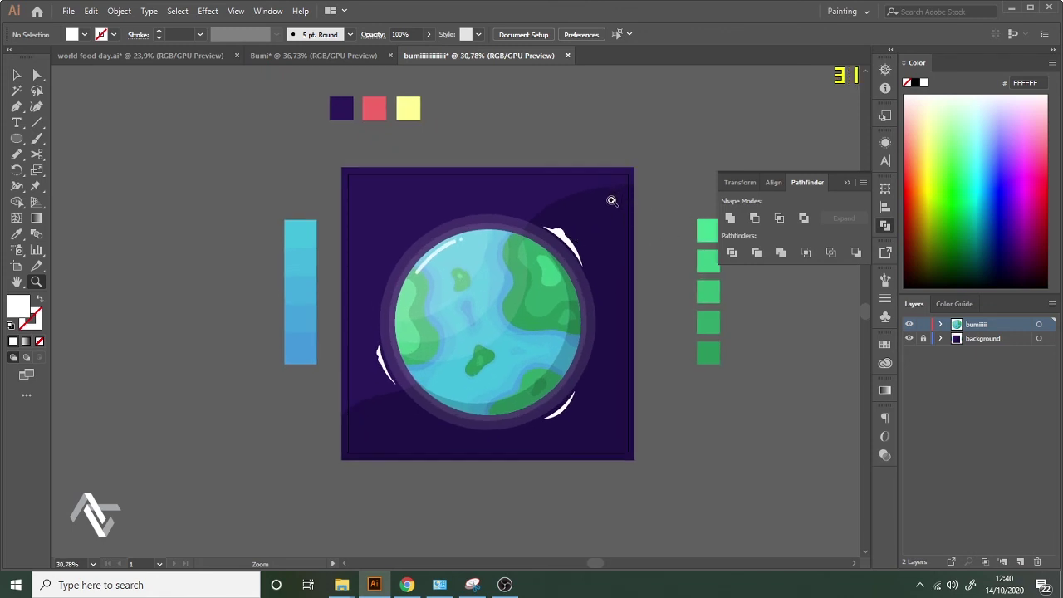
Draw a star as a circle about 14 pt wide above the upper-right cloud and fill it with the pale yellow swatch, FFFE96.
drag(612, 200, 624, 166)
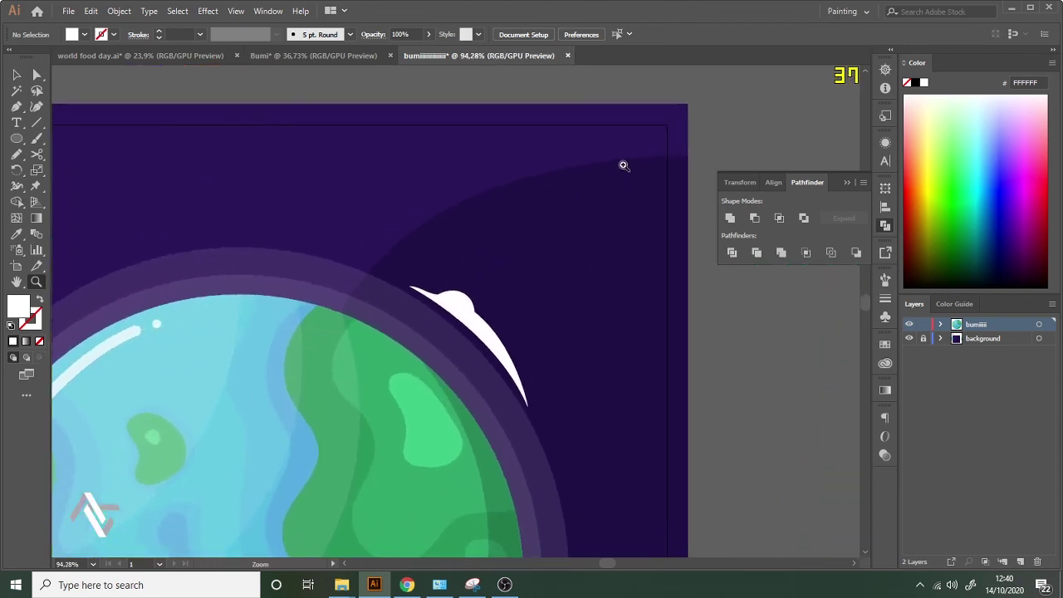
key(l)
drag(551, 218, 550, 218)
key(z)
drag(607, 175, 456, 314)
key(h)
key(i)
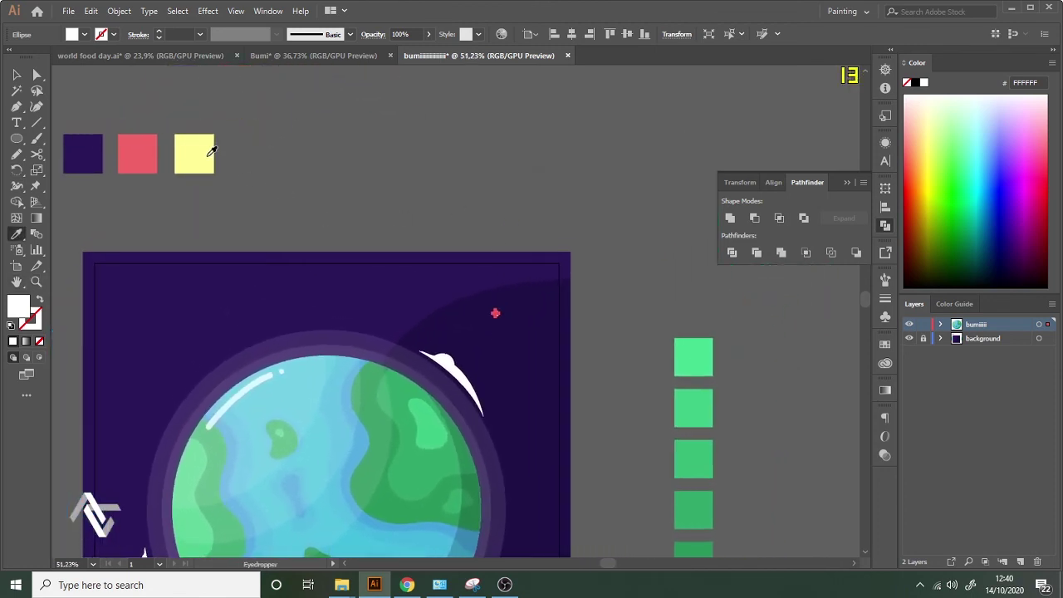
click(211, 151)
drag(538, 265, 554, 201)
key(ctrl+space)
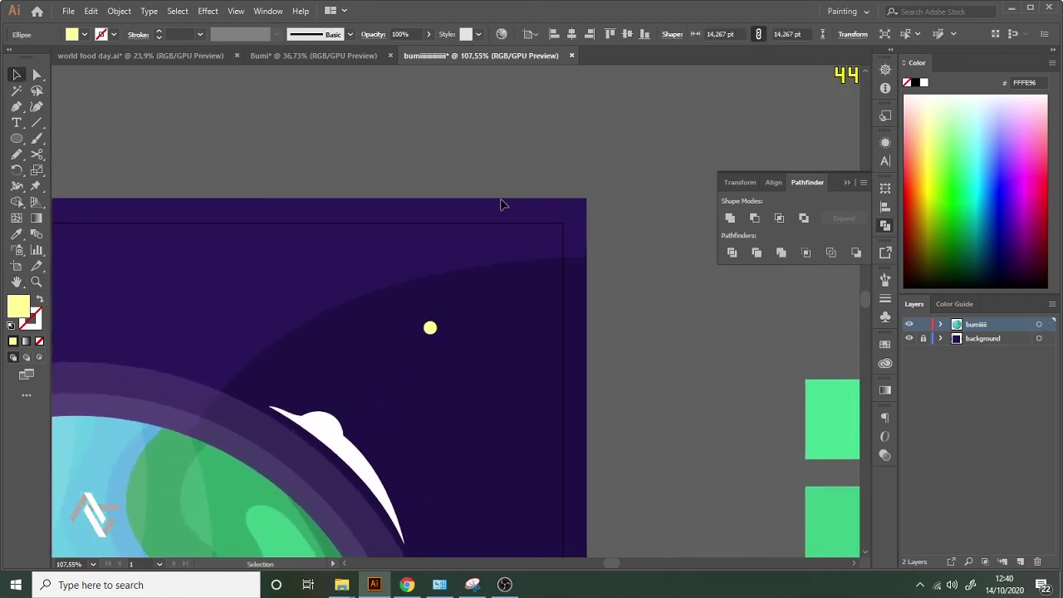
key(ctrl+space)
Add a concentric white glow circle about 23 pt wide at 10% opacity behind the yellow star.
drag(428, 328, 510, 279)
key(b)
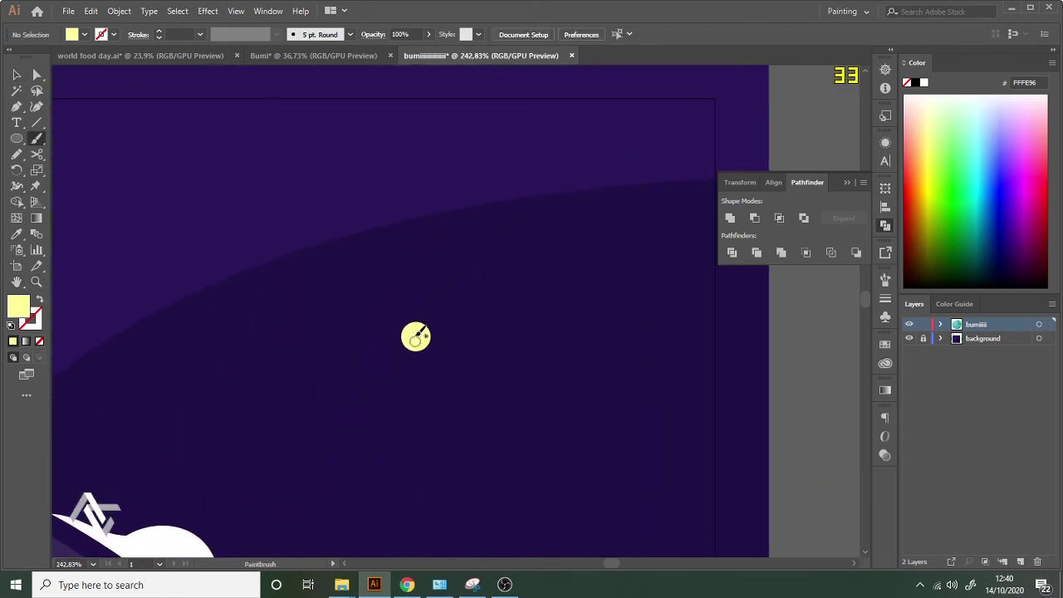
key(v)
click(425, 335)
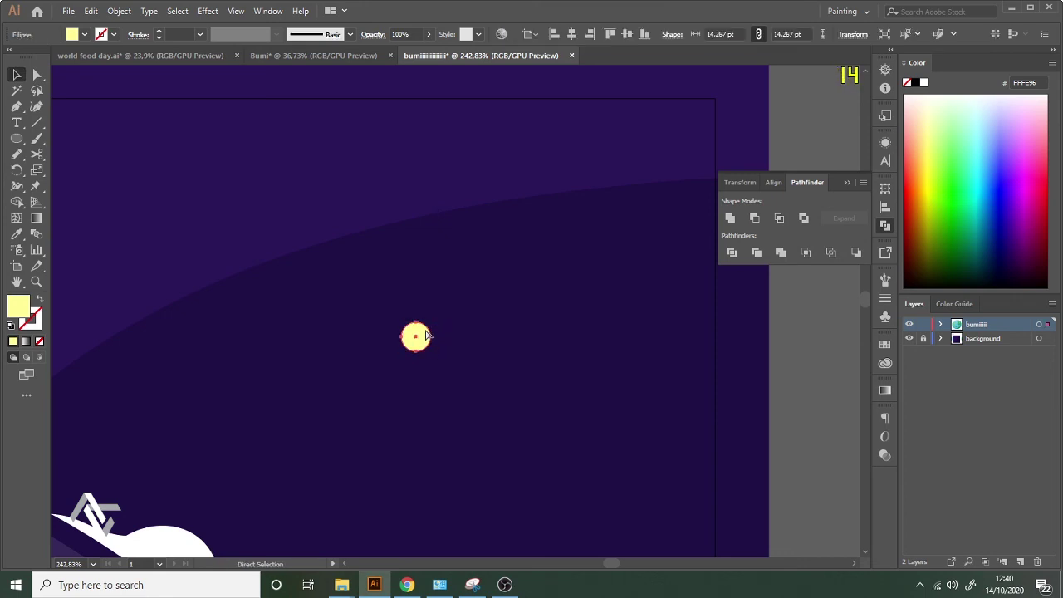
drag(432, 319, 440, 313)
key(z)
drag(489, 275, 373, 347)
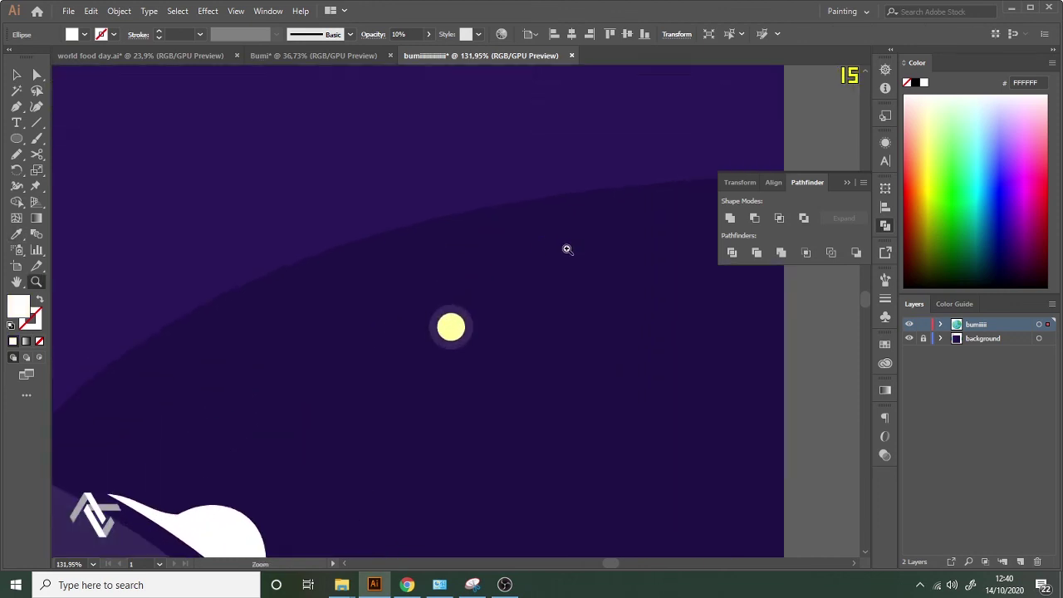
drag(567, 249, 504, 283)
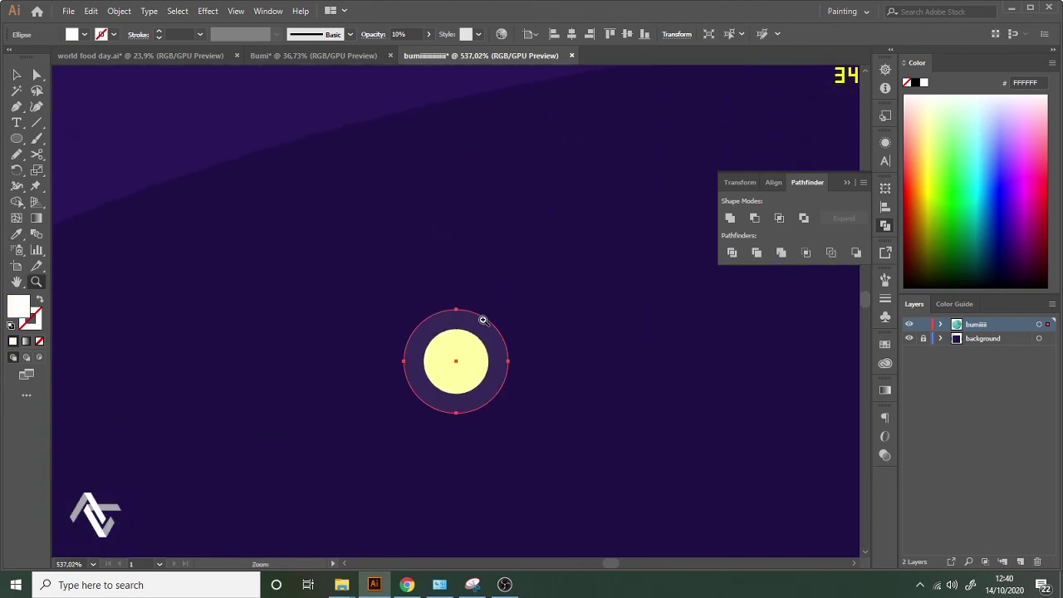
Duplicate the star's glow circle and enlarge the copy from its centre to about 27.5 pt.
key(ctrl)
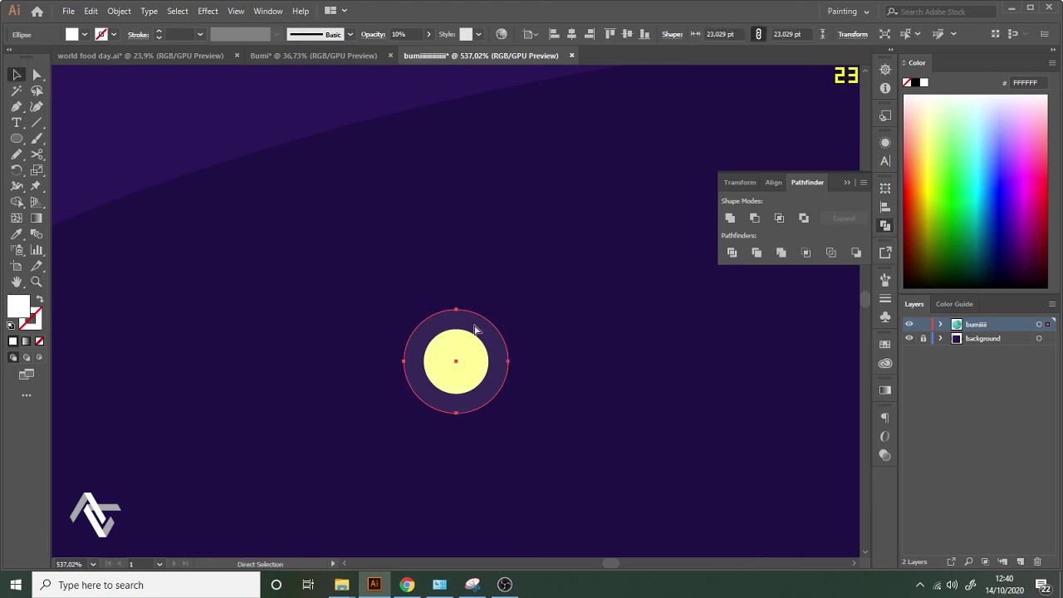
key(v)
drag(510, 309, 512, 299)
key(ctrl)
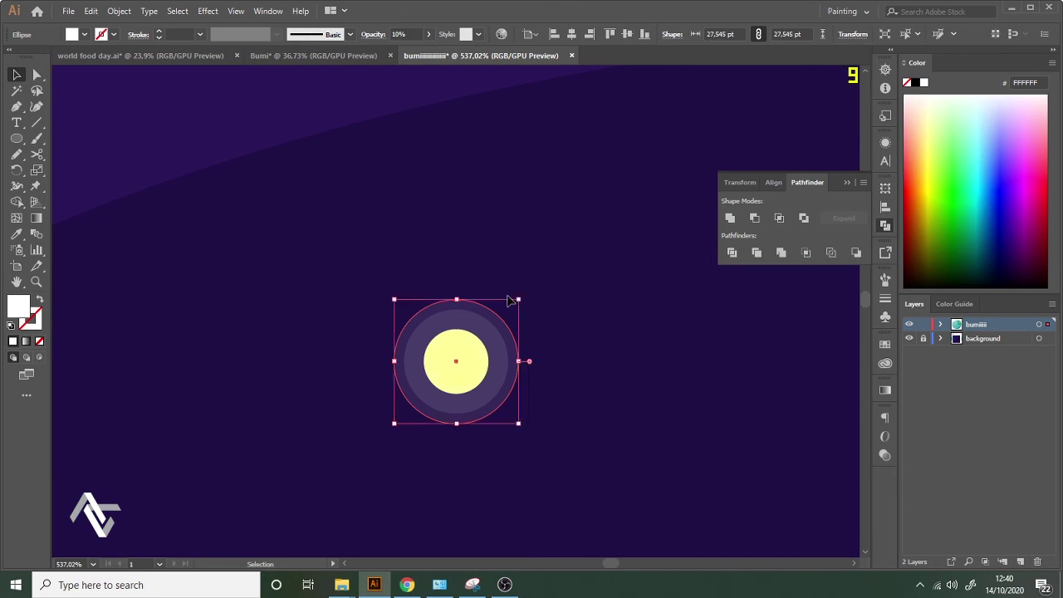
Group the yellow star circle with its two glow circles.
shift+click(465, 324)
shift+click(458, 344)
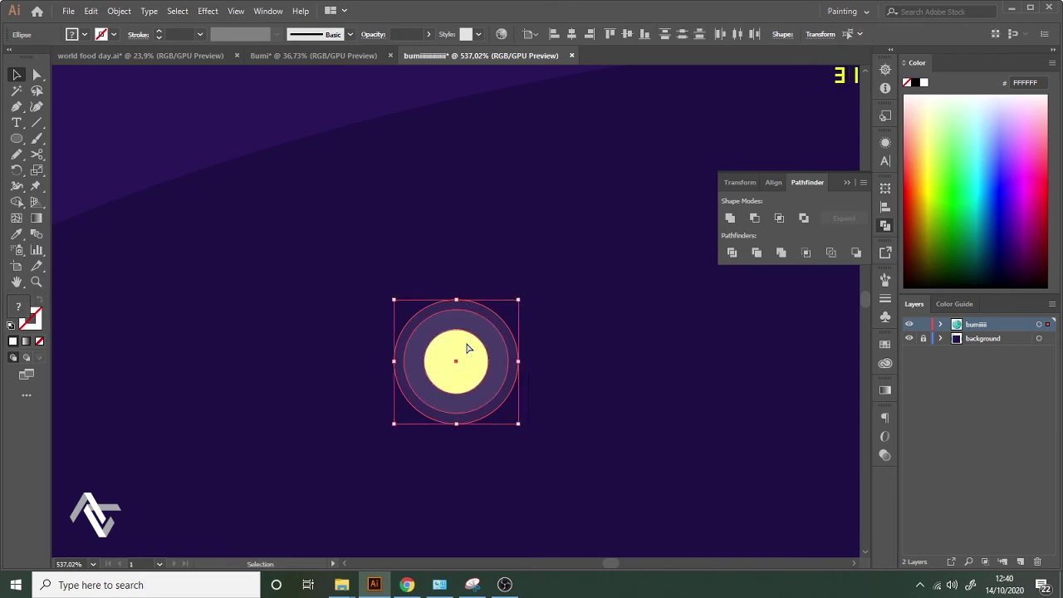
key(ctrl+g)
Place copies of the star group in varying sizes around the globe: two upper left, one lower left and one lower right.
key(z)
drag(547, 251, 72, 337)
drag(426, 275, 330, 324)
drag(330, 325, 438, 156)
key(h)
key(v)
drag(583, 97, 391, 97)
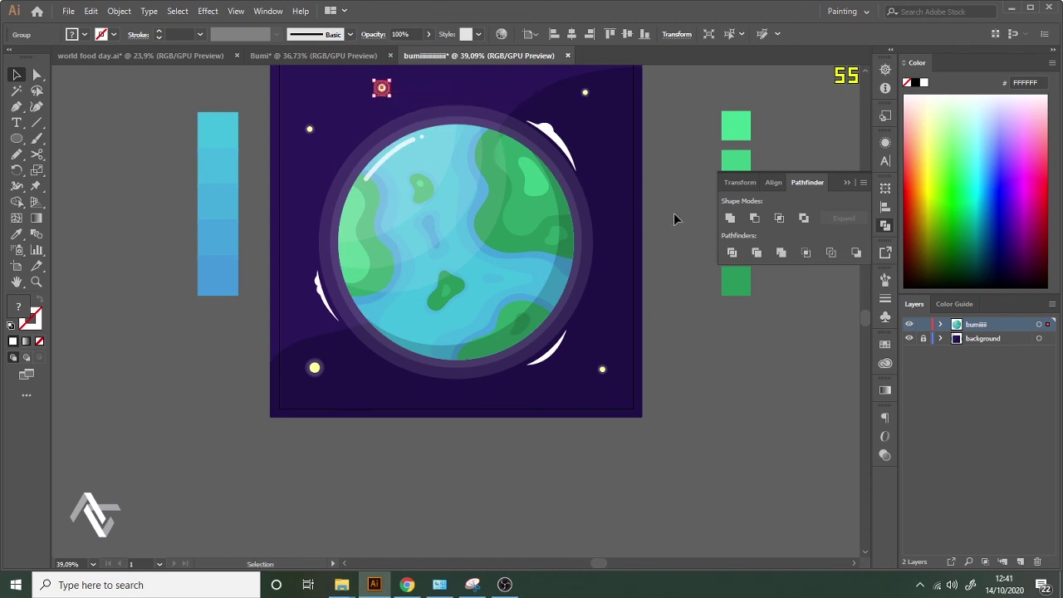
click(693, 251)
key(z)
drag(639, 263, 542, 267)
drag(642, 189, 695, 186)
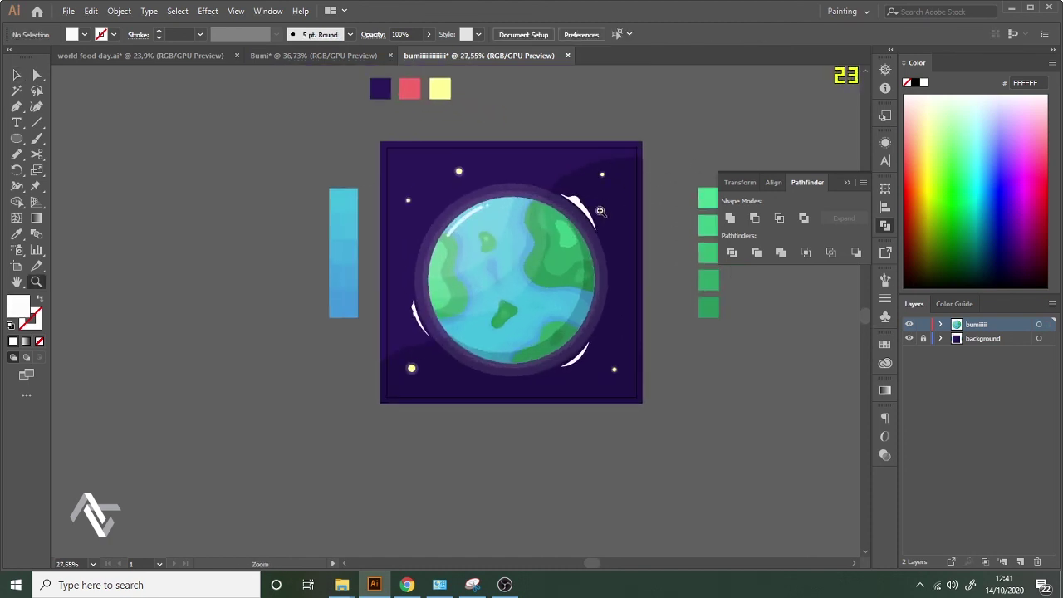
drag(598, 211, 611, 145)
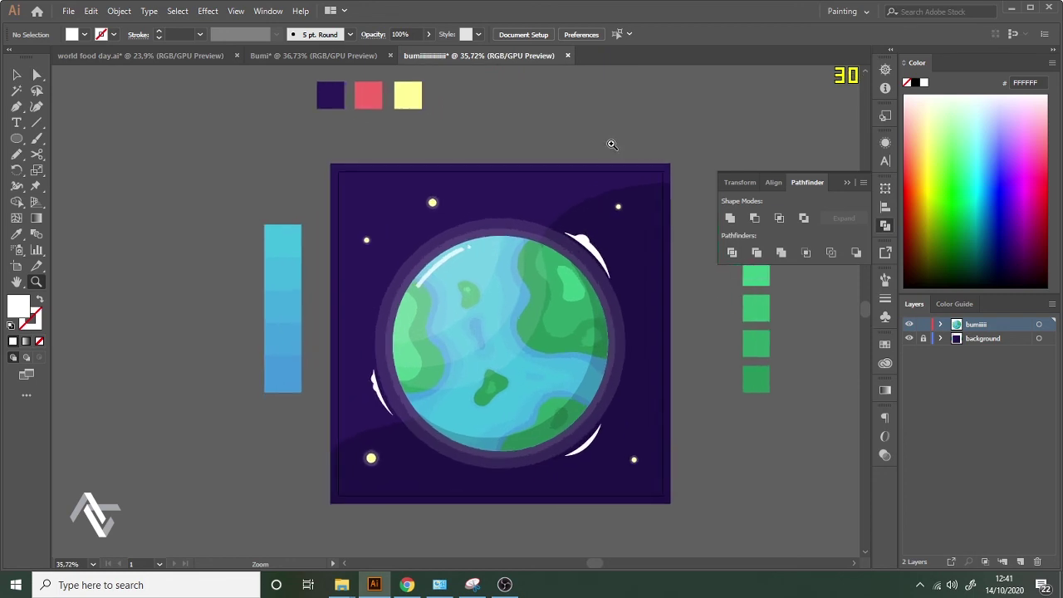
Recolor the centres of the star above the globe and the lower-right star with the red swatch, F46767.
mouse_move(434, 196)
mouse_down()
mouse_move(487, 194)
mouse_move(439, 199)
mouse_move(449, 205)
mouse_up()
key(a)
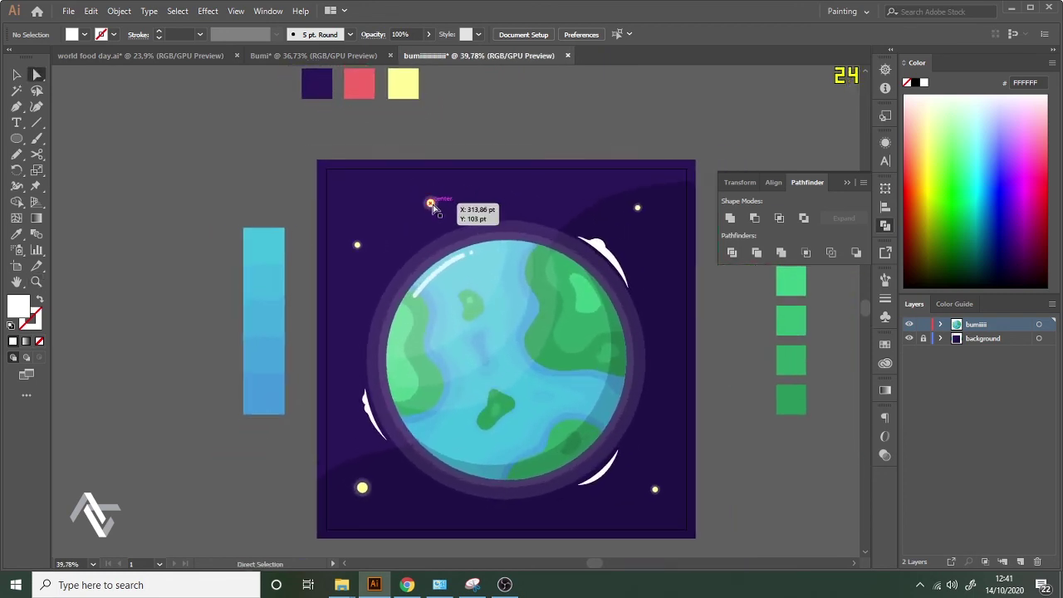
click(432, 205)
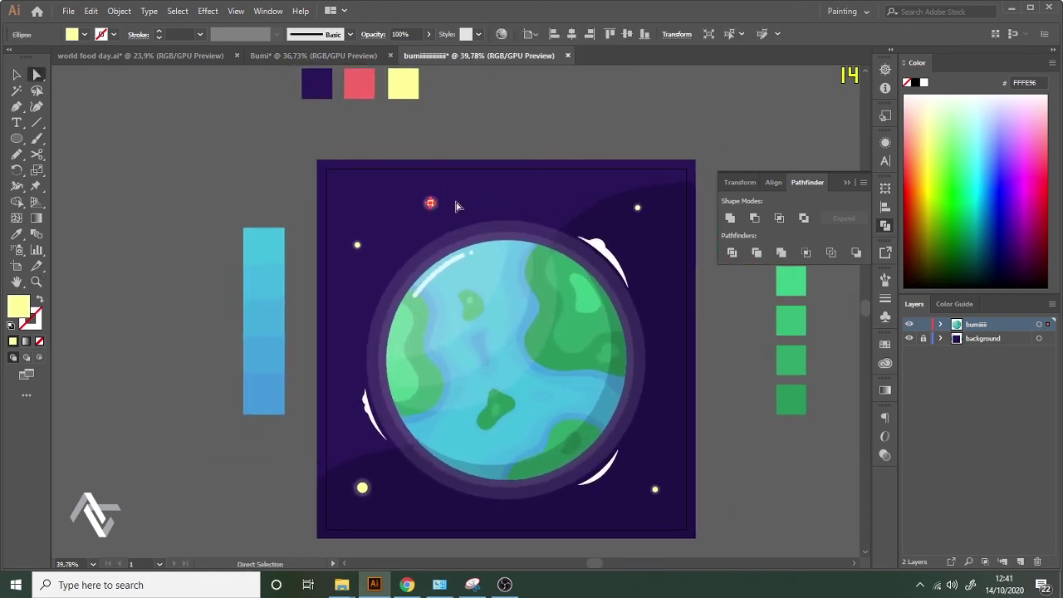
shift+click(656, 493)
key(i)
click(344, 80)
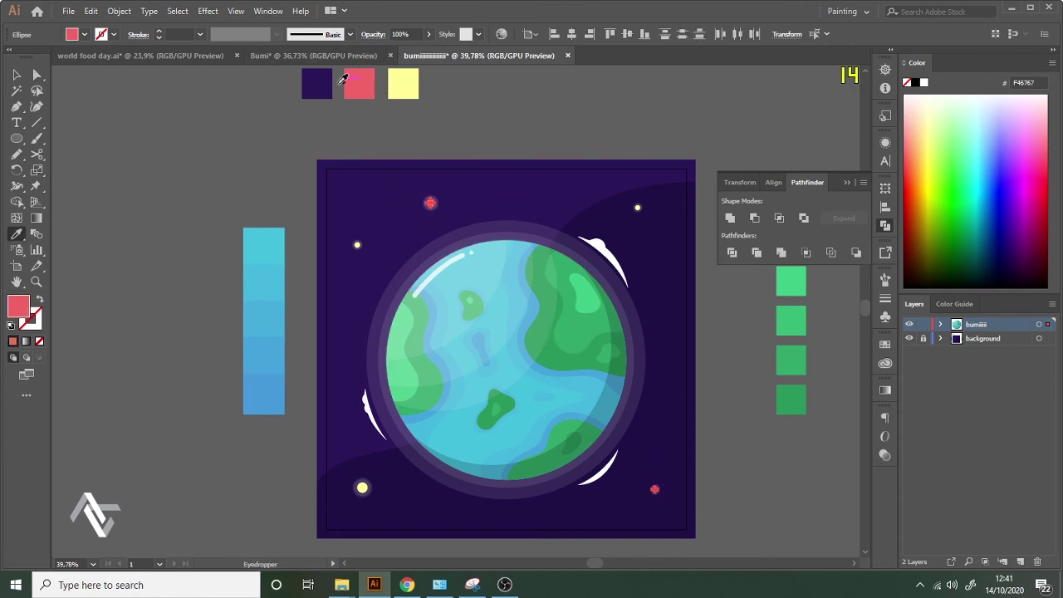
click(18, 75)
click(250, 148)
key(z)
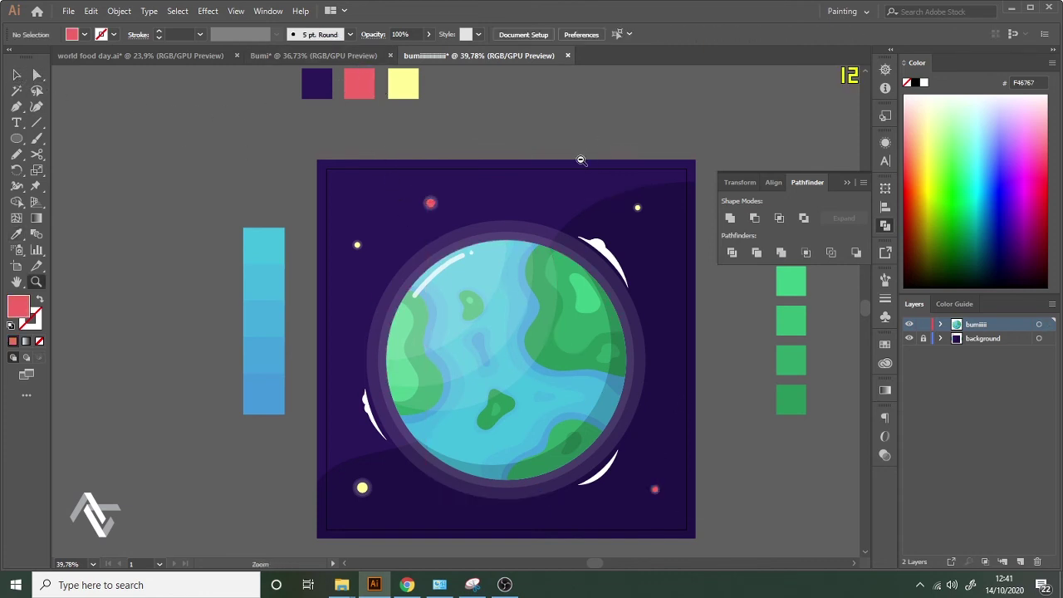
drag(593, 156, 520, 178)
drag(647, 137, 641, 182)
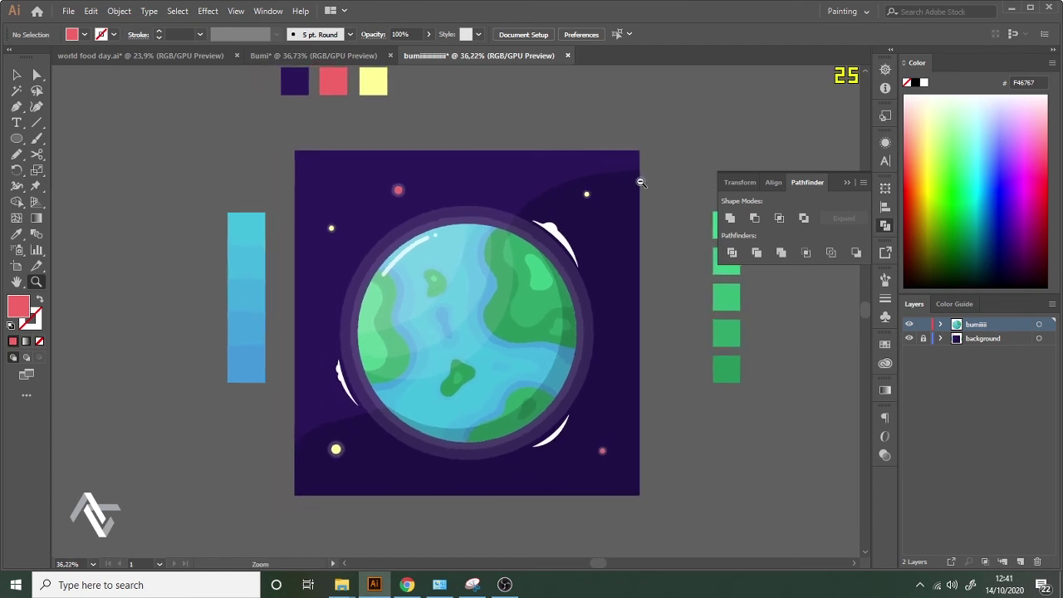
Lock the globe layer and make the unlocked background layer active for freehand drawing with the Pencil tool.
click(957, 342)
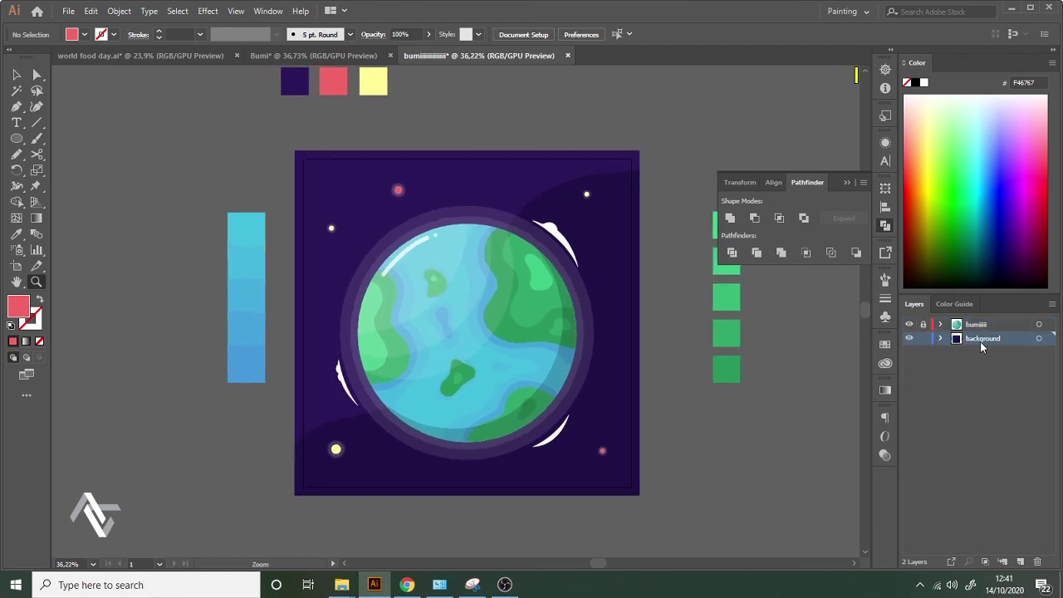
click(23, 157)
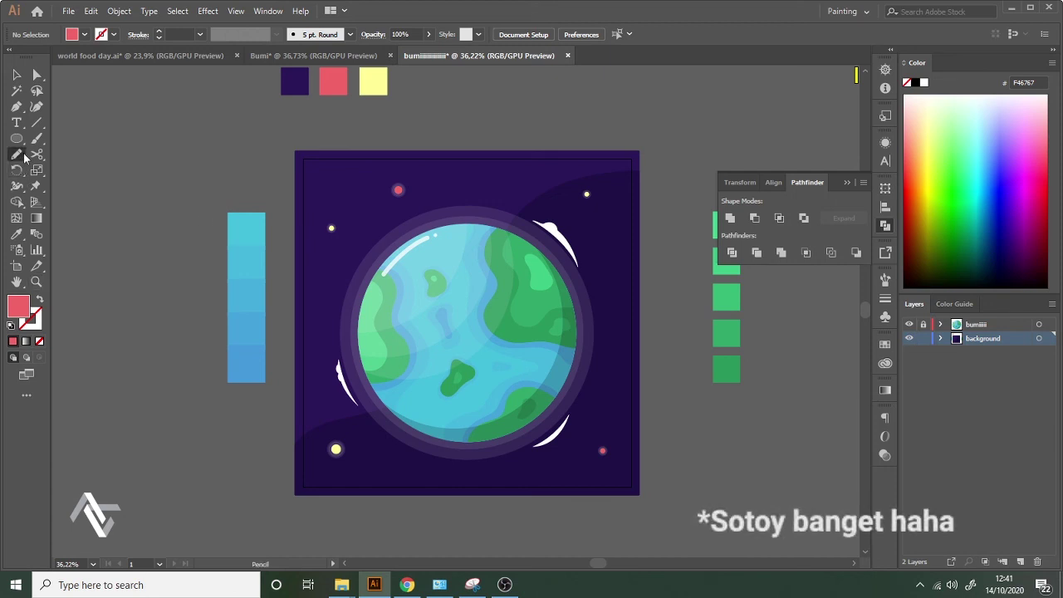
mouse_move(425, 198)
mouse_down()
mouse_move(487, 194)
mouse_move(542, 206)
mouse_move(588, 239)
mouse_up()
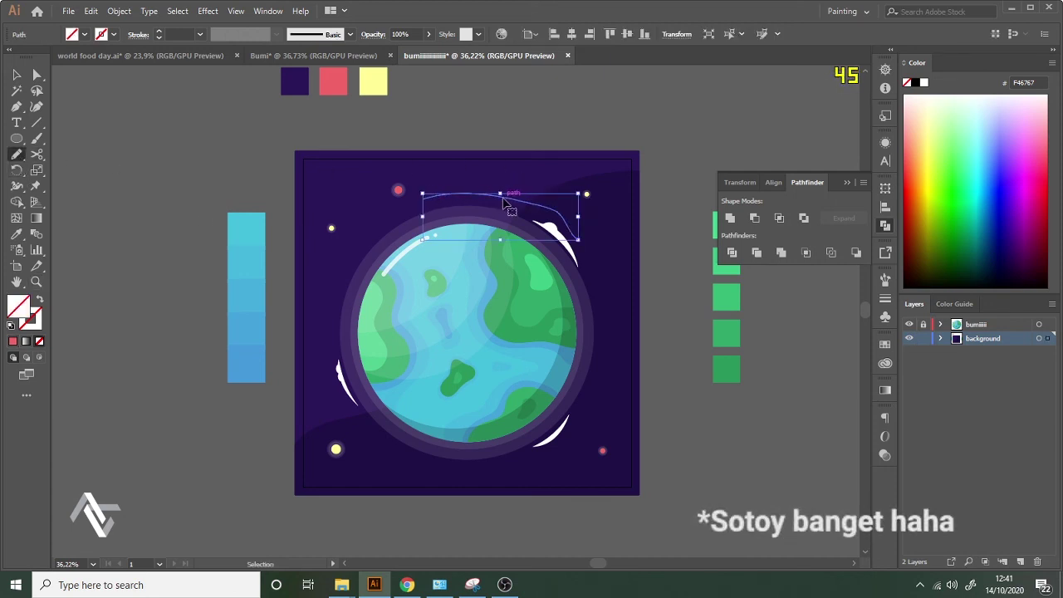
key(ctrl+z)
drag(416, 203, 540, 202)
key(ctrl+z)
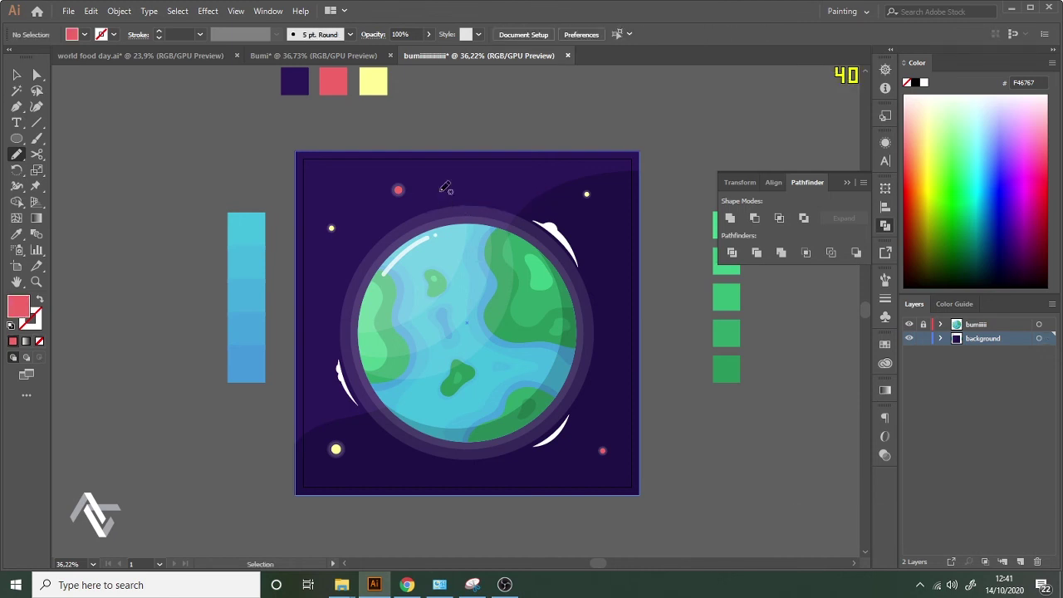
mouse_move(402, 210)
mouse_down()
mouse_move(463, 201)
mouse_move(551, 215)
mouse_move(605, 235)
mouse_up()
key(ctrl+z)
mouse_move(420, 188)
mouse_down()
mouse_move(437, 169)
mouse_move(480, 178)
mouse_up()
key(ctrl+z)
Draw a closed wavy blob along the globe's upper-right edge and fill it with black, 000000, at 10% opacity.
mouse_move(418, 191)
mouse_down()
mouse_move(439, 173)
mouse_move(562, 190)
mouse_move(608, 218)
mouse_move(621, 239)
mouse_up()
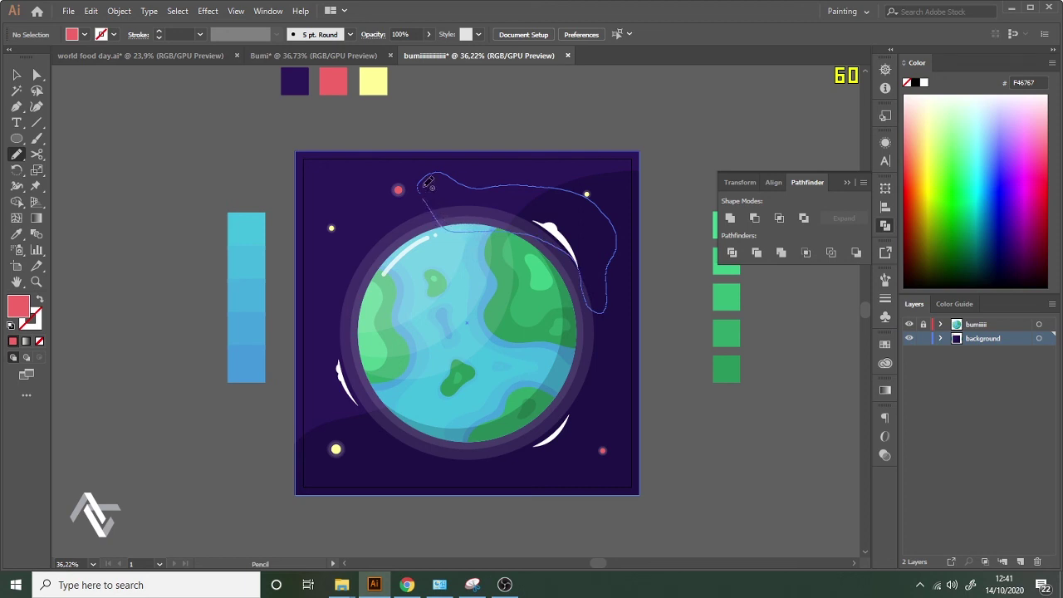
drag(429, 182, 426, 184)
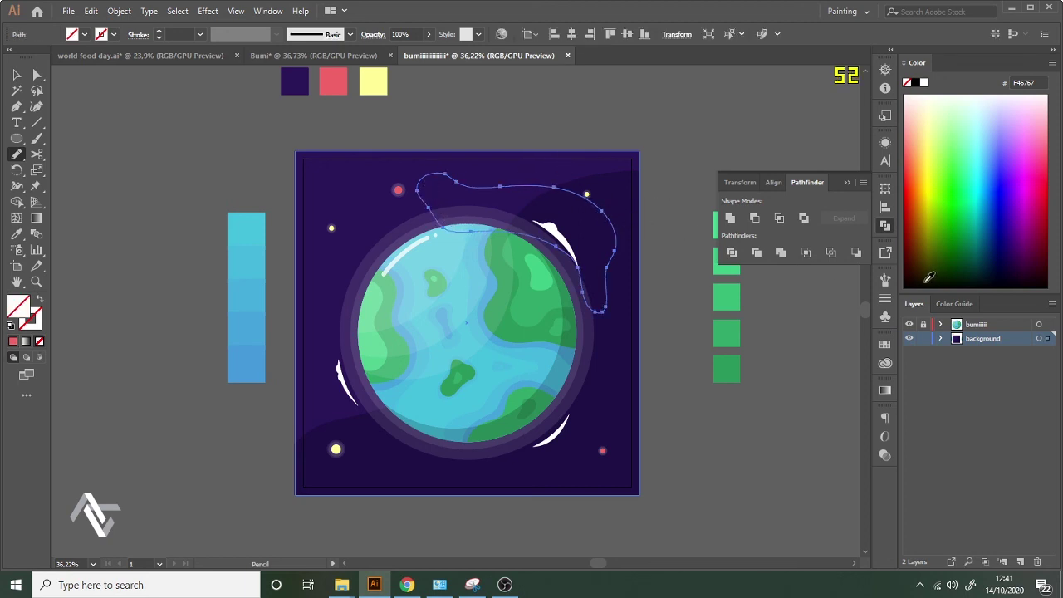
click(929, 278)
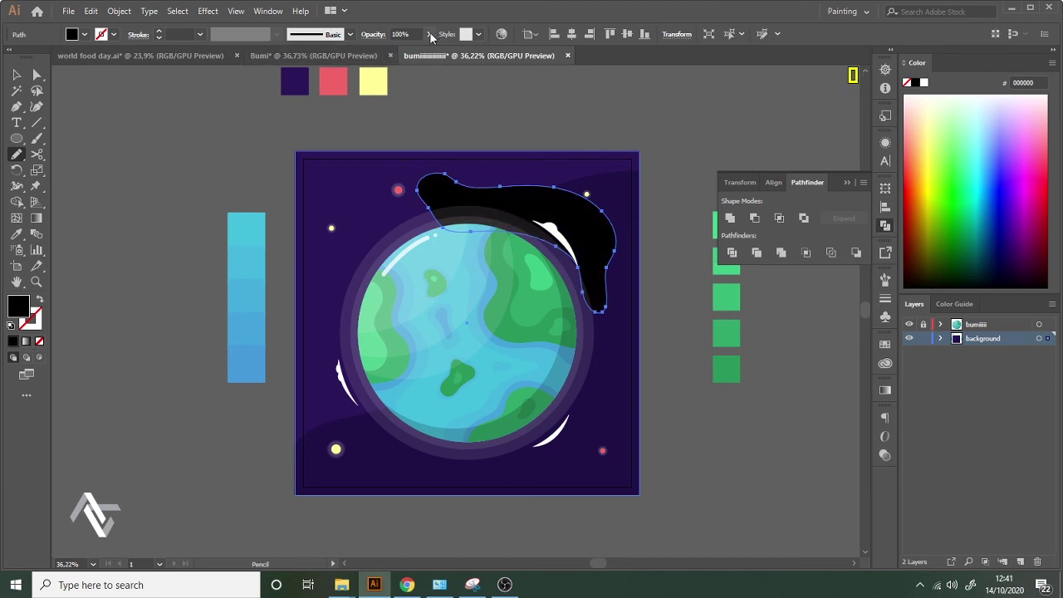
click(429, 34)
drag(376, 50, 384, 53)
key(v)
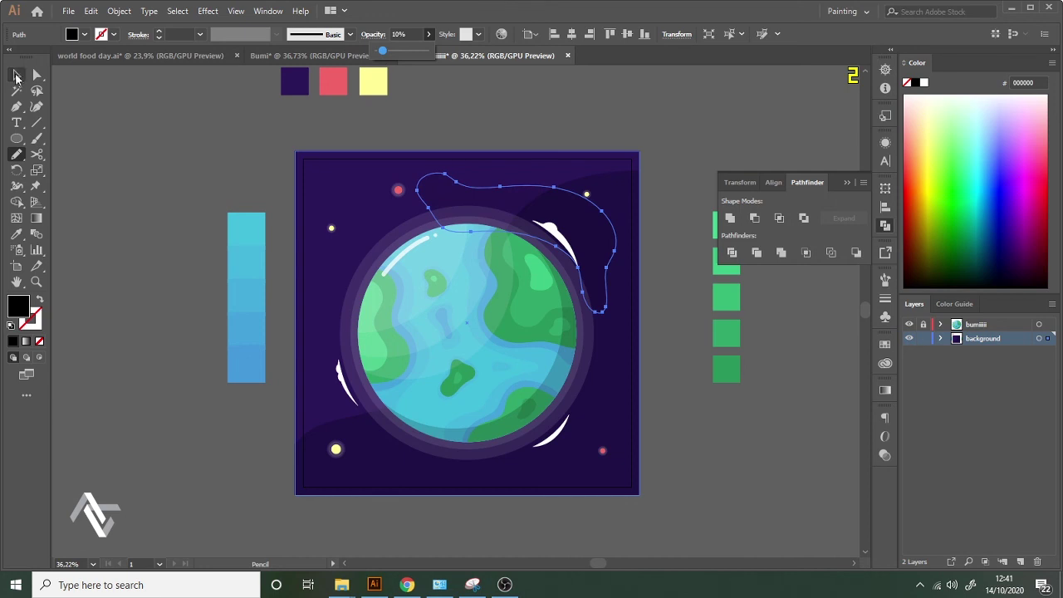
click(678, 204)
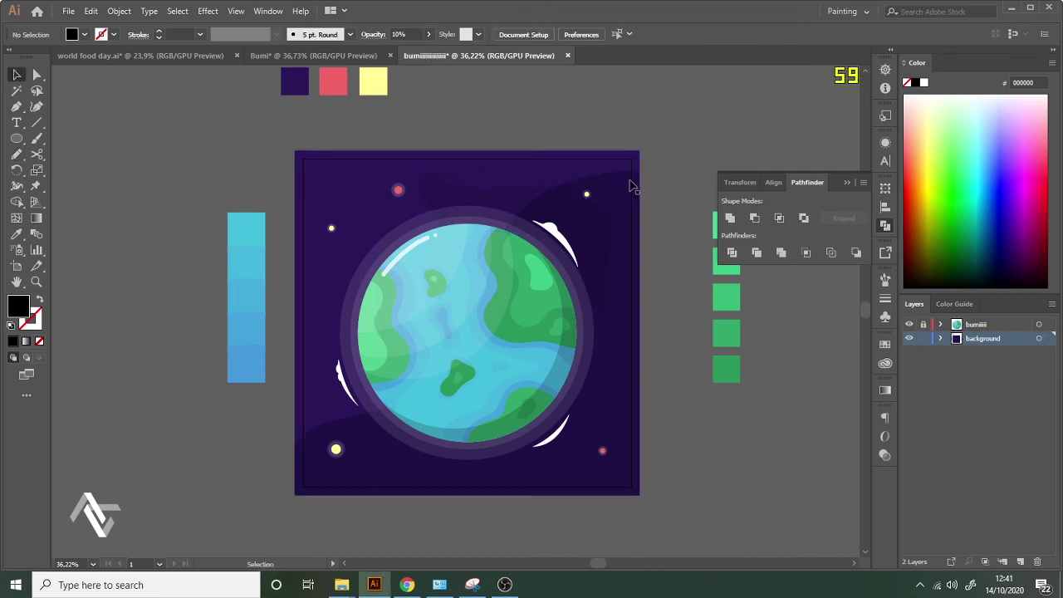
click(522, 202)
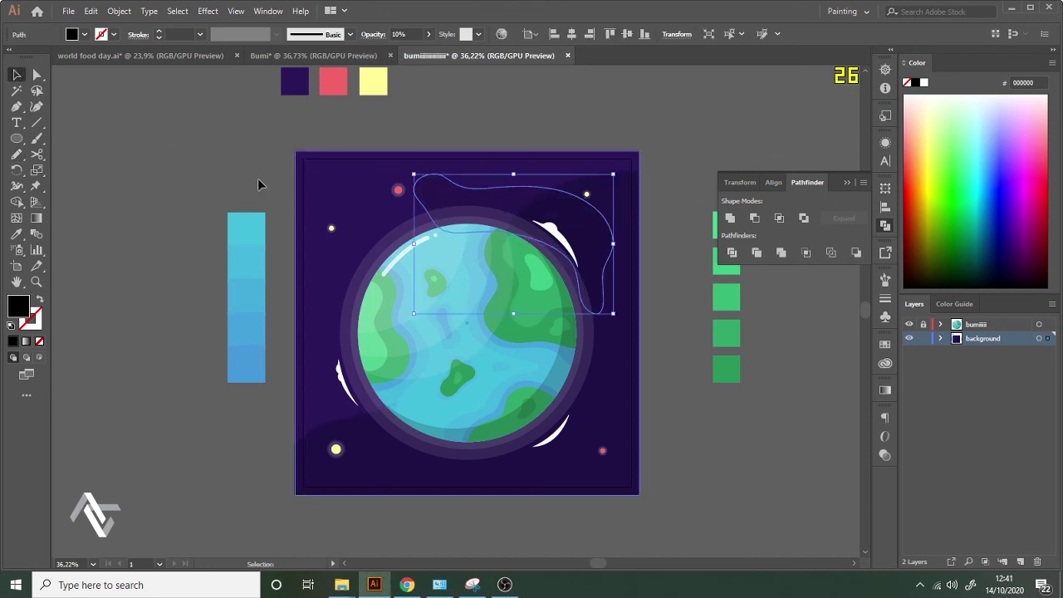
click(71, 151)
Draw a slim wavy blob beside the globe's upper-left edge and copy the upper-right blob's translucent black fill onto it.
click(17, 155)
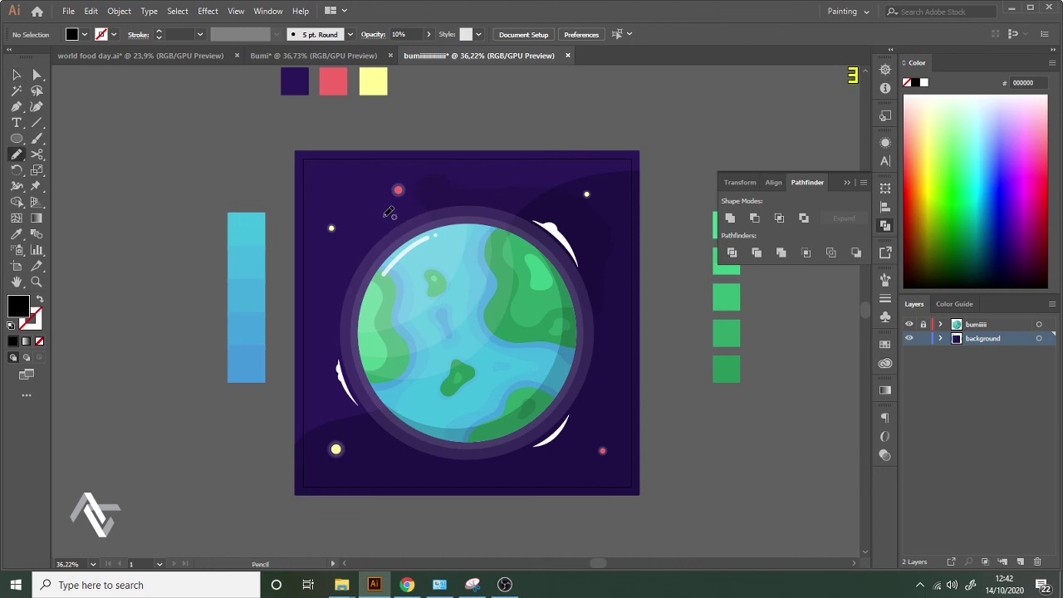
mouse_move(384, 216)
mouse_down()
mouse_move(369, 211)
mouse_move(334, 266)
mouse_up()
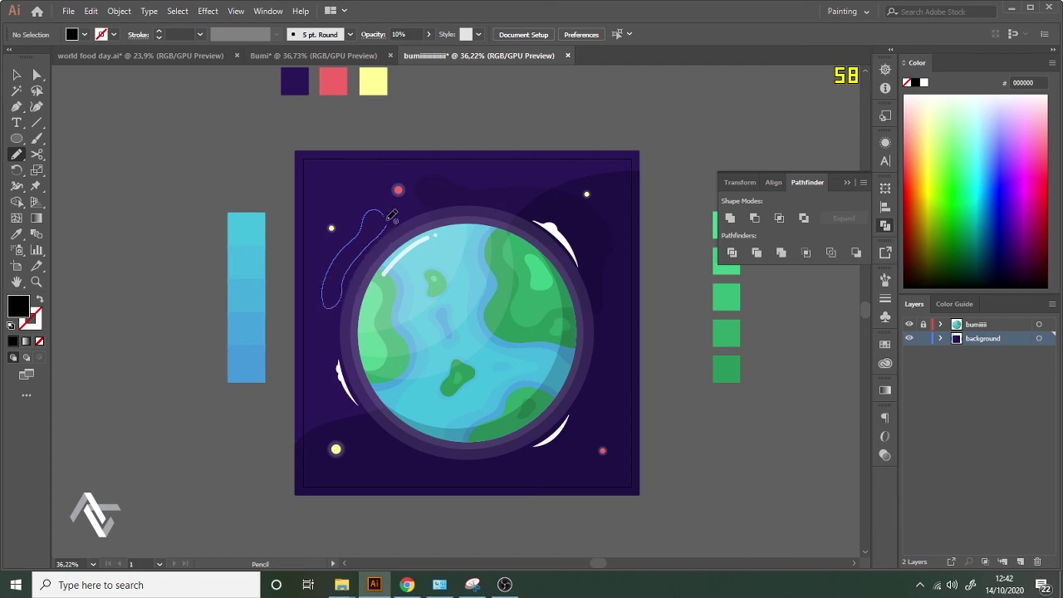
drag(388, 220, 389, 218)
key(i)
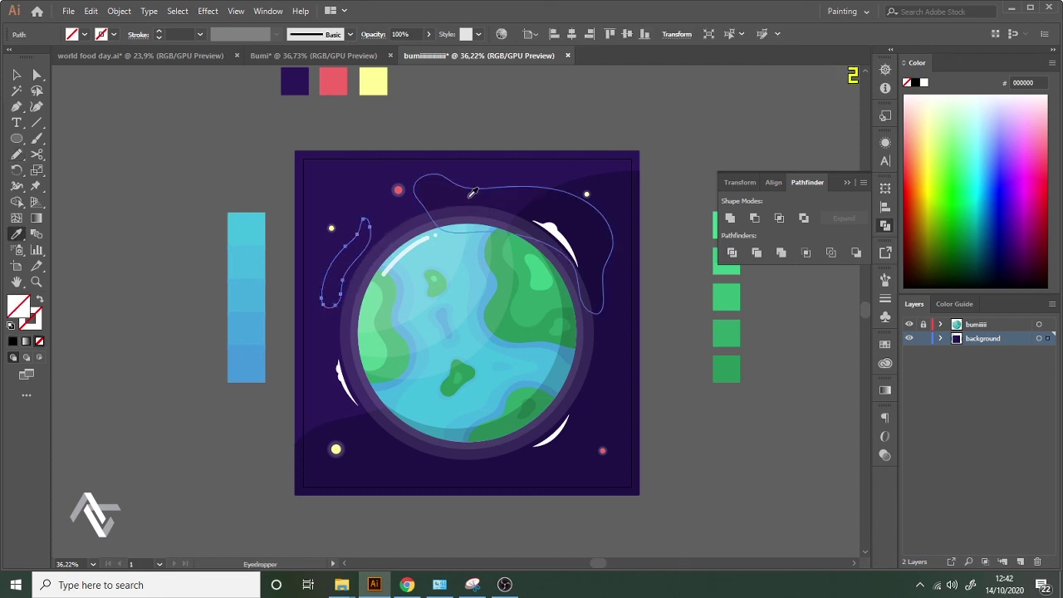
click(478, 186)
Draw a large wavy blob around the globe's lower half and copy the upper-right blob's translucent black fill onto it.
click(20, 156)
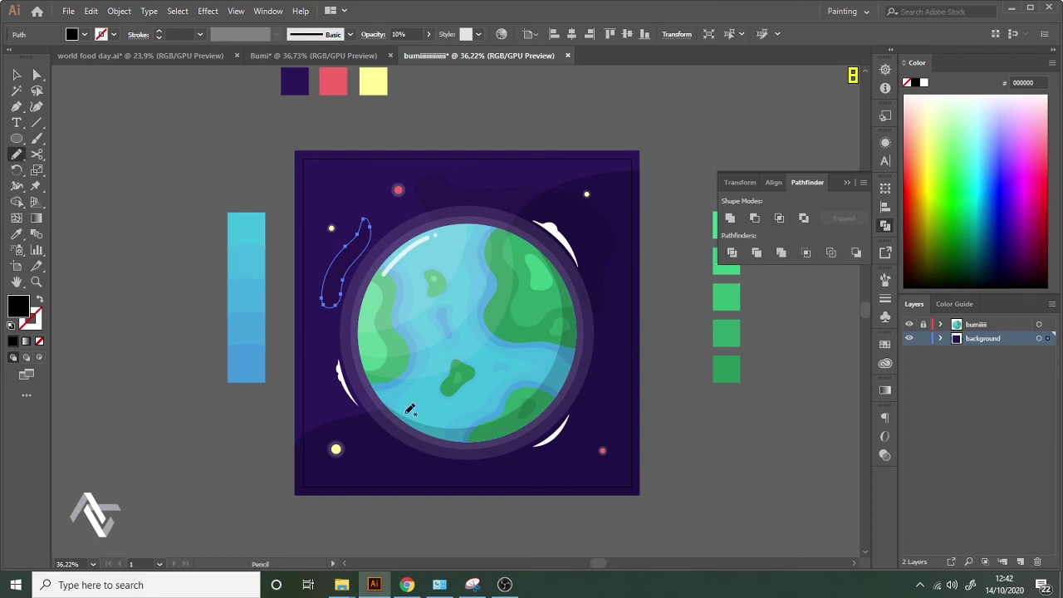
mouse_move(386, 387)
mouse_down()
mouse_move(350, 413)
mouse_move(432, 479)
mouse_up()
mouse_move(570, 451)
mouse_down()
mouse_move(599, 428)
mouse_move(617, 382)
mouse_up()
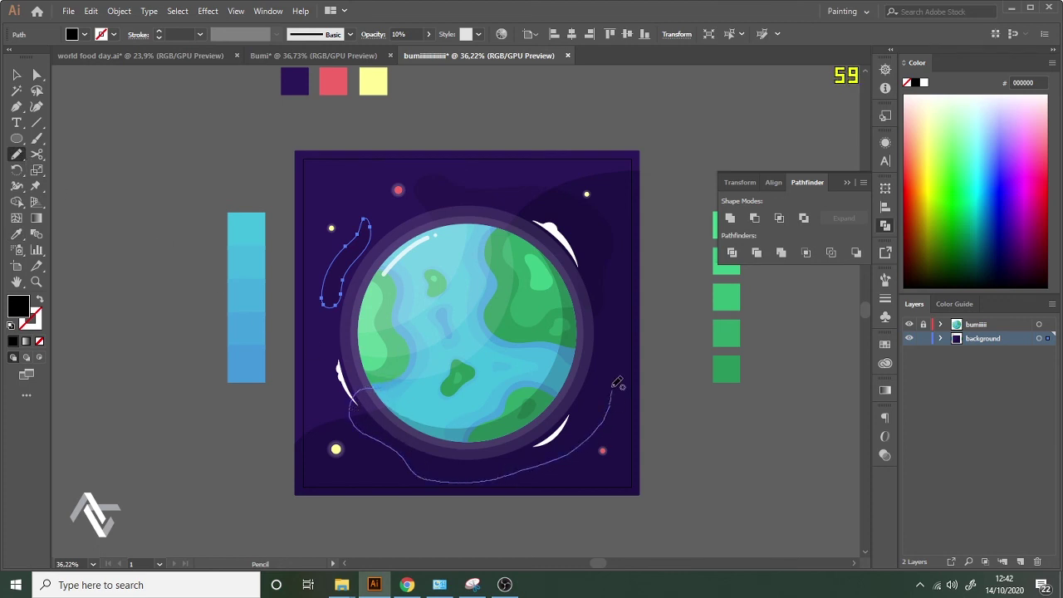
drag(401, 387, 402, 387)
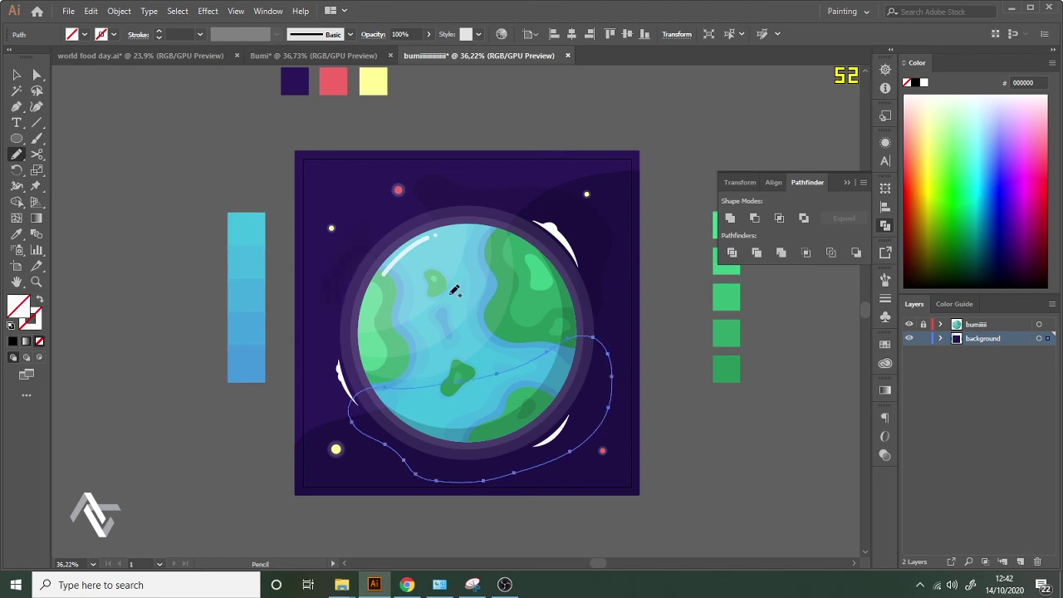
key(i)
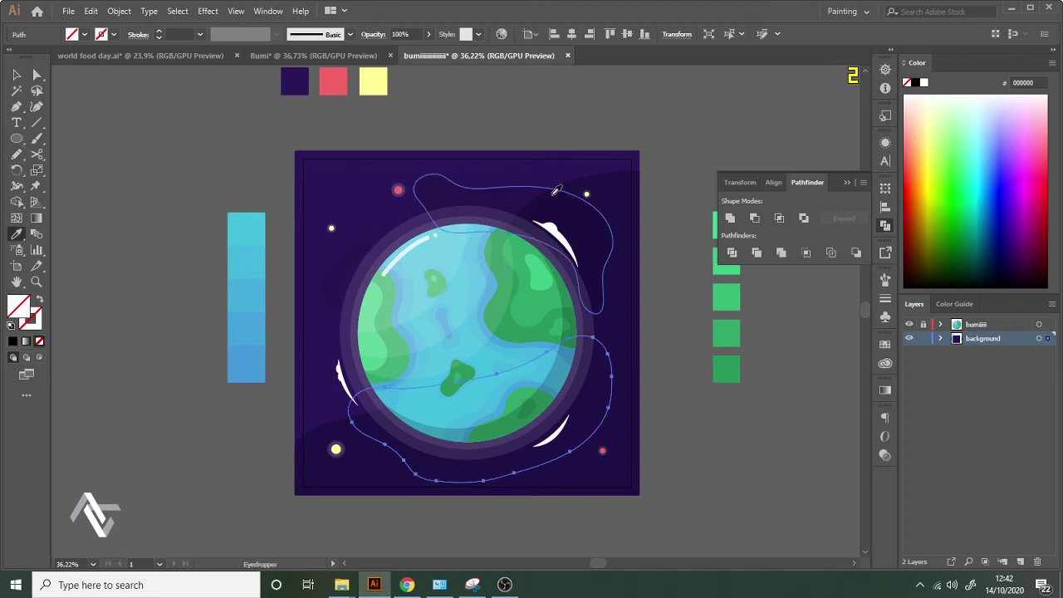
click(490, 192)
key(v)
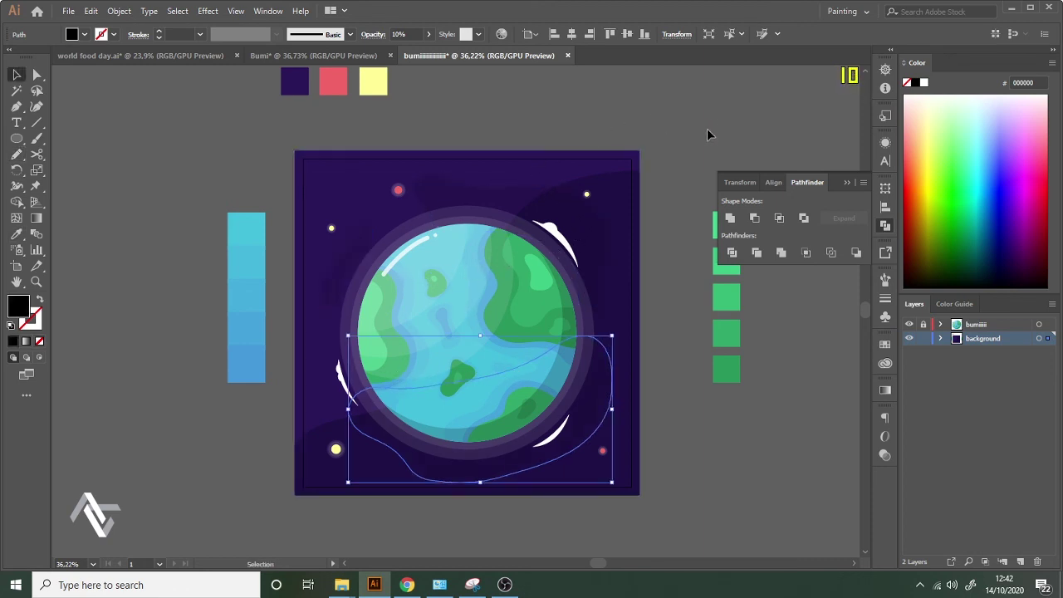
click(707, 129)
Delete the slim dark blob beside the globe's upper-left edge.
key(z)
drag(592, 180, 472, 202)
drag(647, 152, 482, 214)
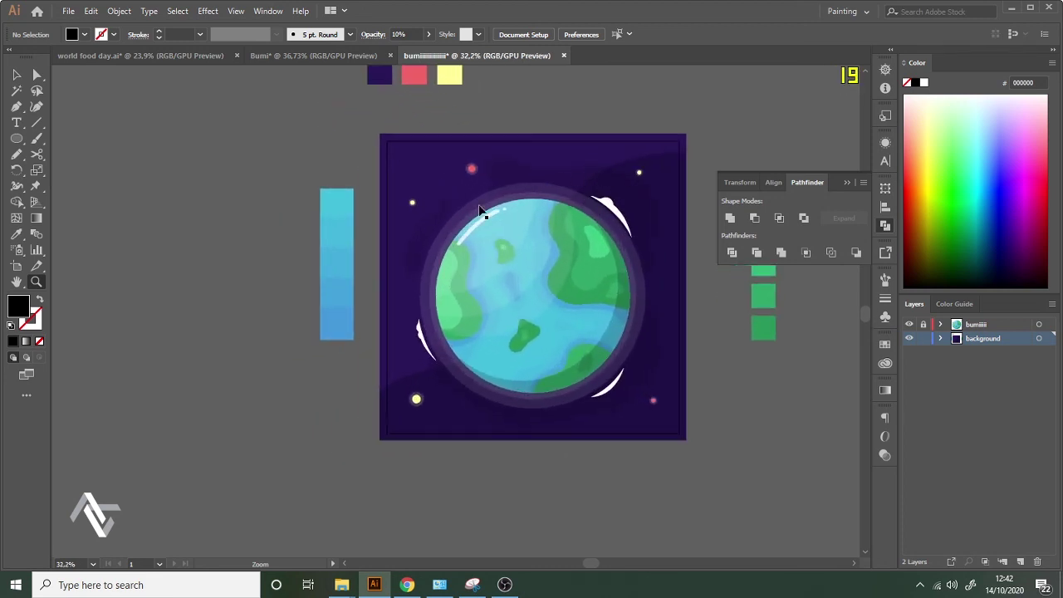
key(v)
click(441, 203)
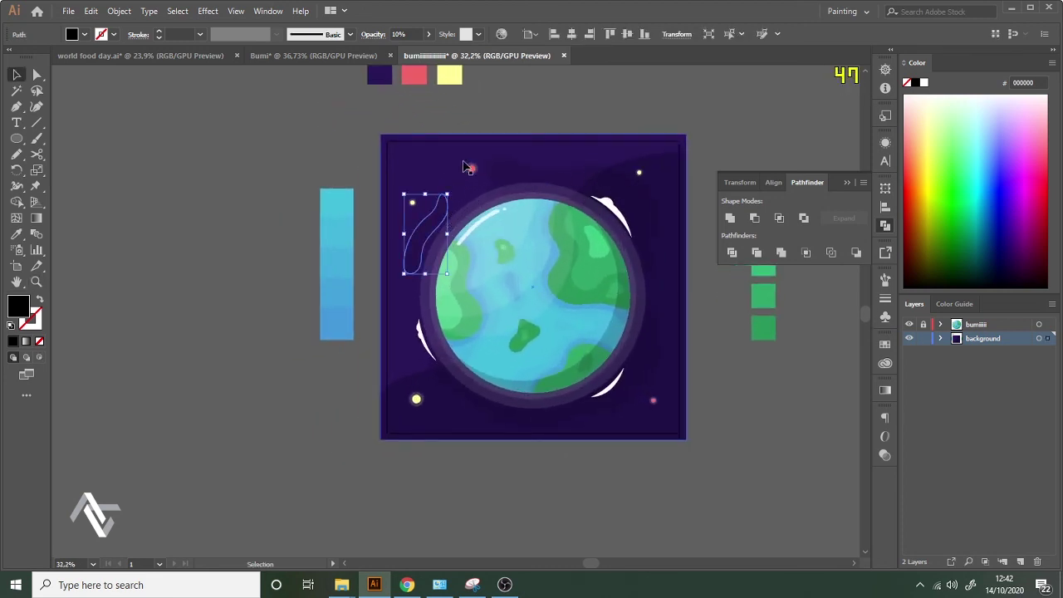
click(451, 172)
Draw a wider wavy blob behind the globe's upper-left edge and copy the upper-right blob's translucent black fill onto it.
click(22, 157)
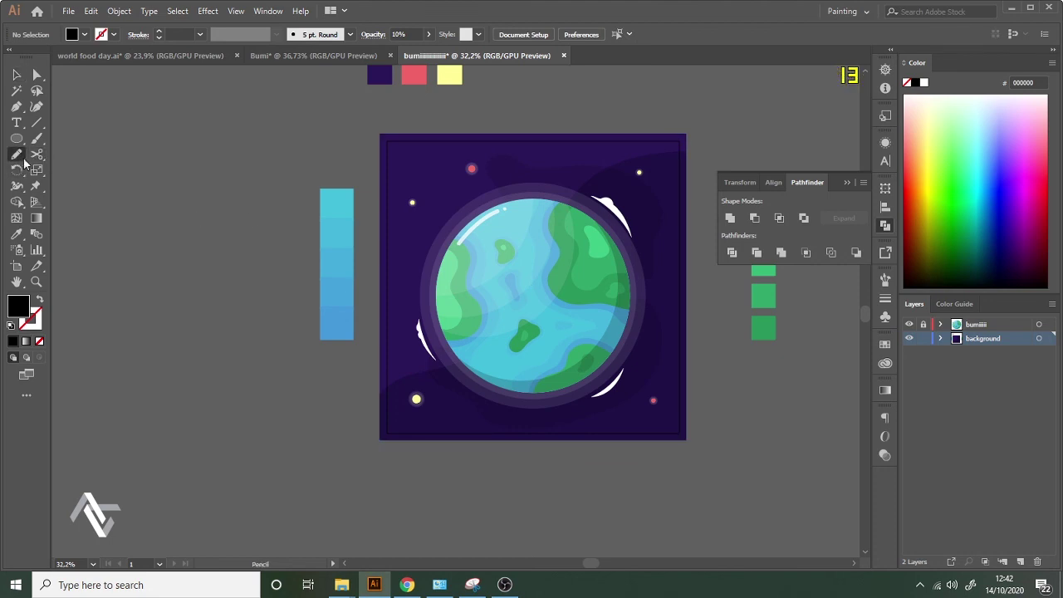
drag(453, 197, 424, 214)
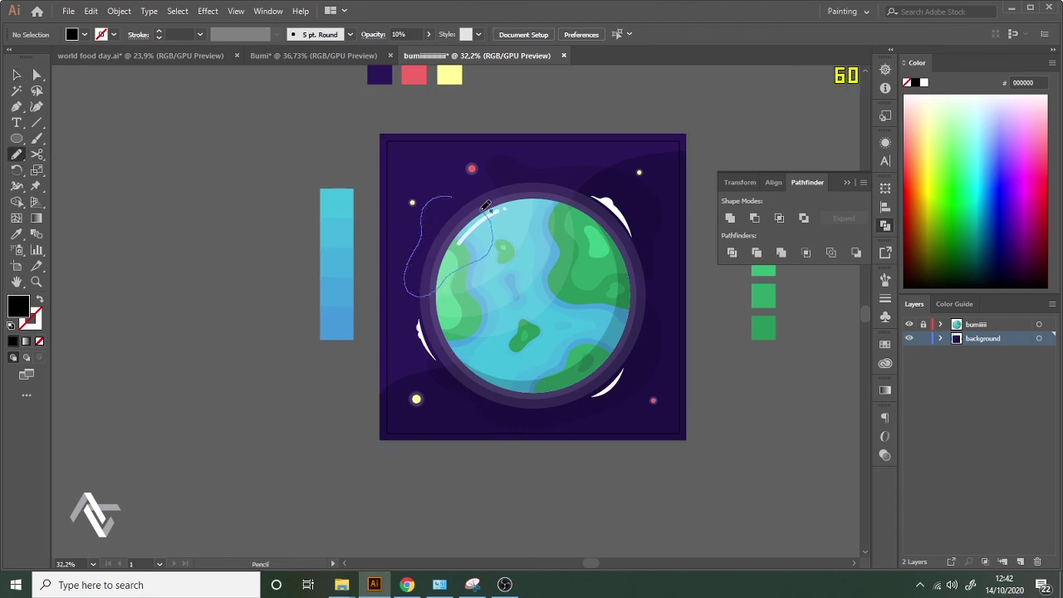
drag(464, 197, 465, 195)
key(i)
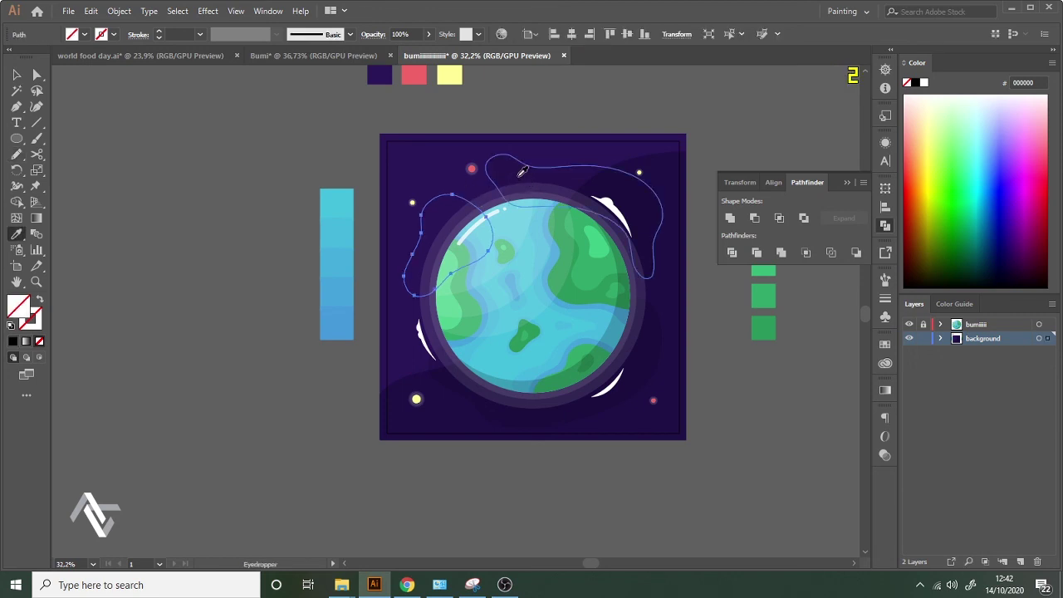
click(518, 176)
click(18, 77)
click(296, 168)
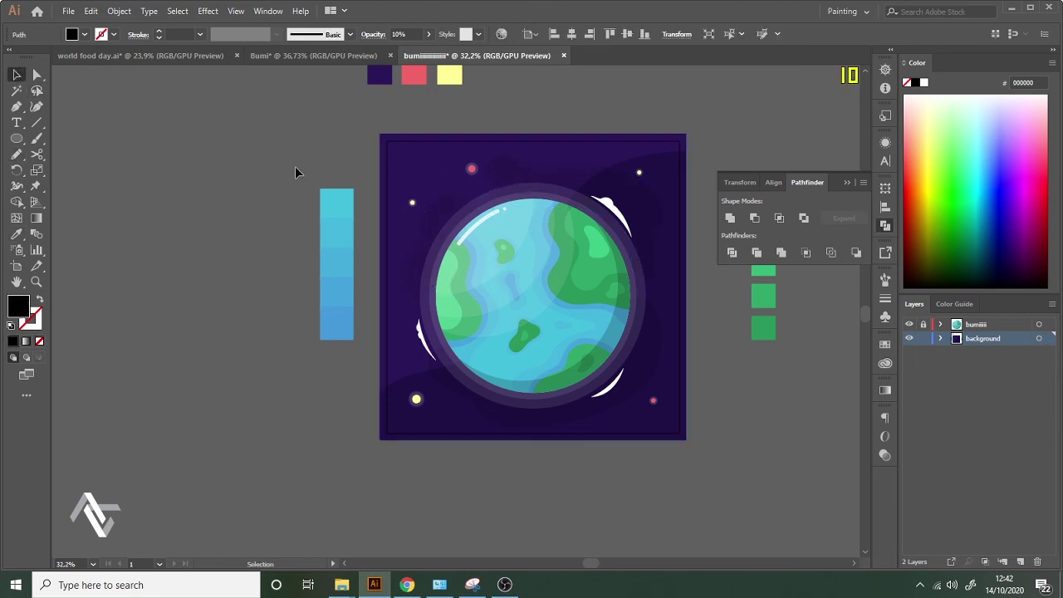
key(z)
drag(361, 190, 291, 188)
drag(610, 170, 654, 158)
drag(514, 200, 708, 160)
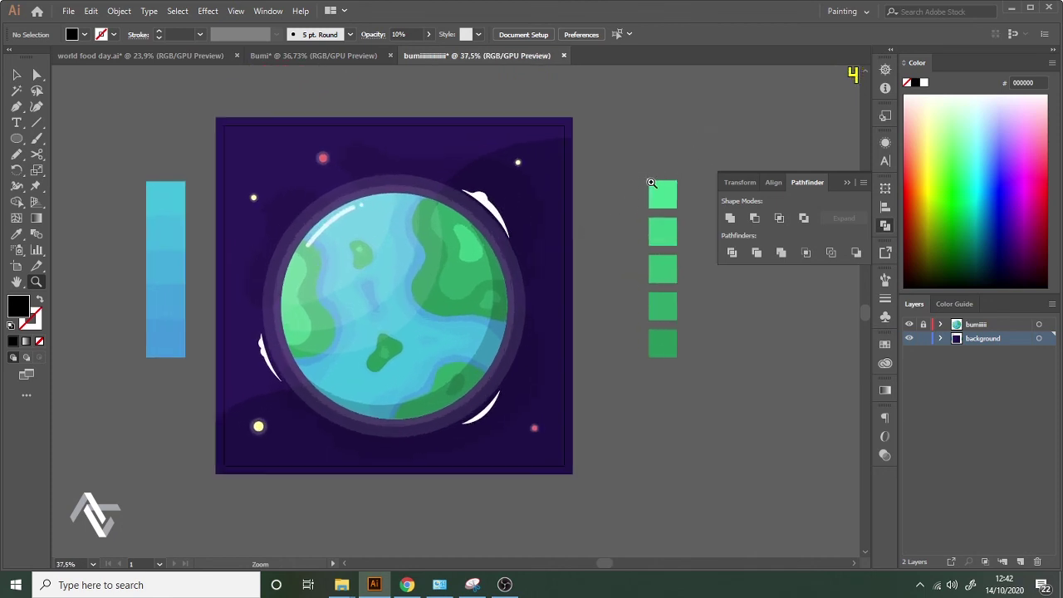
key(space)
drag(626, 221, 640, 225)
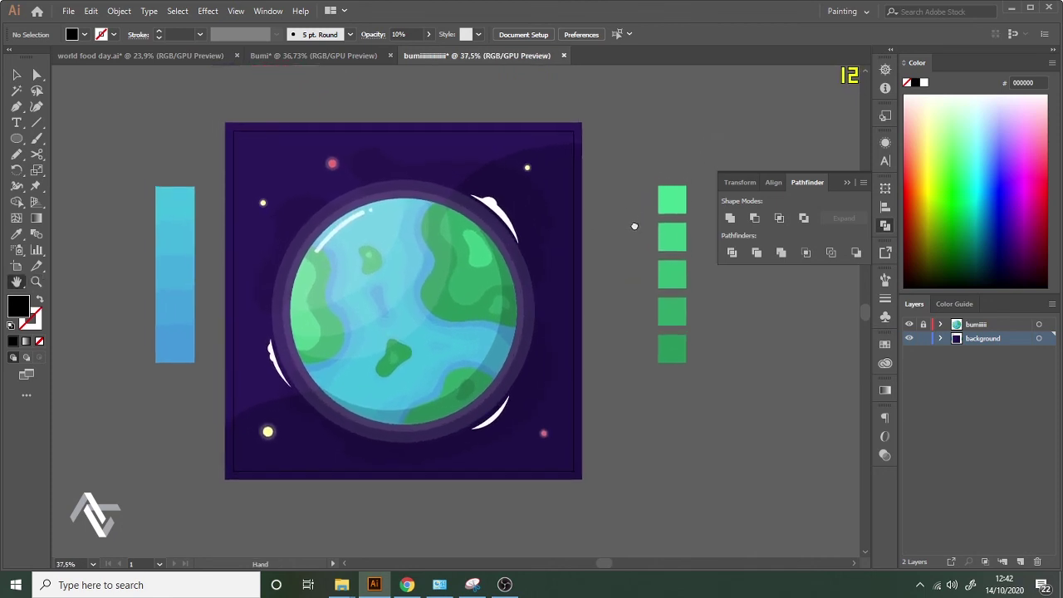
key(v)
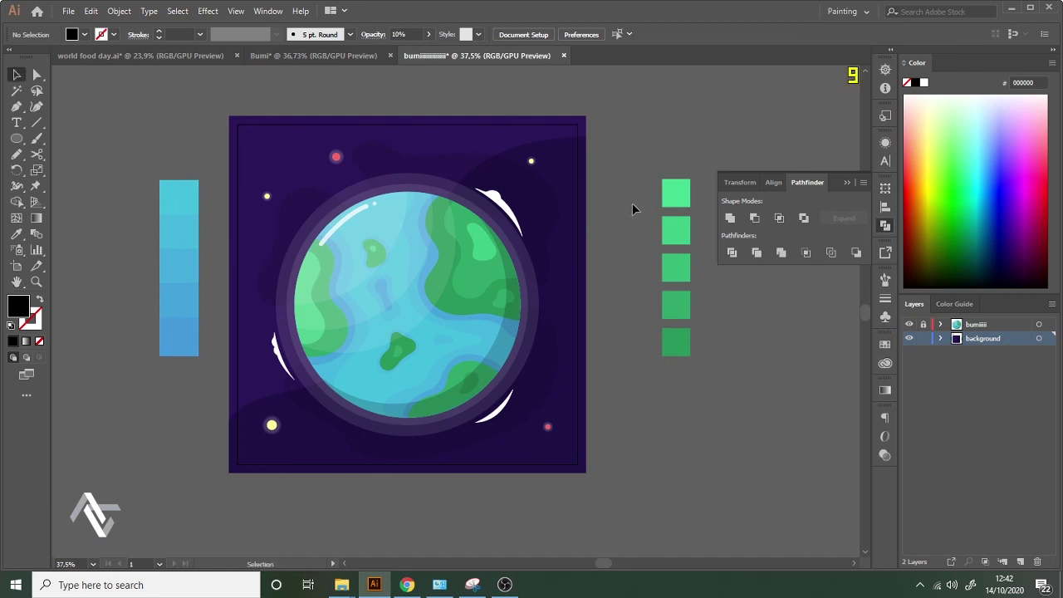